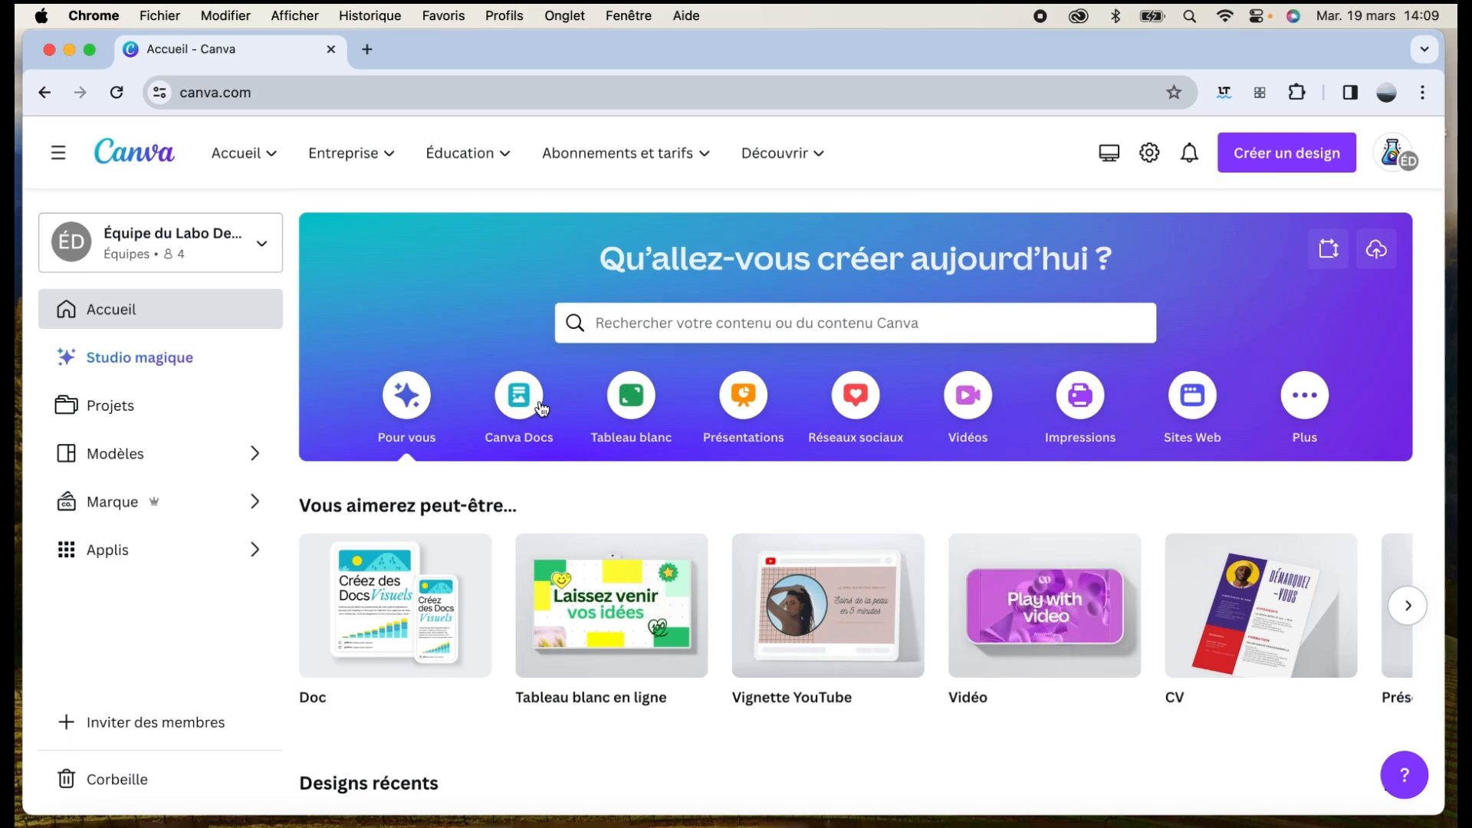
# Open the Canva Docs category and advance its Modèles template row two places
pyautogui.click(535, 403)
pyautogui.scroll(-3, 390, 362)
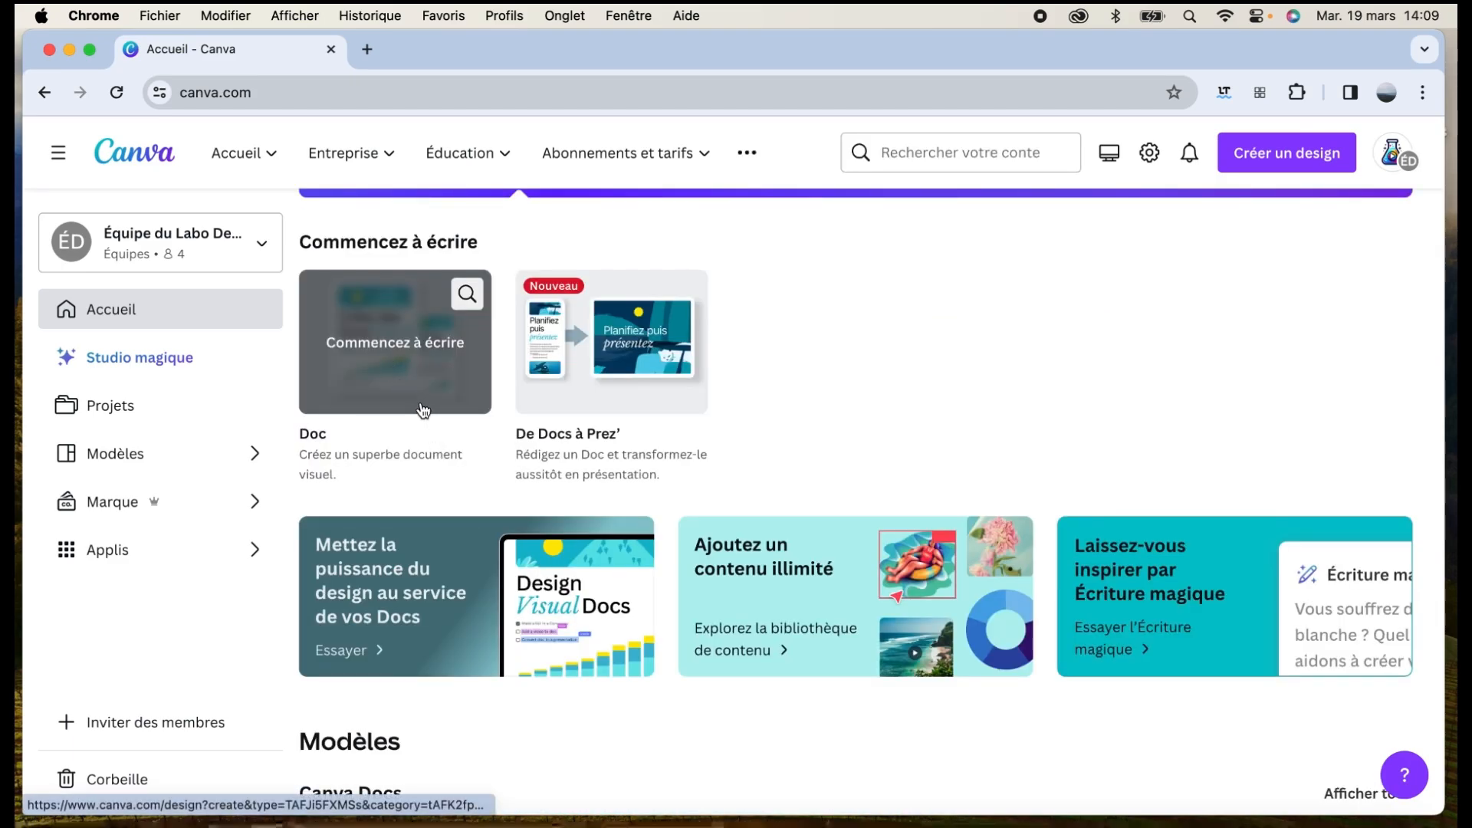
pyautogui.scroll(-3, 423, 411)
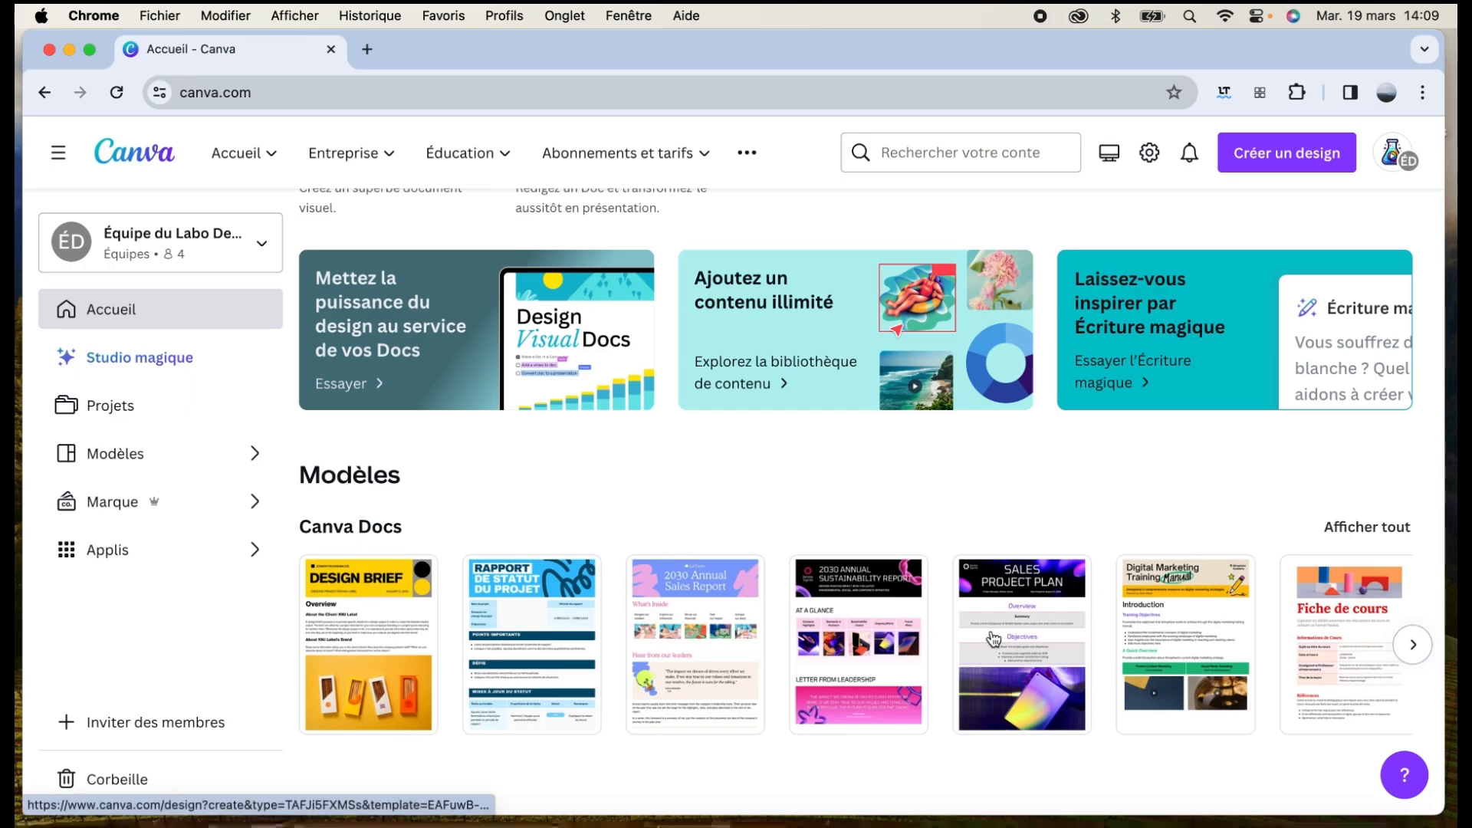
pyautogui.click(1410, 644)
pyautogui.click(1412, 645)
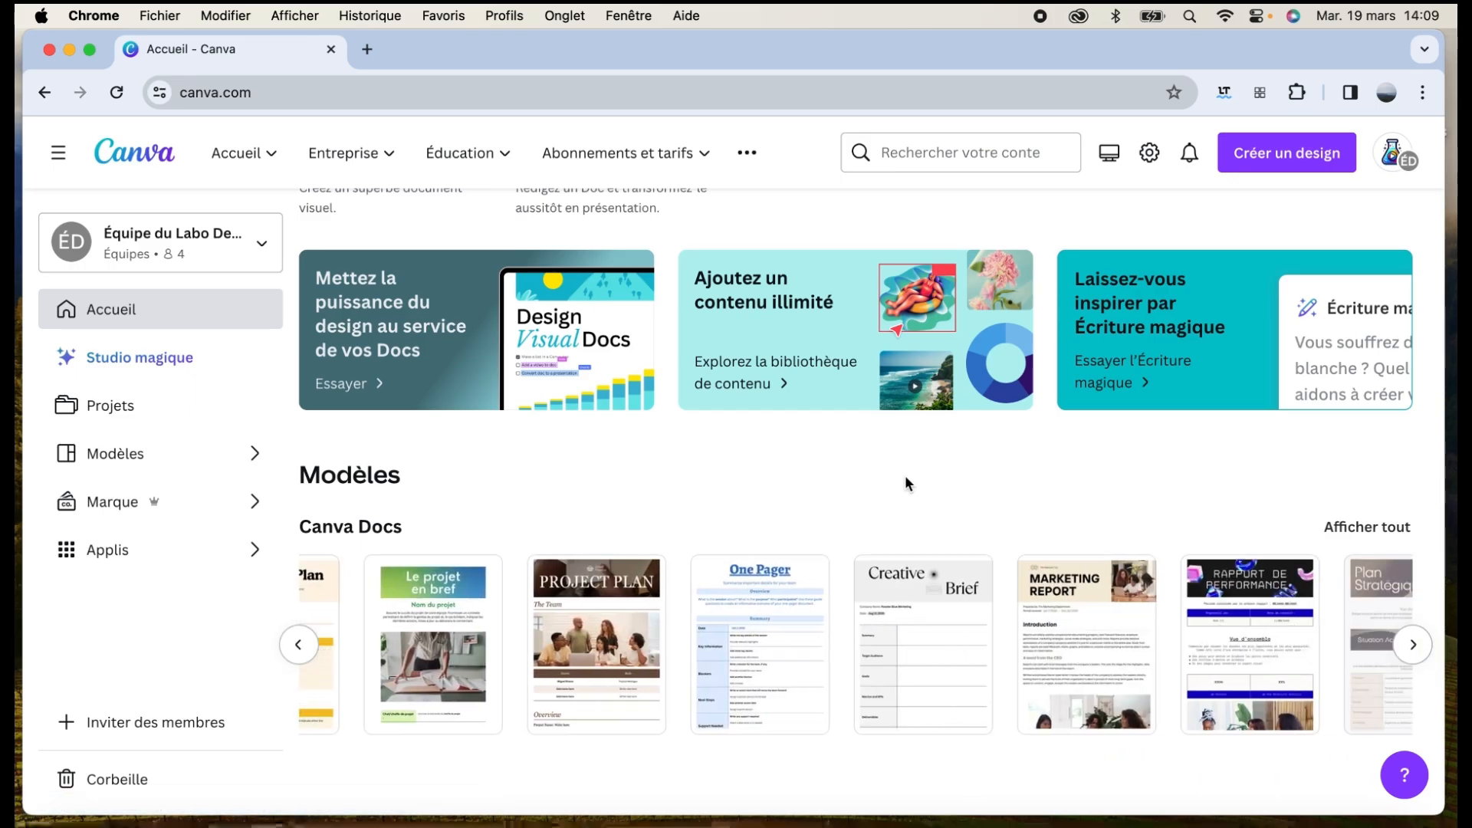
pyautogui.scroll(4, 904, 475)
# Create a new blank Doc and browse its Modèles template list
pyautogui.click(388, 559)
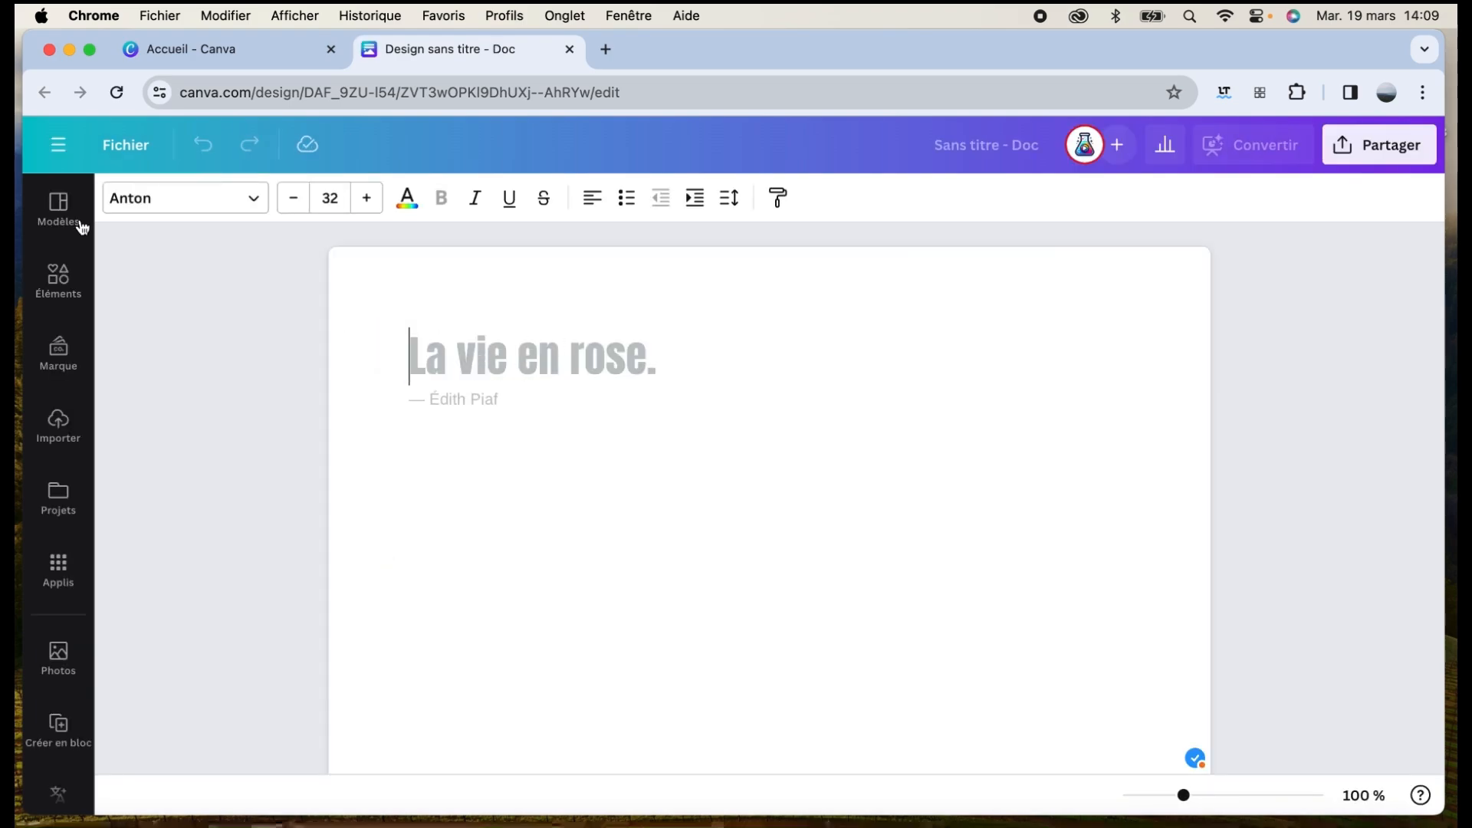
pyautogui.click(59, 204)
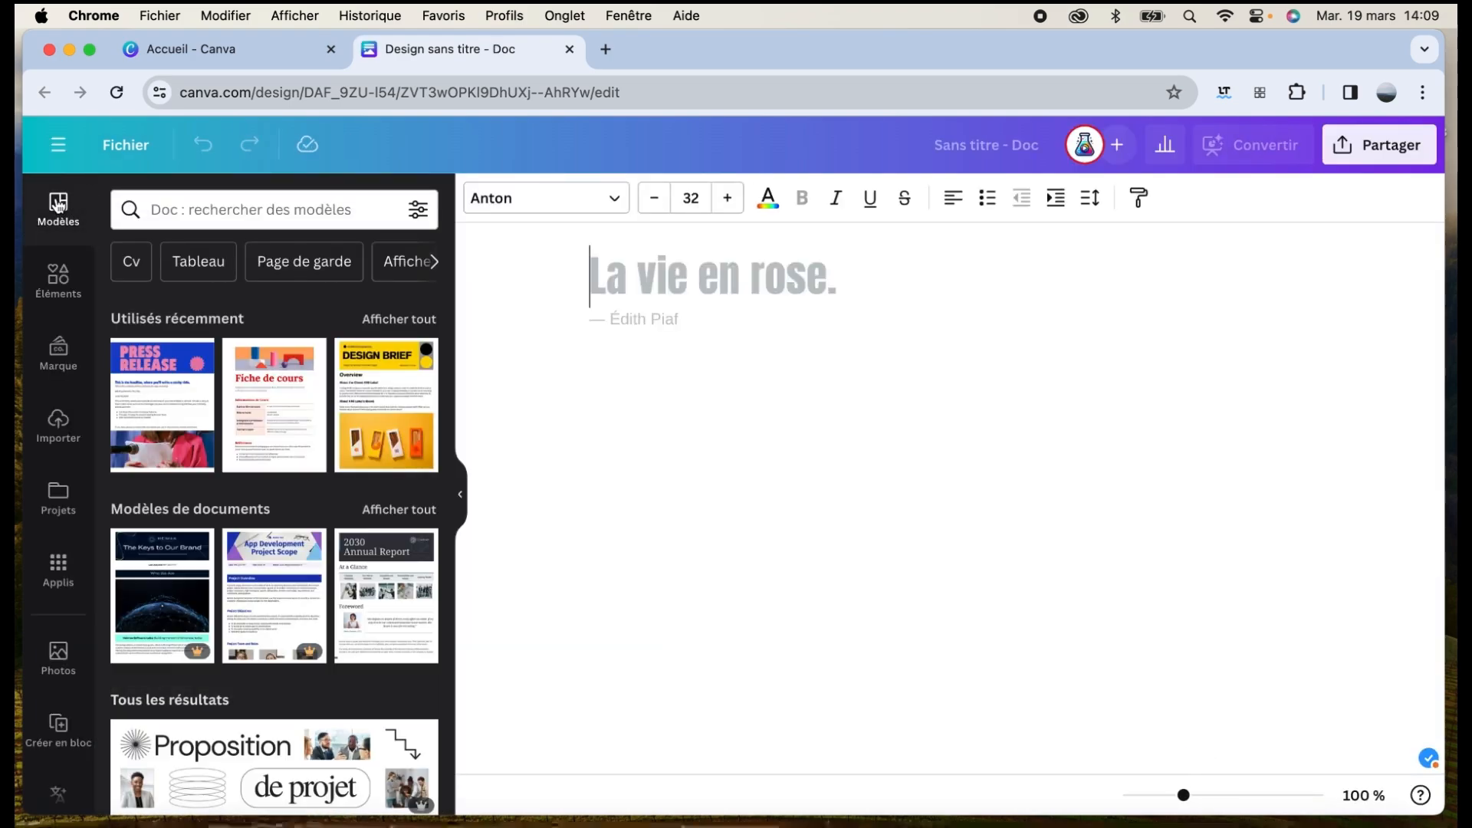
pyautogui.scroll(-10, 270, 333)
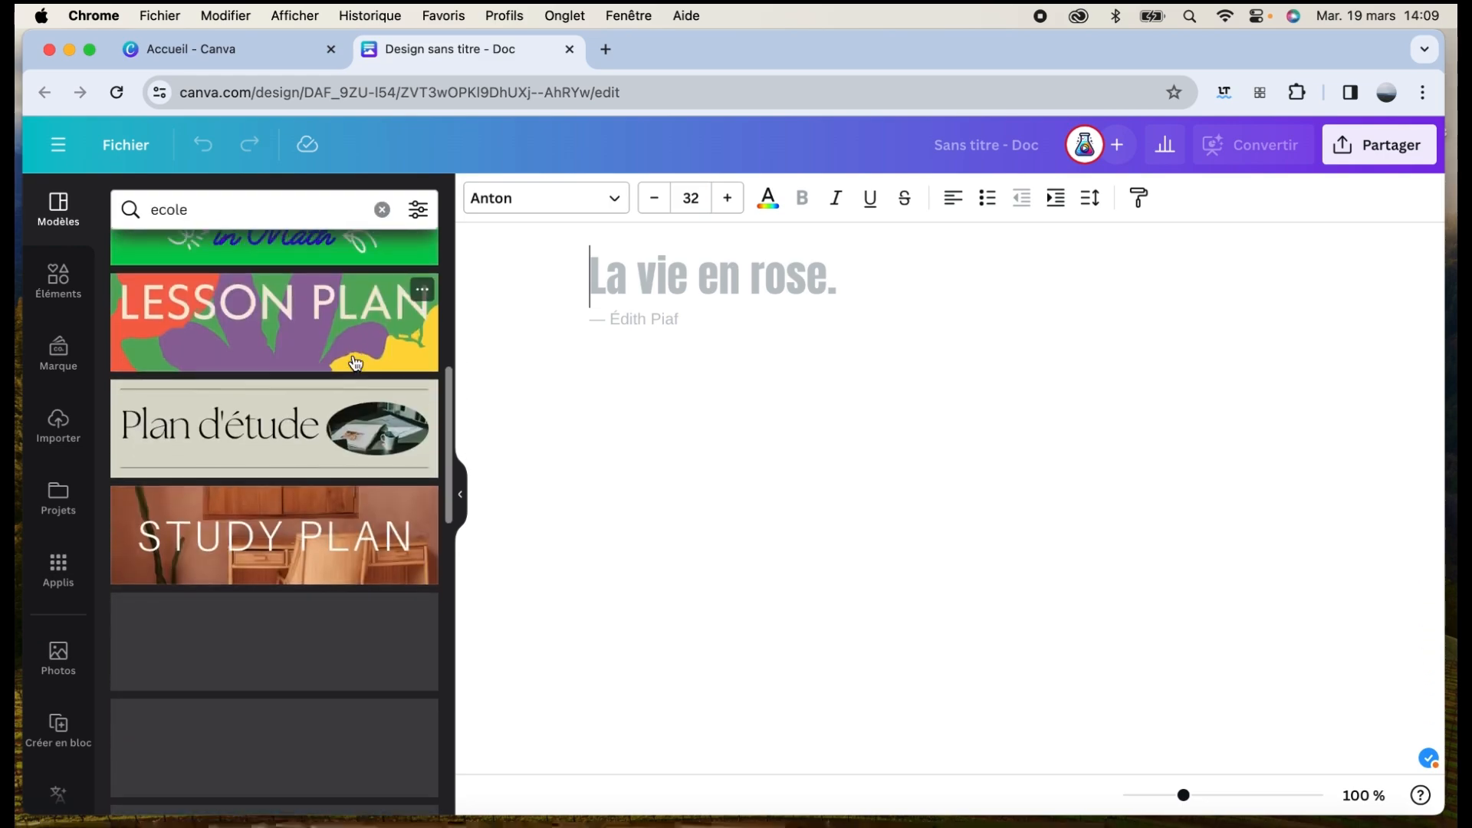
pyautogui.scroll(-4, 355, 364)
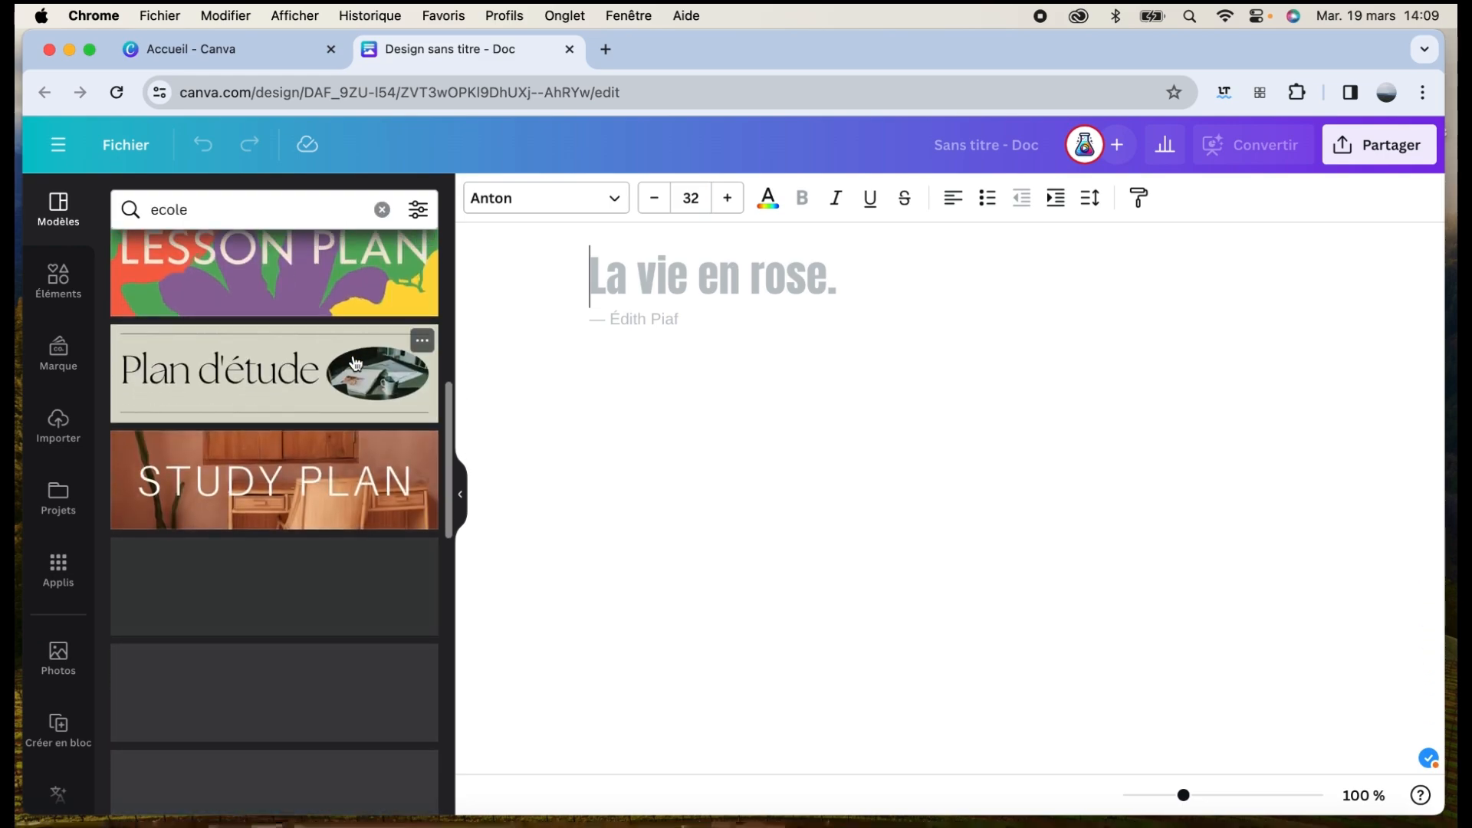
pyautogui.scroll(5, 355, 364)
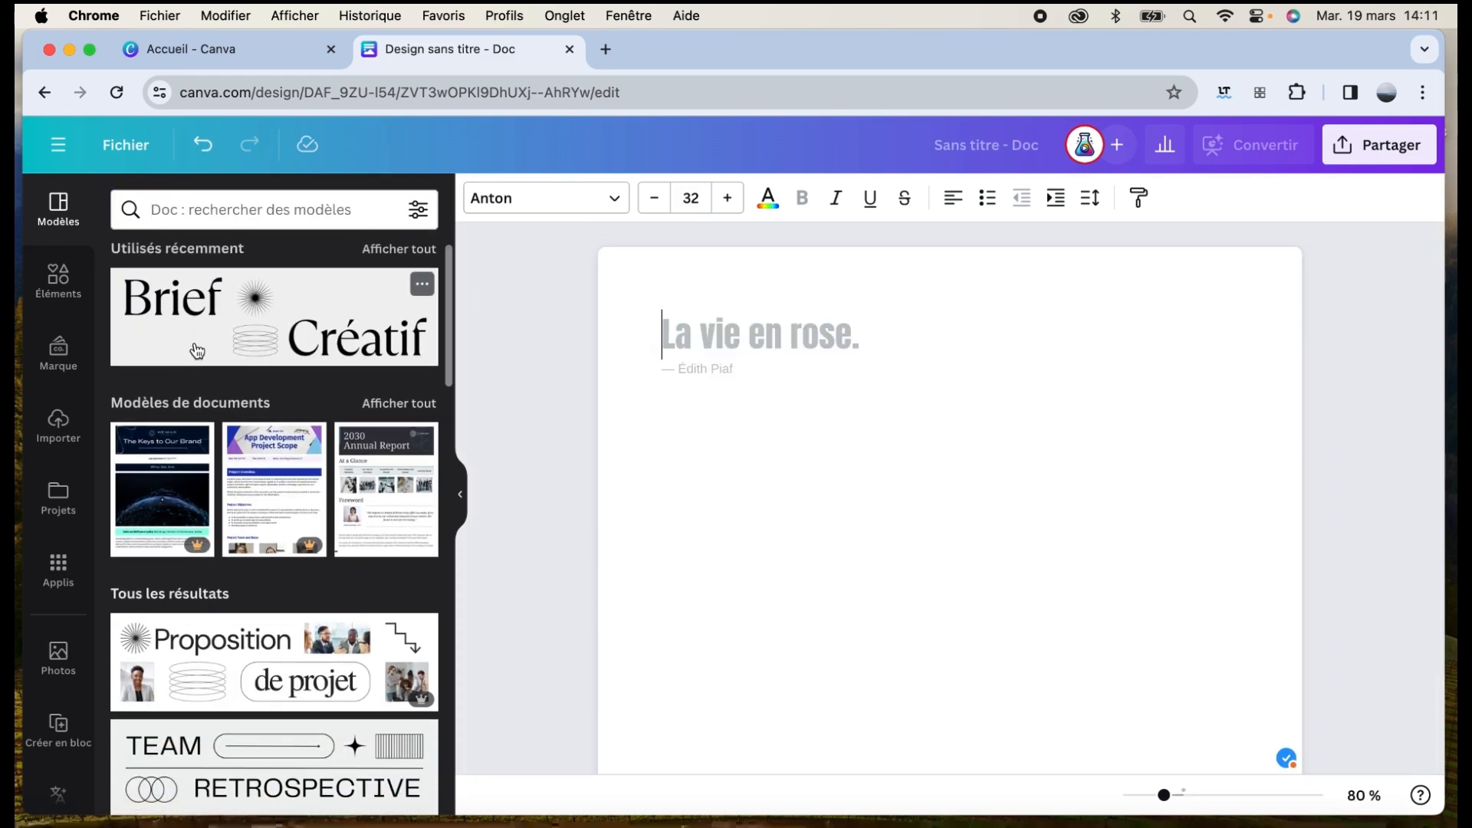
# Apply the beach-image Brand Guidelines template, then undo it
pyautogui.click(171, 452)
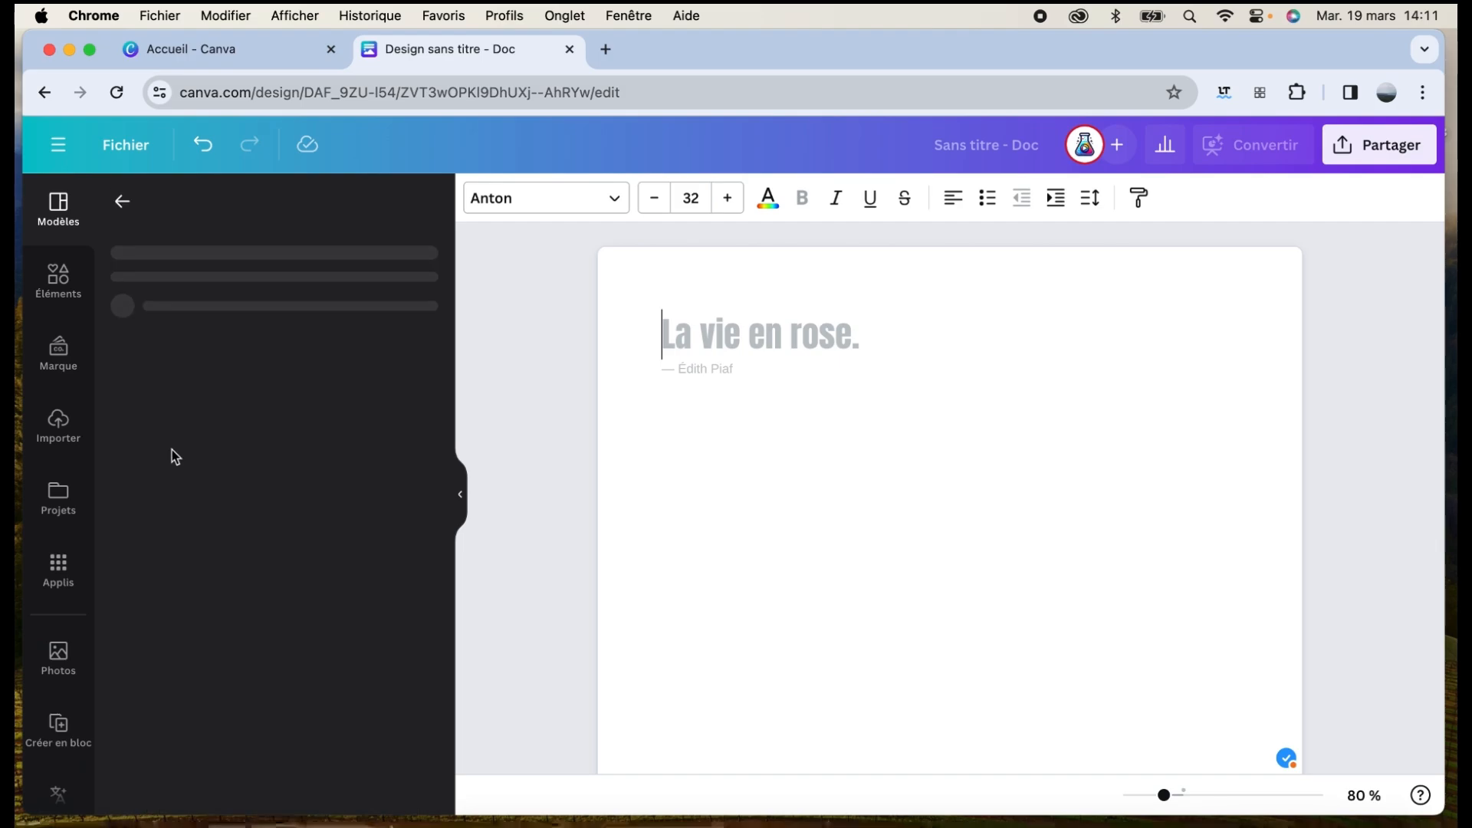
pyautogui.click(335, 579)
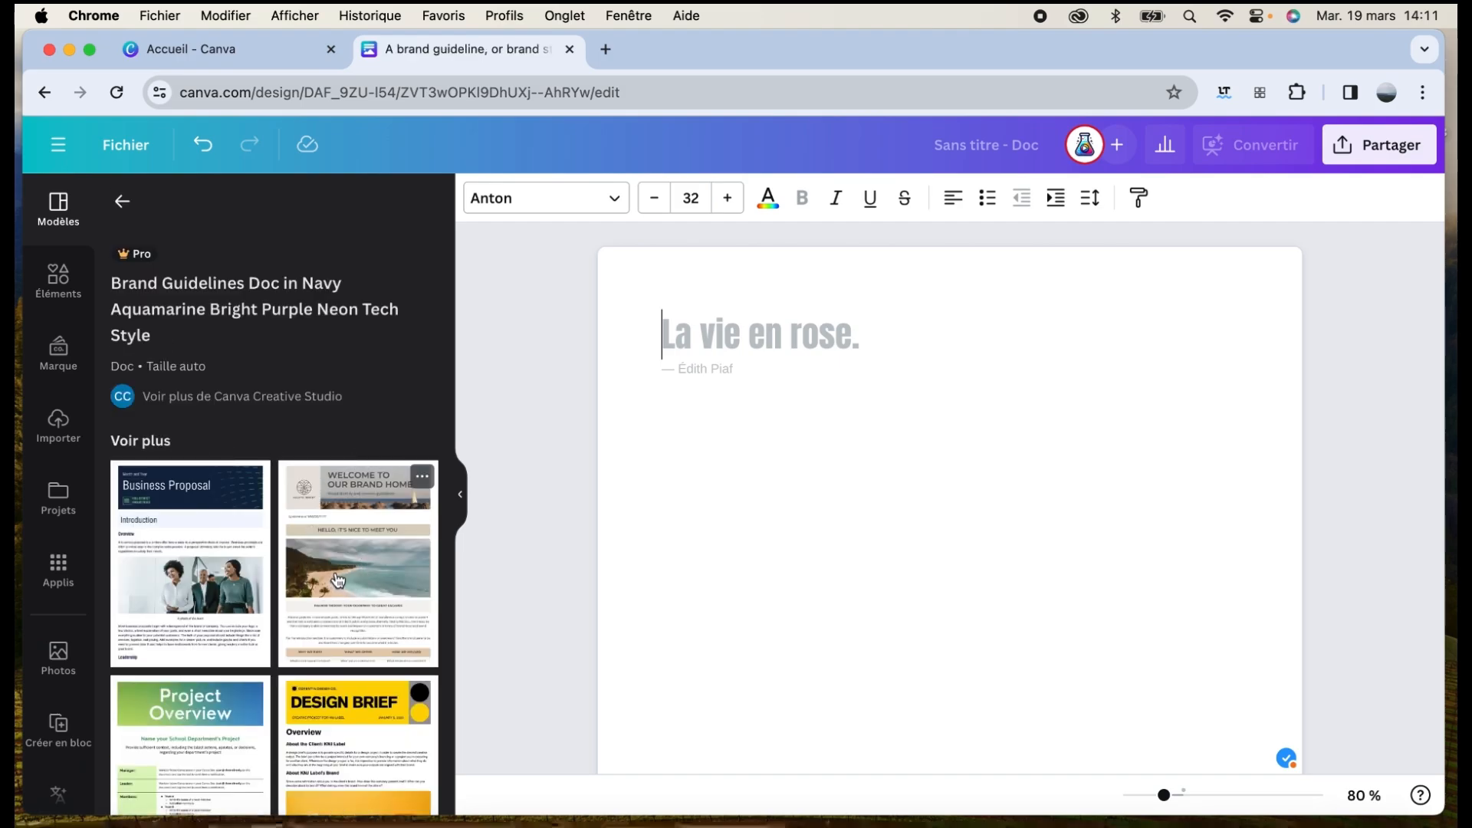
pyautogui.scroll(10, 821, 521)
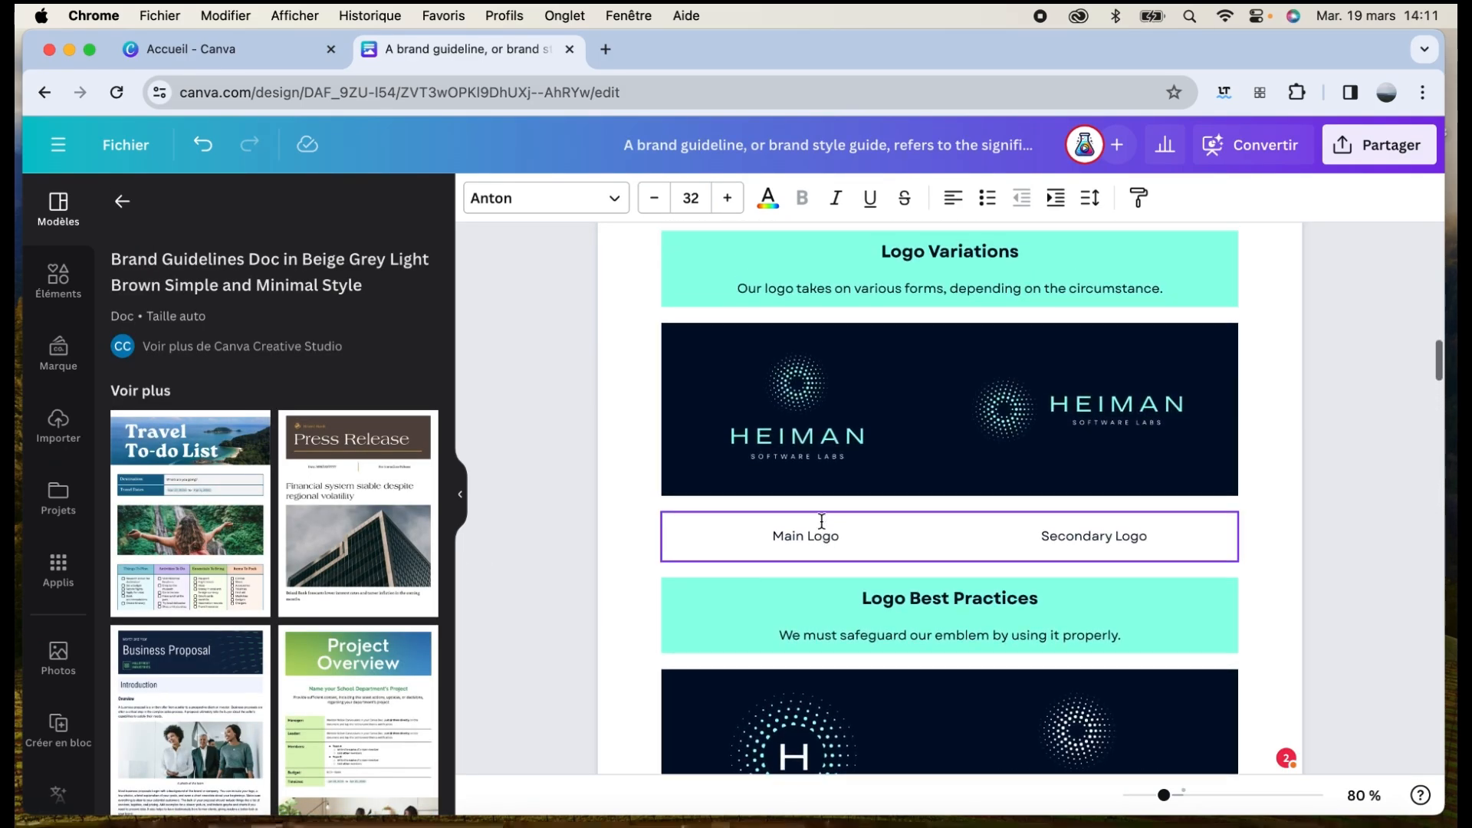
pyautogui.scroll(10, 821, 521)
pyautogui.press('super+z')
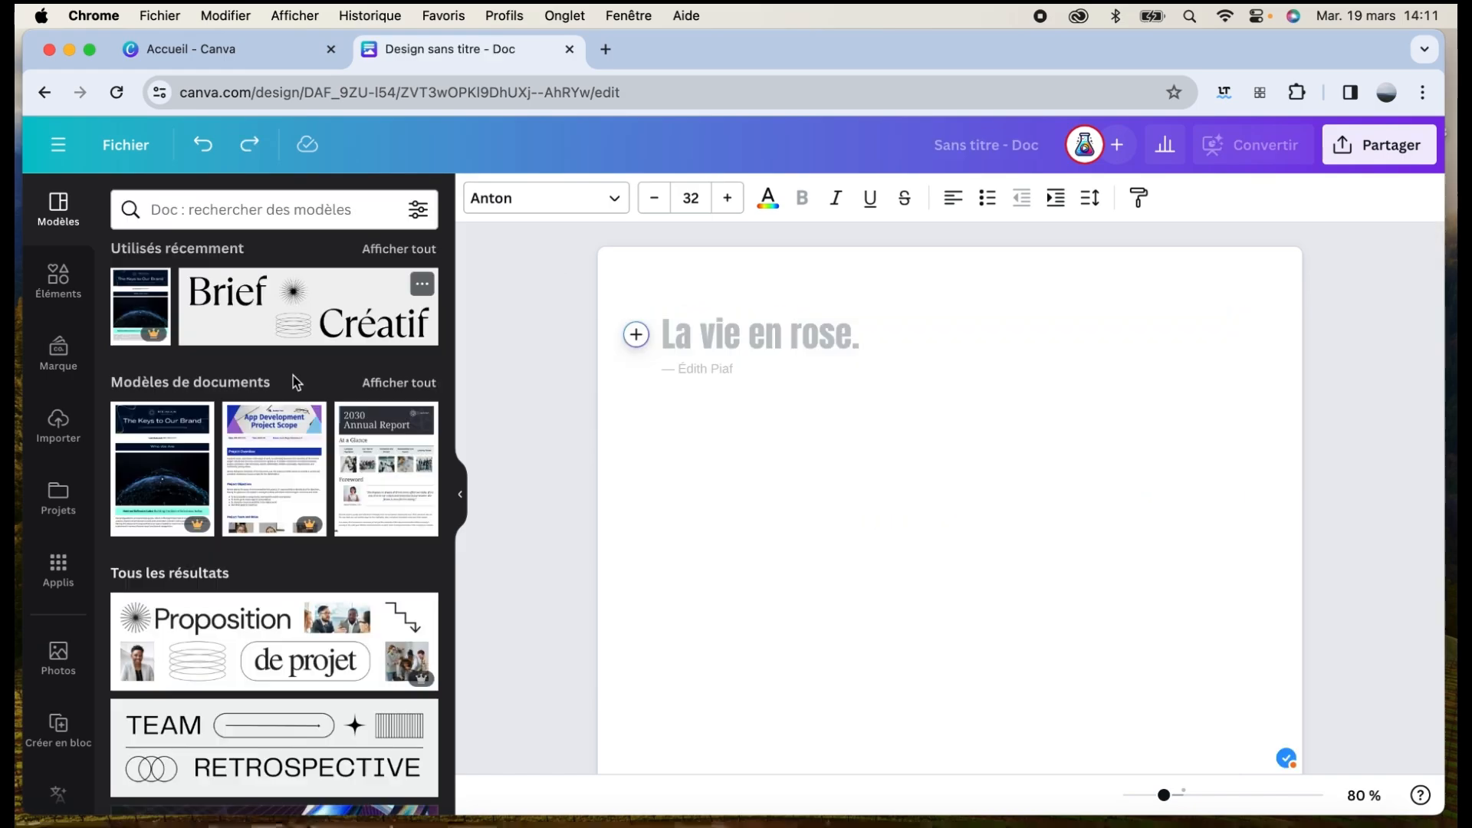
# Add the Business Proposal banner, return to the template results, and delete the banner
pyautogui.scroll(-4, 295, 498)
pyautogui.click(296, 608)
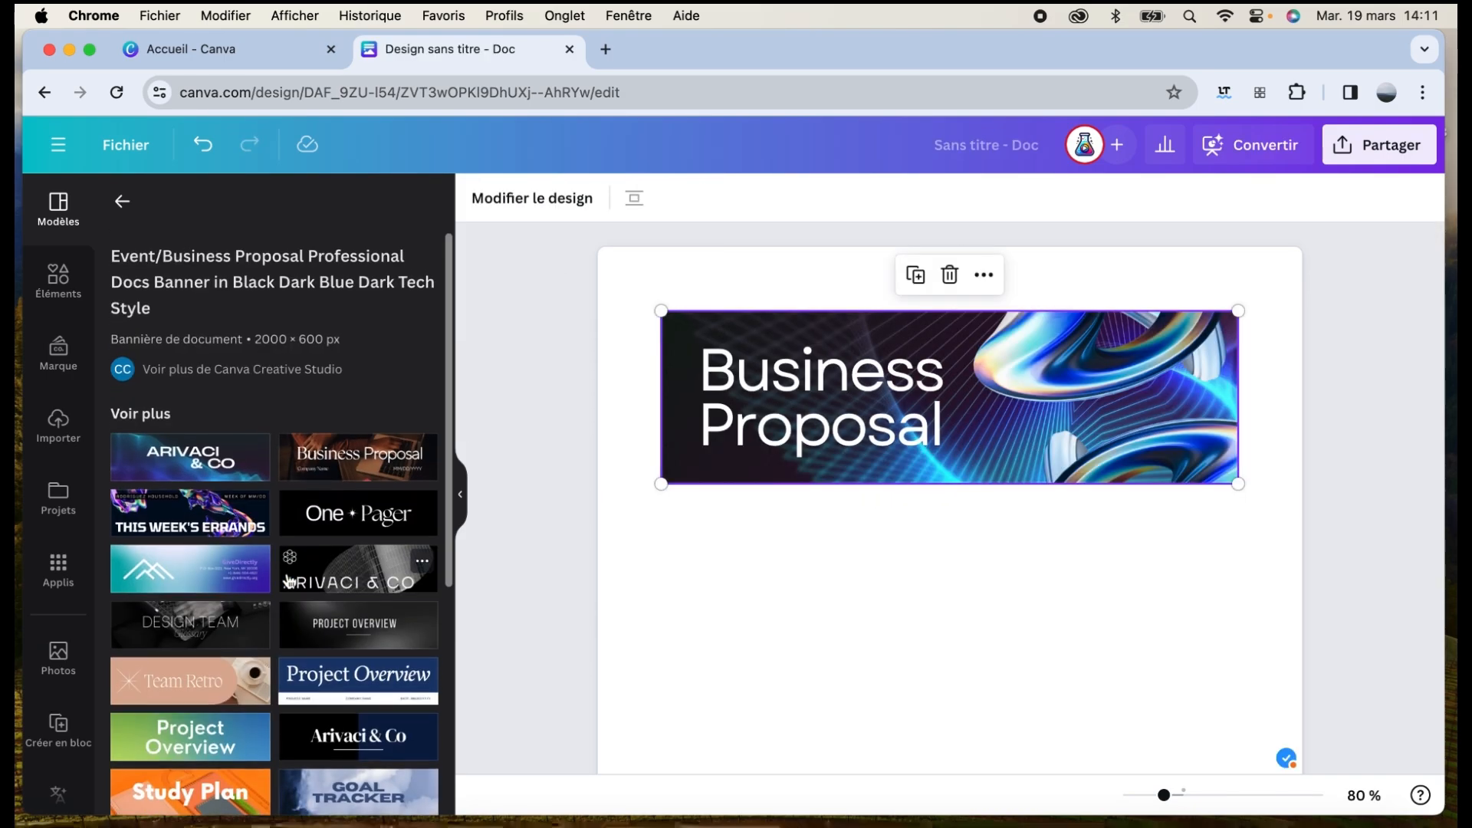
pyautogui.scroll(-5, 288, 581)
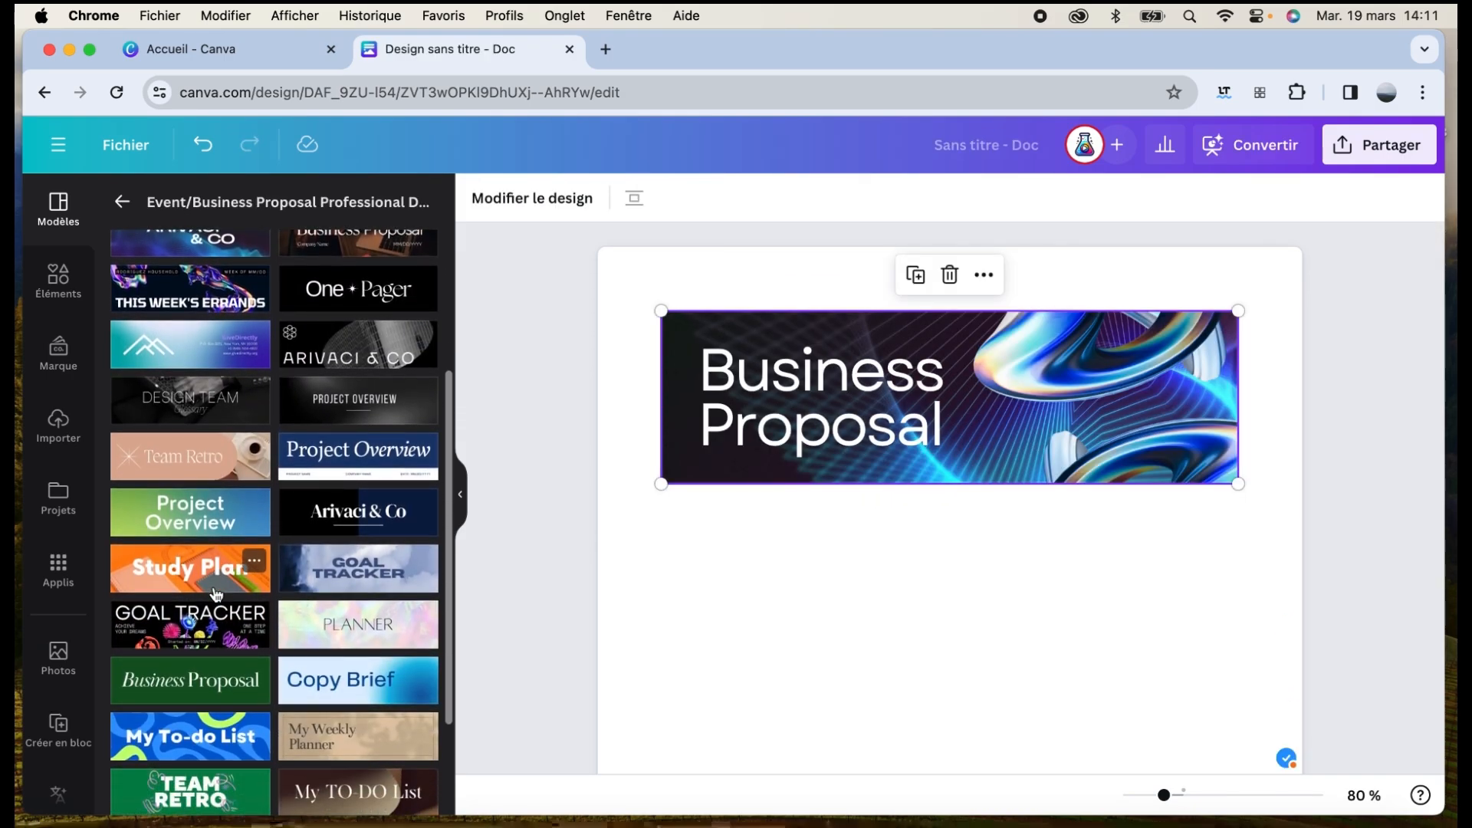
pyautogui.scroll(-3, 215, 594)
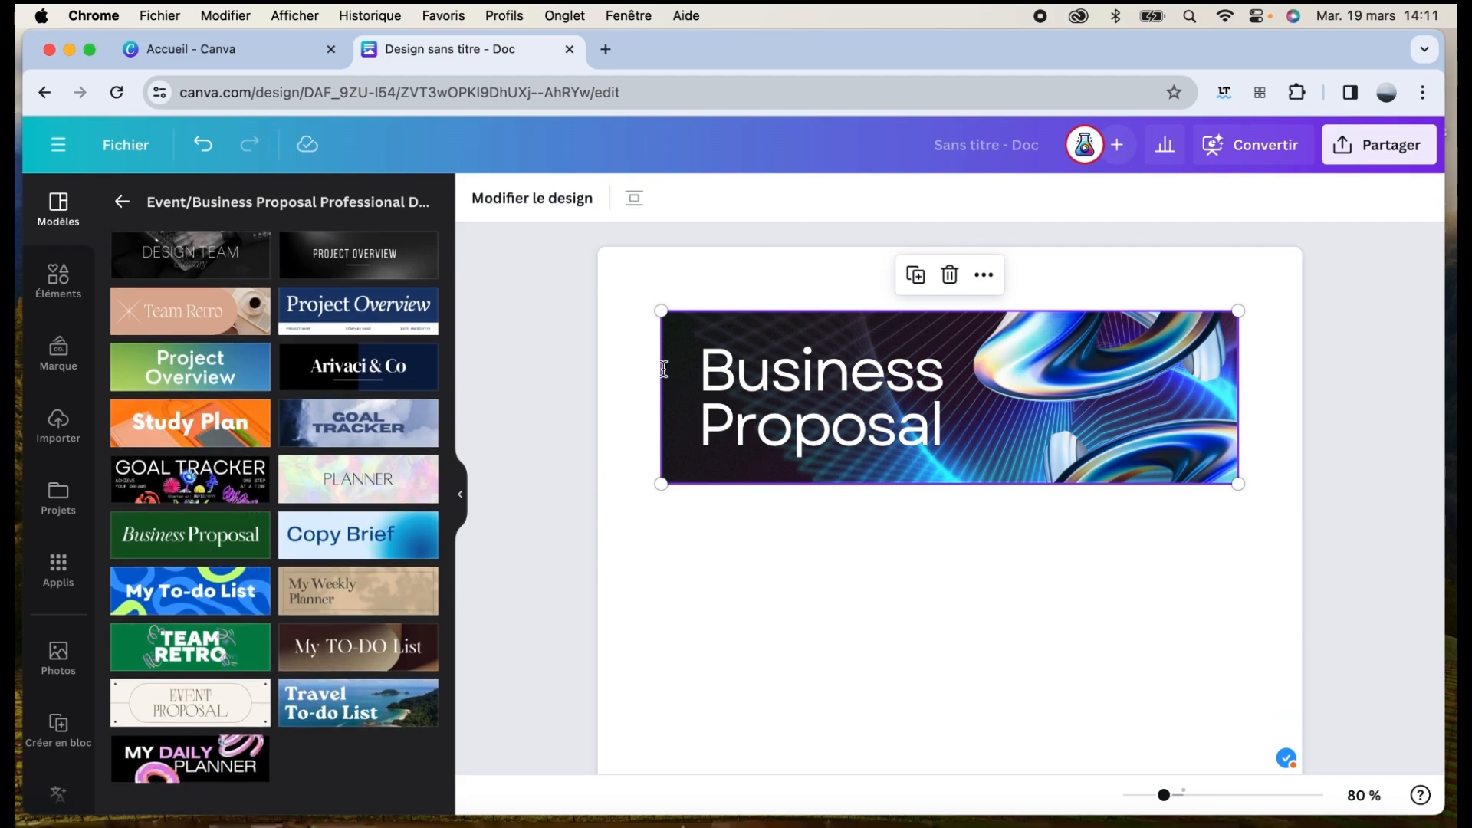
pyautogui.click(122, 201)
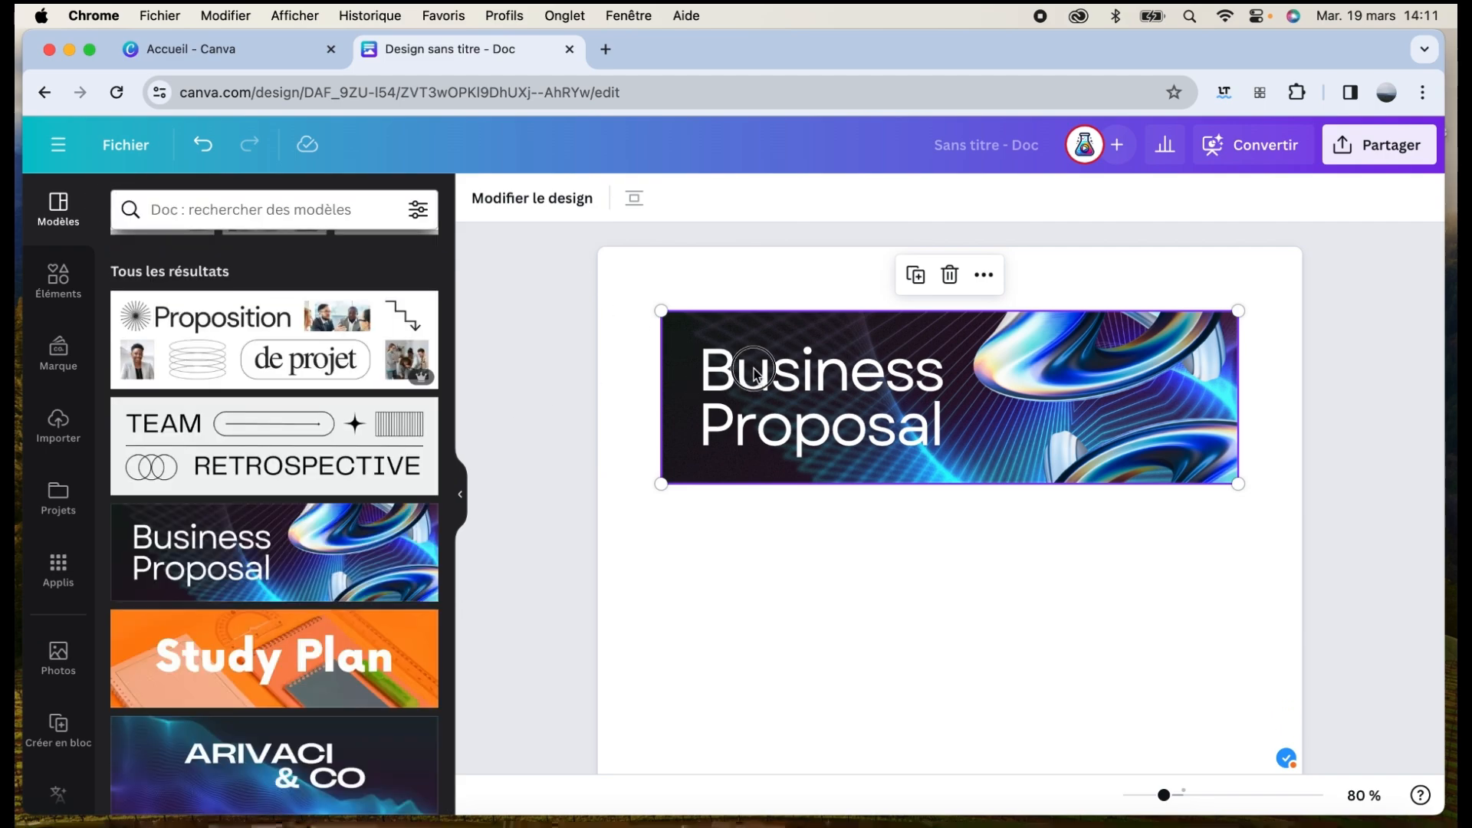
pyautogui.press('BackSpace')
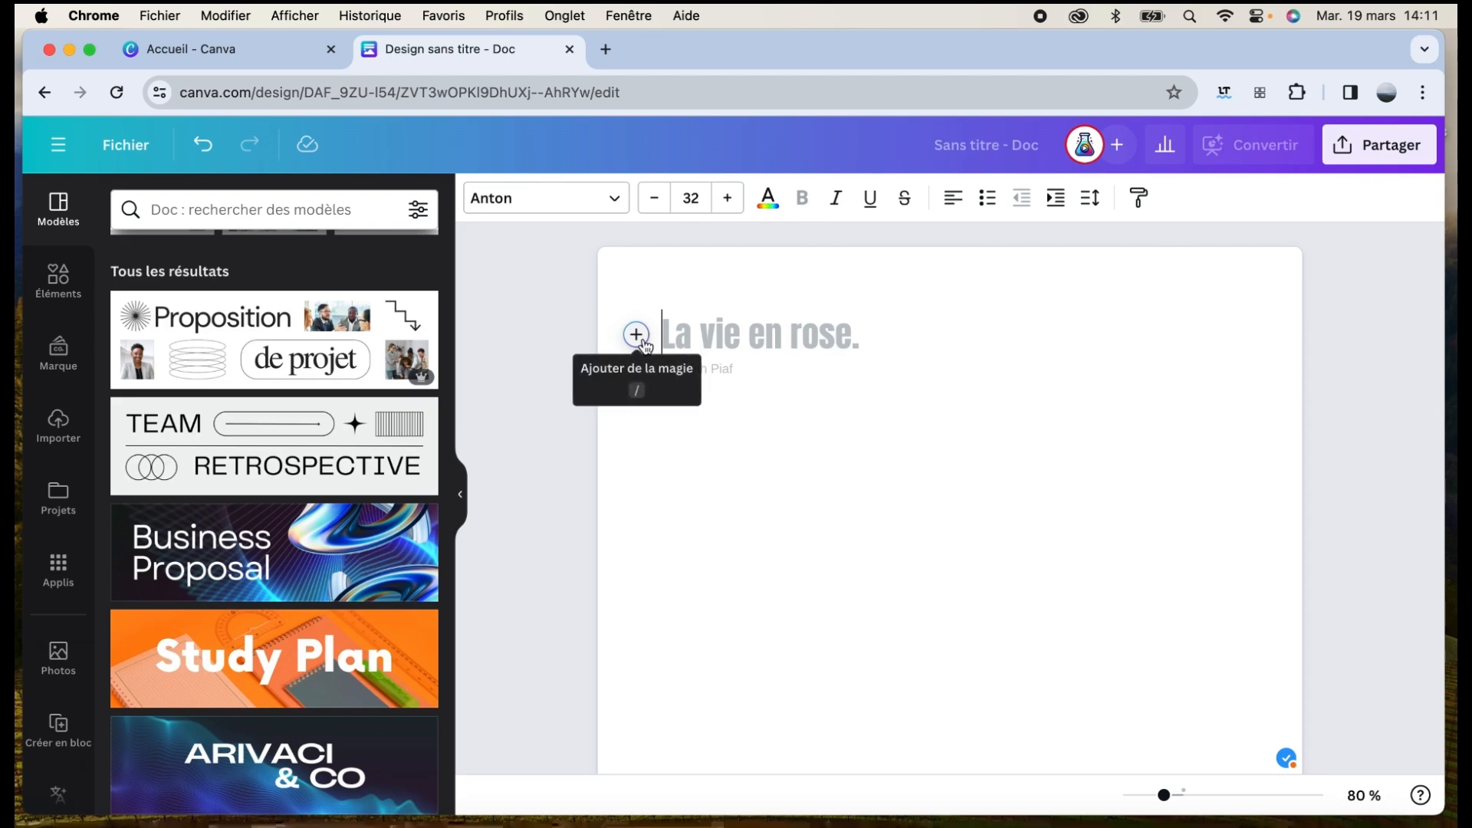
# Insert a 2000 × 600 design from the 'Démarrer votre entreprise' template, save it, and reopen it
pyautogui.click(636, 335)
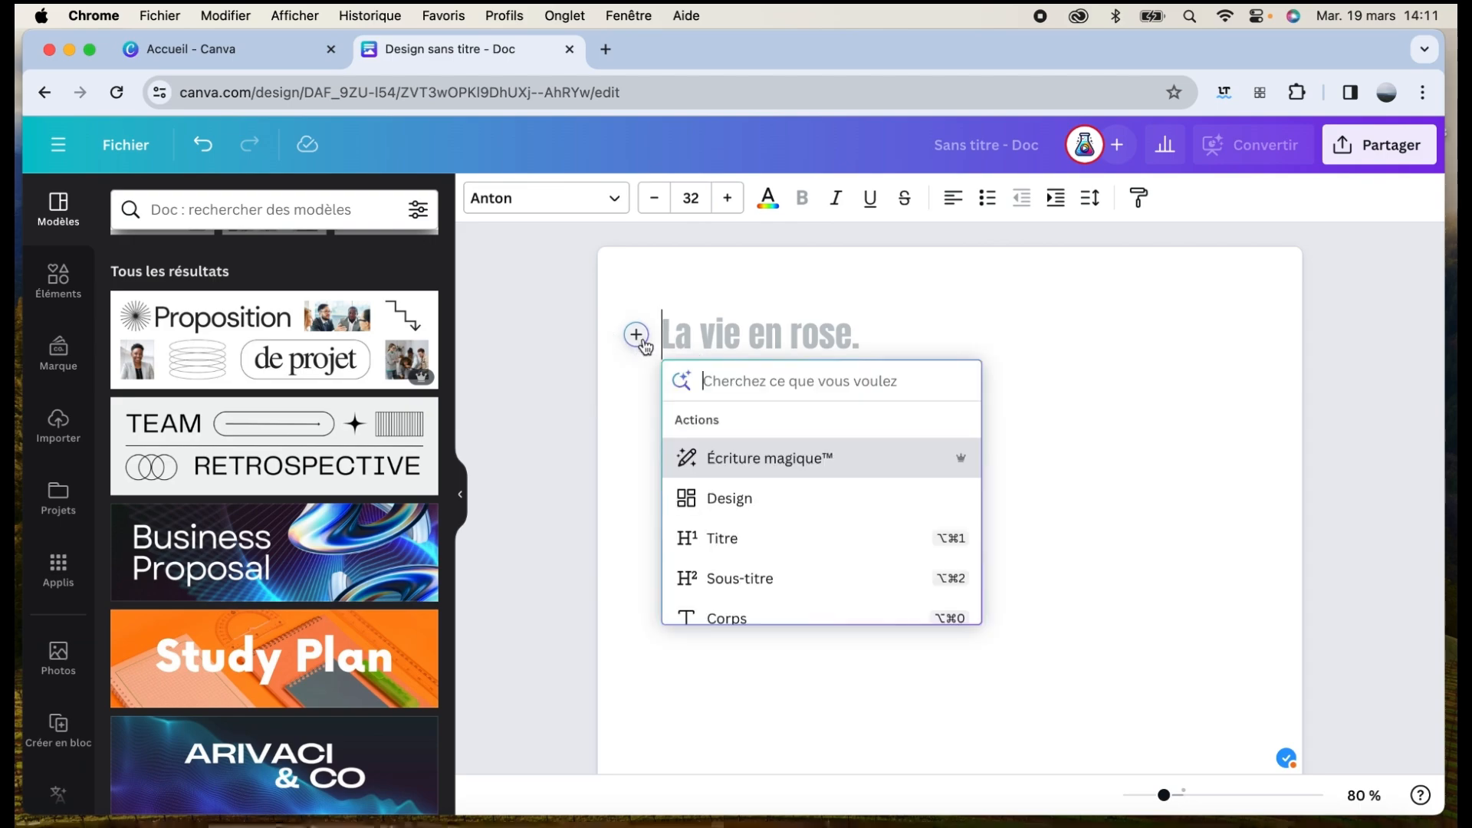
pyautogui.click(756, 502)
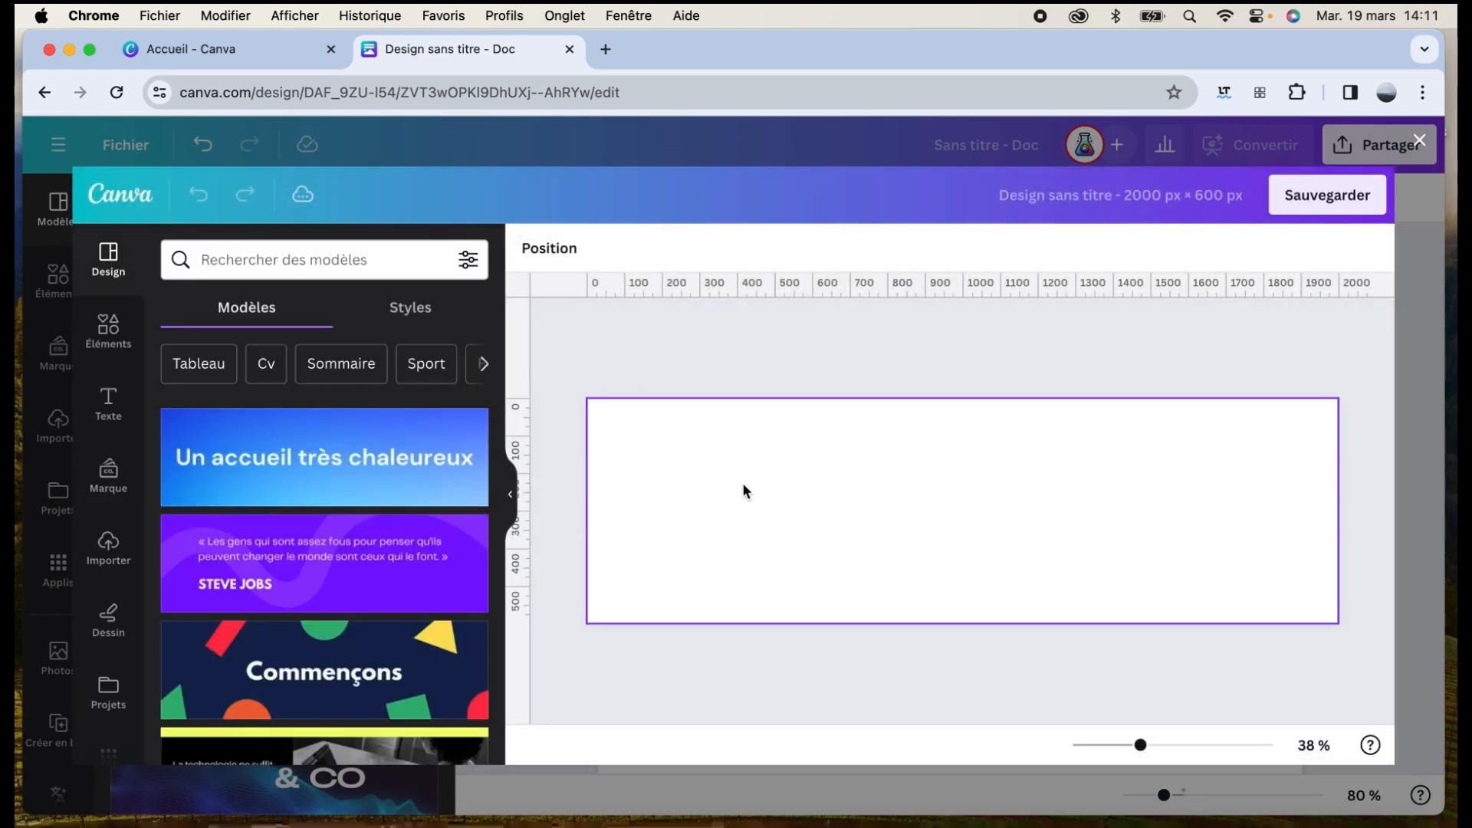
pyautogui.scroll(-5, 380, 571)
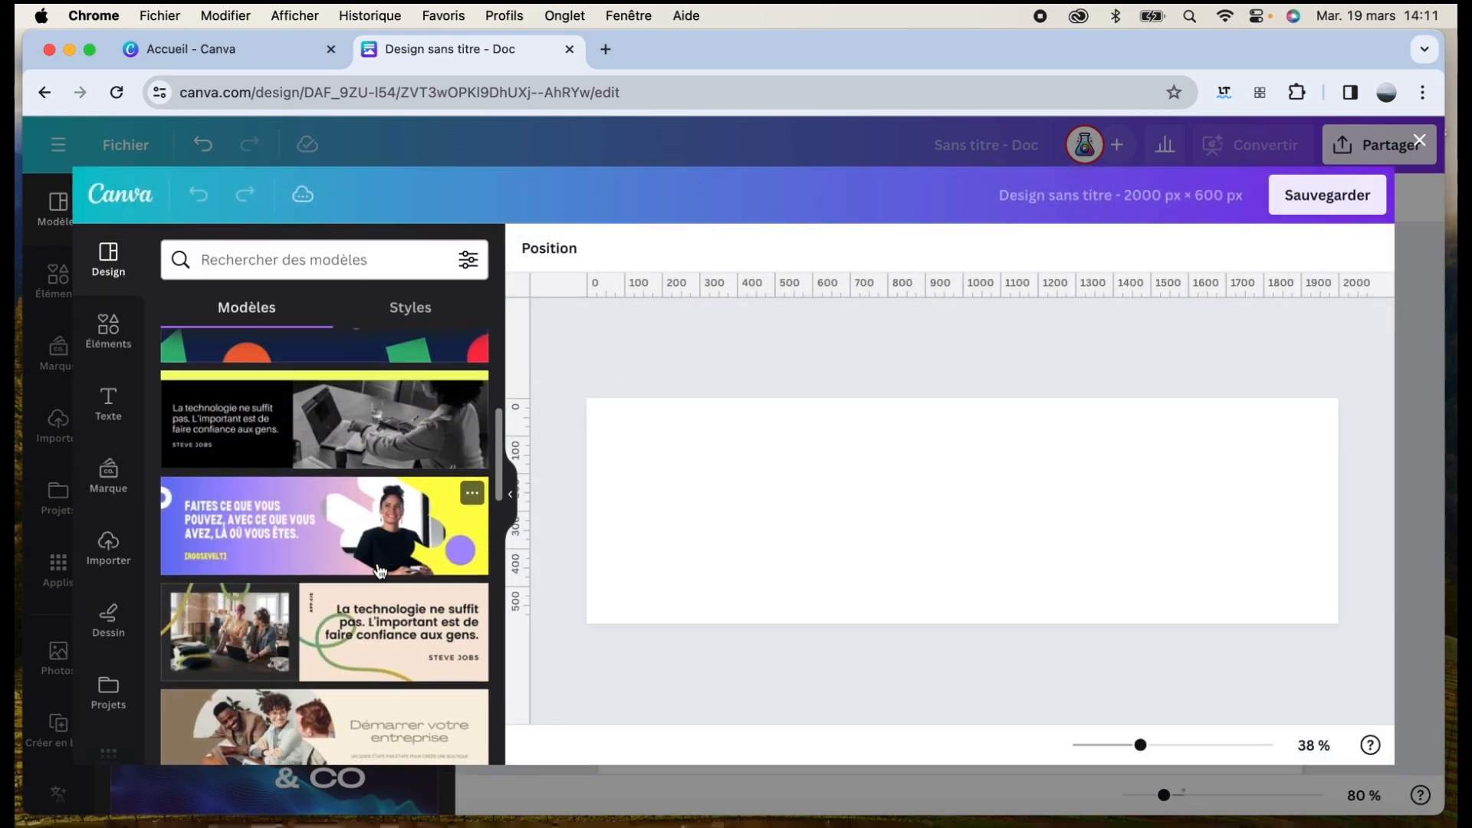
pyautogui.scroll(-4, 379, 572)
pyautogui.click(351, 441)
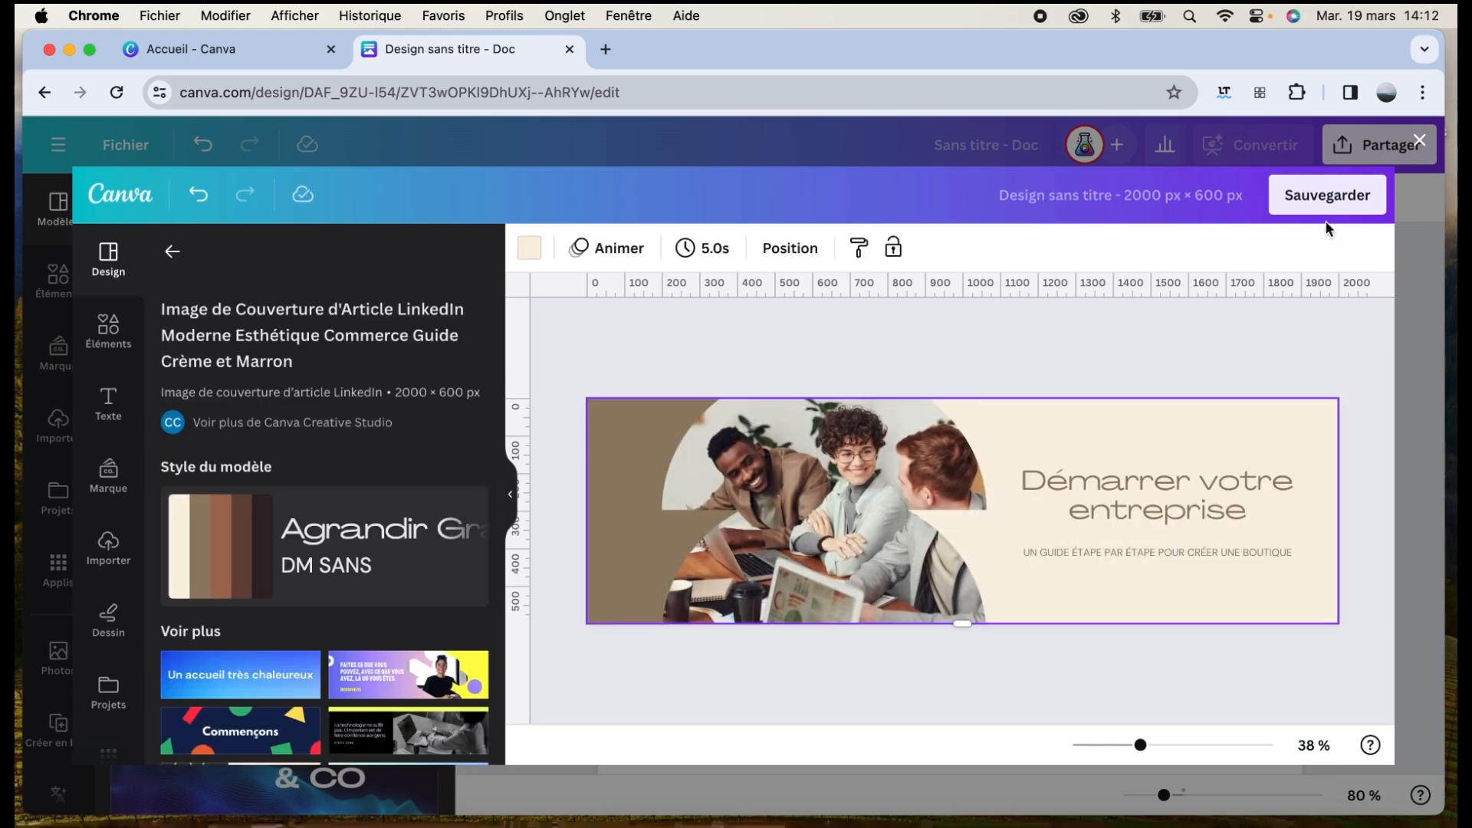
pyautogui.click(1324, 199)
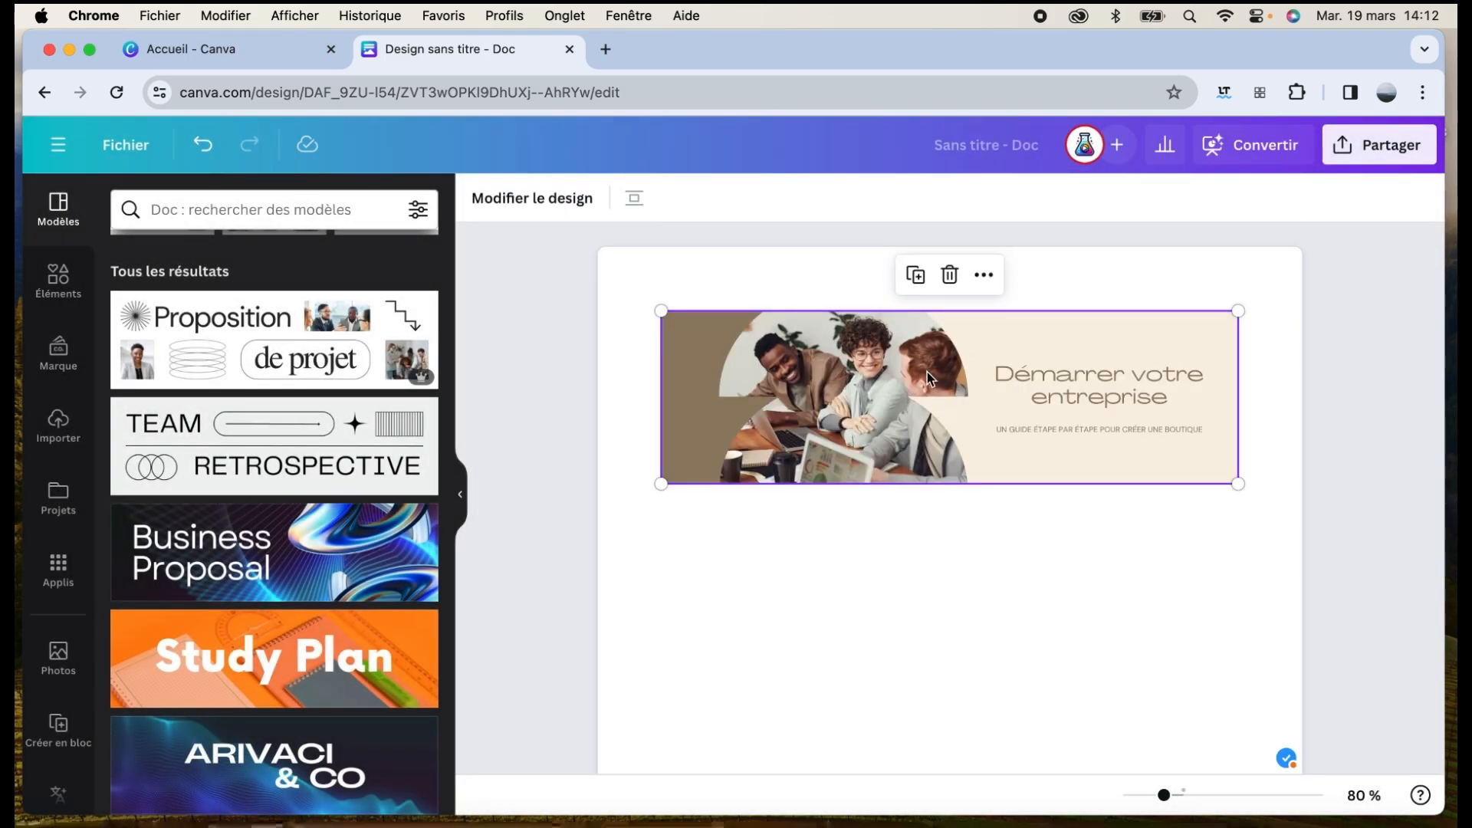
pyautogui.doubleClick(857, 395)
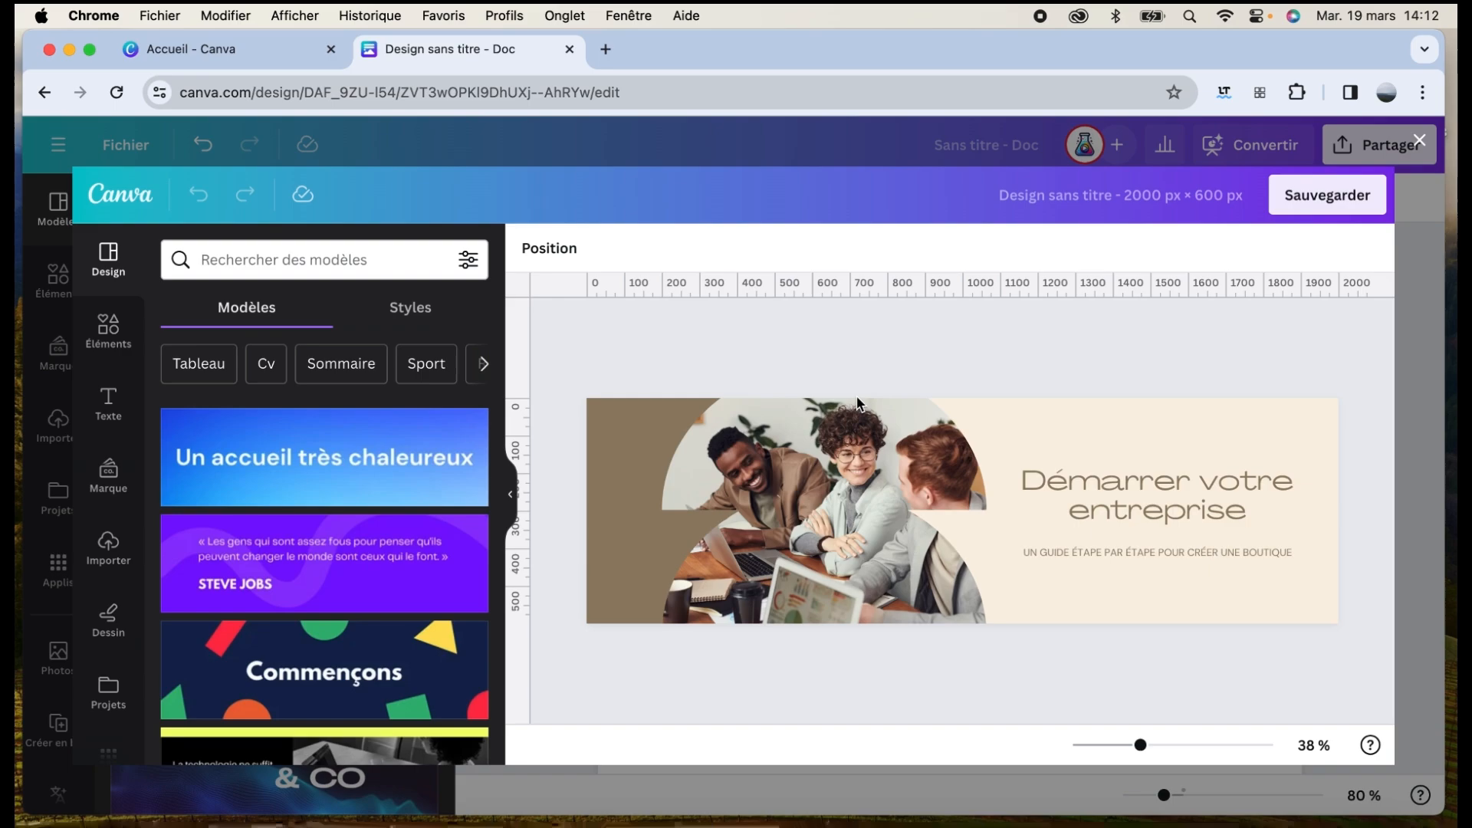
# Below the banner, add a 'titre' heading, a 'sous titre' subheading and a sample body line
pyautogui.click(1419, 142)
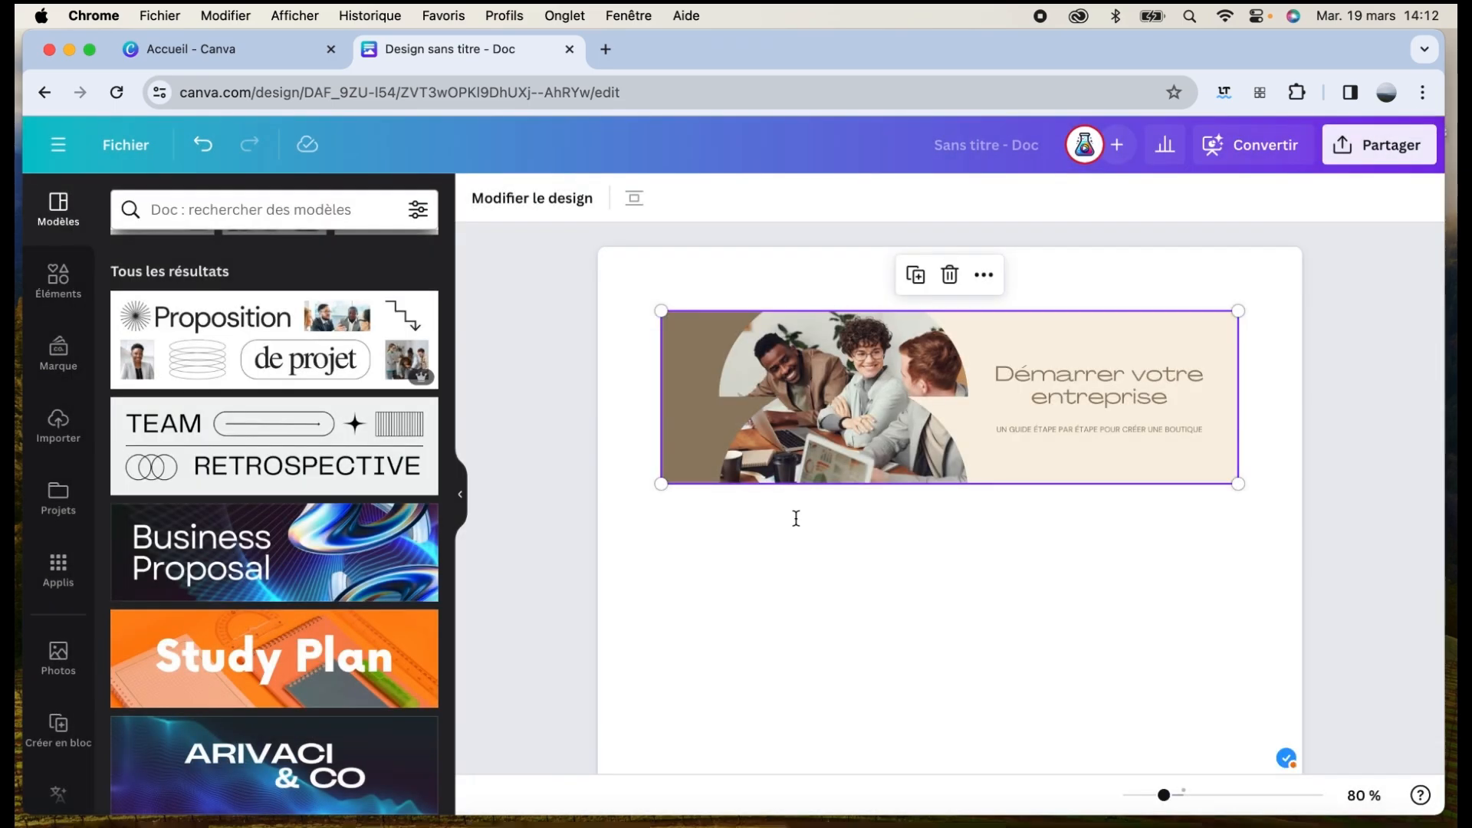
pyautogui.click(770, 535)
pyautogui.click(636, 524)
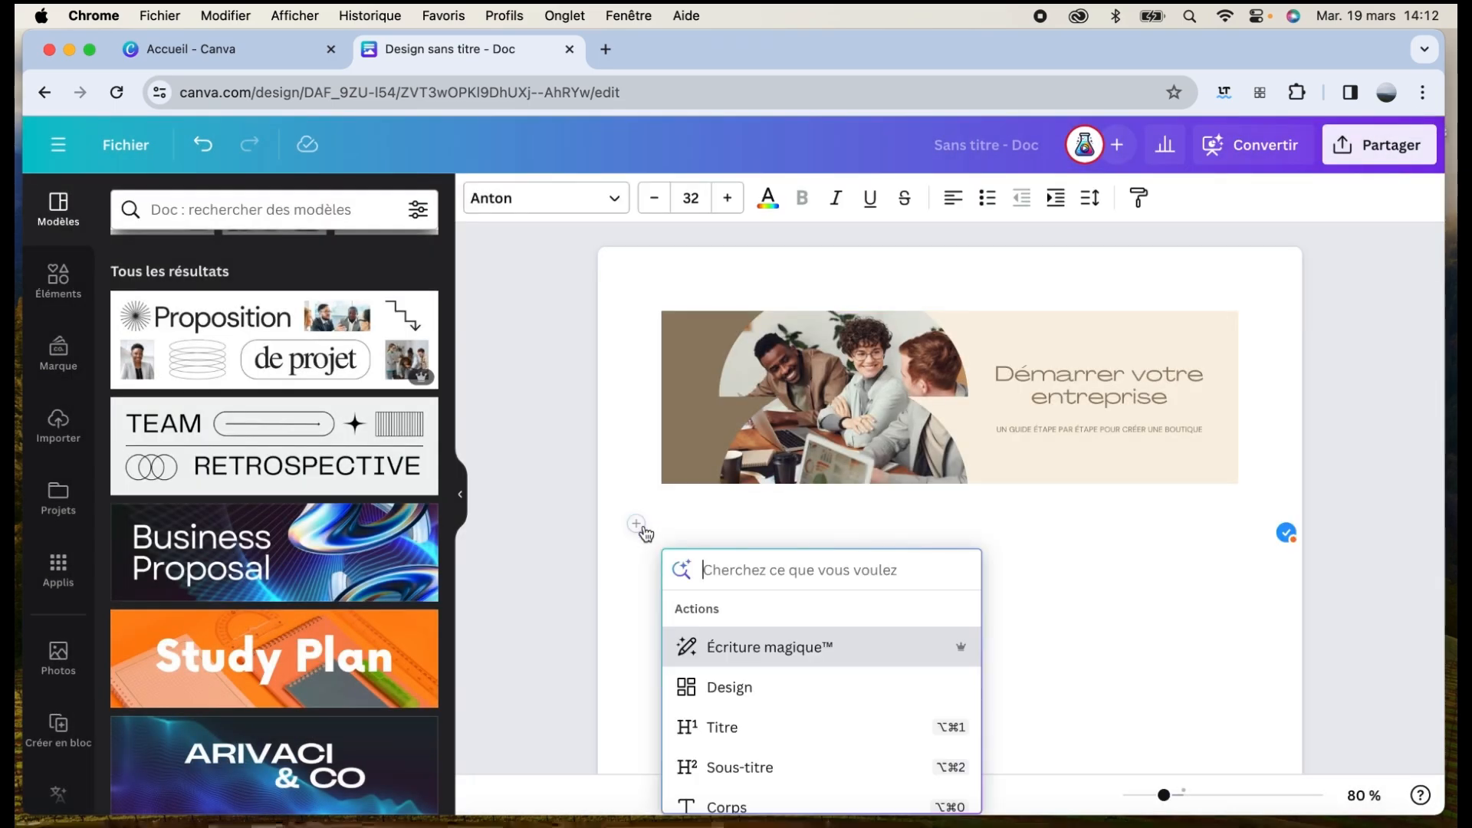
pyautogui.scroll(-1, 808, 639)
pyautogui.click(772, 695)
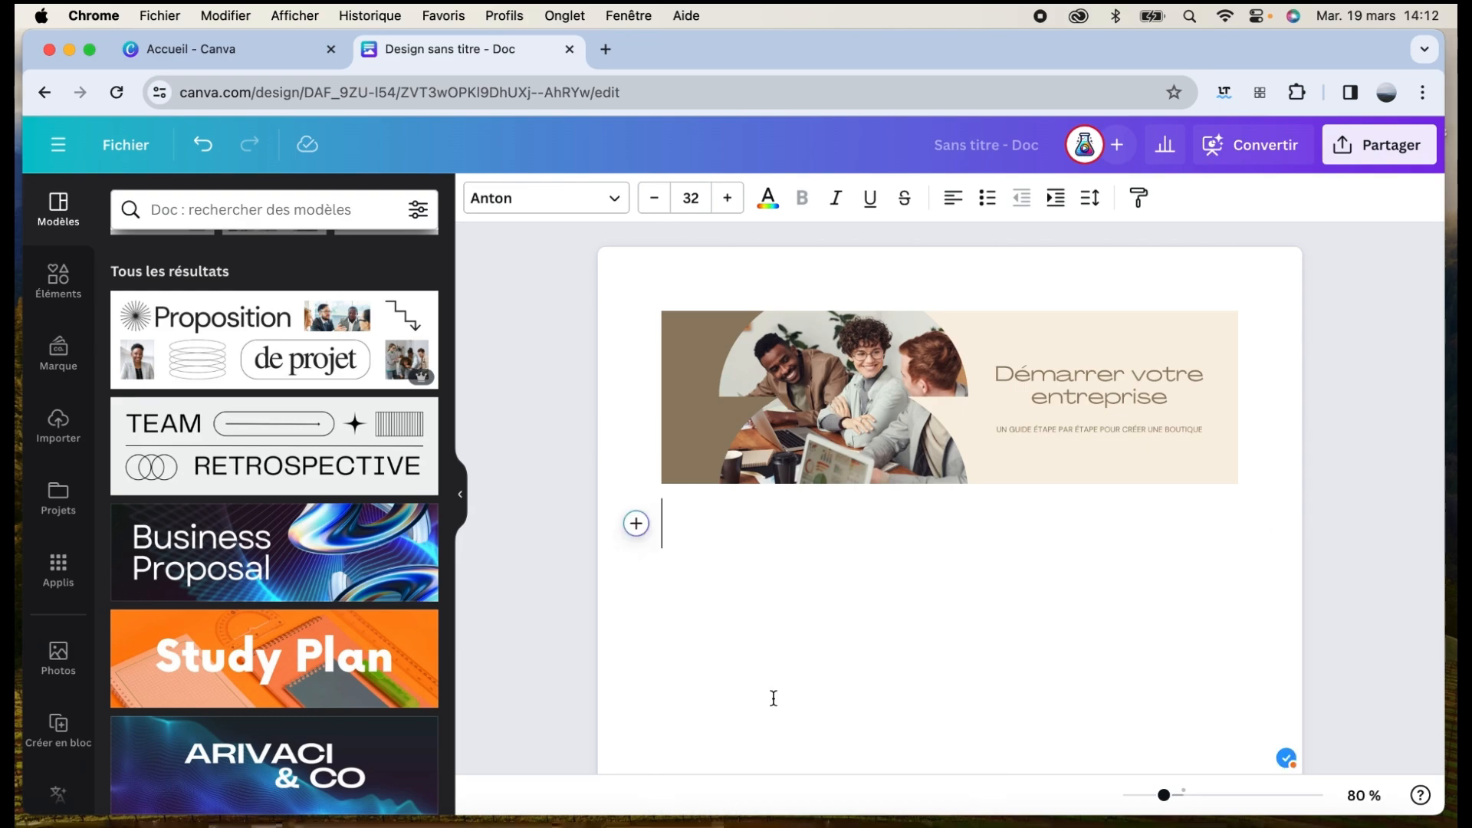
pyautogui.write('titre')
pyautogui.press('Return')
pyautogui.write('sous titre')
pyautogui.press('Return')
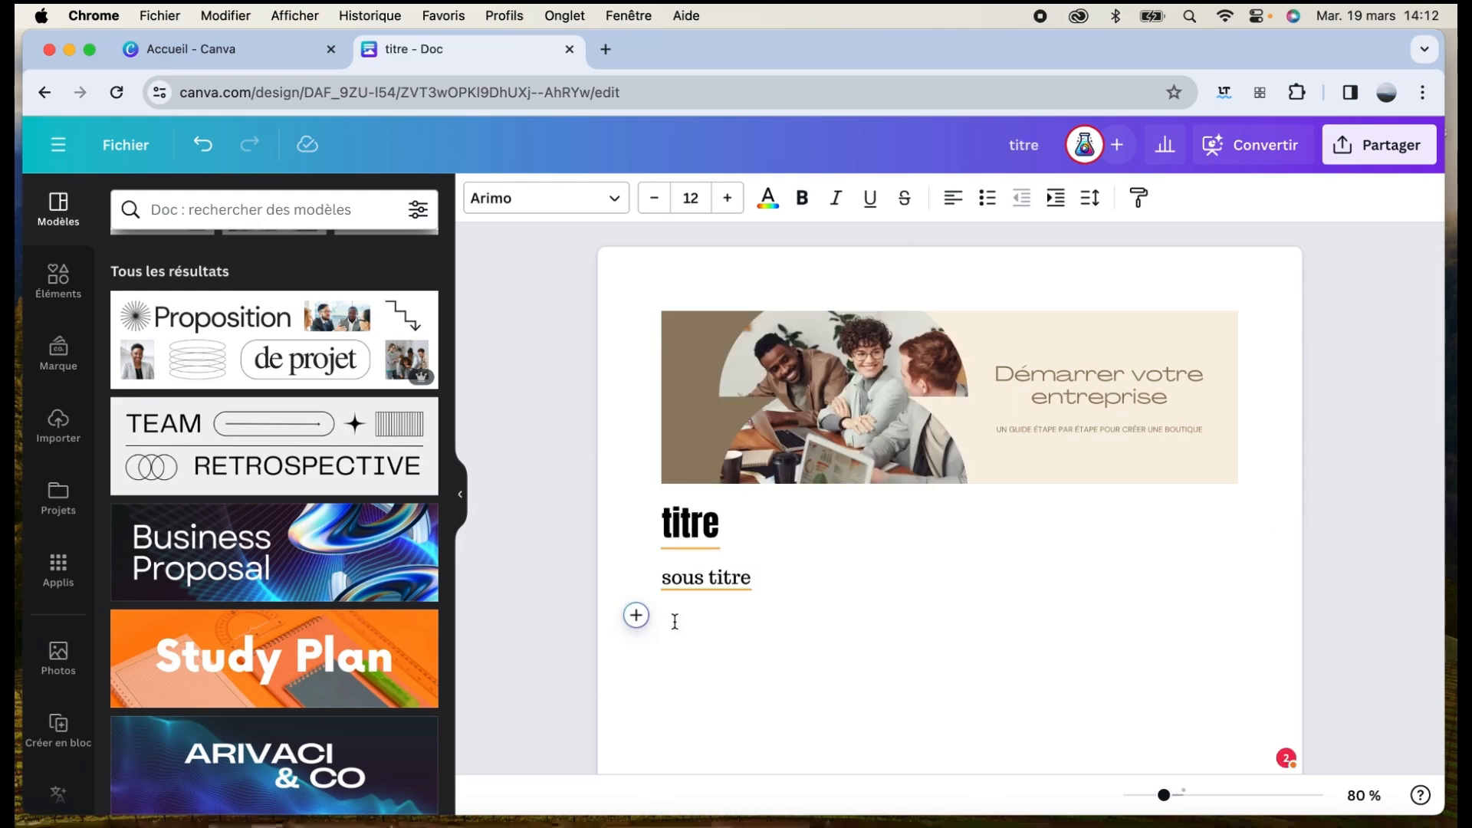
pyautogui.write('textetxtetxtextete')
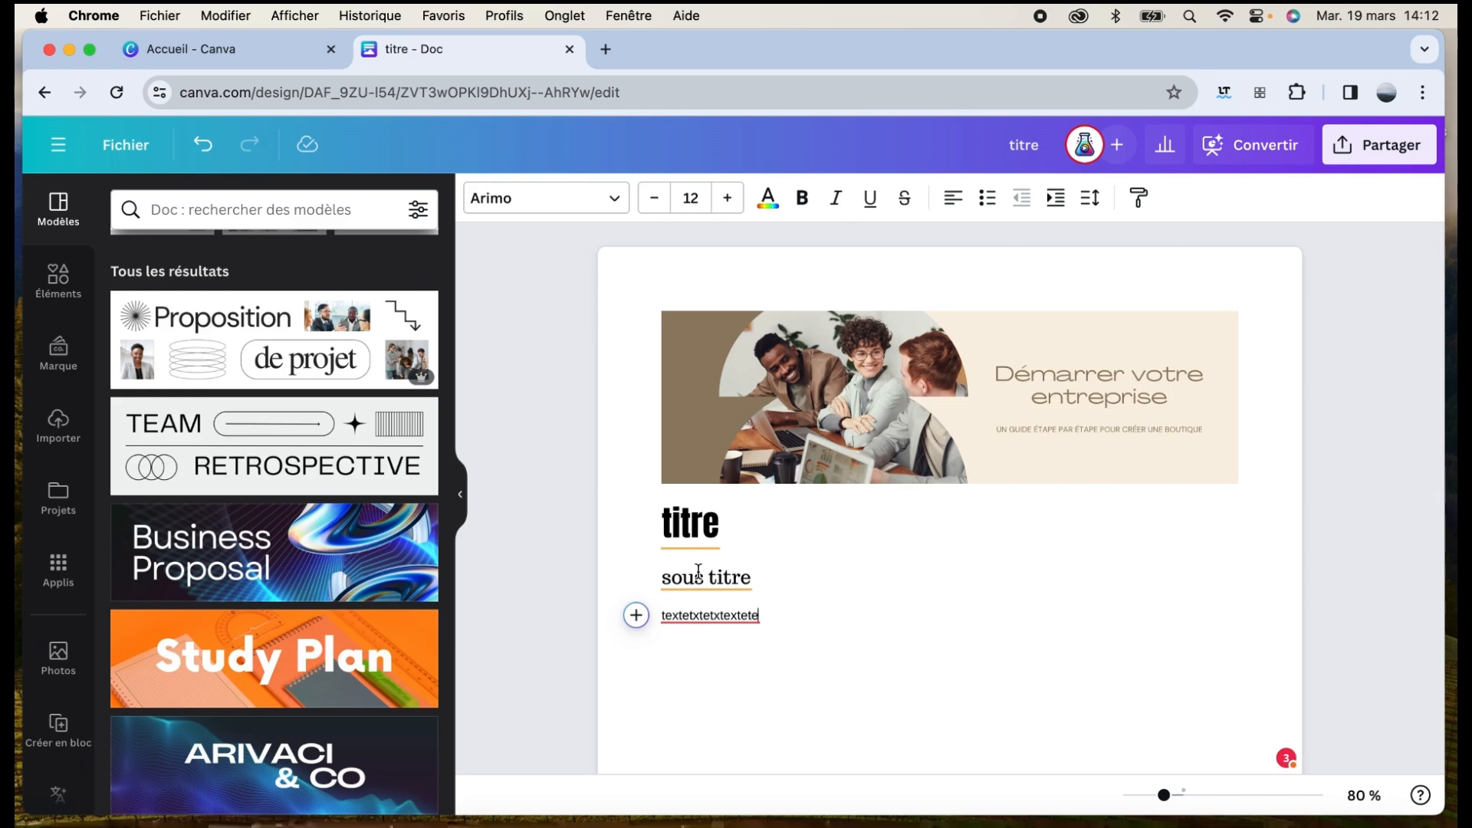
# Browse the team's brand kit panel, then switch to the Canva home page tab
pyautogui.click(59, 353)
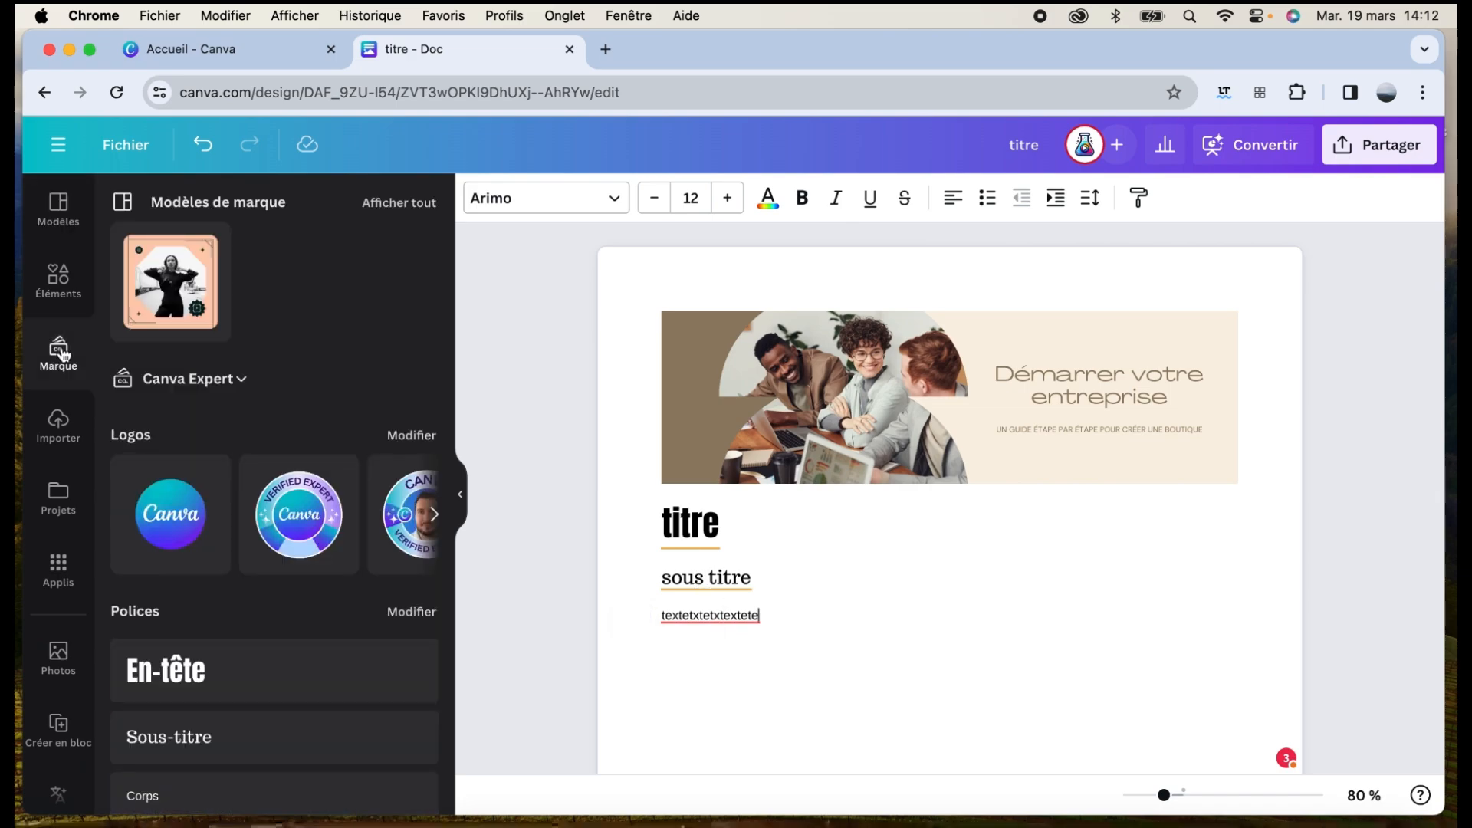
pyautogui.scroll(-2, 270, 435)
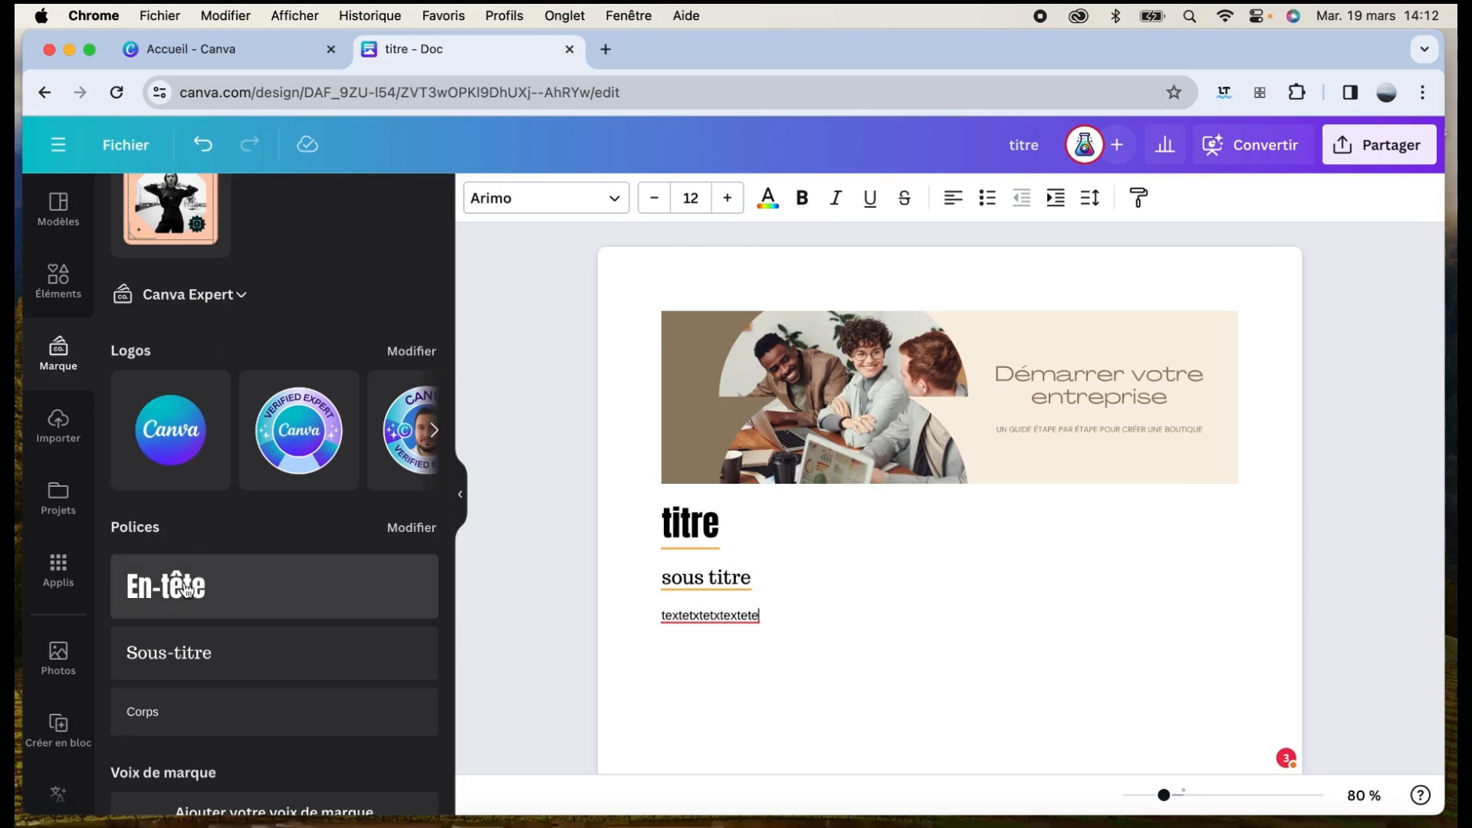
pyautogui.scroll(-1, 285, 718)
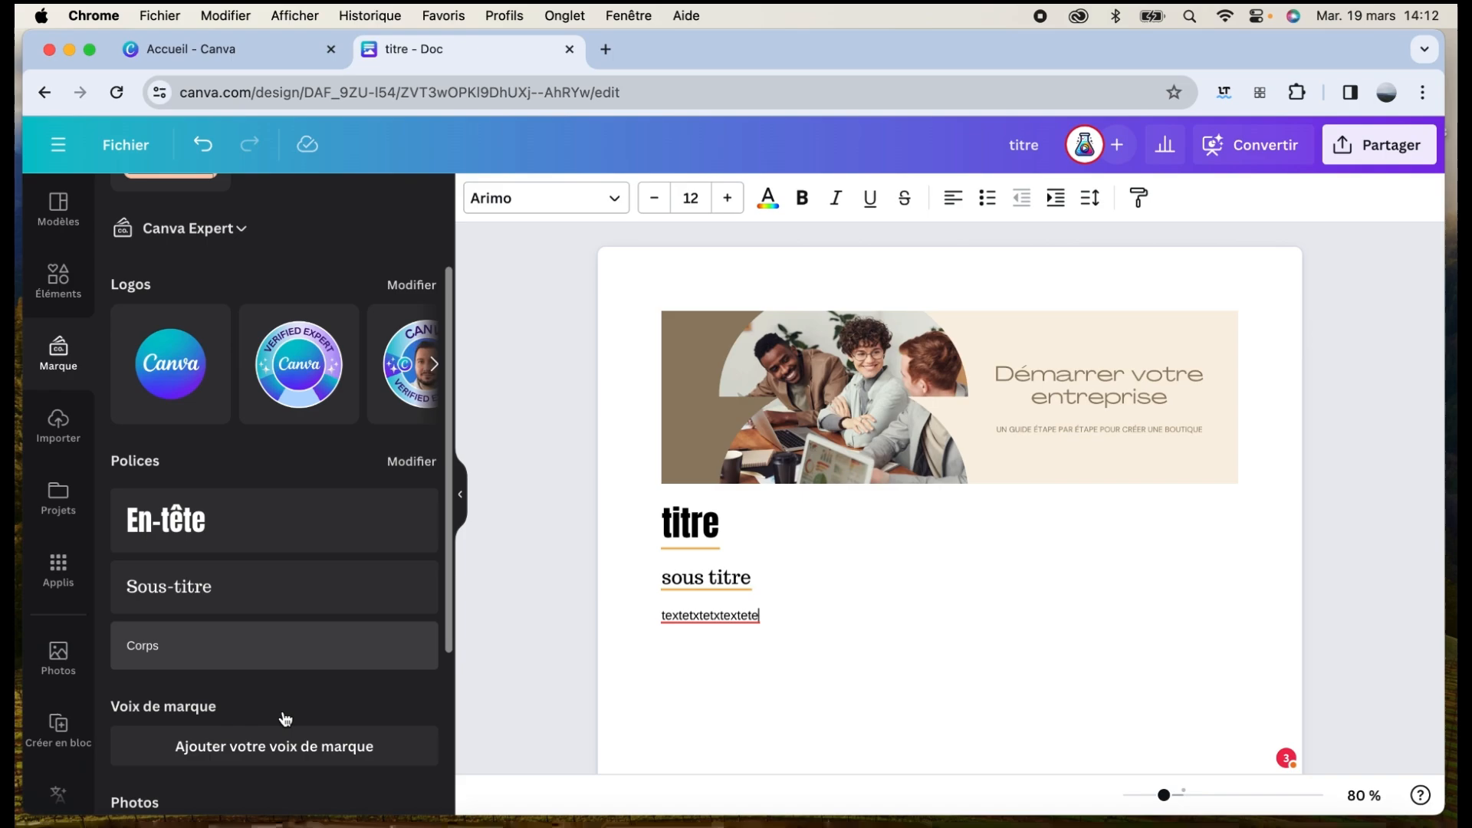
pyautogui.click(239, 49)
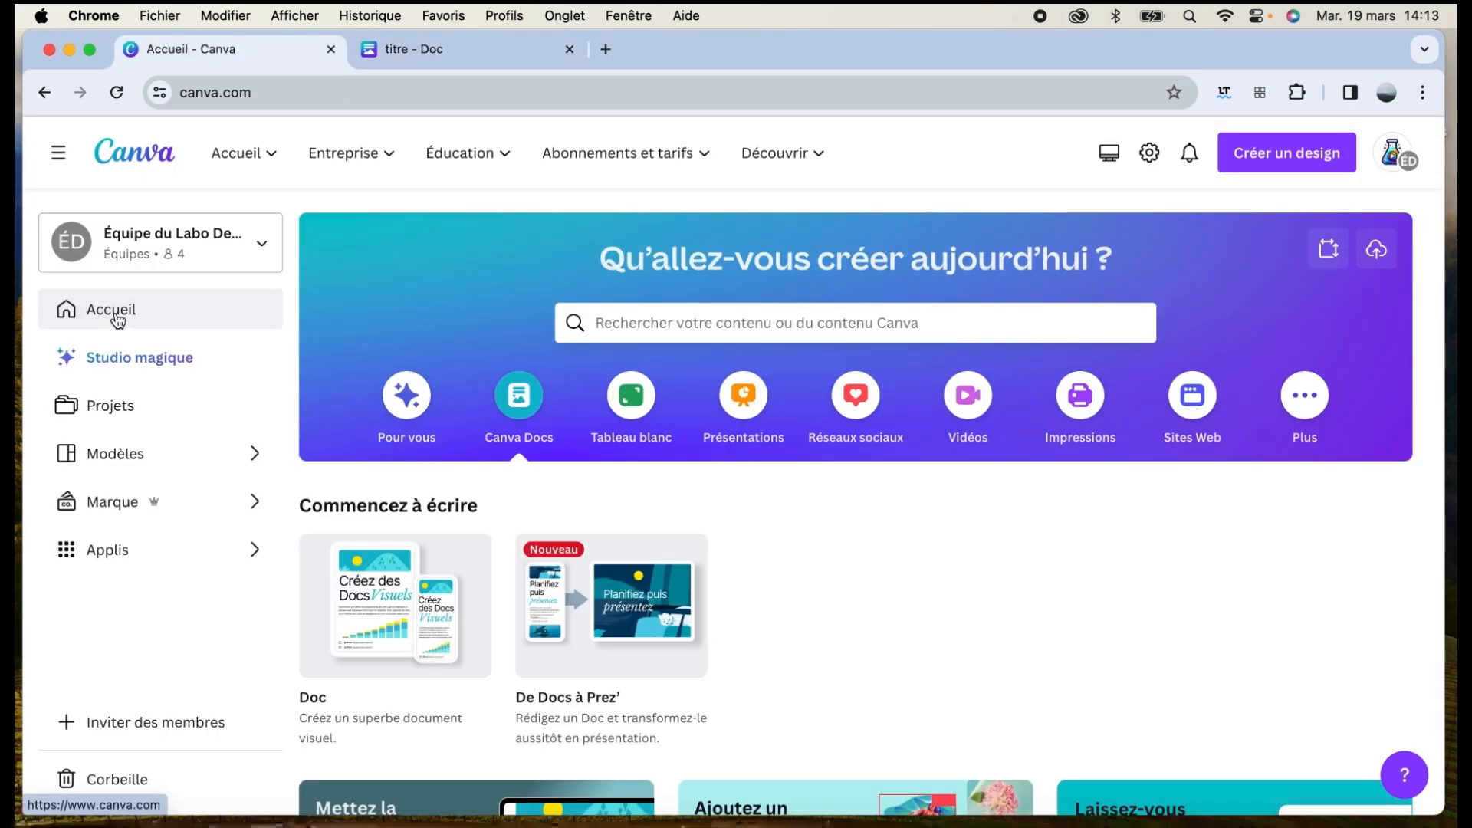
# Review the brand kits, cancelling a new kit and browsing Canva Expert, then return to the titre Doc
pyautogui.click(132, 509)
pyautogui.click(1293, 235)
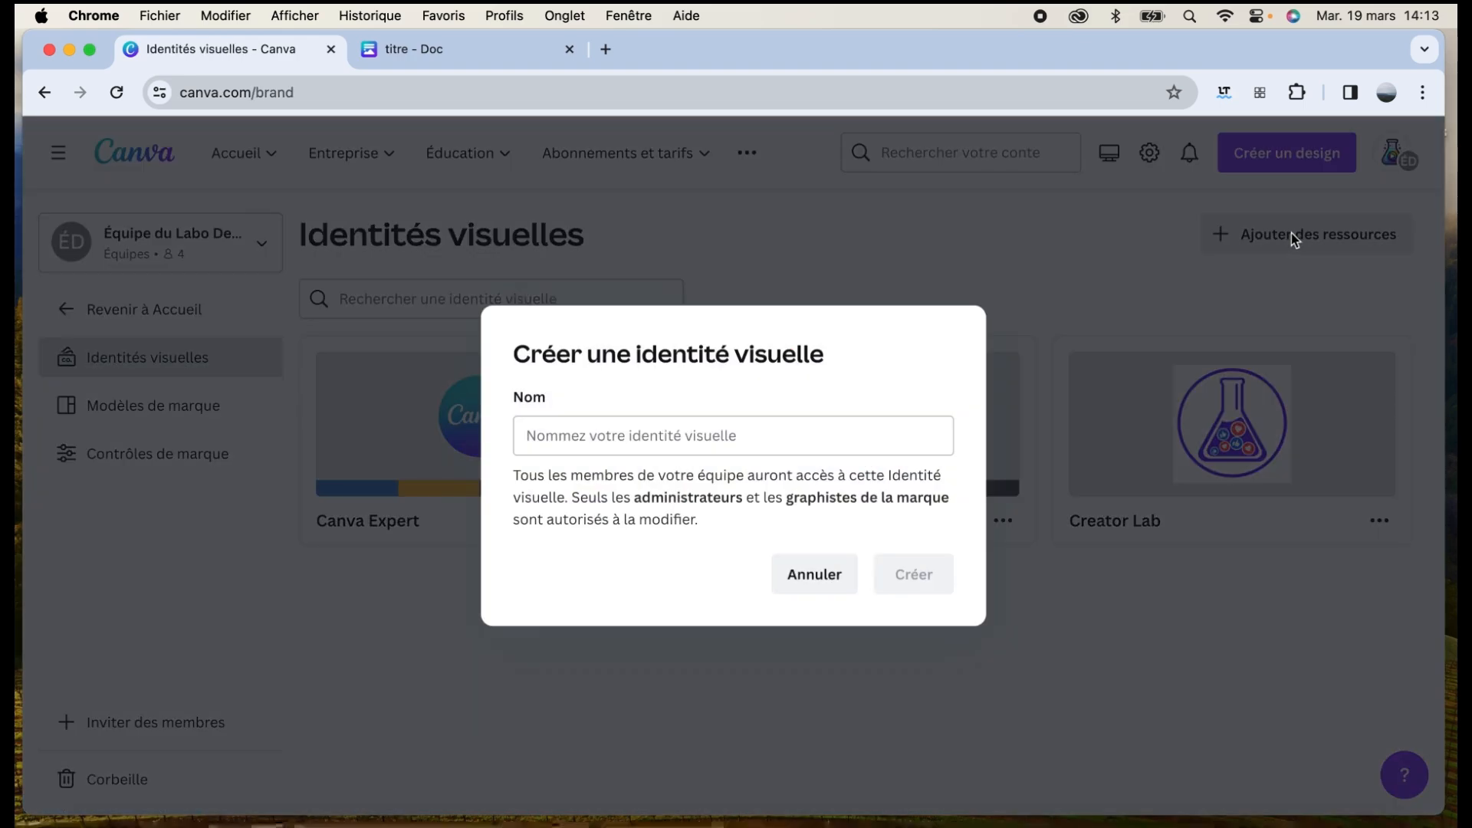
pyautogui.click(804, 580)
pyautogui.click(470, 457)
pyautogui.scroll(-5, 995, 475)
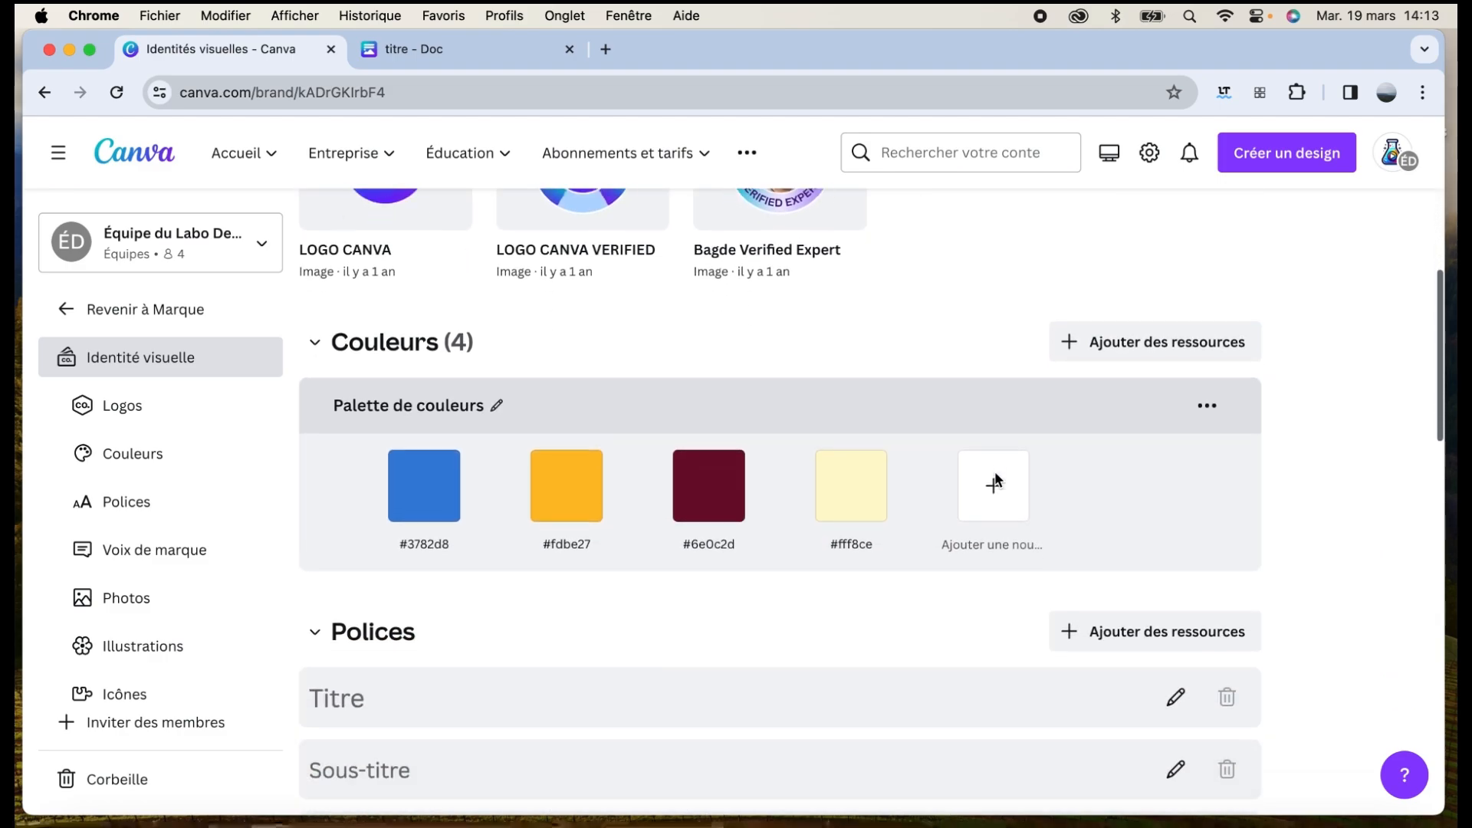
pyautogui.scroll(-5, 995, 480)
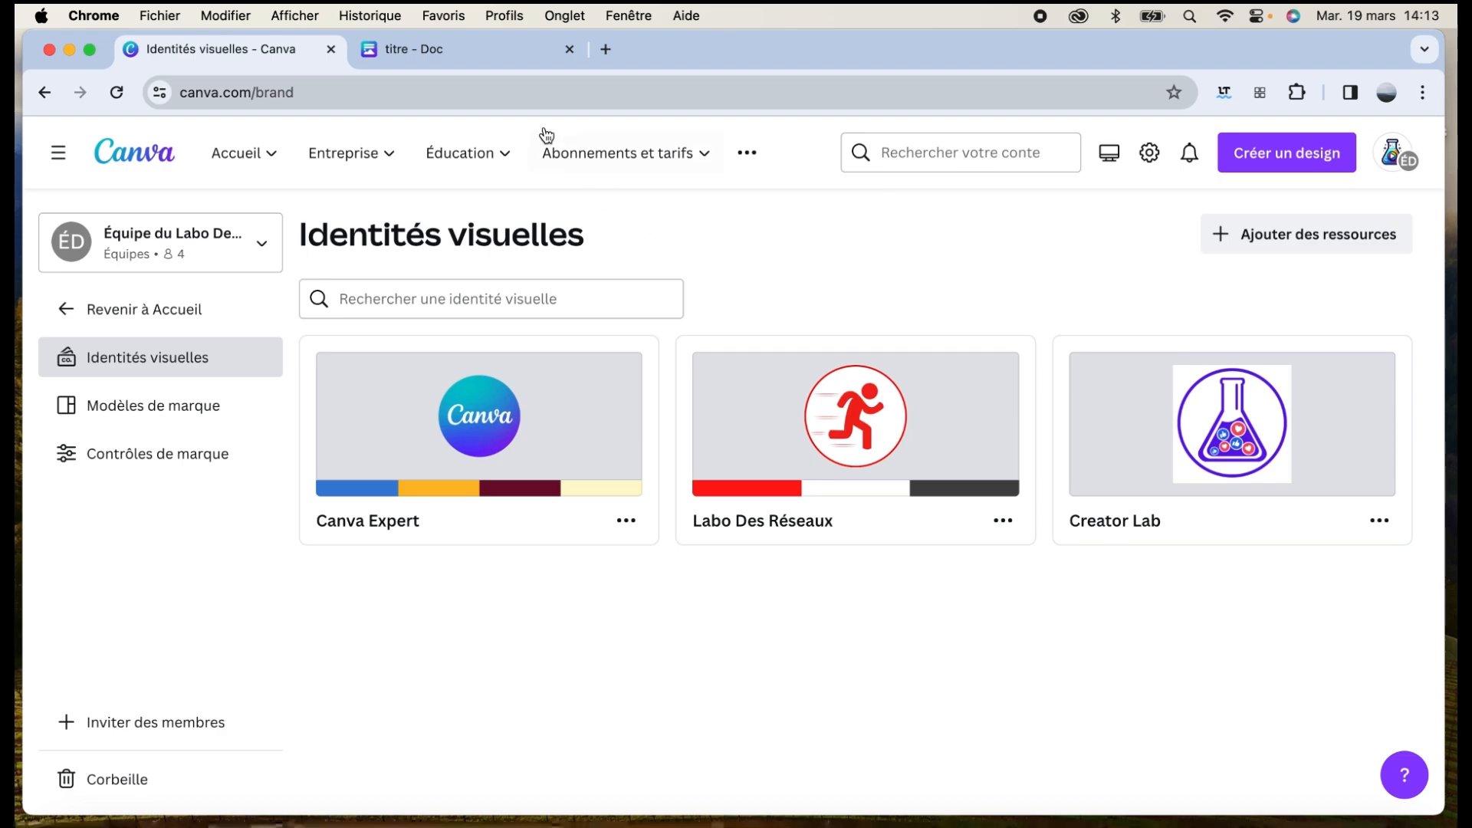
pyautogui.hotkey('ctrl', 'Tab')
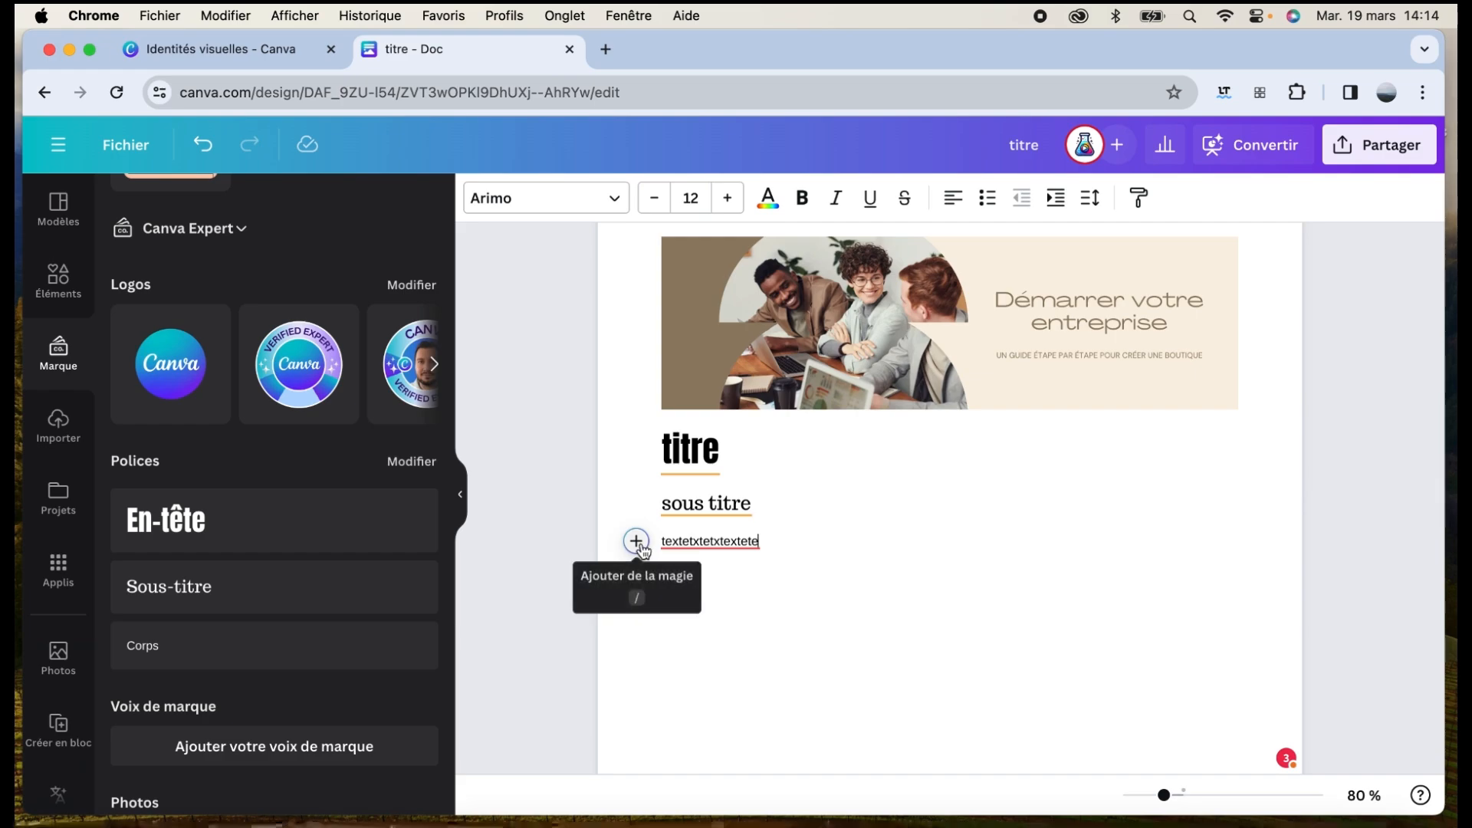
pyautogui.click(637, 541)
pyautogui.click(855, 655)
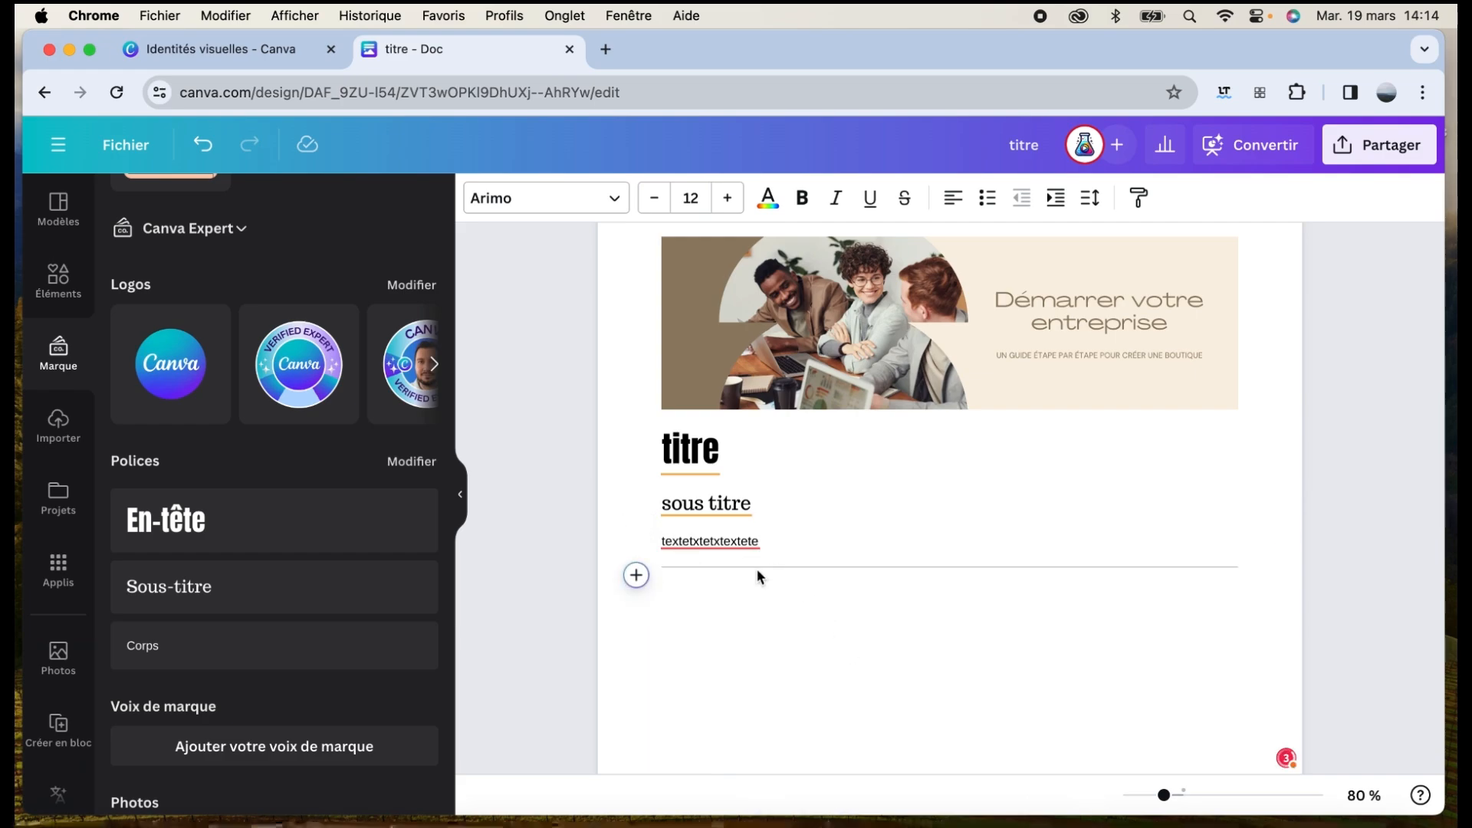
pyautogui.scroll(2, 804, 507)
pyautogui.scroll(-5, 804, 507)
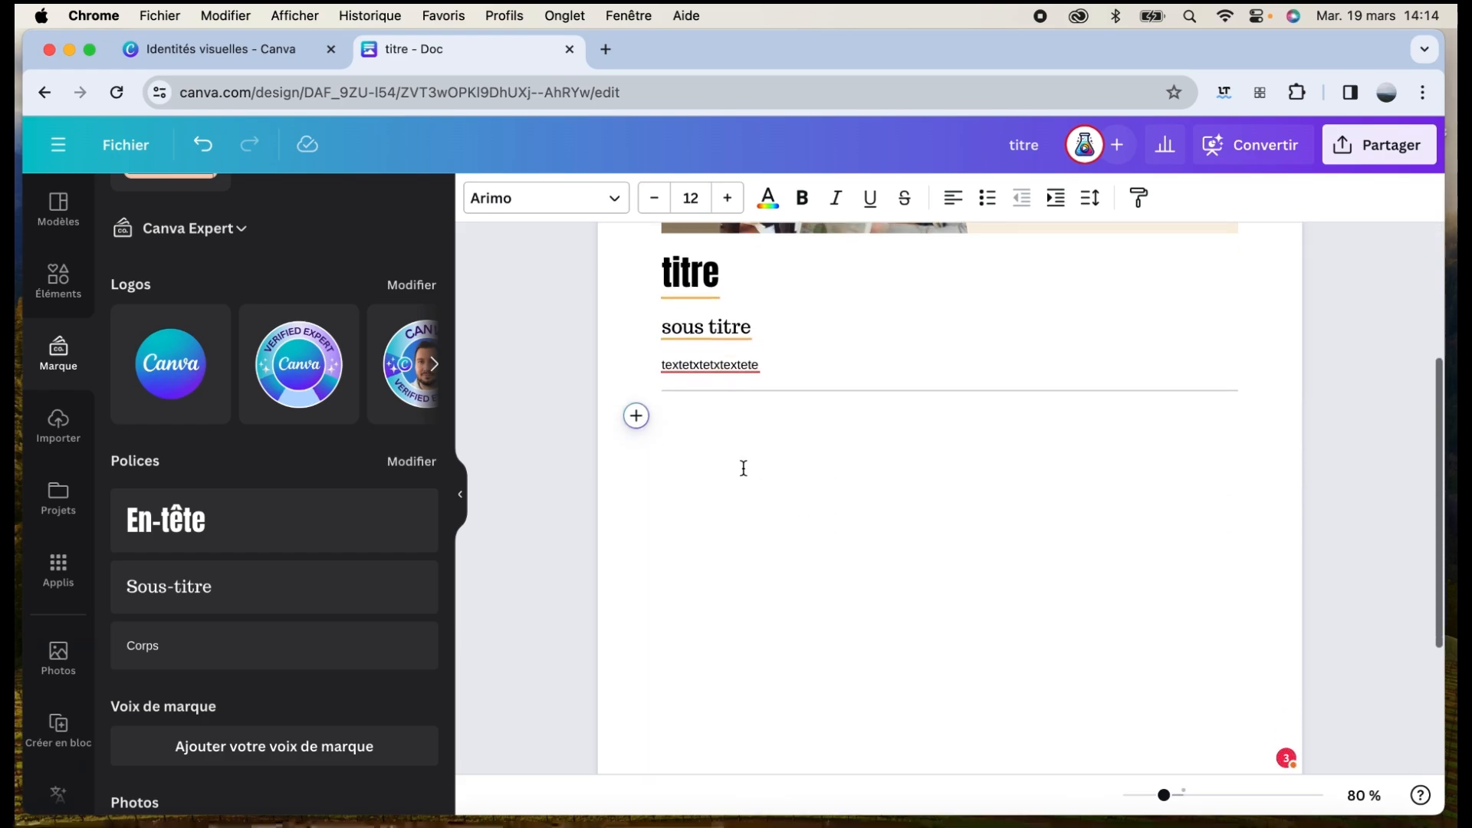
pyautogui.click(635, 416)
pyautogui.scroll(-5, 760, 621)
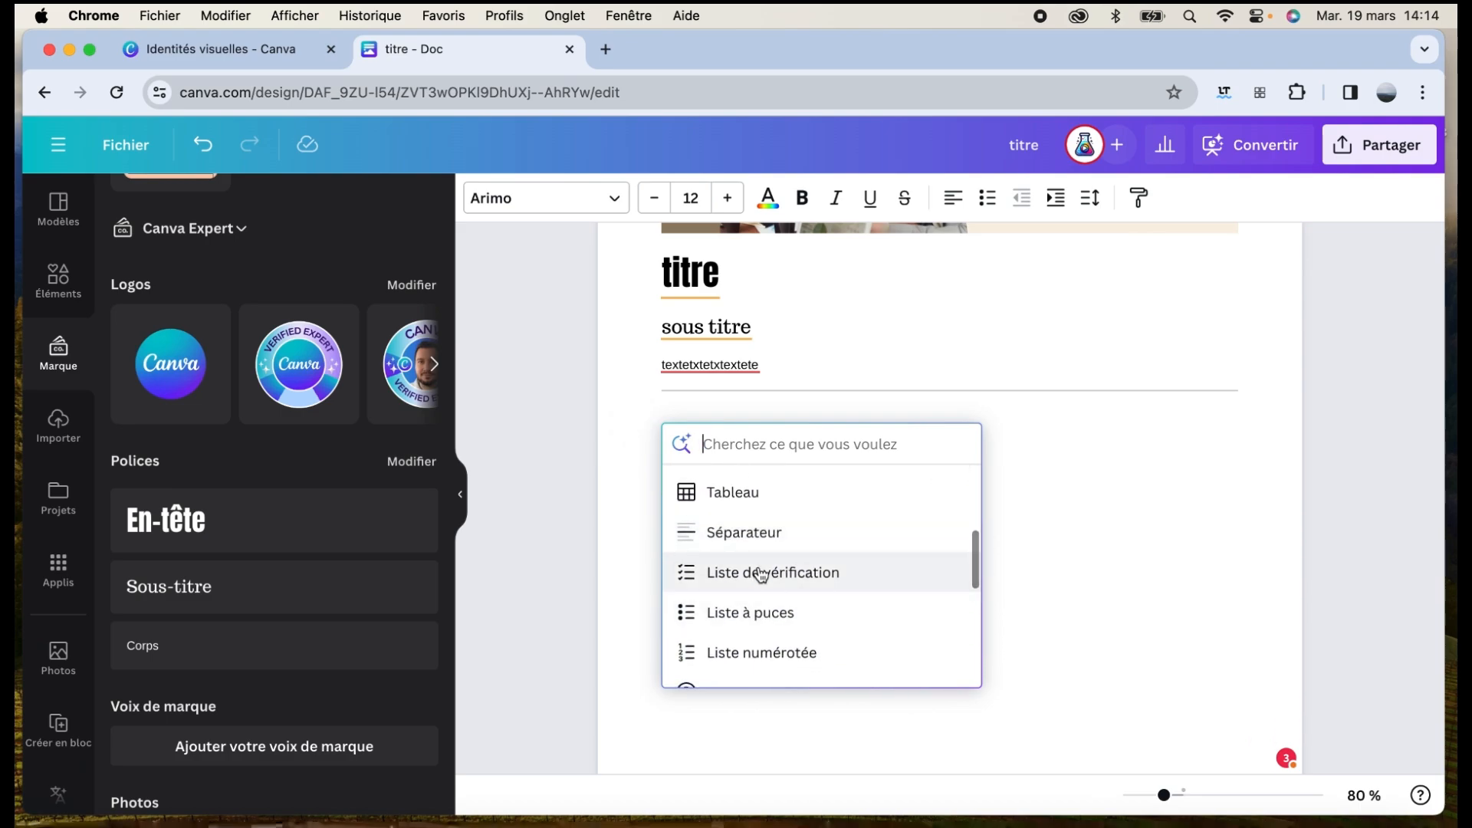
pyautogui.click(759, 579)
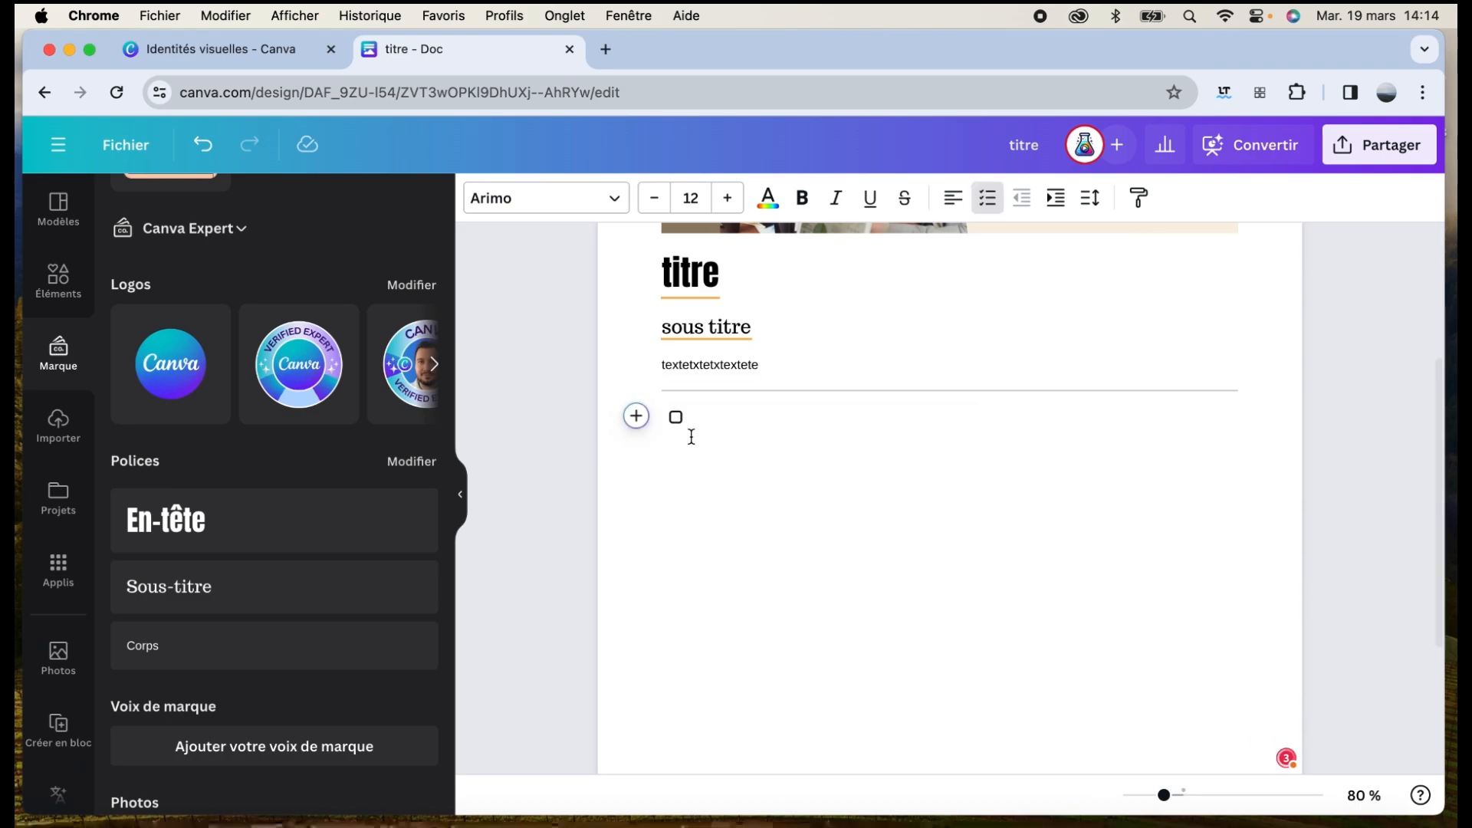
pyautogui.click(636, 417)
pyautogui.scroll(-5, 815, 611)
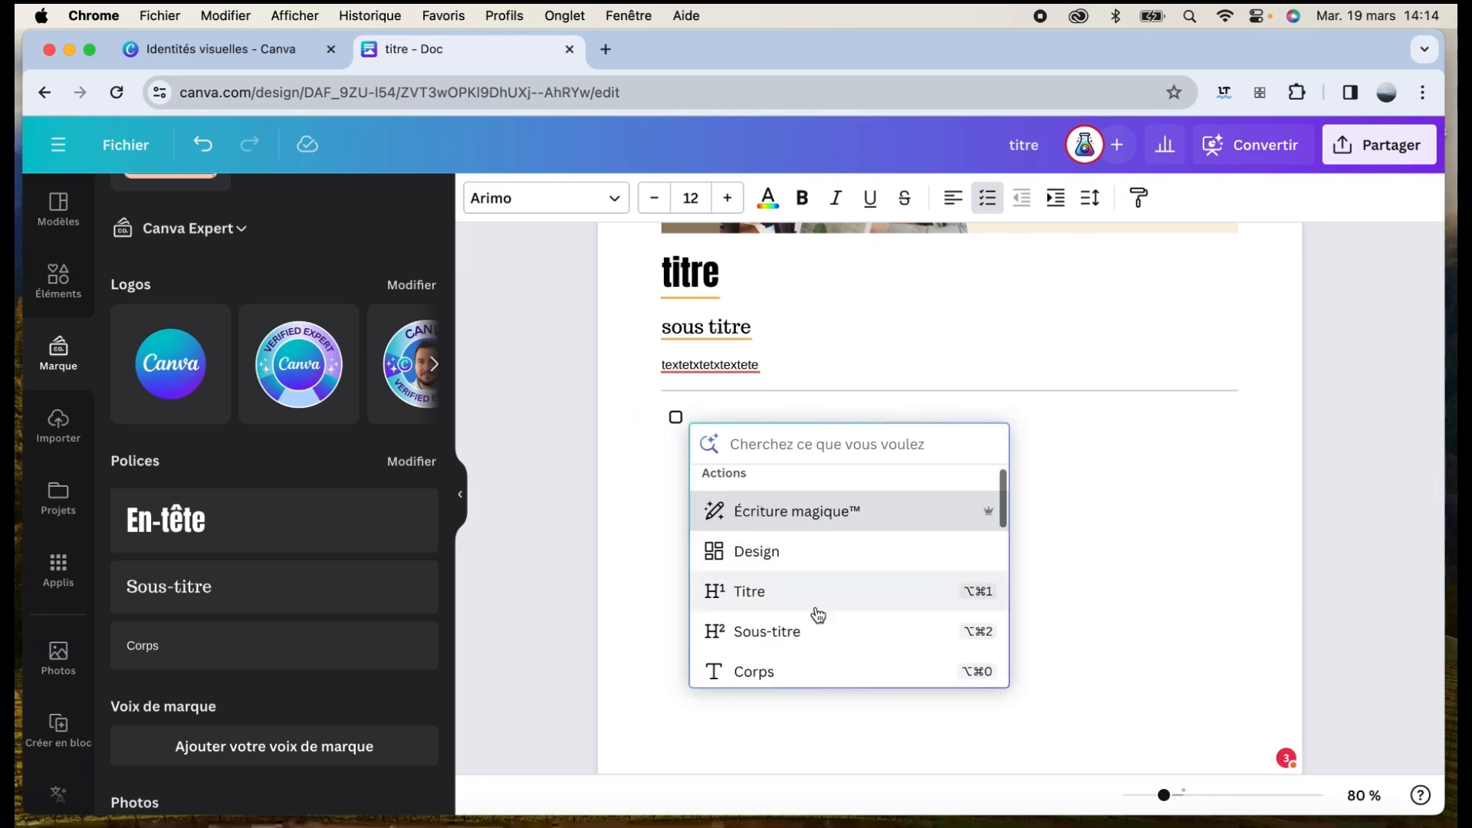
pyautogui.click(805, 617)
pyautogui.click(636, 416)
pyautogui.click(777, 652)
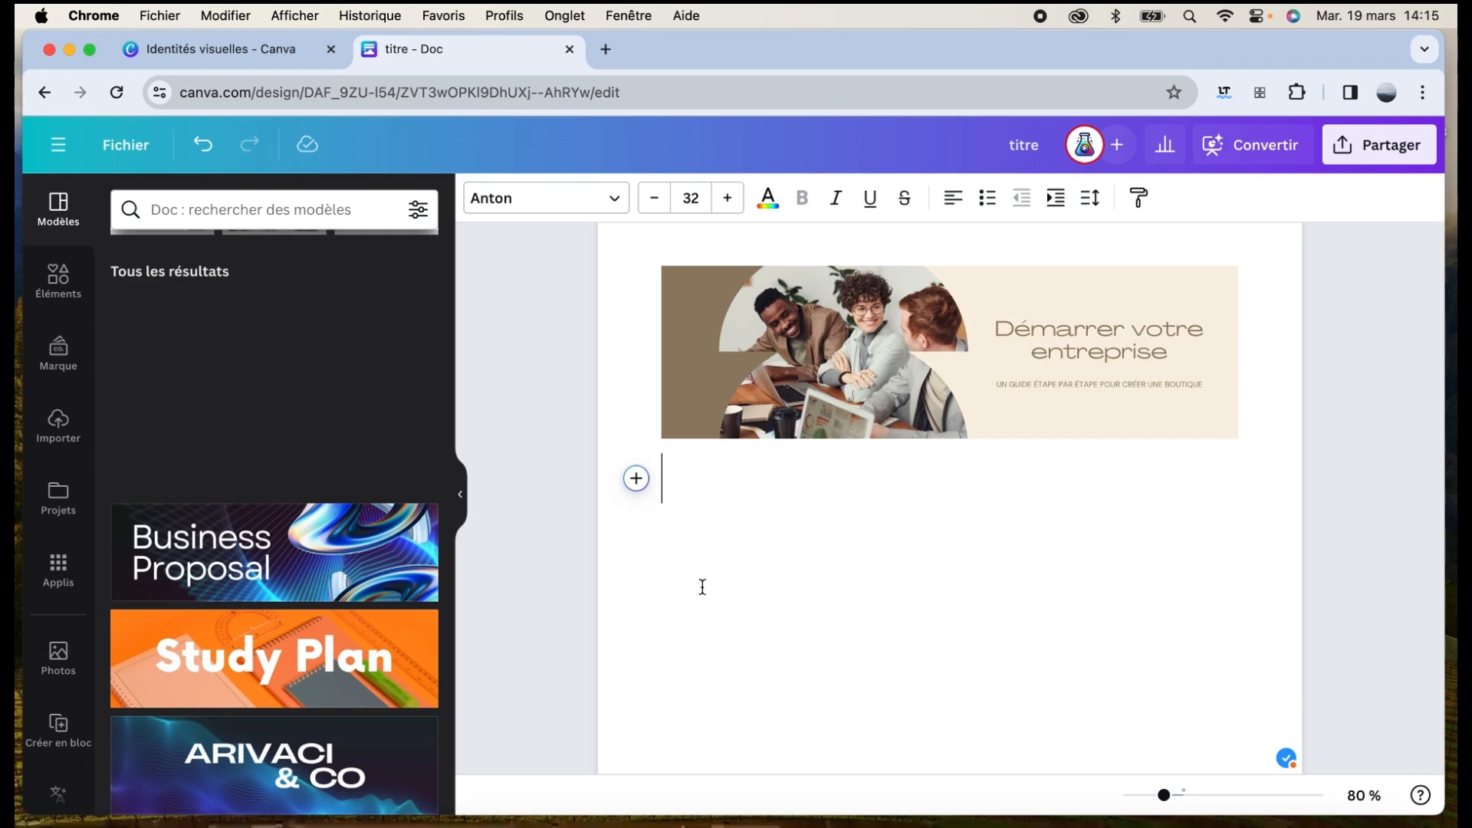
# Generate and insert a Magic Write introduction from the prompt 'Écris moi une introduction sur un guide "démarrer votre entreprise"'
pyautogui.click(636, 478)
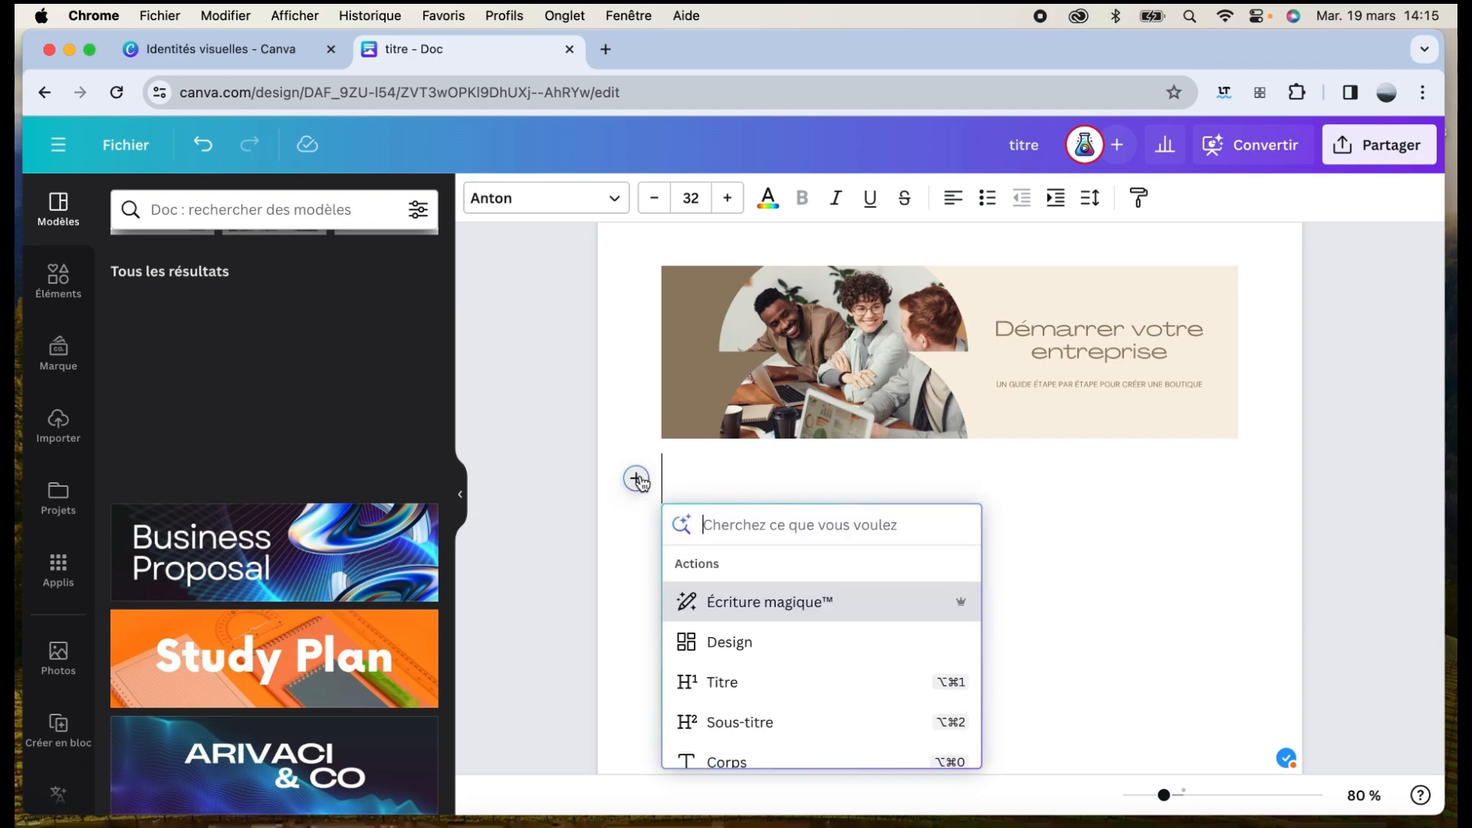
pyautogui.click(784, 606)
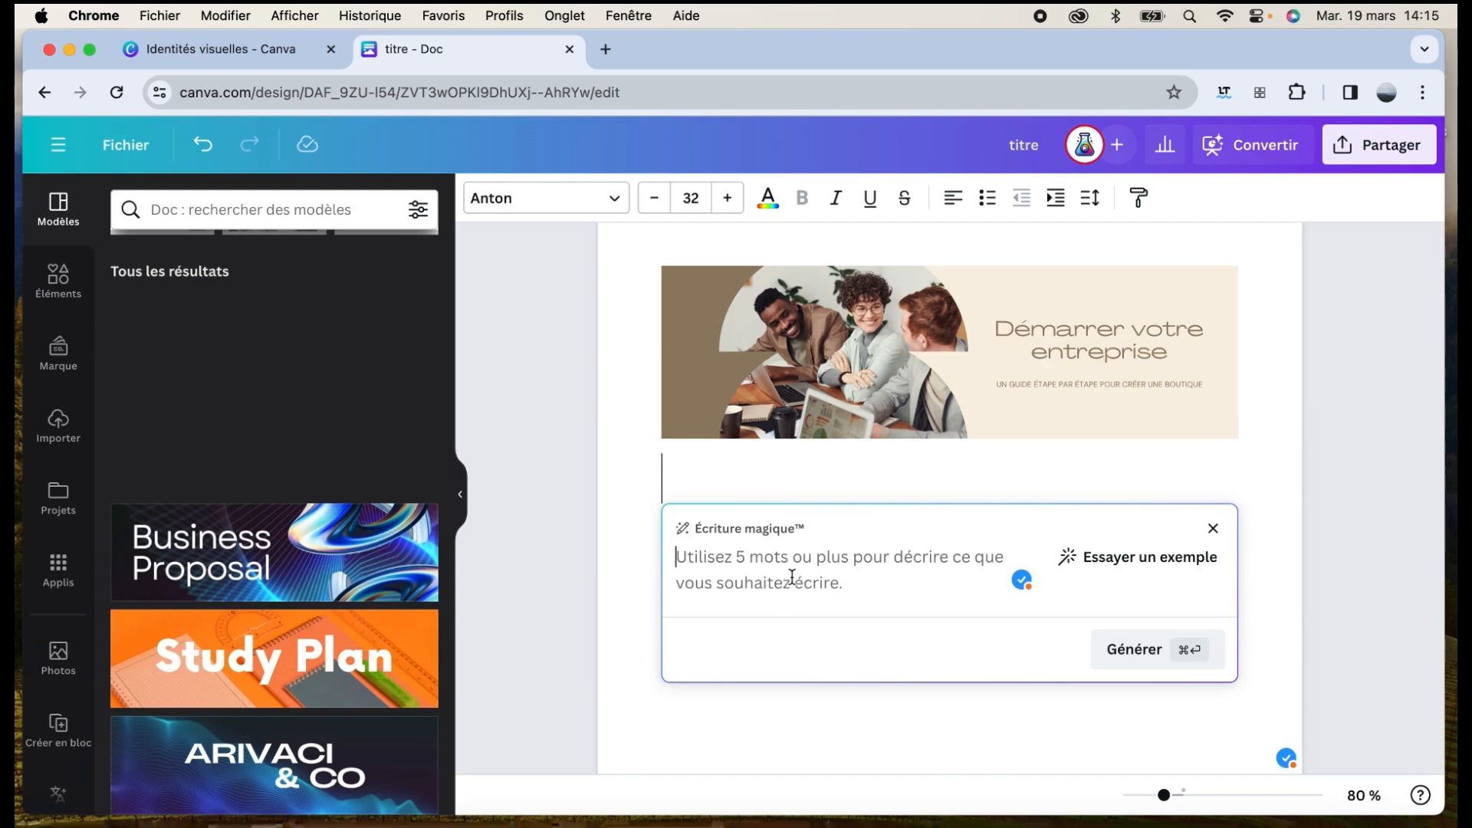
pyautogui.write('Écris ')
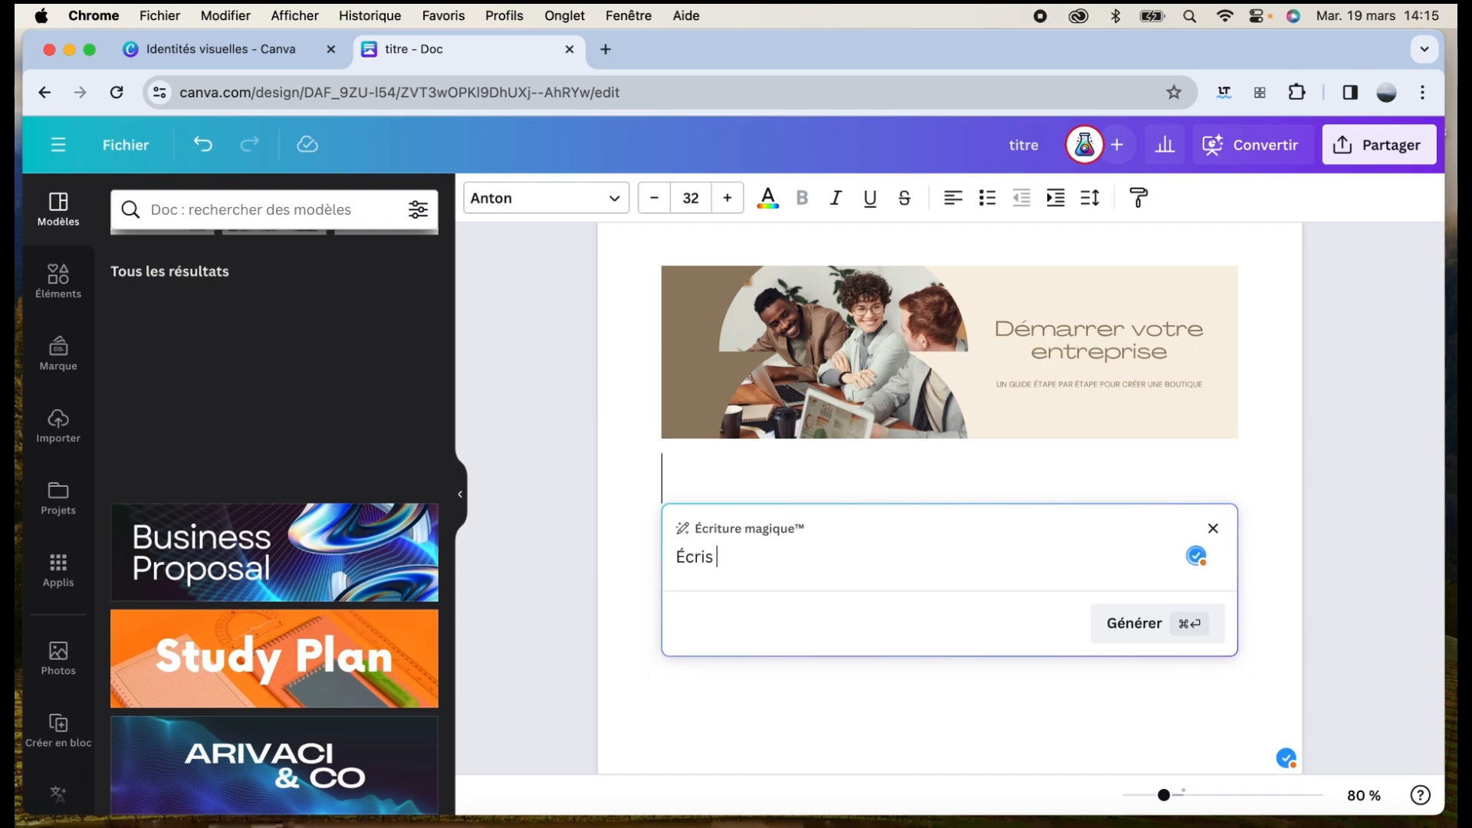
pyautogui.write('moi une introduction sur un guide "démarrer votre ent')
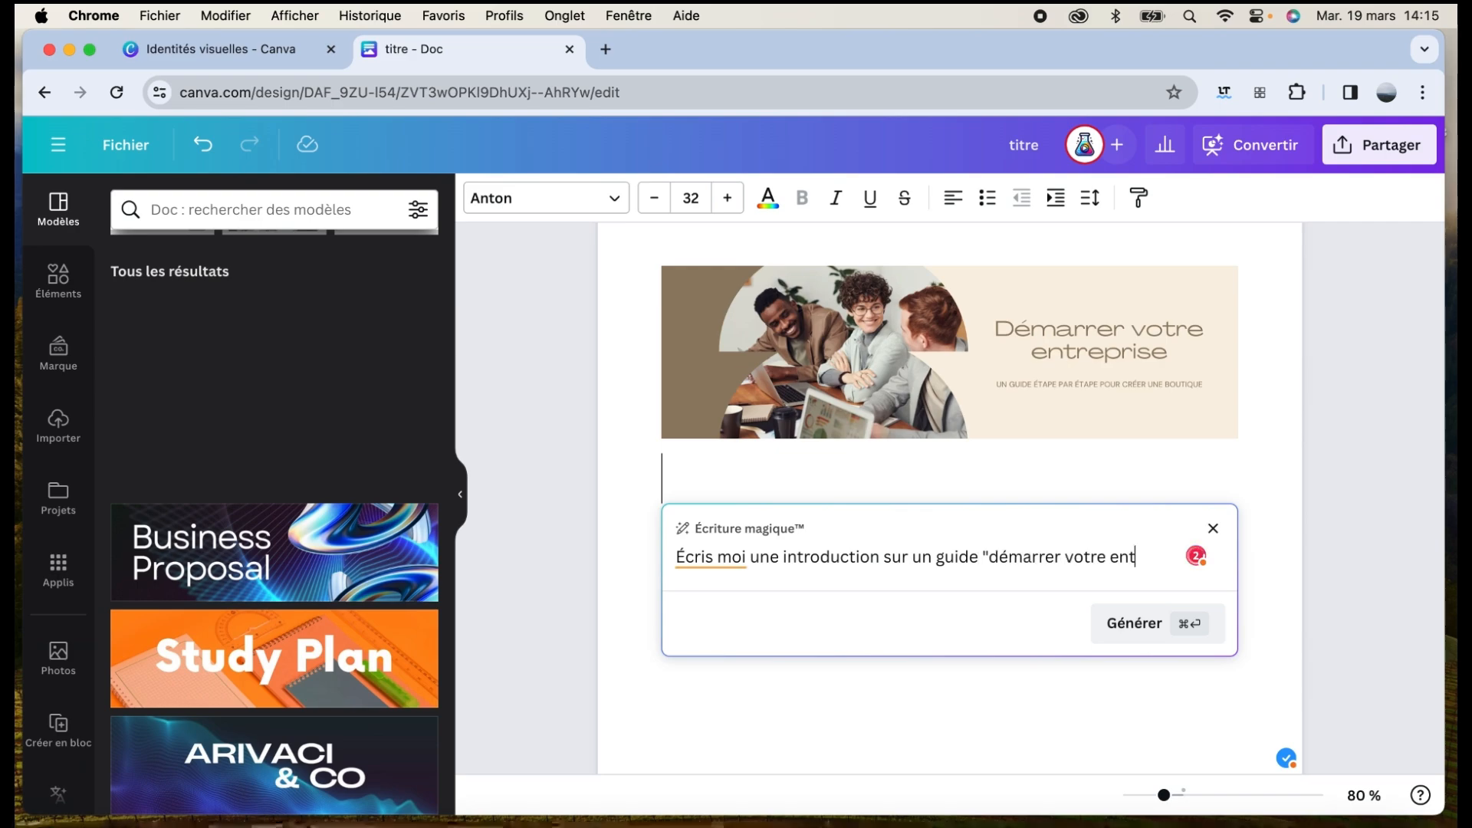
pyautogui.write('reprise"')
pyautogui.click(1095, 618)
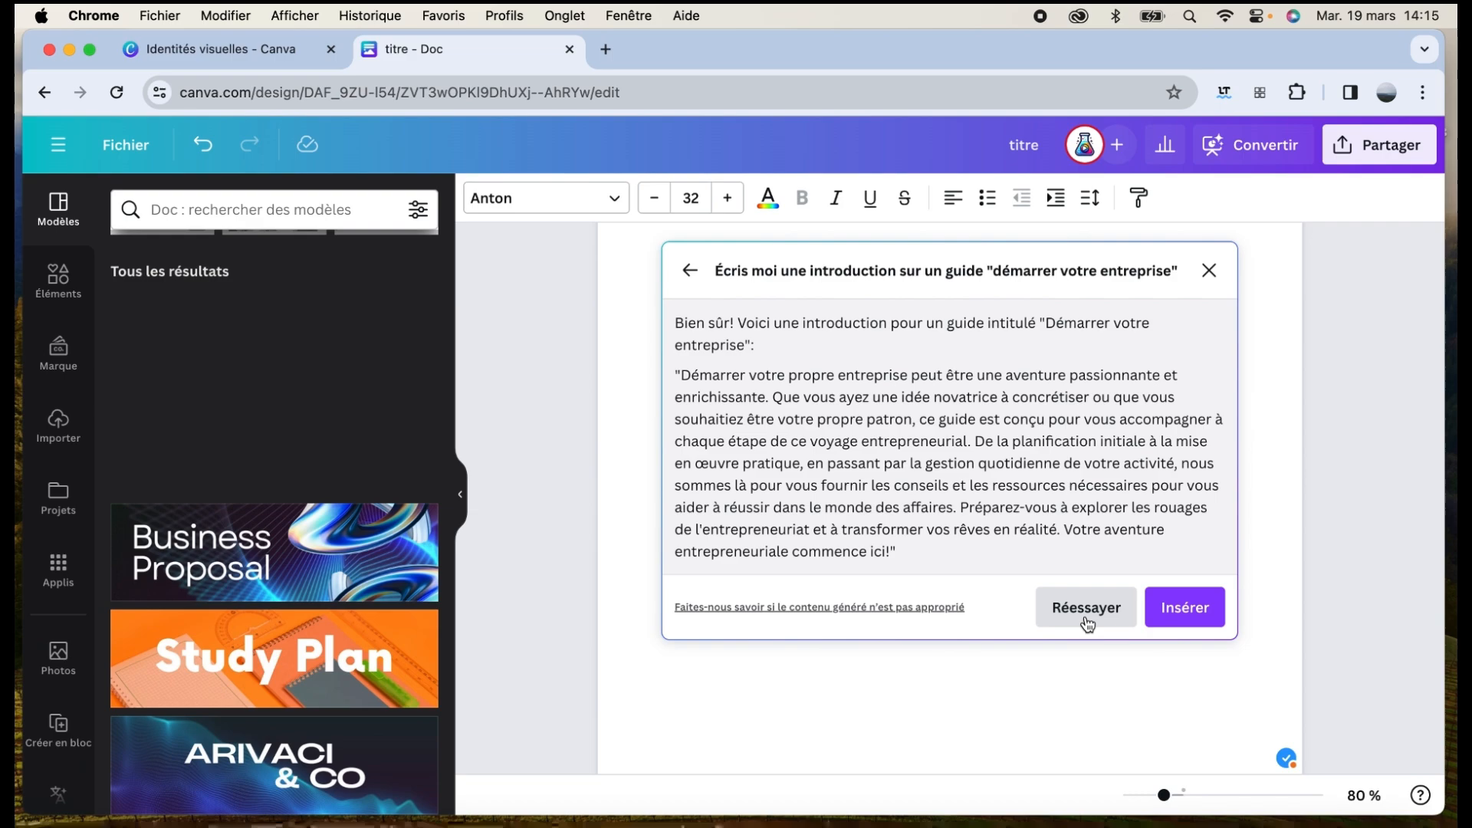
pyautogui.click(1208, 611)
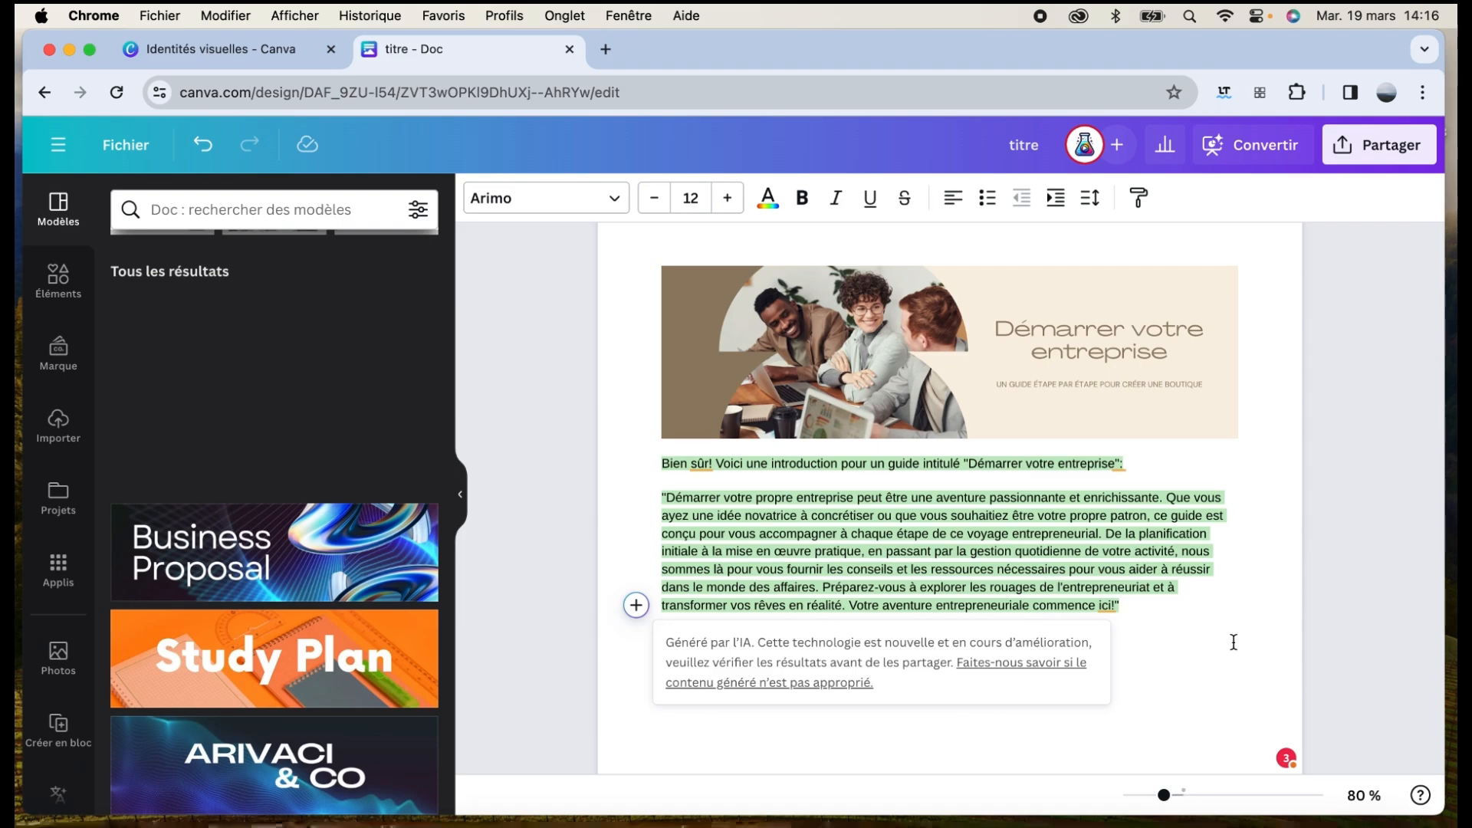
# Have Magic Write continue the text from the introduction's last sentence
pyautogui.moveTo(1234, 643); pyautogui.dragTo(657, 500)
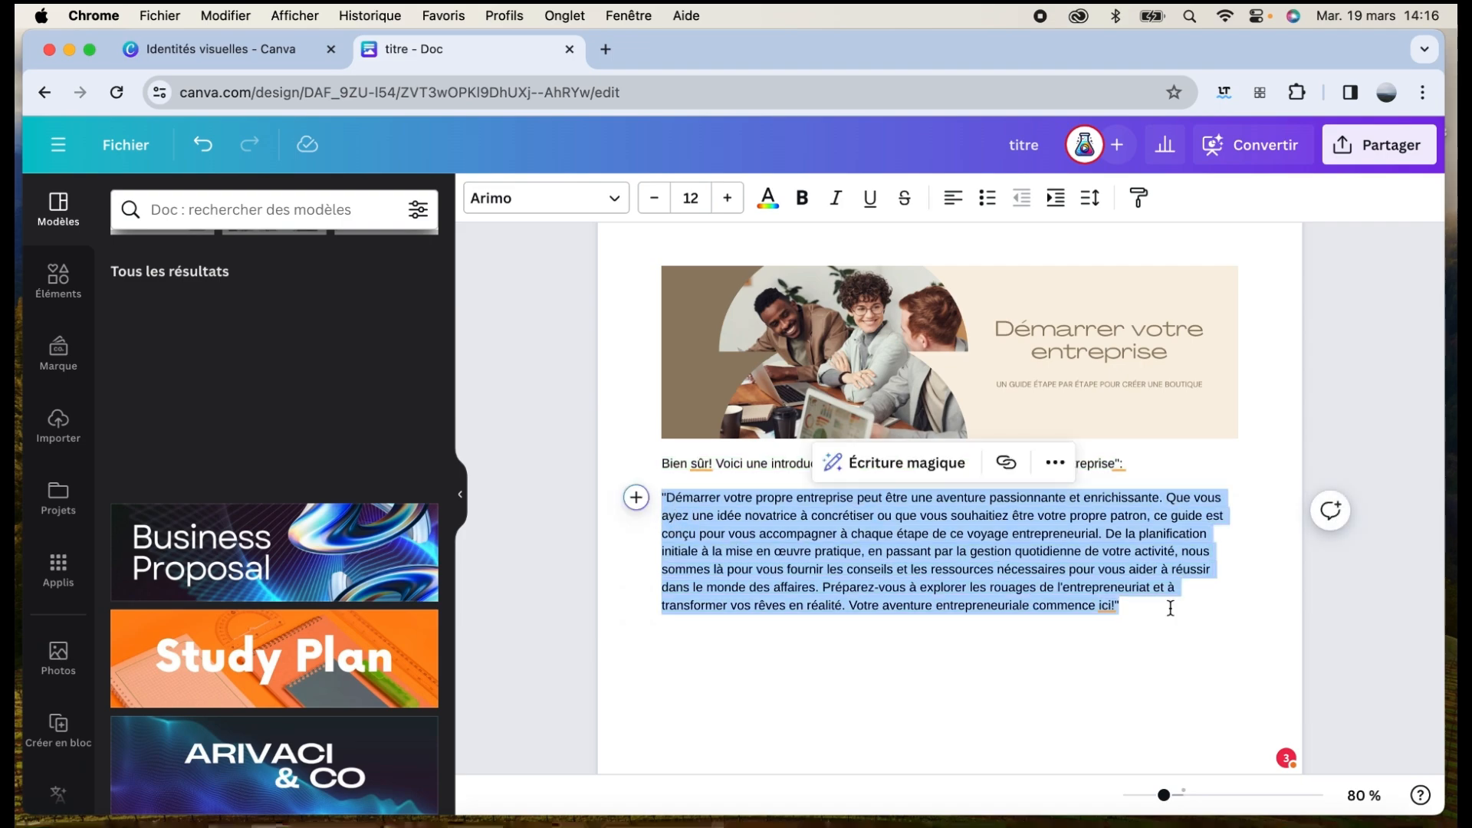
pyautogui.click(1143, 605)
pyautogui.moveTo(1136, 605); pyautogui.dragTo(823, 587)
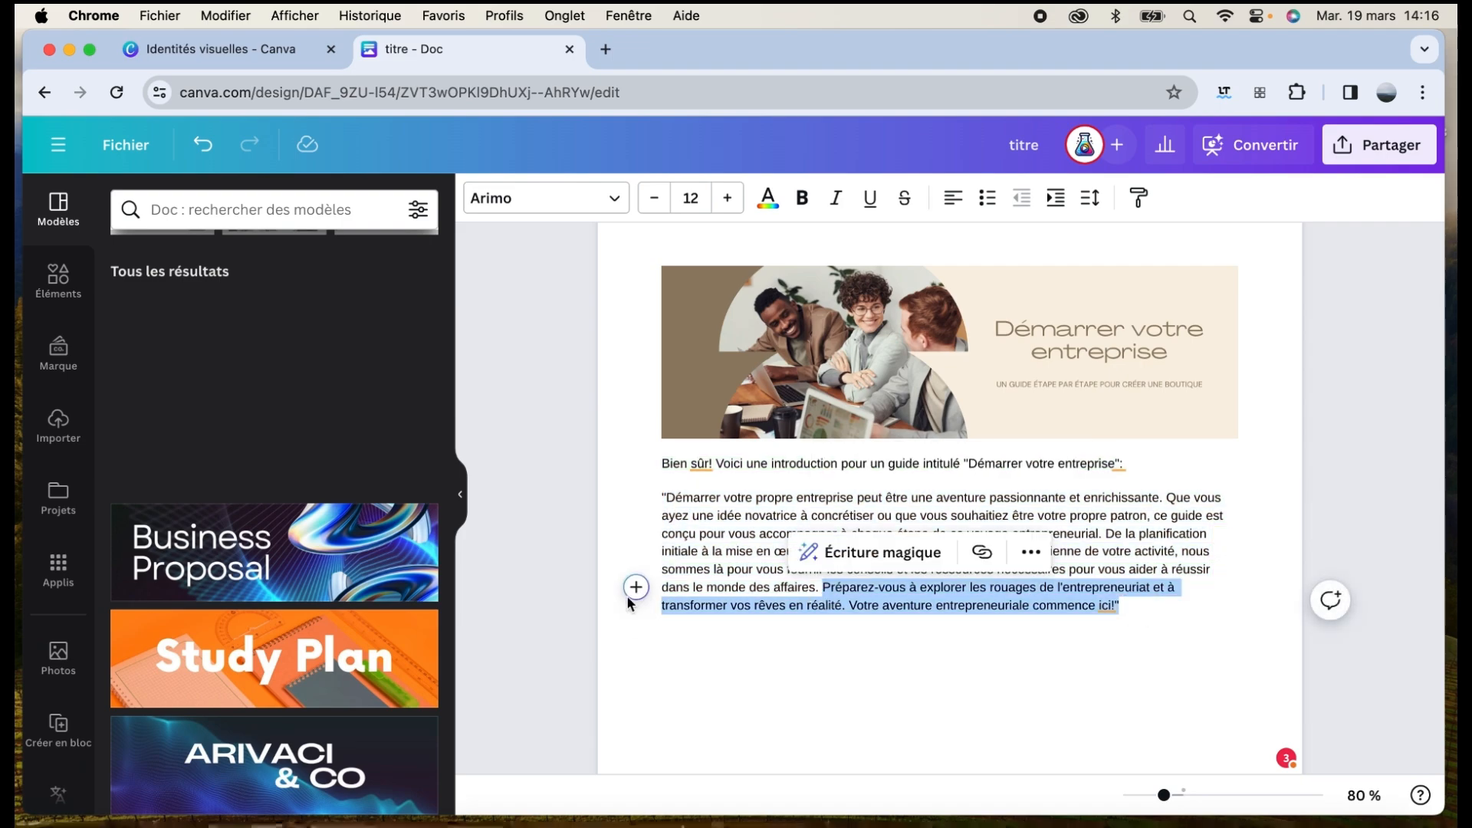
pyautogui.click(860, 557)
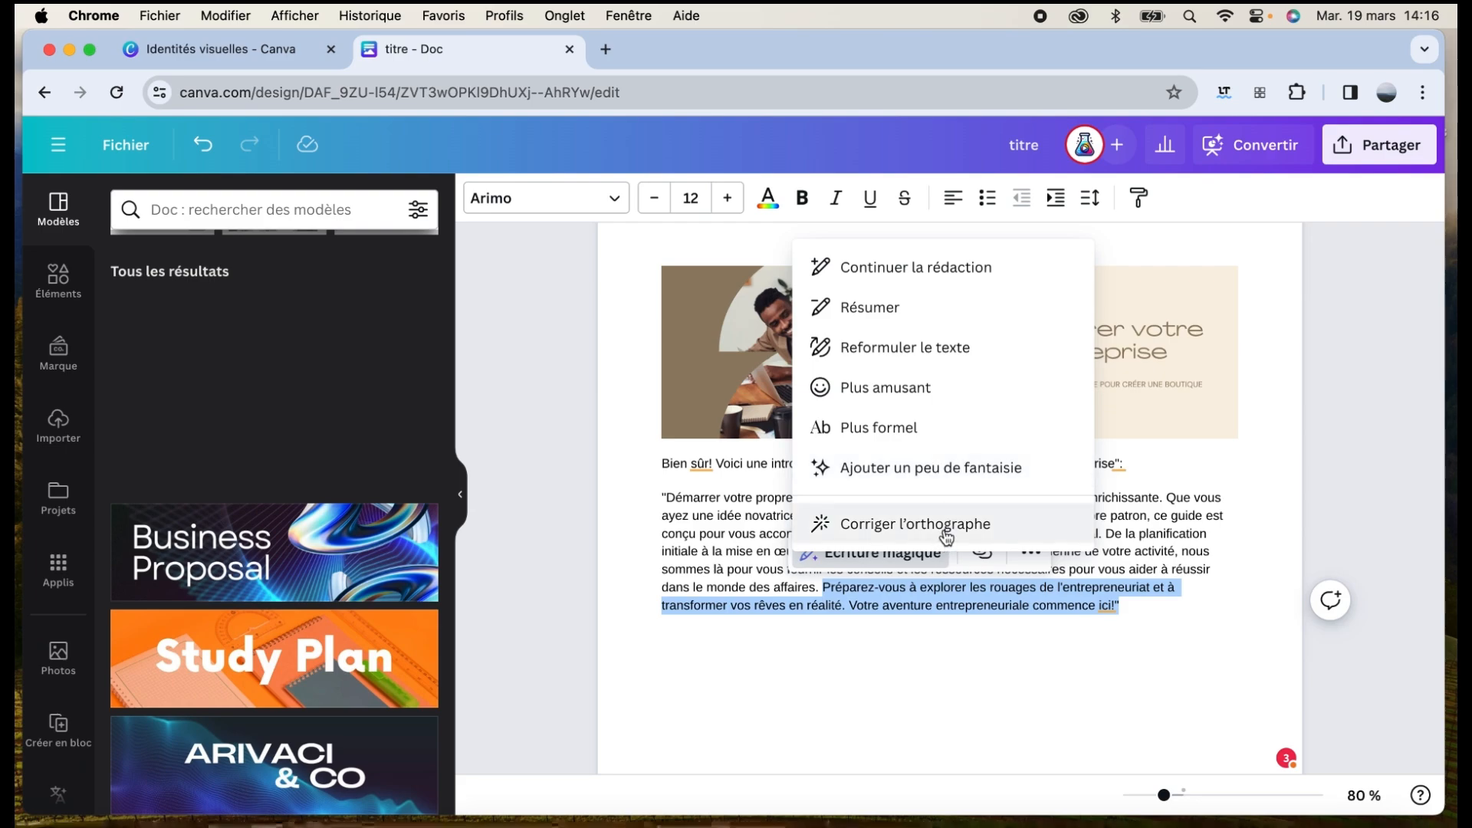
pyautogui.click(918, 271)
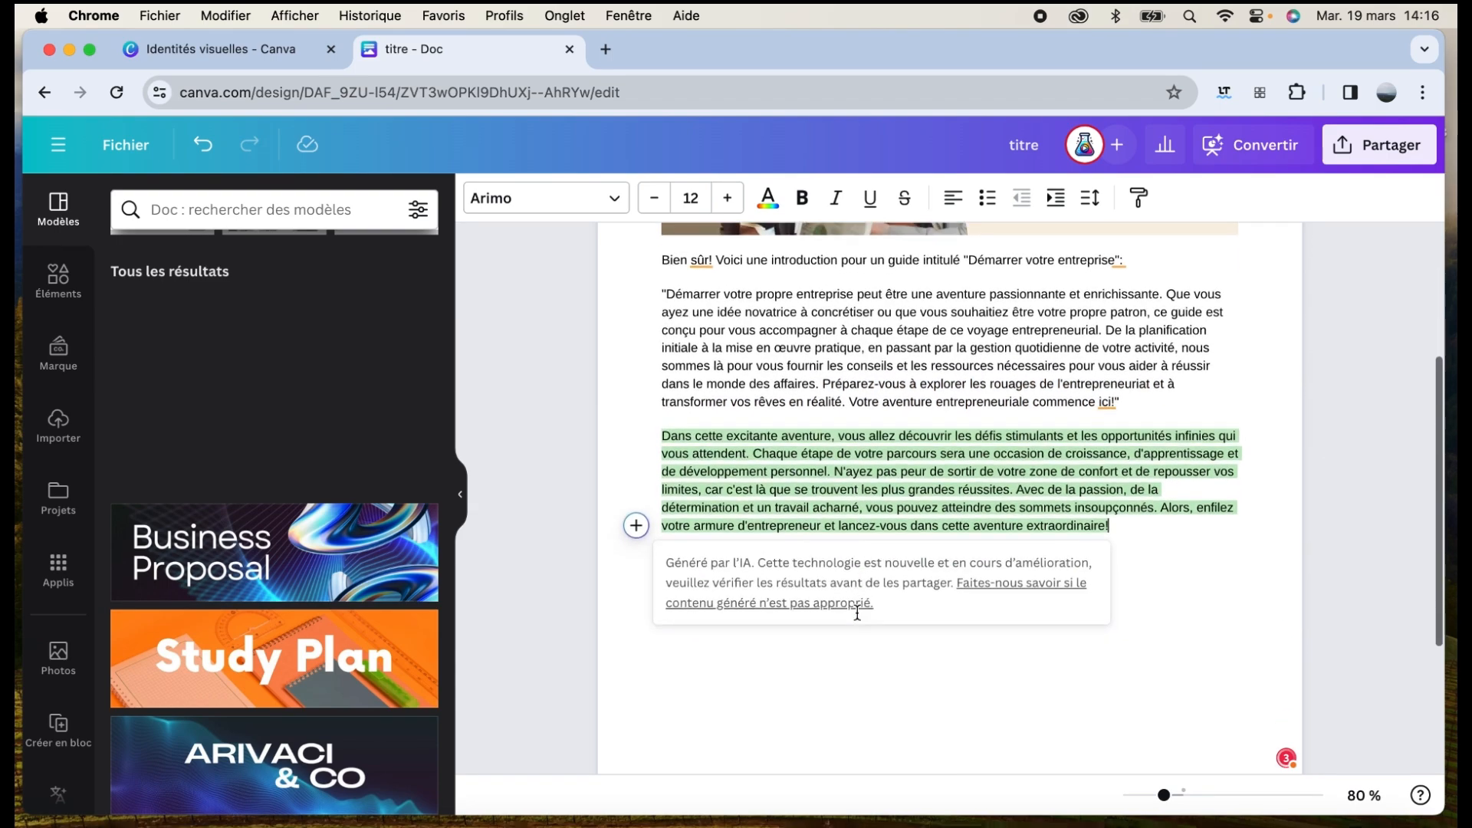
# Summarise the newly generated paragraph with Magic Write's Résumer
pyautogui.moveTo(1129, 525); pyautogui.dragTo(644, 430)
pyautogui.click(916, 397)
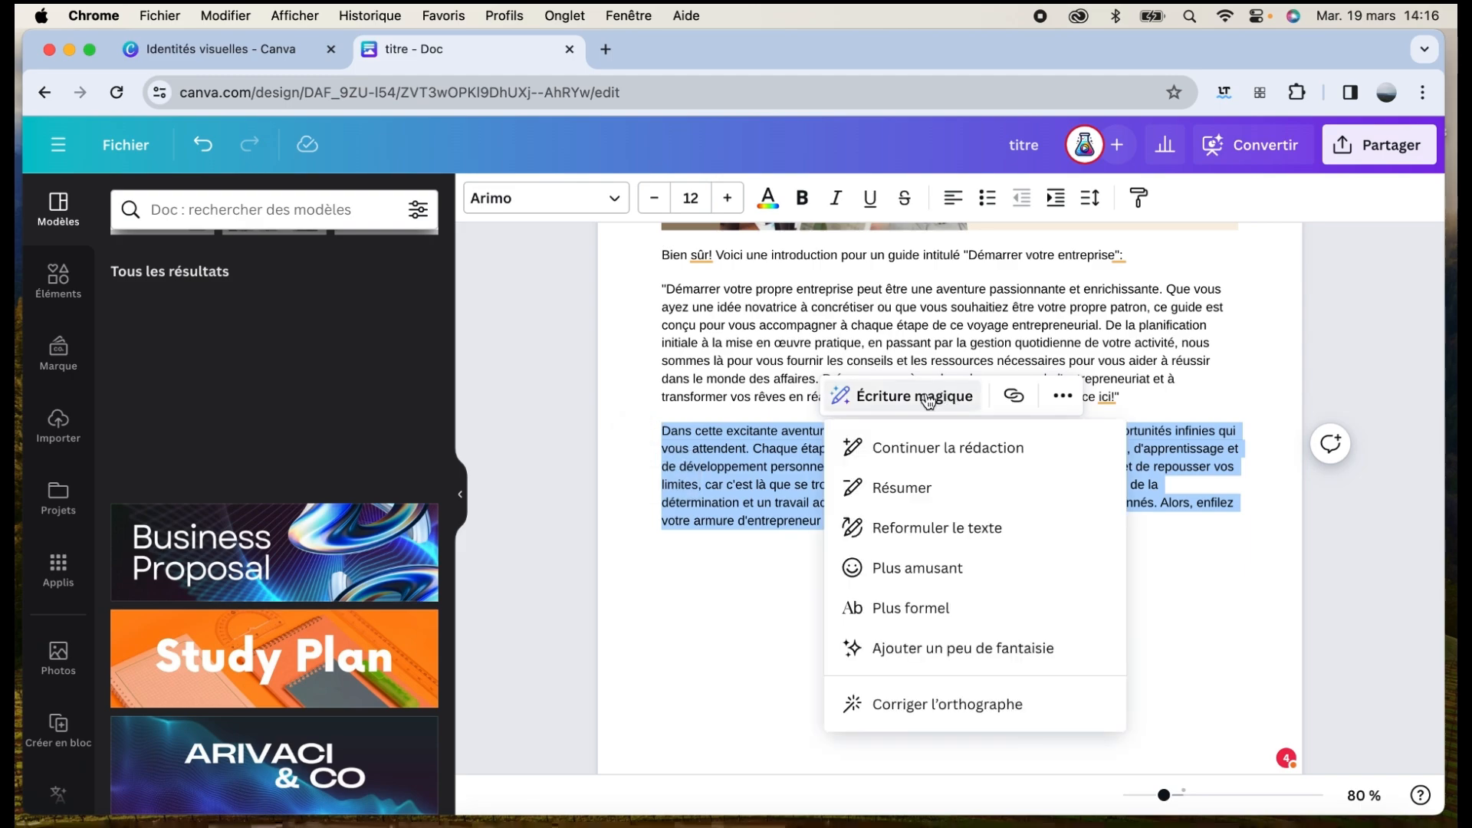
pyautogui.click(948, 494)
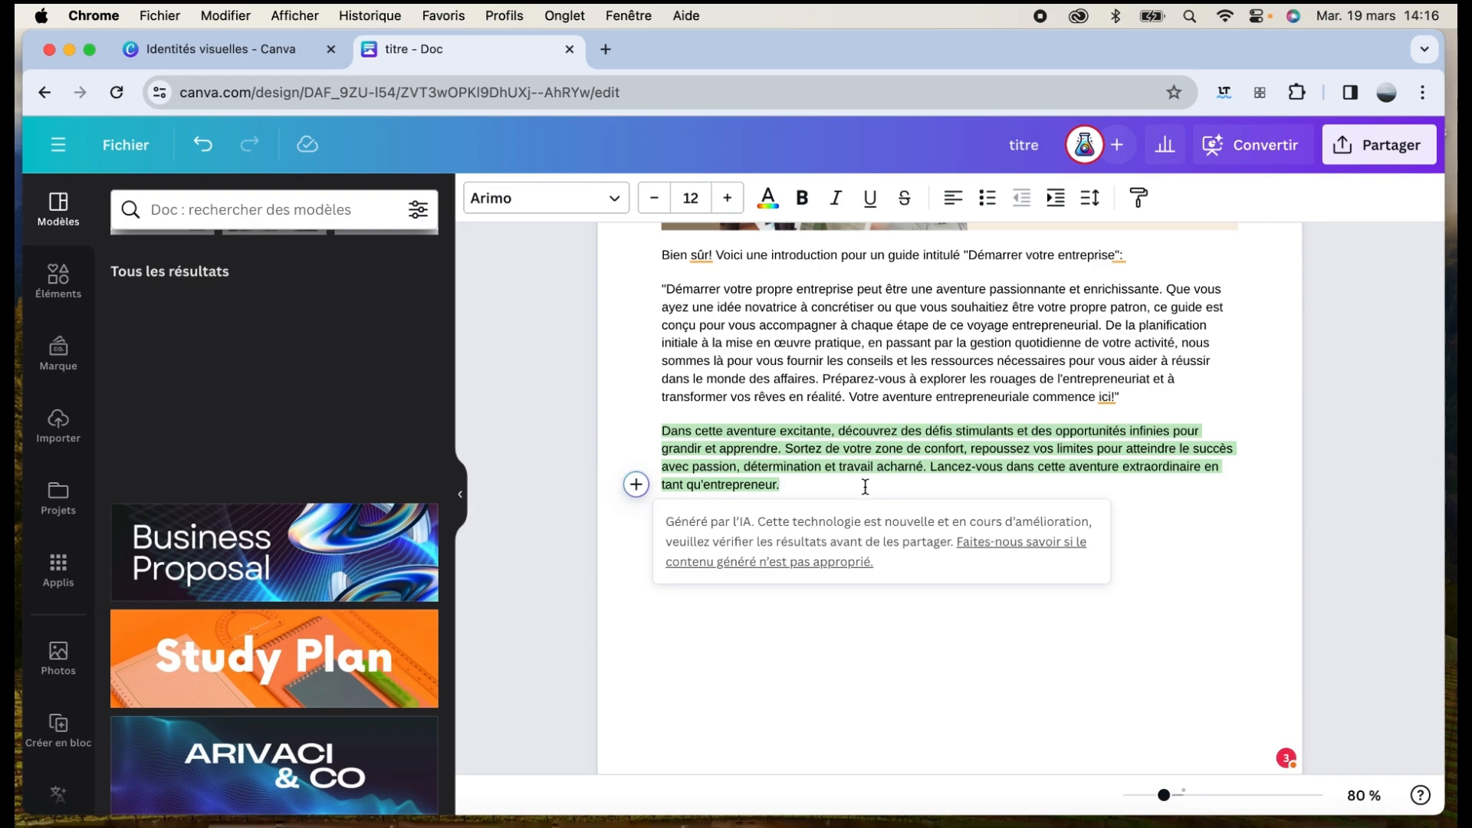
# Select the introduction text and raise its font size from 12 to 14 pt
pyautogui.scroll(2, 865, 487)
pyautogui.moveTo(802, 565); pyautogui.dragTo(662, 335)
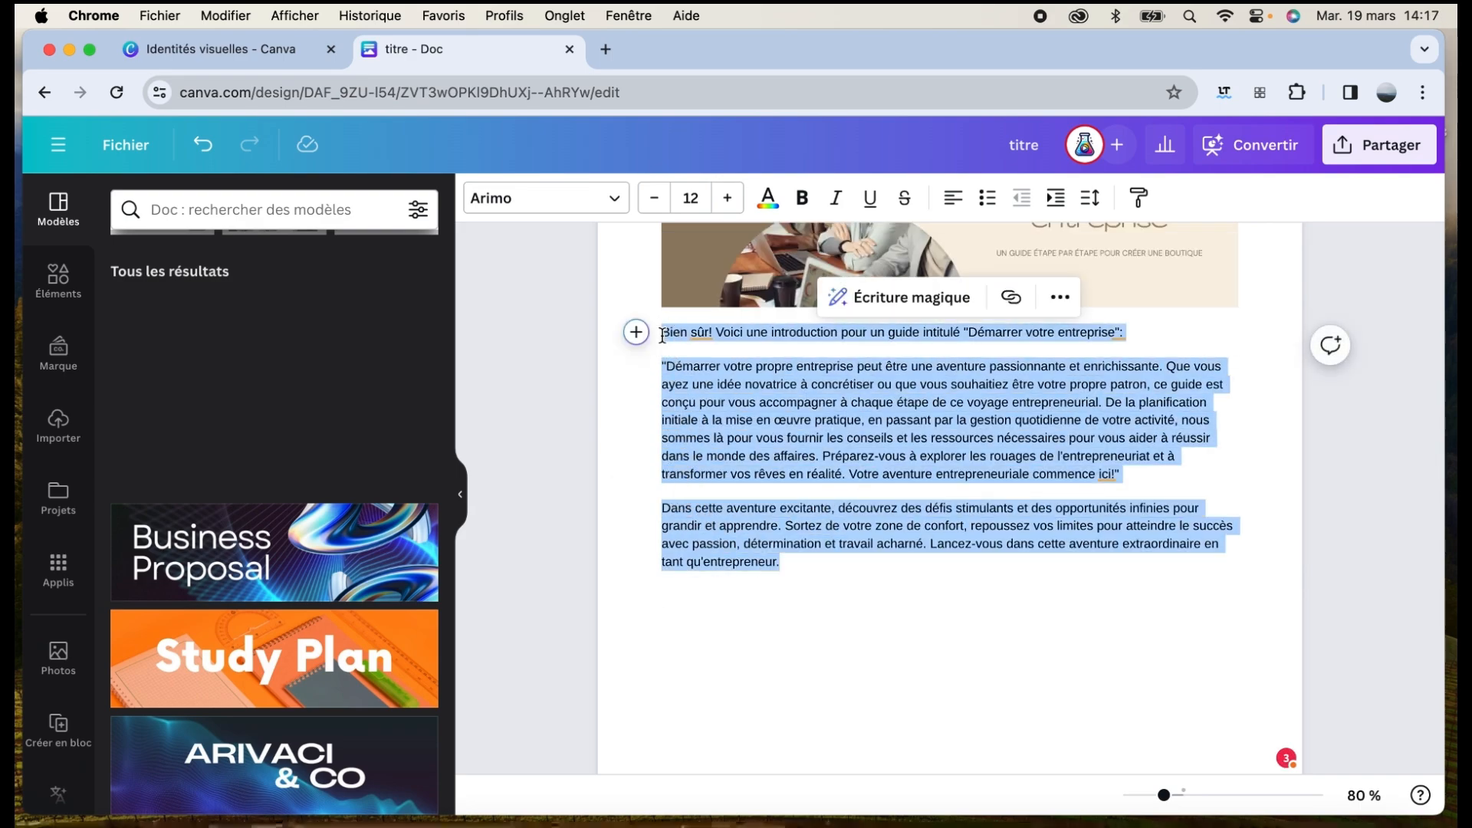
pyautogui.click(612, 198)
pyautogui.click(614, 201)
pyautogui.click(726, 198)
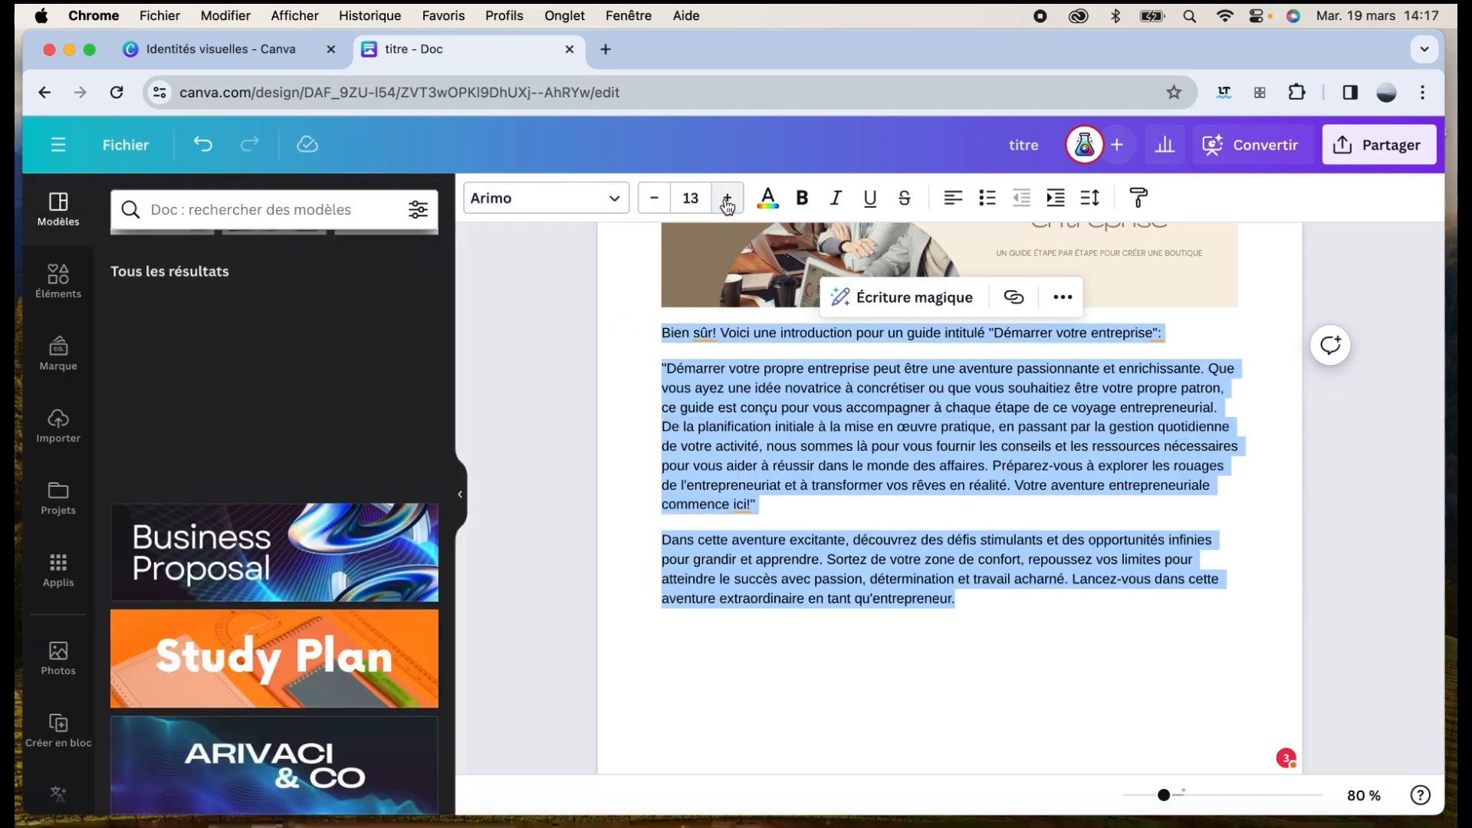
pyautogui.click(727, 197)
pyautogui.click(769, 200)
pyautogui.click(769, 201)
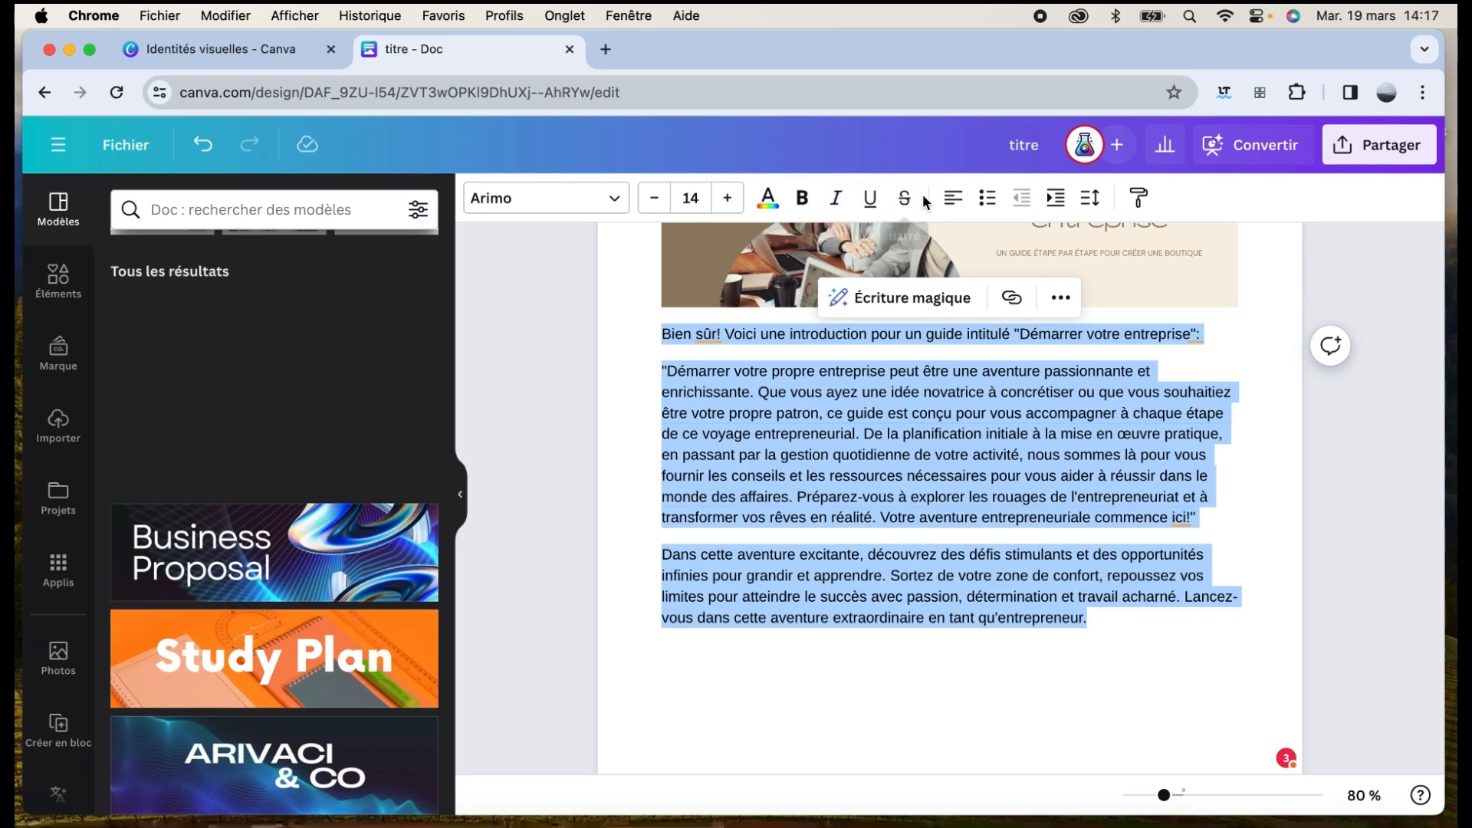
# Keep the paragraphs left-aligned, letter spacing 0, and widen line spacing from 1.4 to 1.49
pyautogui.click(953, 199)
pyautogui.click(953, 199)
pyautogui.click(954, 200)
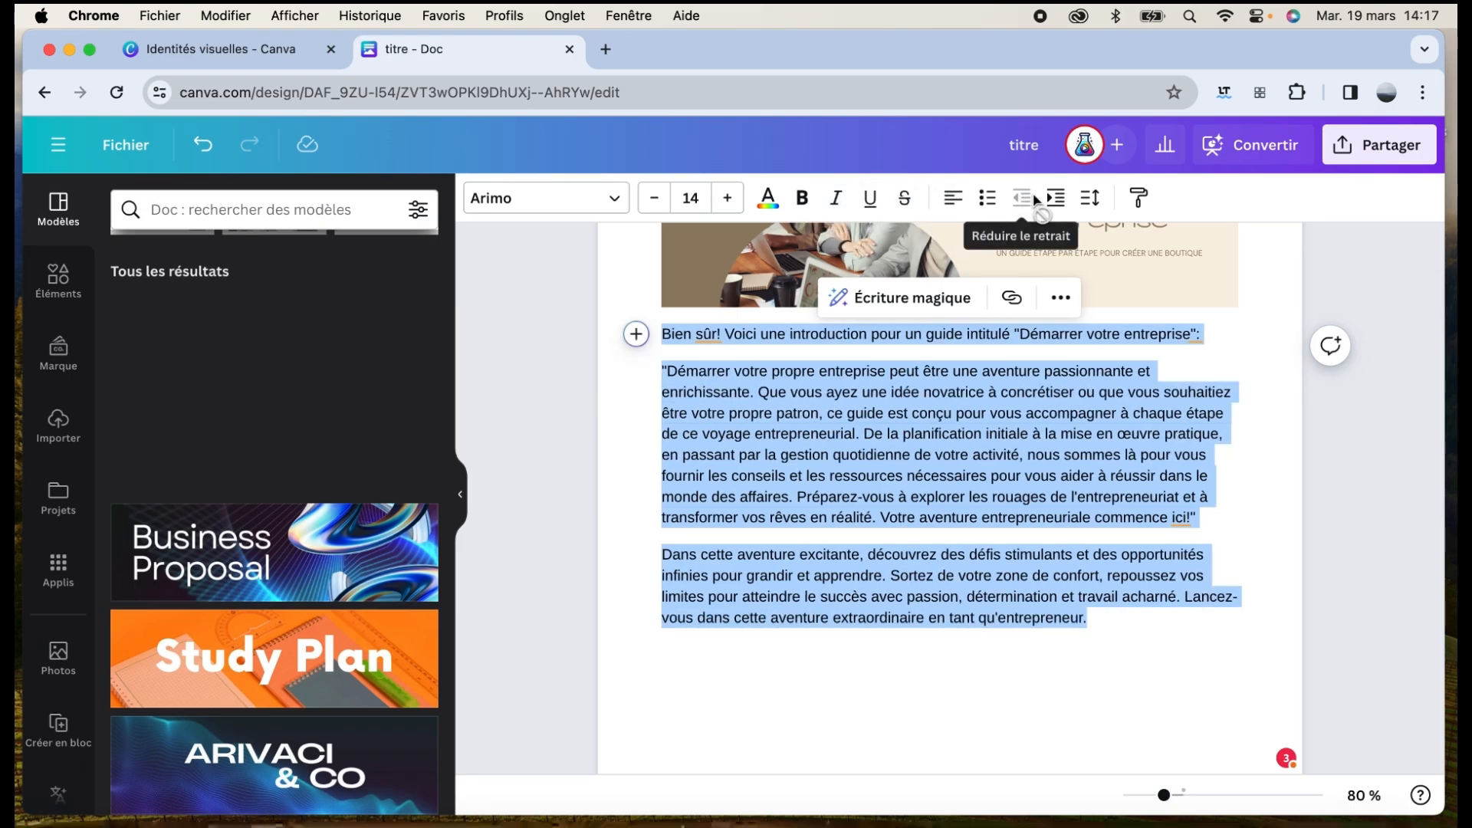
pyautogui.click(1092, 199)
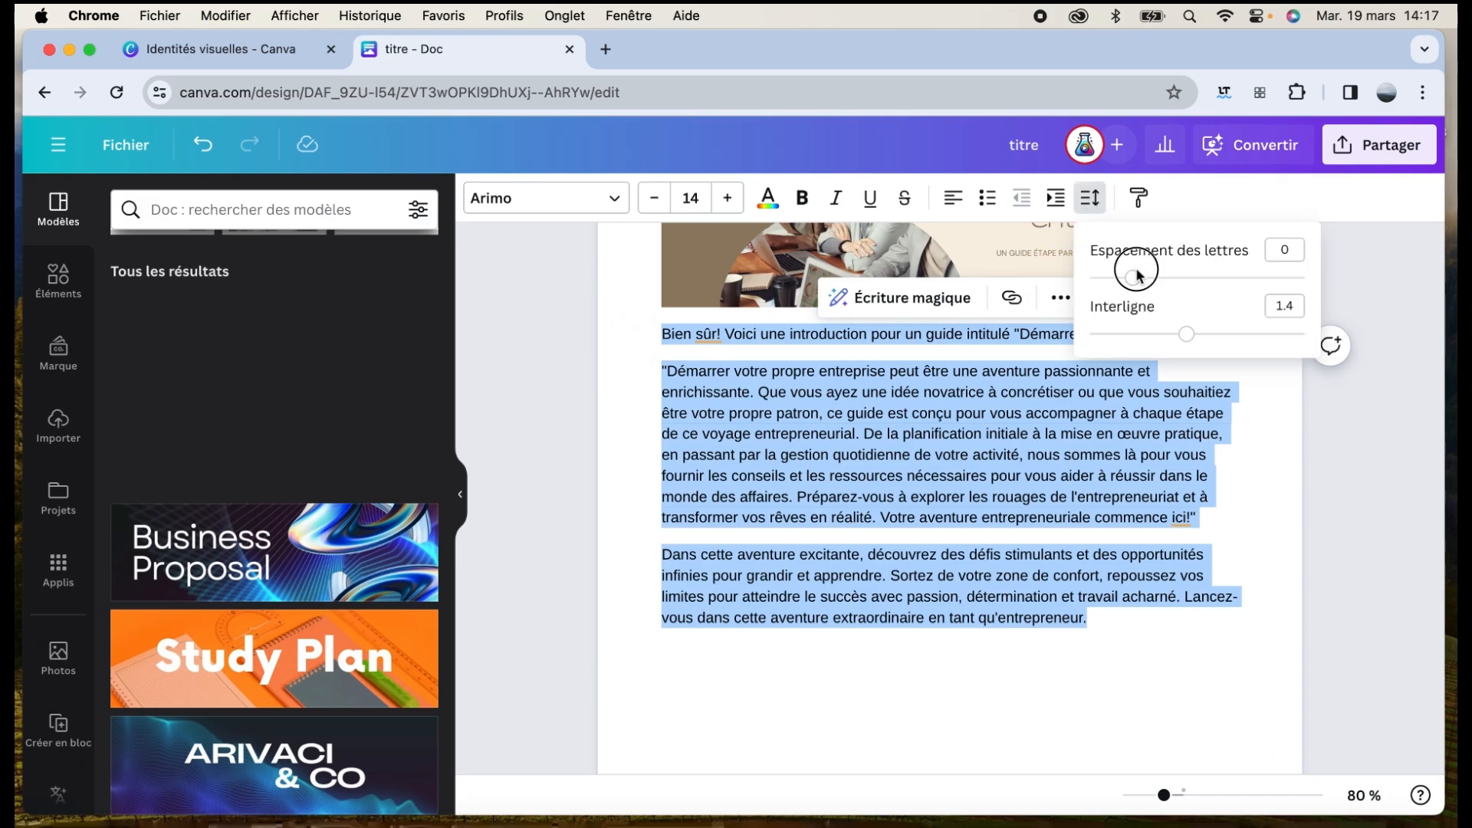
pyautogui.moveTo(1133, 279); pyautogui.dragTo(1131, 281)
pyautogui.moveTo(1187, 334)
pyautogui.mouseDown()
pyautogui.moveTo(1206, 334)
pyautogui.moveTo(1193, 333)
pyautogui.mouseUp()
pyautogui.click(1226, 564)
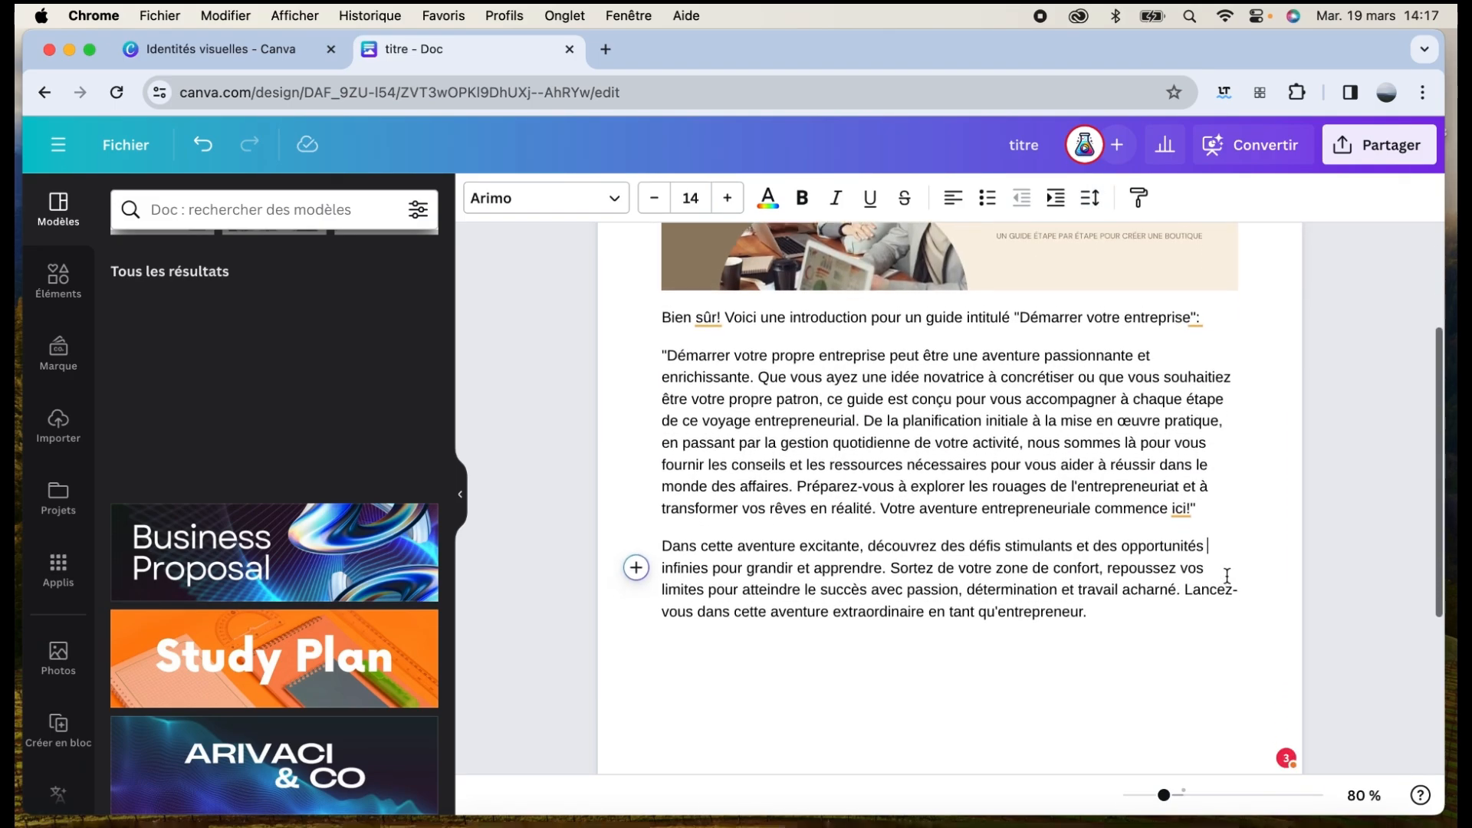
pyautogui.scroll(-3, 1226, 575)
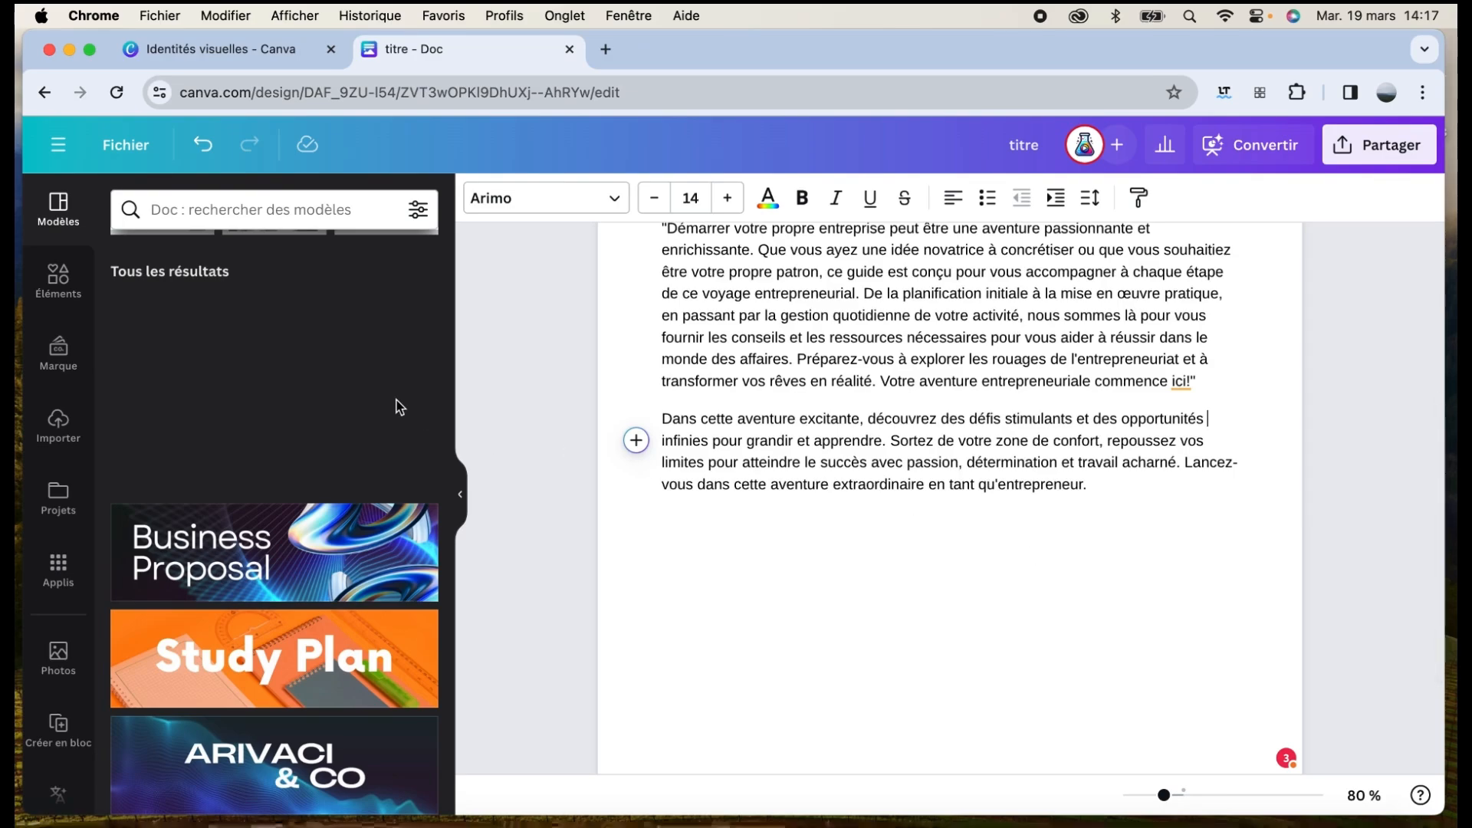
# Search the Éléments illustrations for 'business'
pyautogui.click(69, 280)
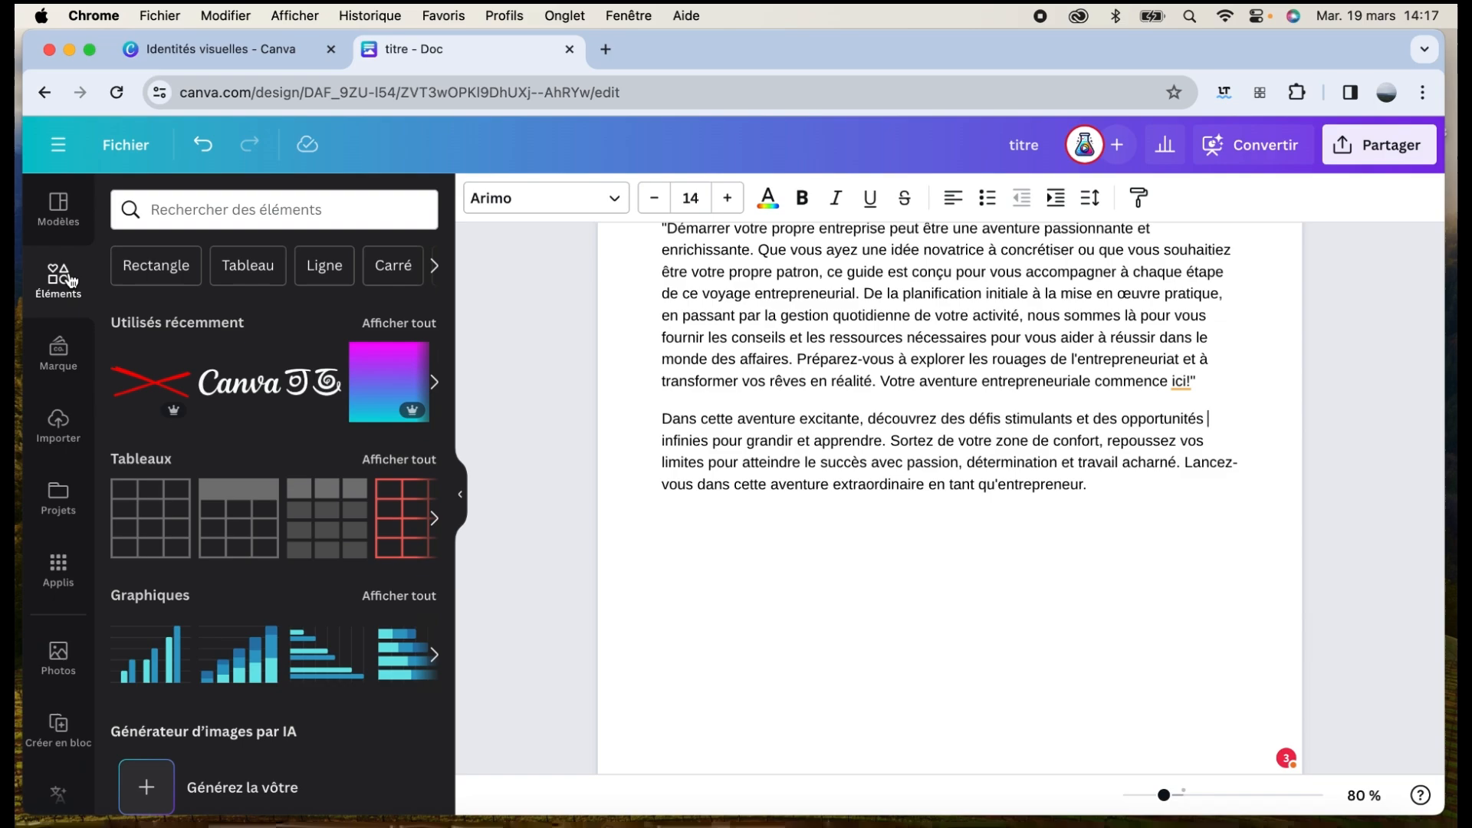
pyautogui.click(170, 212)
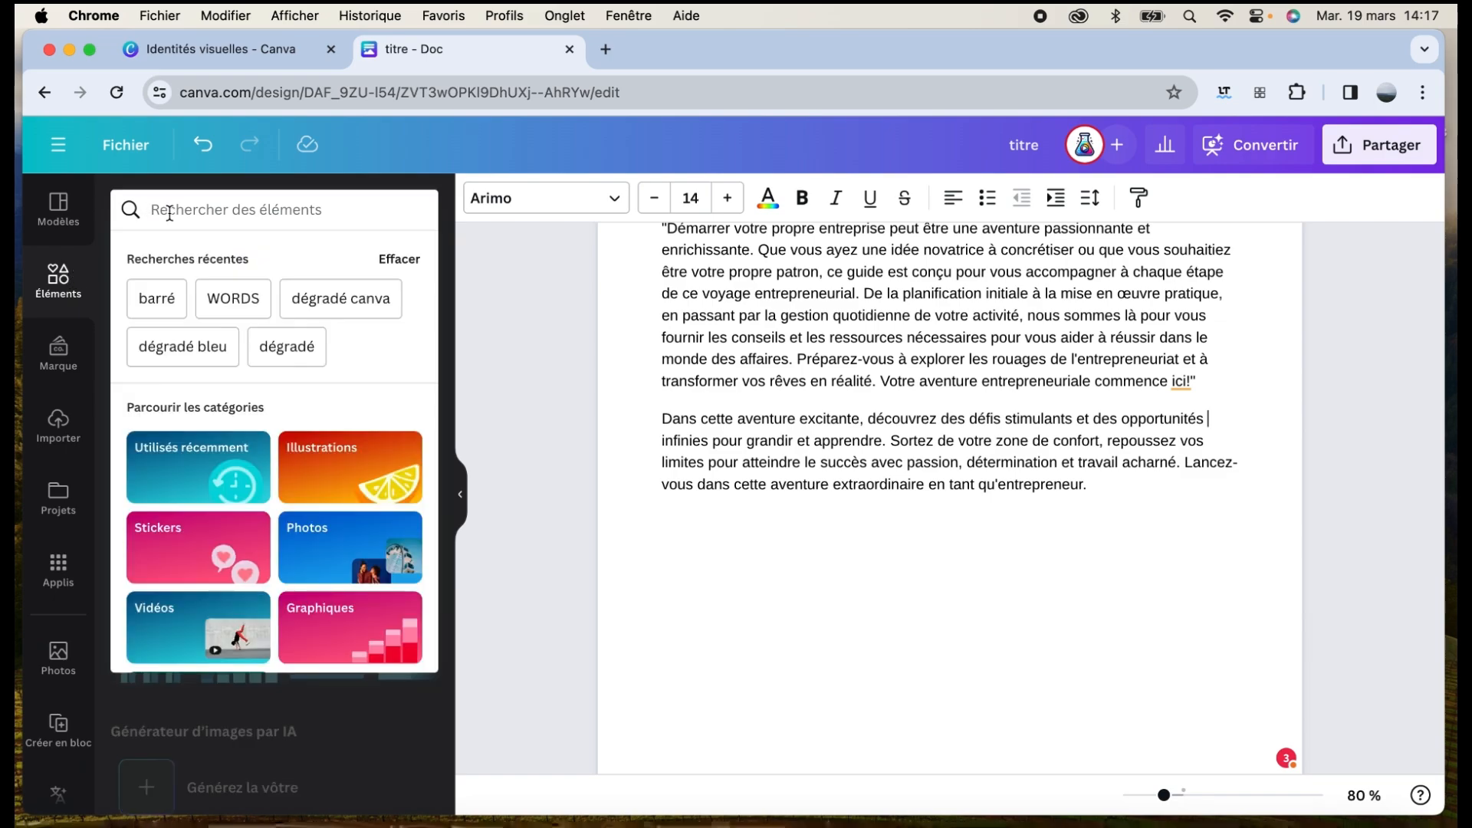
pyautogui.write('b')
pyautogui.press('BackSpace')
pyautogui.scroll(-1, 350, 420)
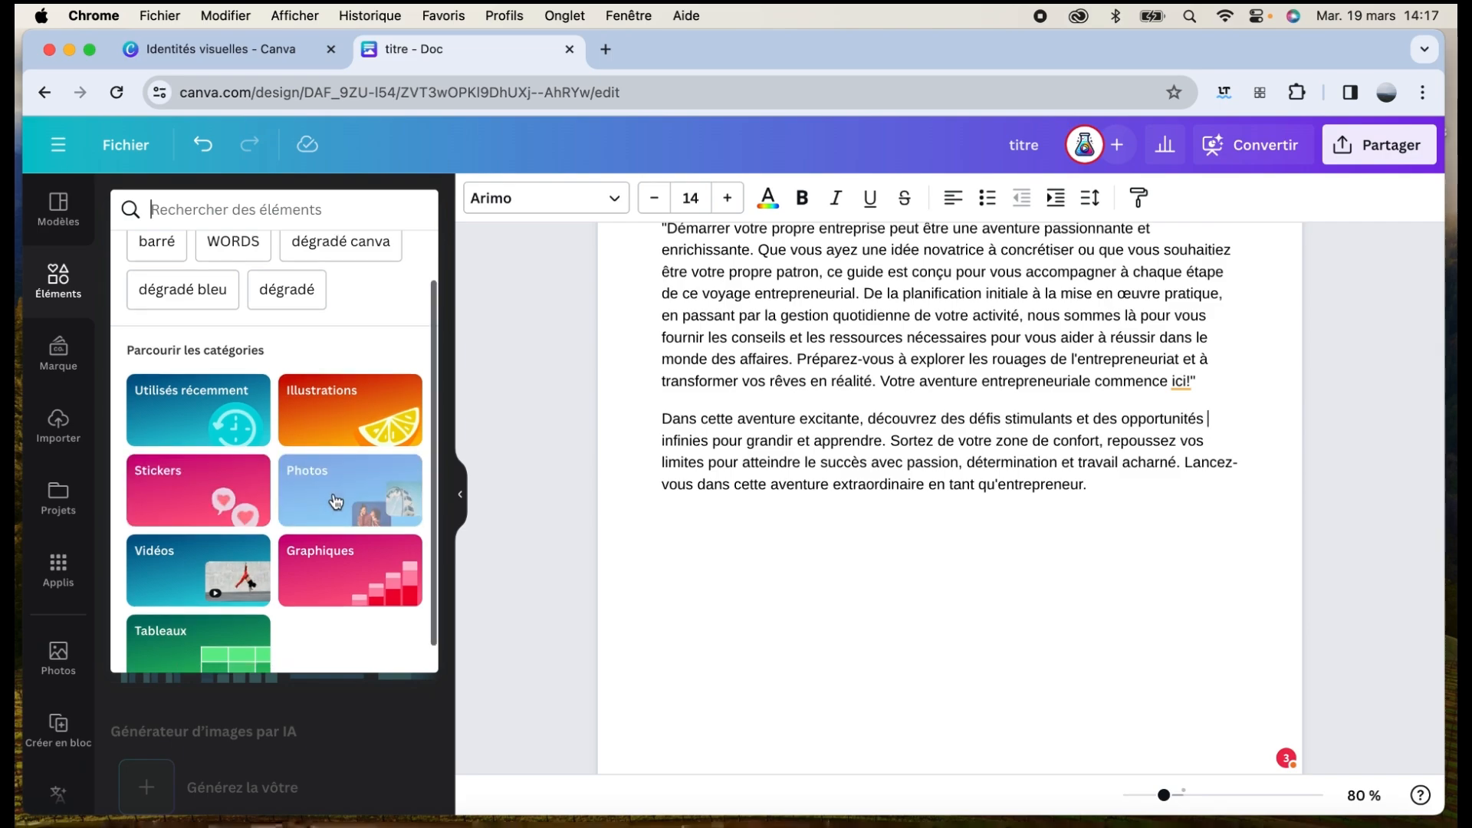
pyautogui.scroll(-1, 246, 508)
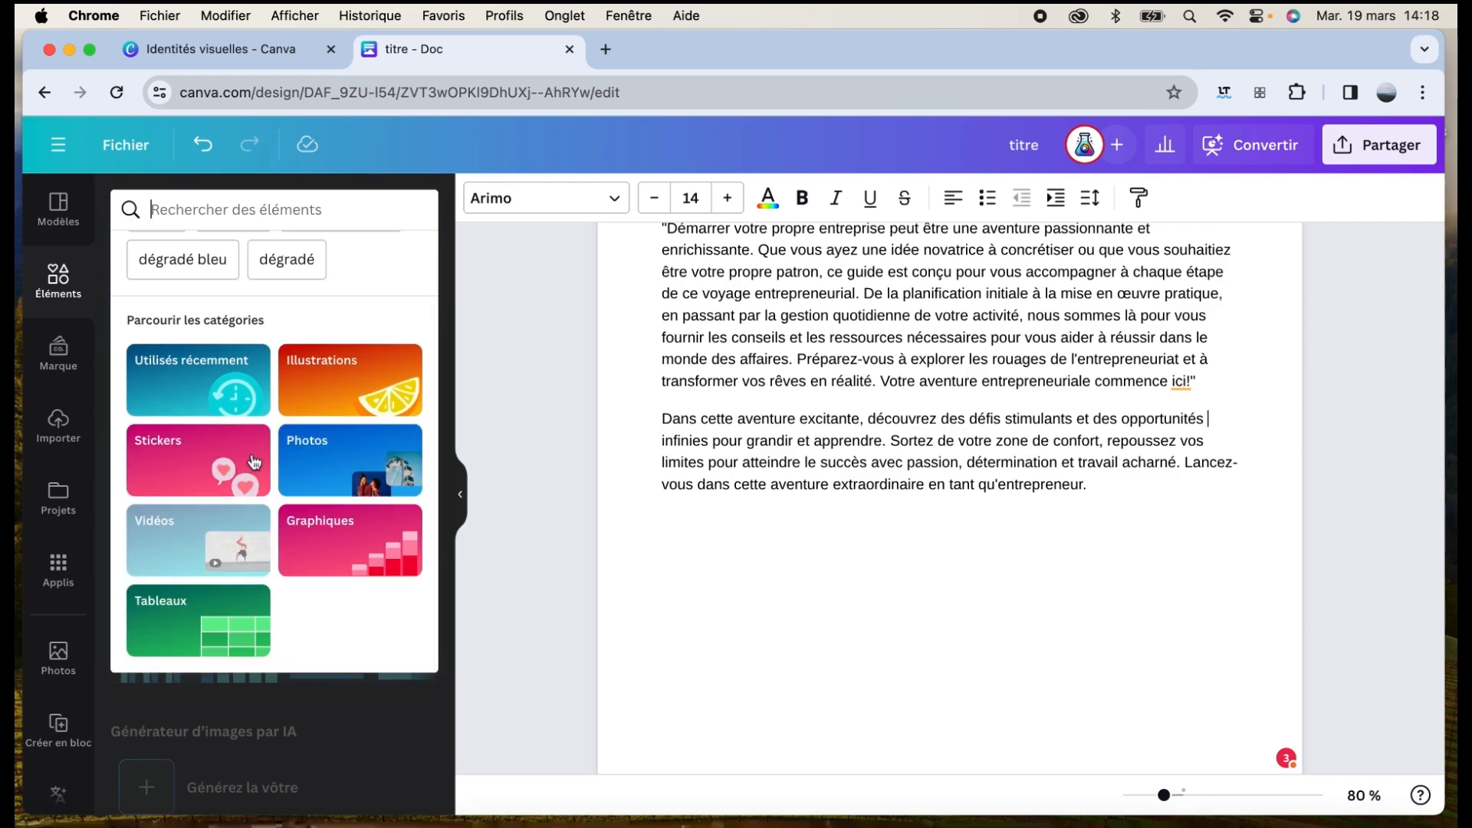
pyautogui.click(320, 360)
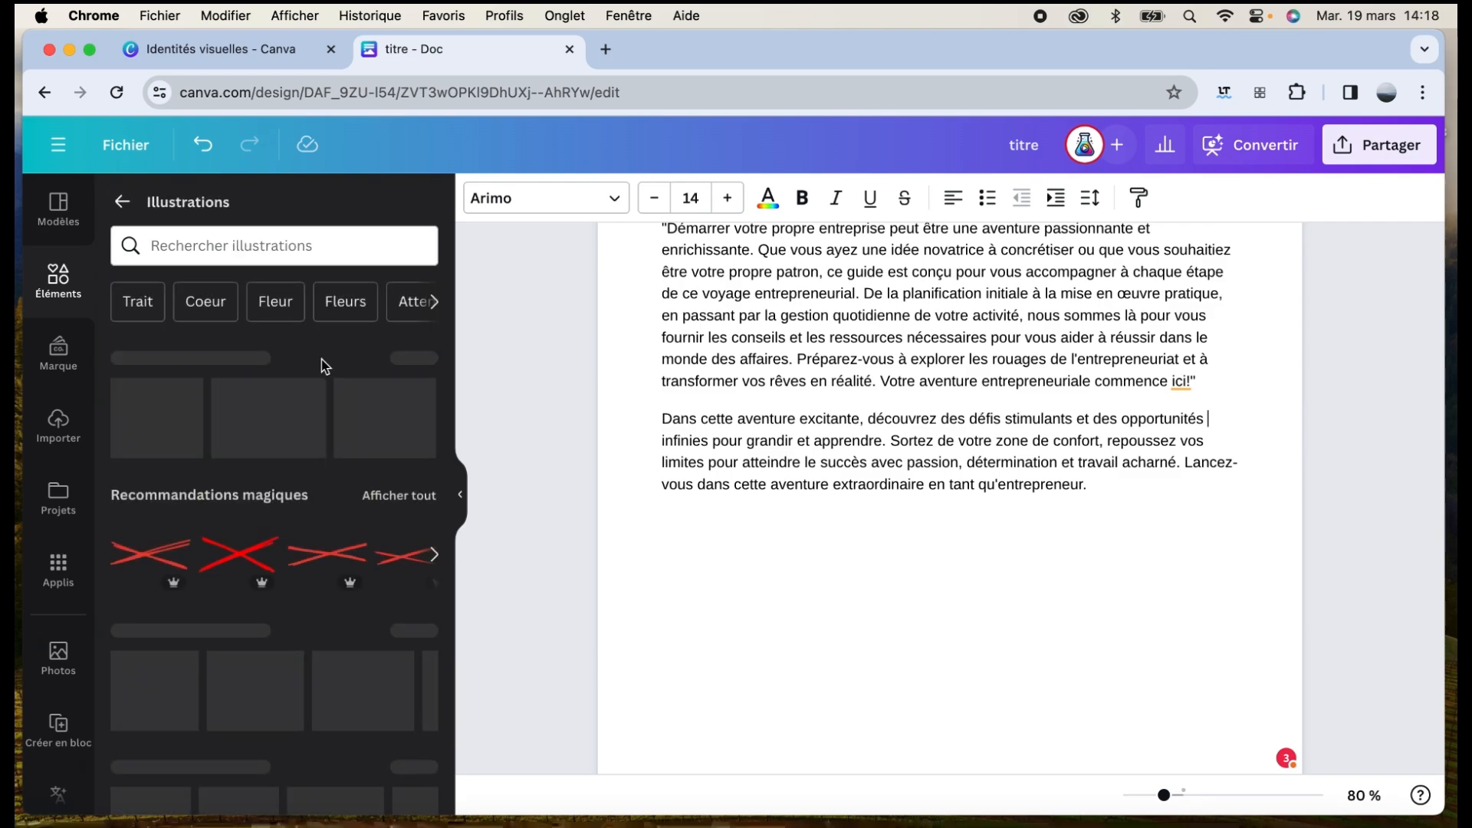
pyautogui.click(211, 247)
pyautogui.write('business')
pyautogui.press('Return')
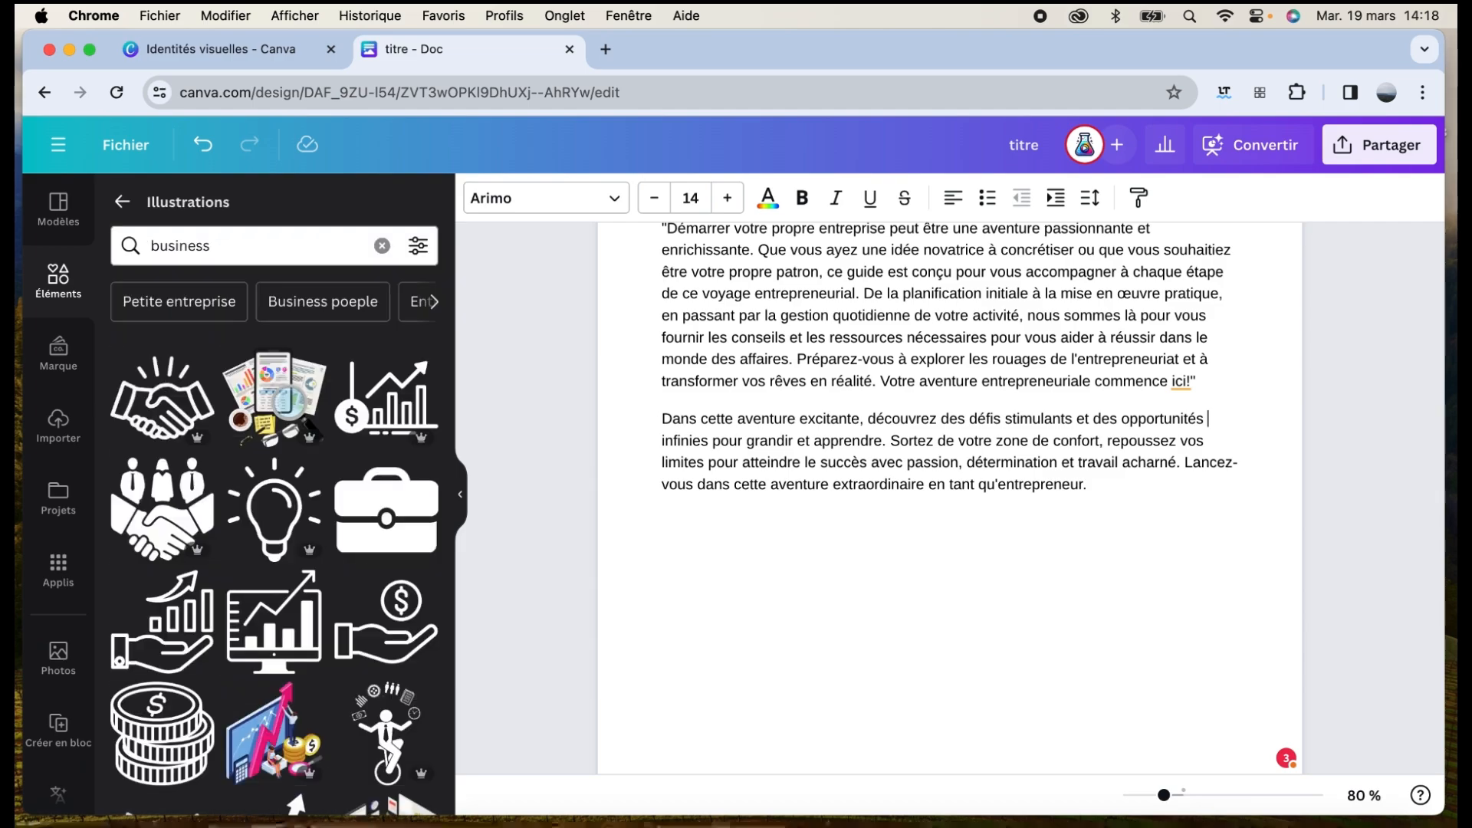
# Insert the isometric pink-arrow illustration and enlarge it by its corner handle
pyautogui.click(273, 732)
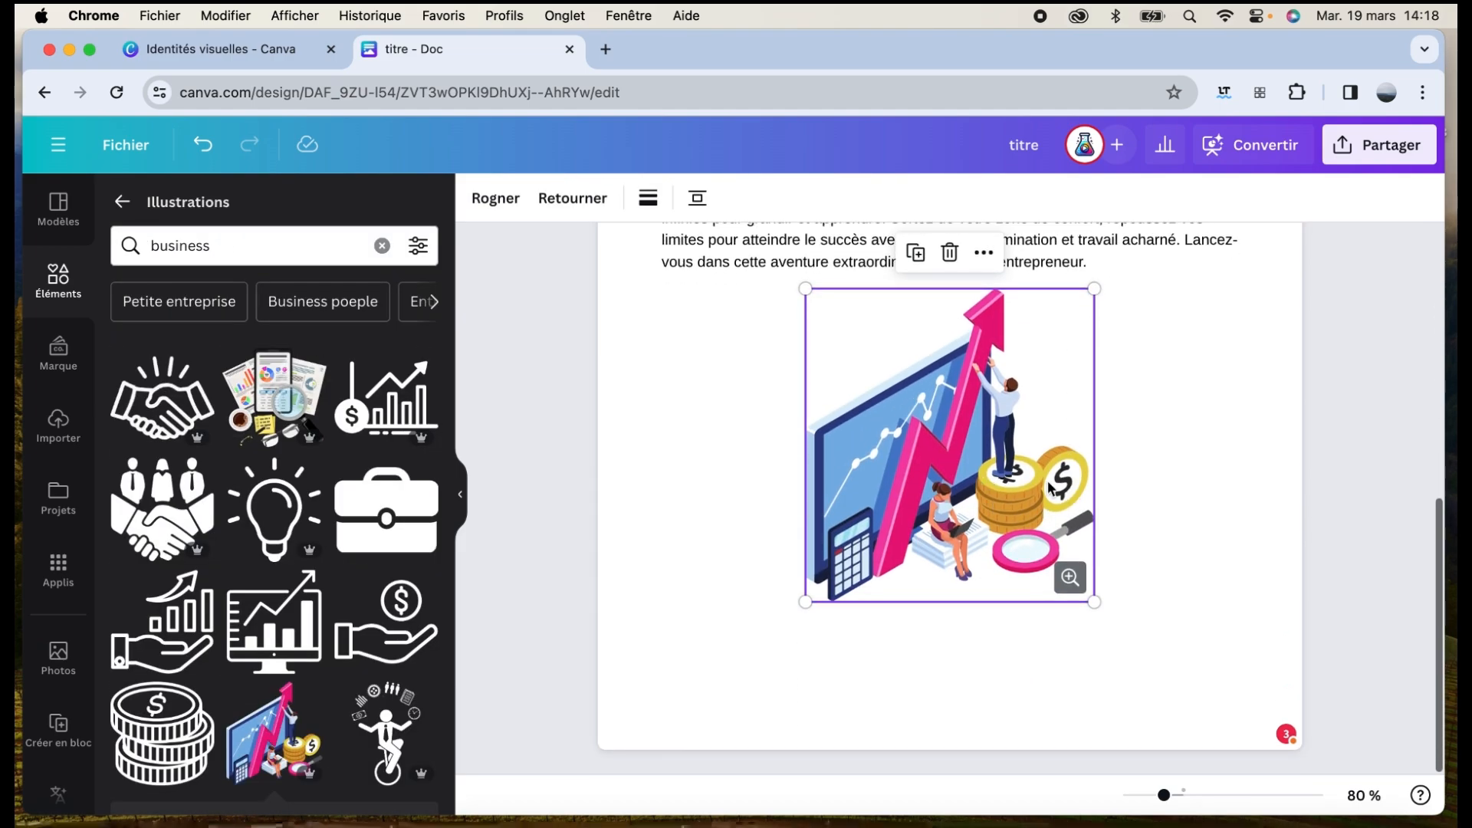
pyautogui.moveTo(1093, 602); pyautogui.dragTo(1184, 667)
pyautogui.scroll(-2, 1071, 736)
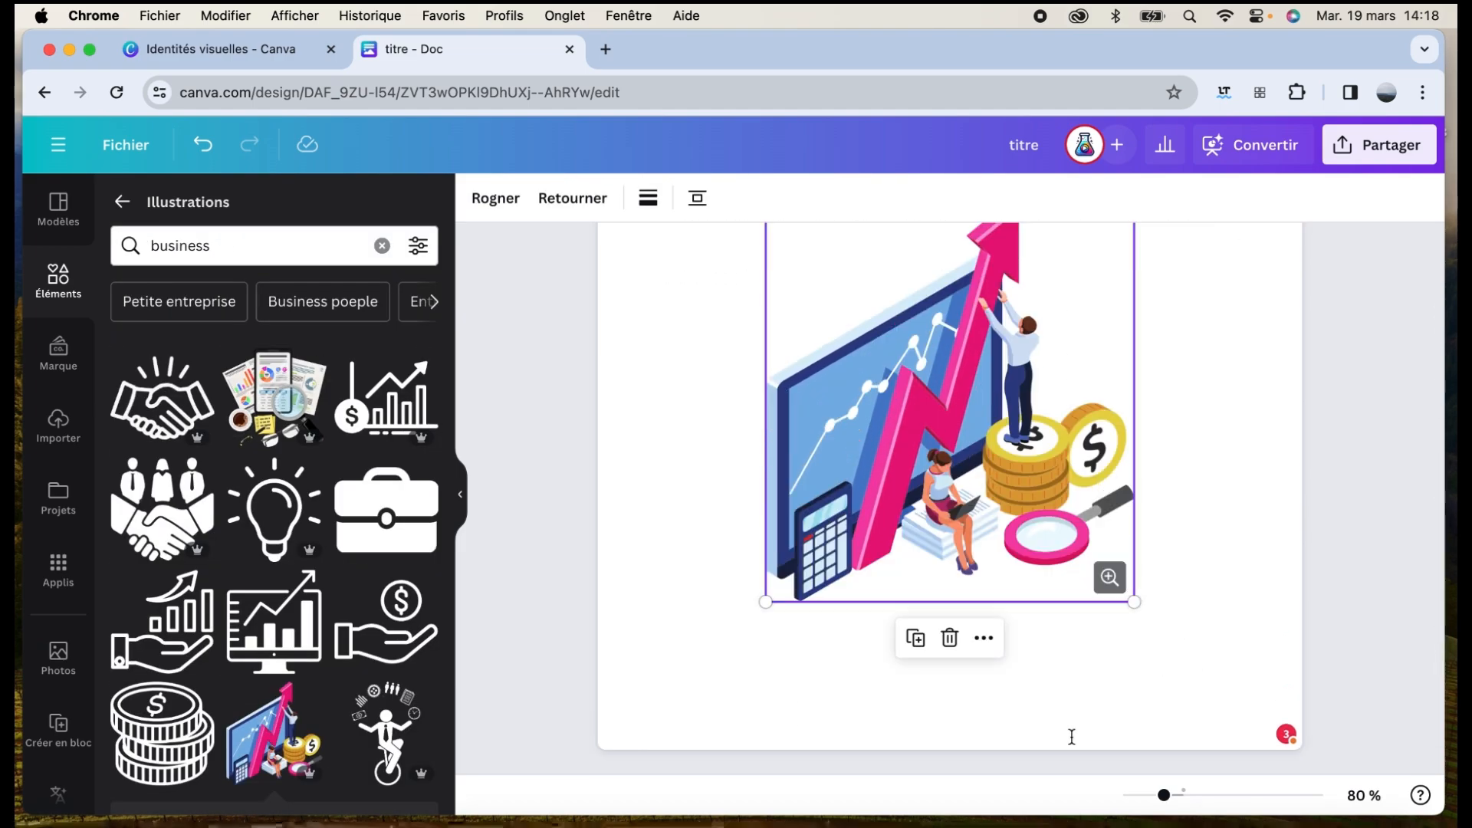
pyautogui.click(1067, 706)
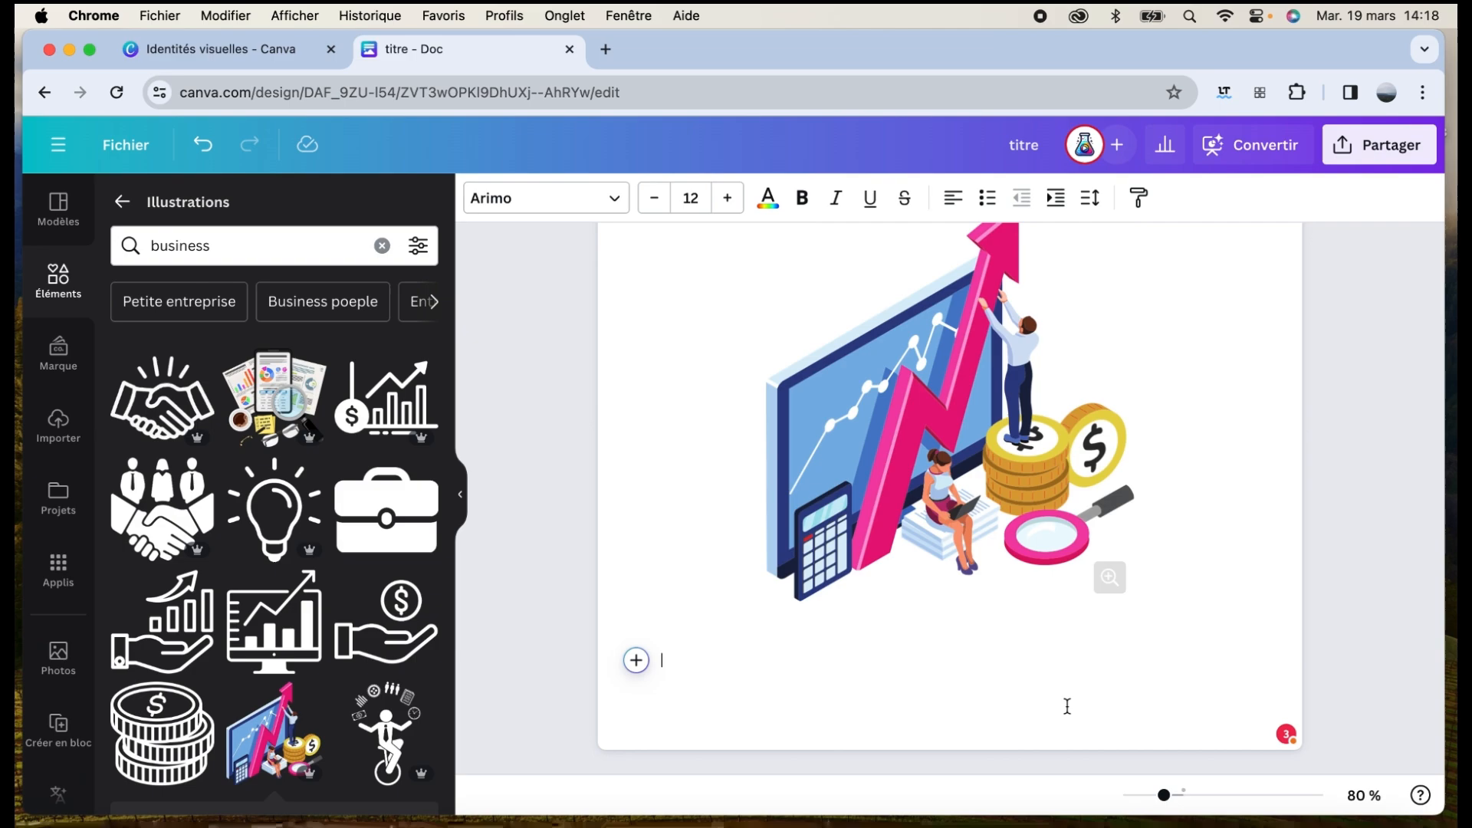
# Generate text on employment statuses with a numbered list below the illustration, using Écriture magique
pyautogui.click(636, 661)
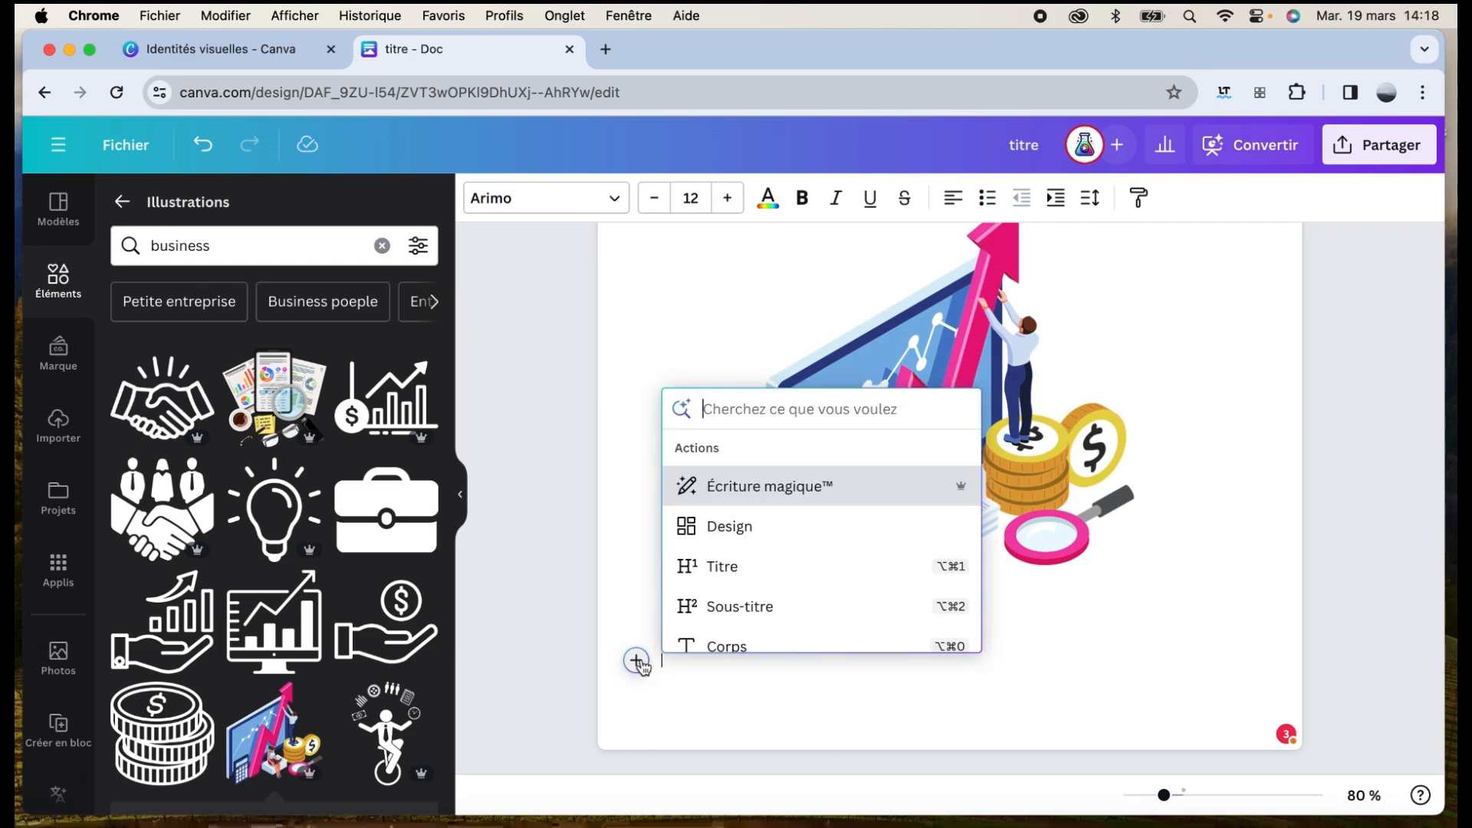
pyautogui.click(761, 486)
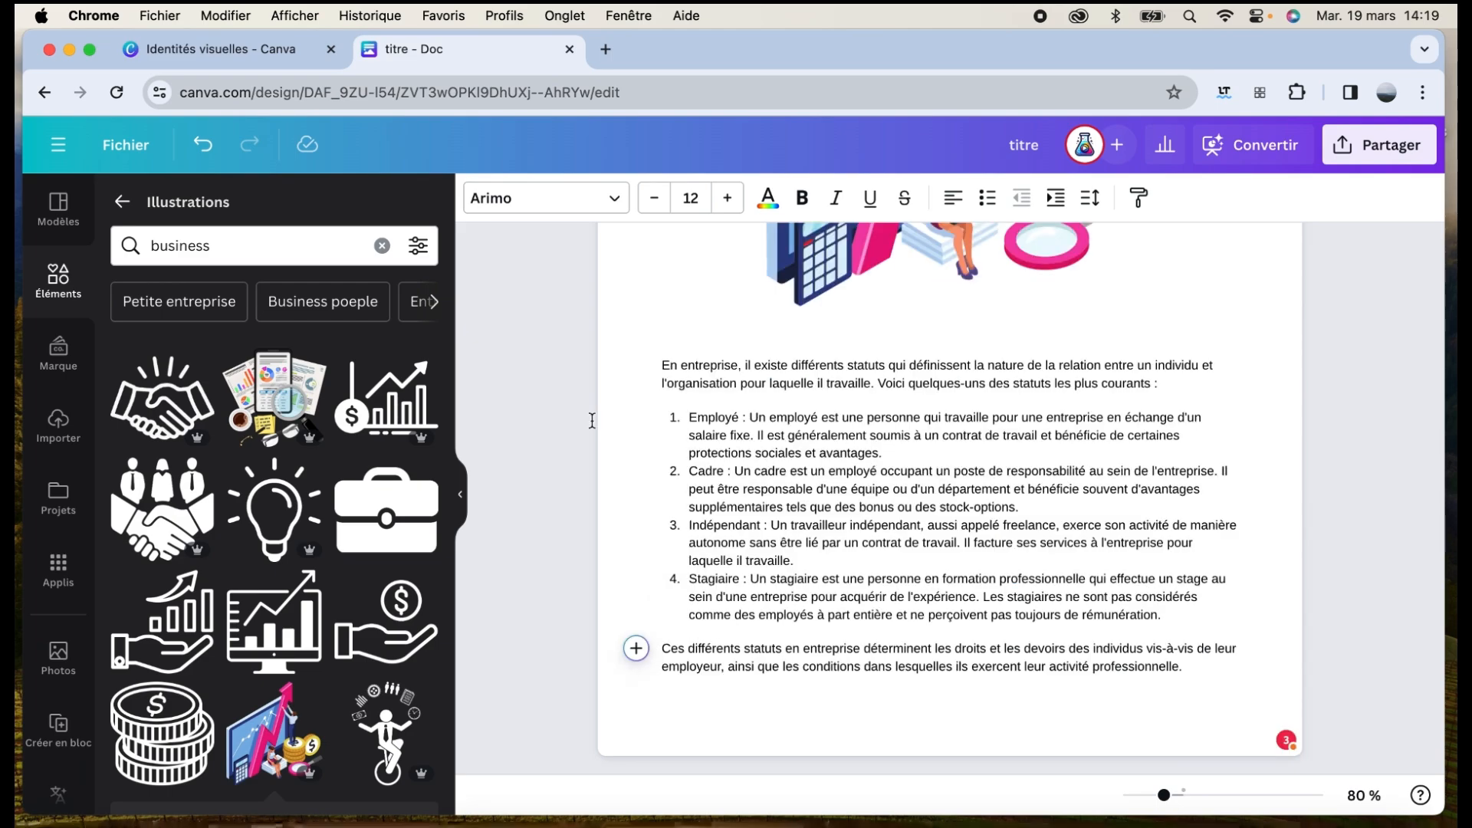
pyautogui.click(122, 201)
# Search photos for 'busi' and insert a colleagues' meeting photo above the closing paragraph
pyautogui.click(206, 201)
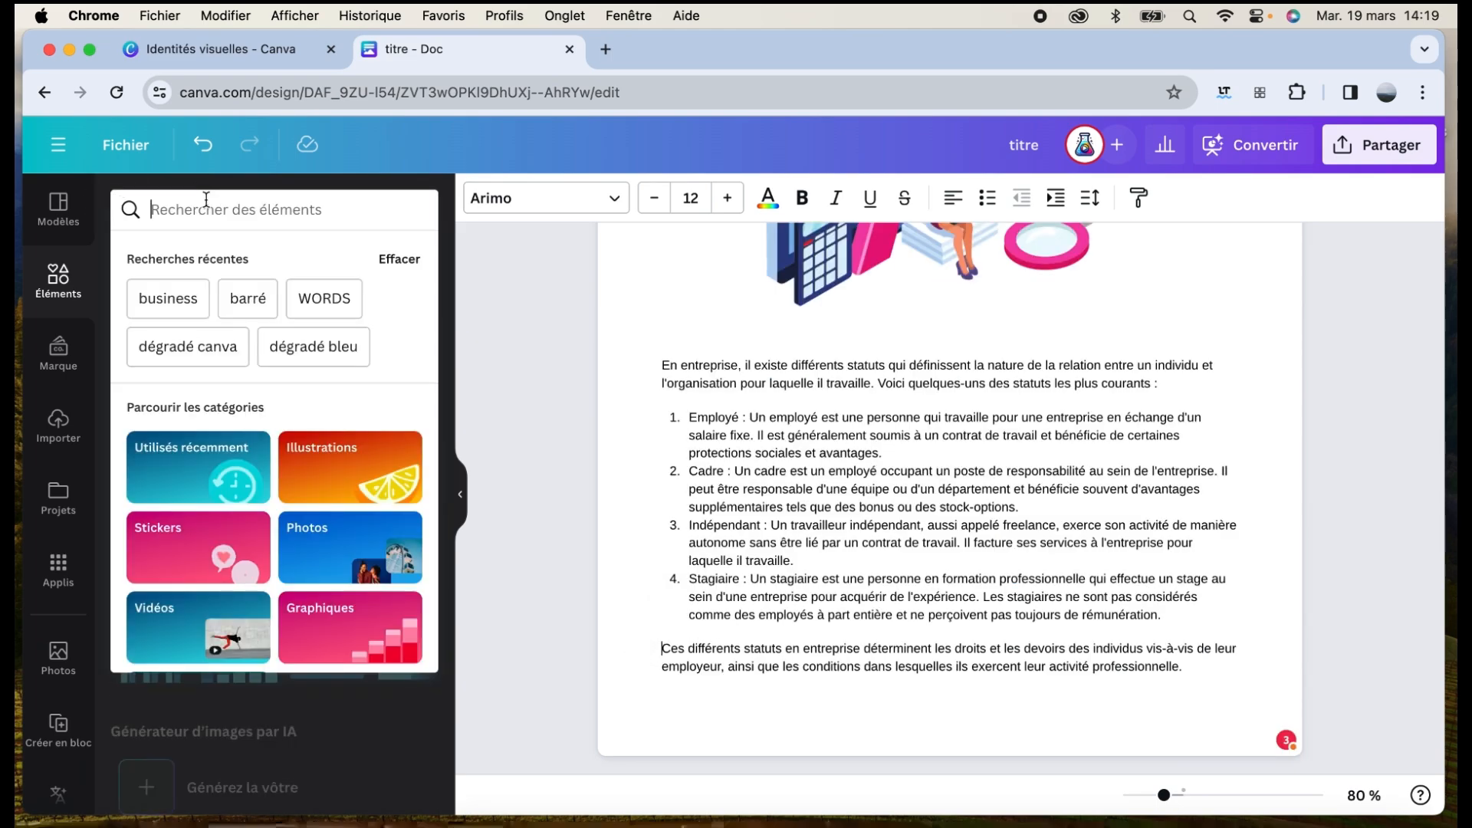
pyautogui.scroll(-2, 340, 459)
pyautogui.click(338, 461)
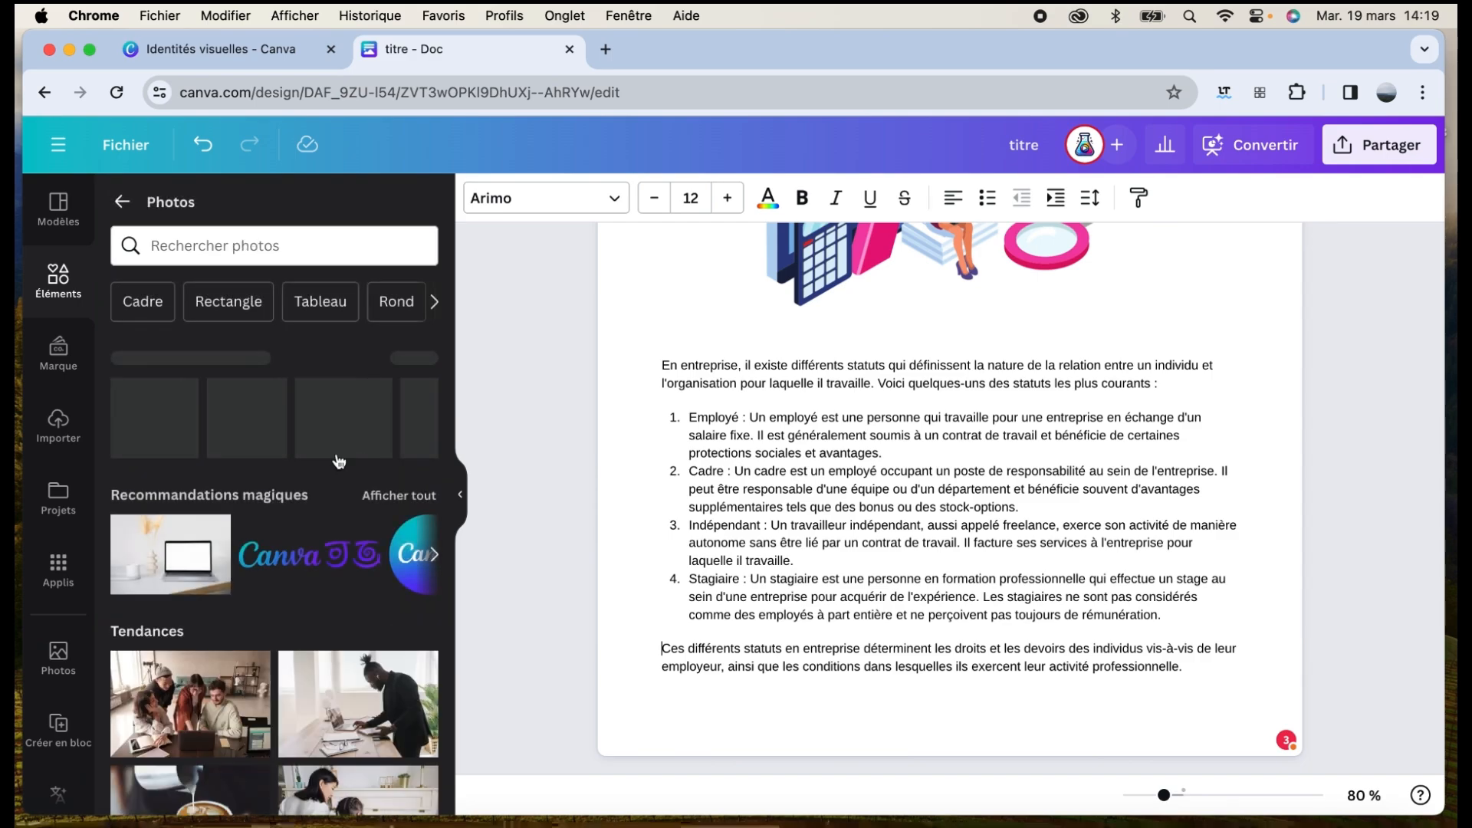
pyautogui.click(235, 246)
pyautogui.write('b')
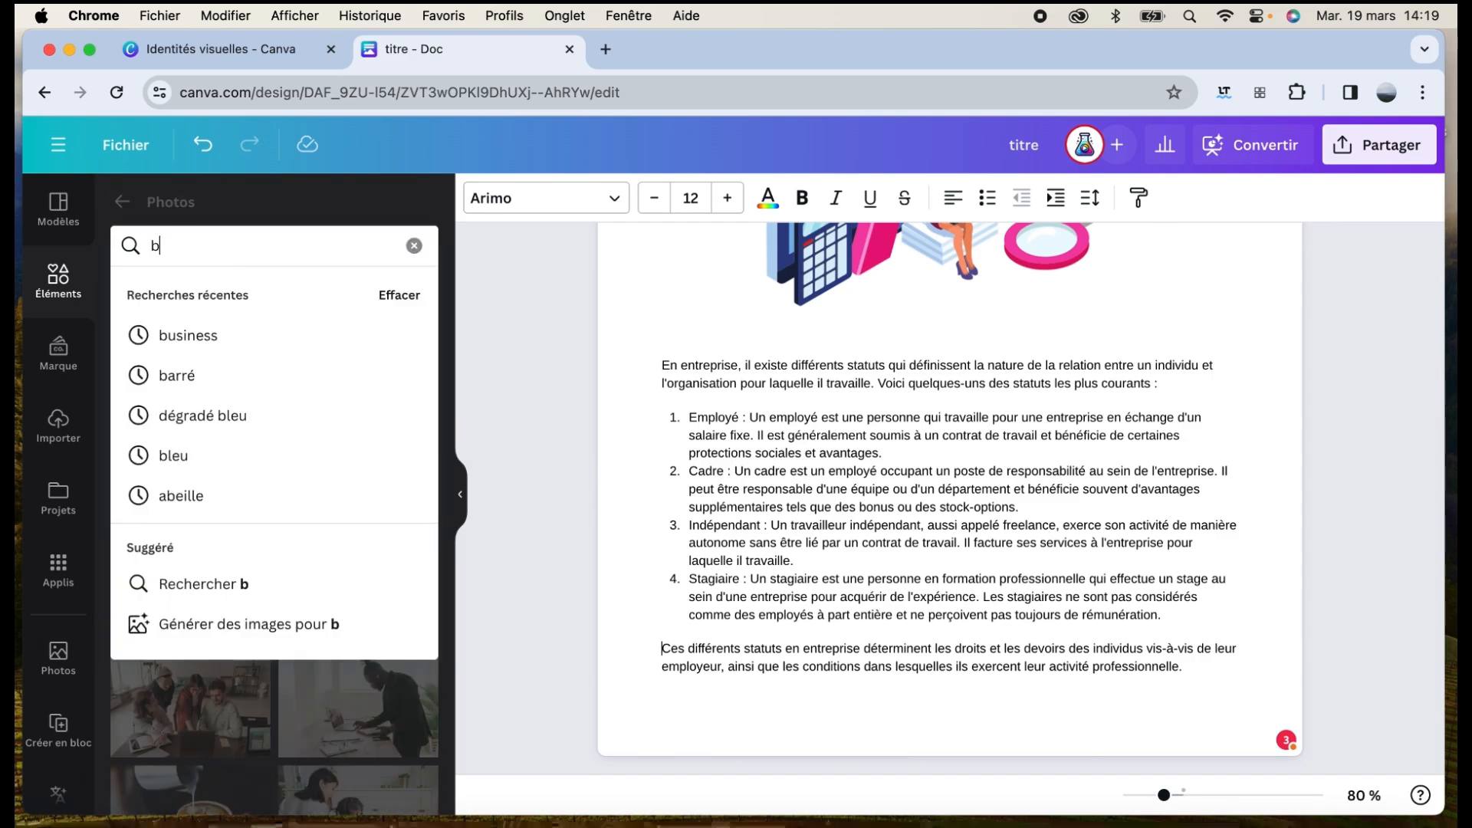
pyautogui.write('usi')
pyautogui.click(191, 389)
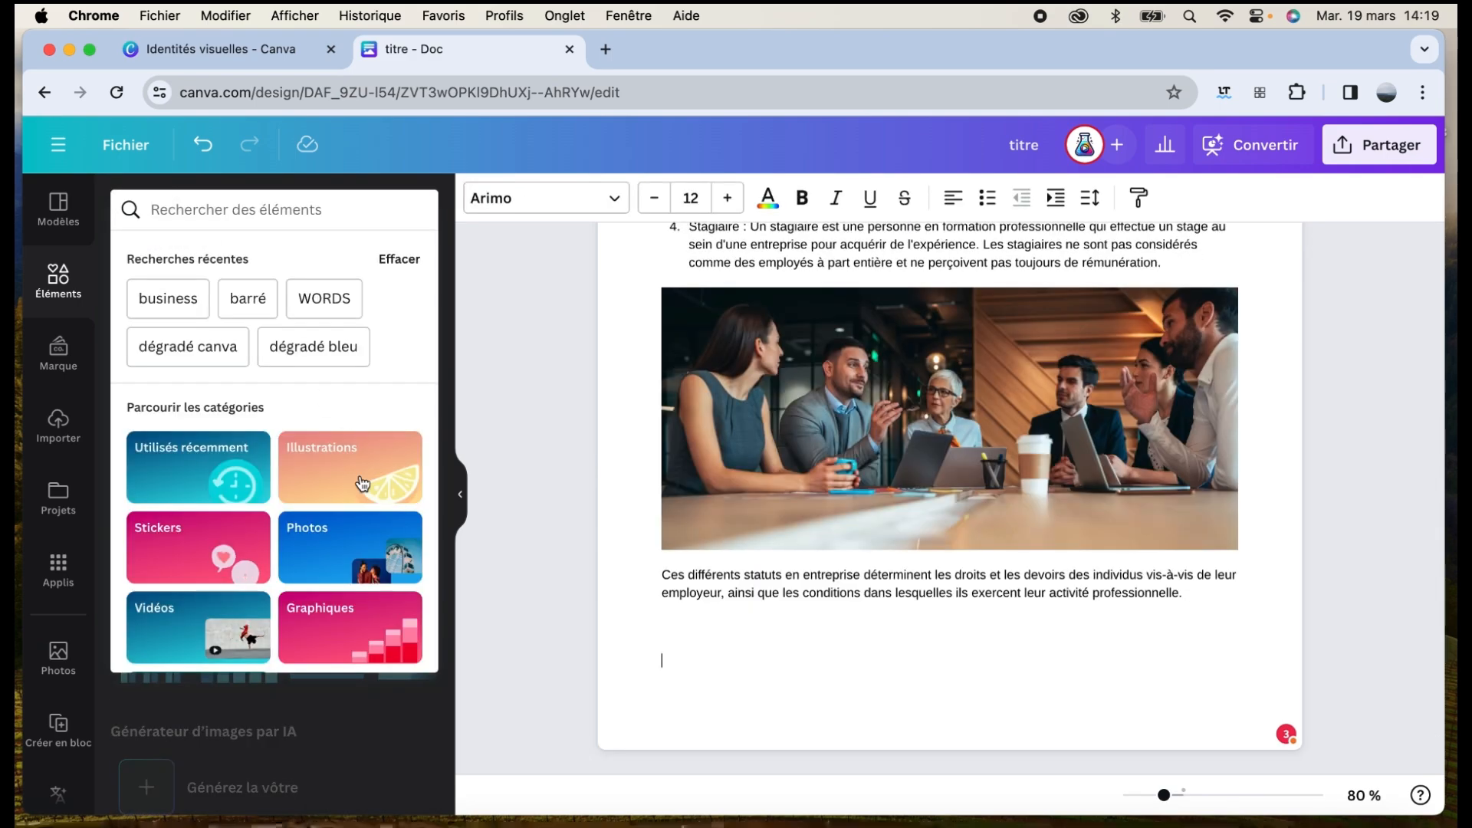
pyautogui.scroll(-2, 361, 483)
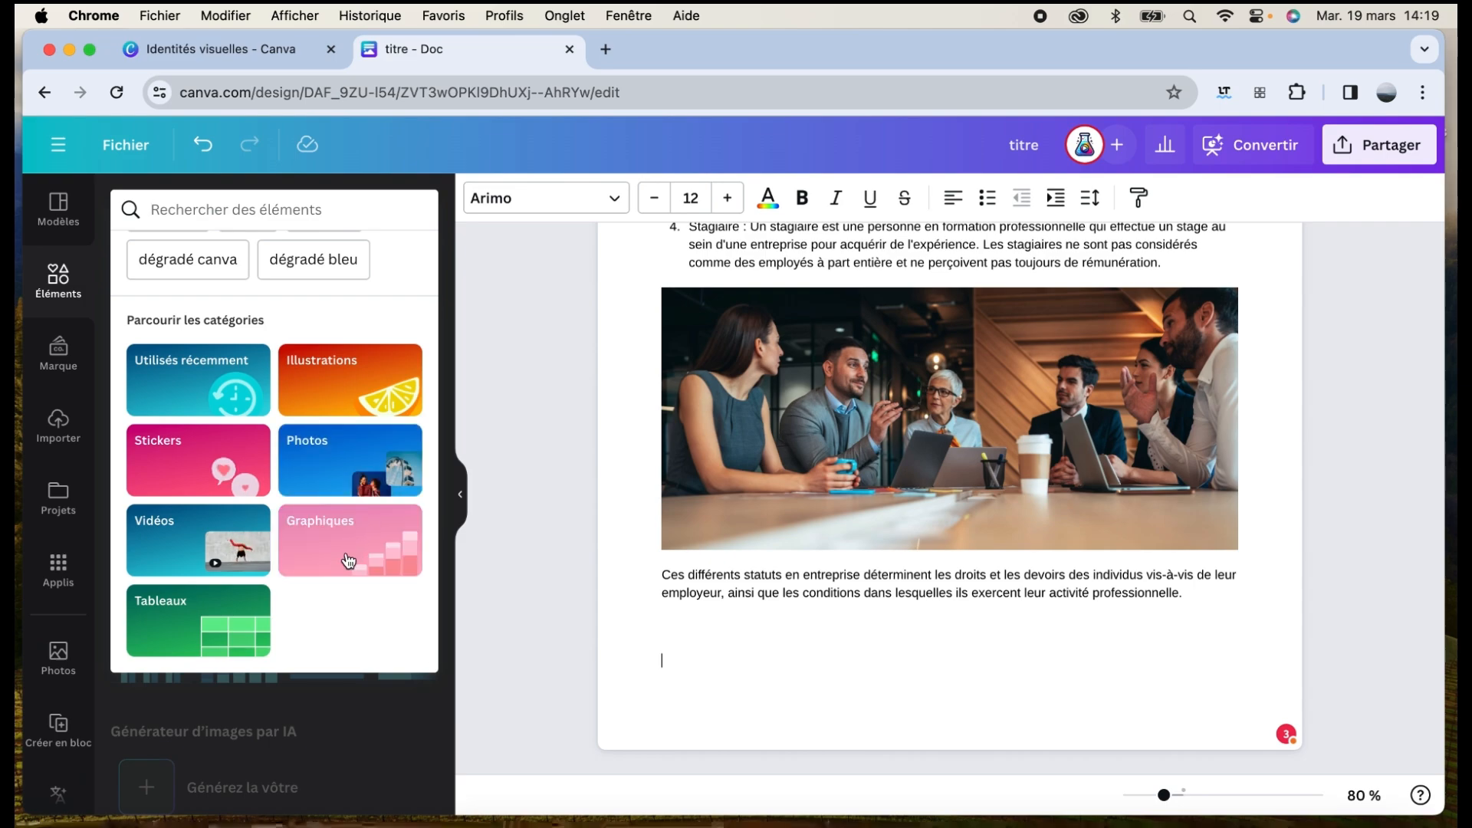
# Insert a blank grey 3-by-4 table below the paragraph and type 'element' in its first cell
pyautogui.click(203, 623)
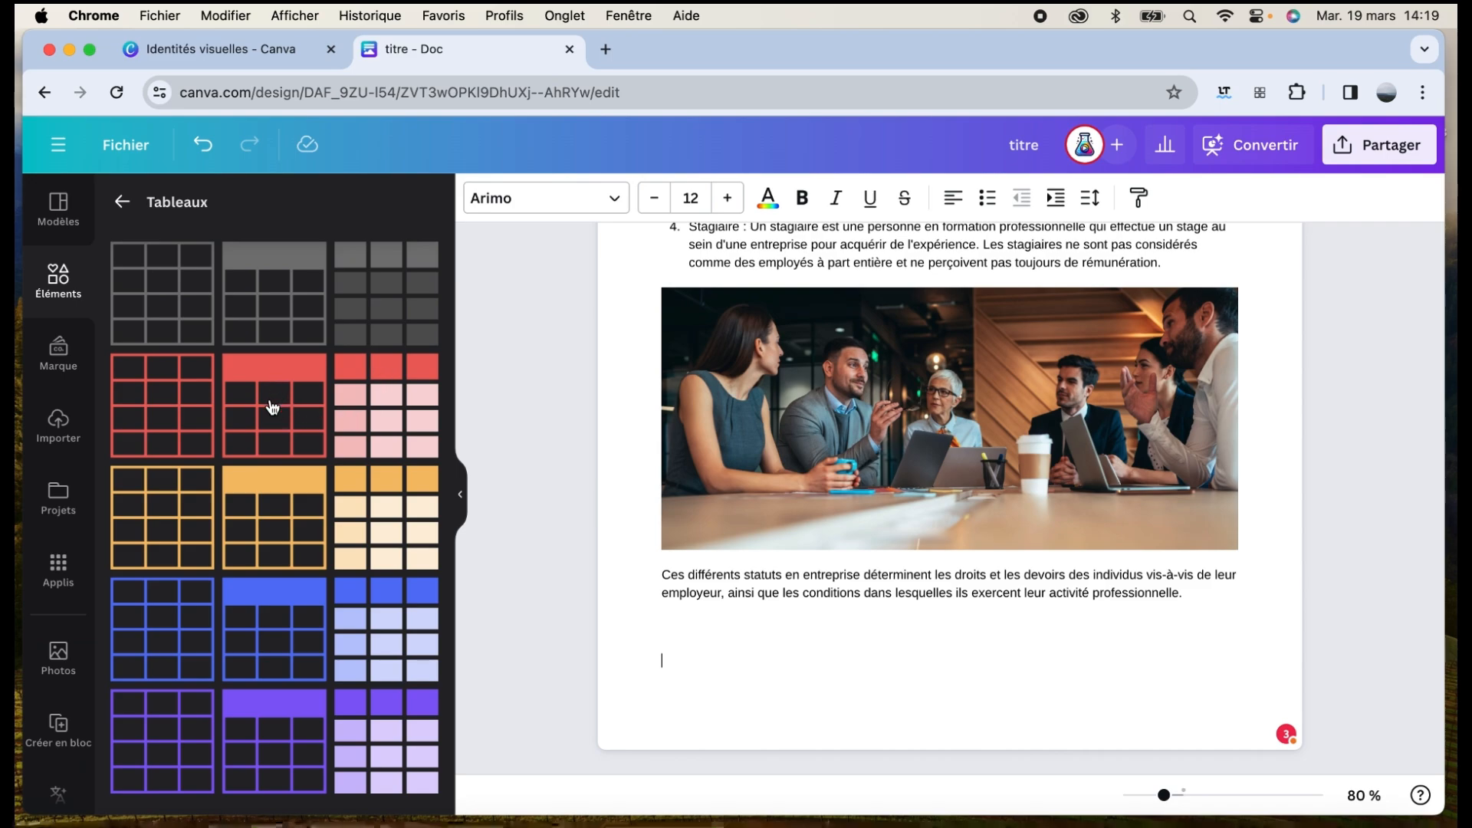
pyautogui.click(176, 296)
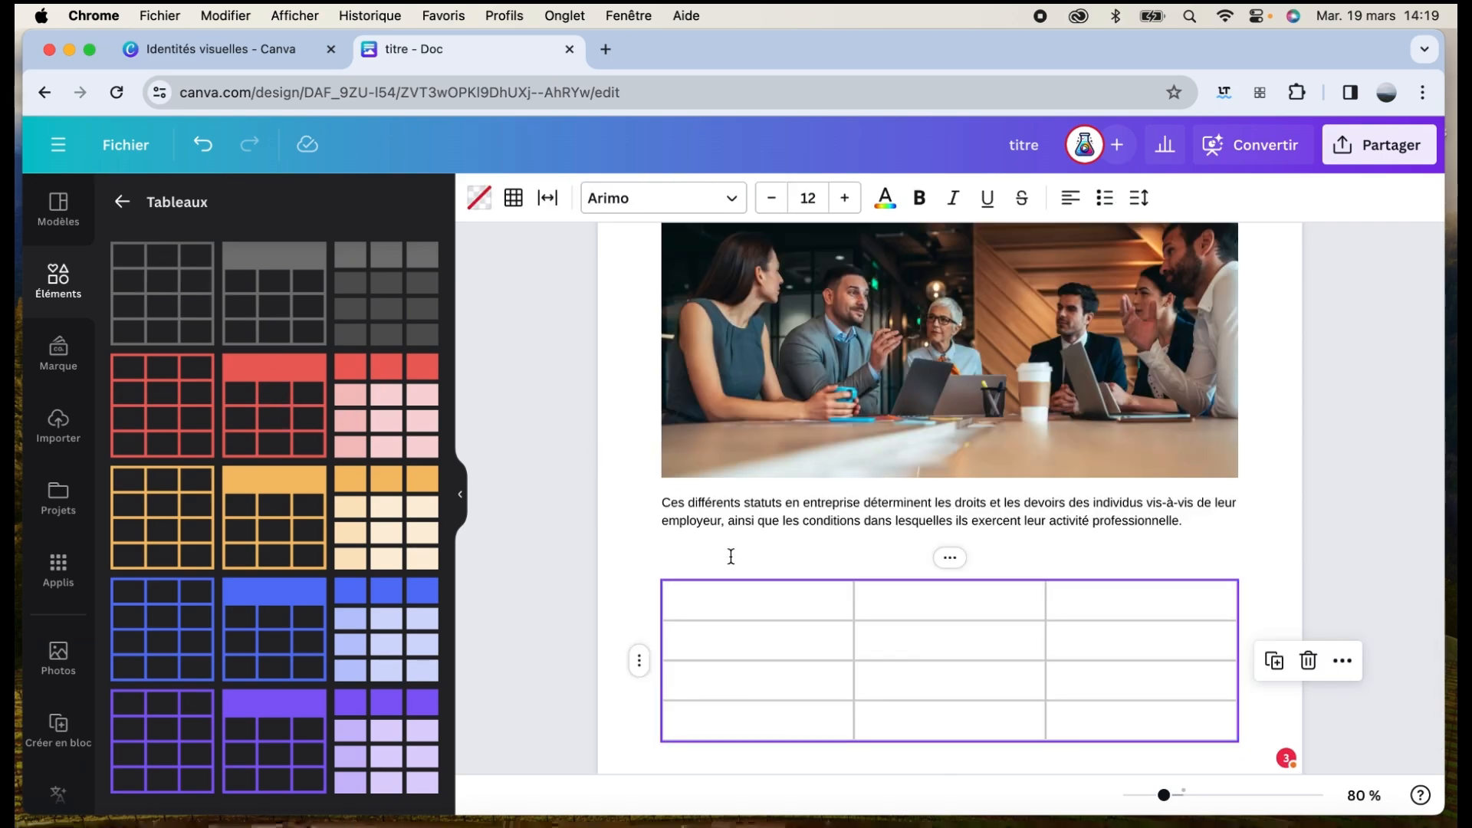
pyautogui.scroll(-2, 730, 555)
pyautogui.click(703, 530)
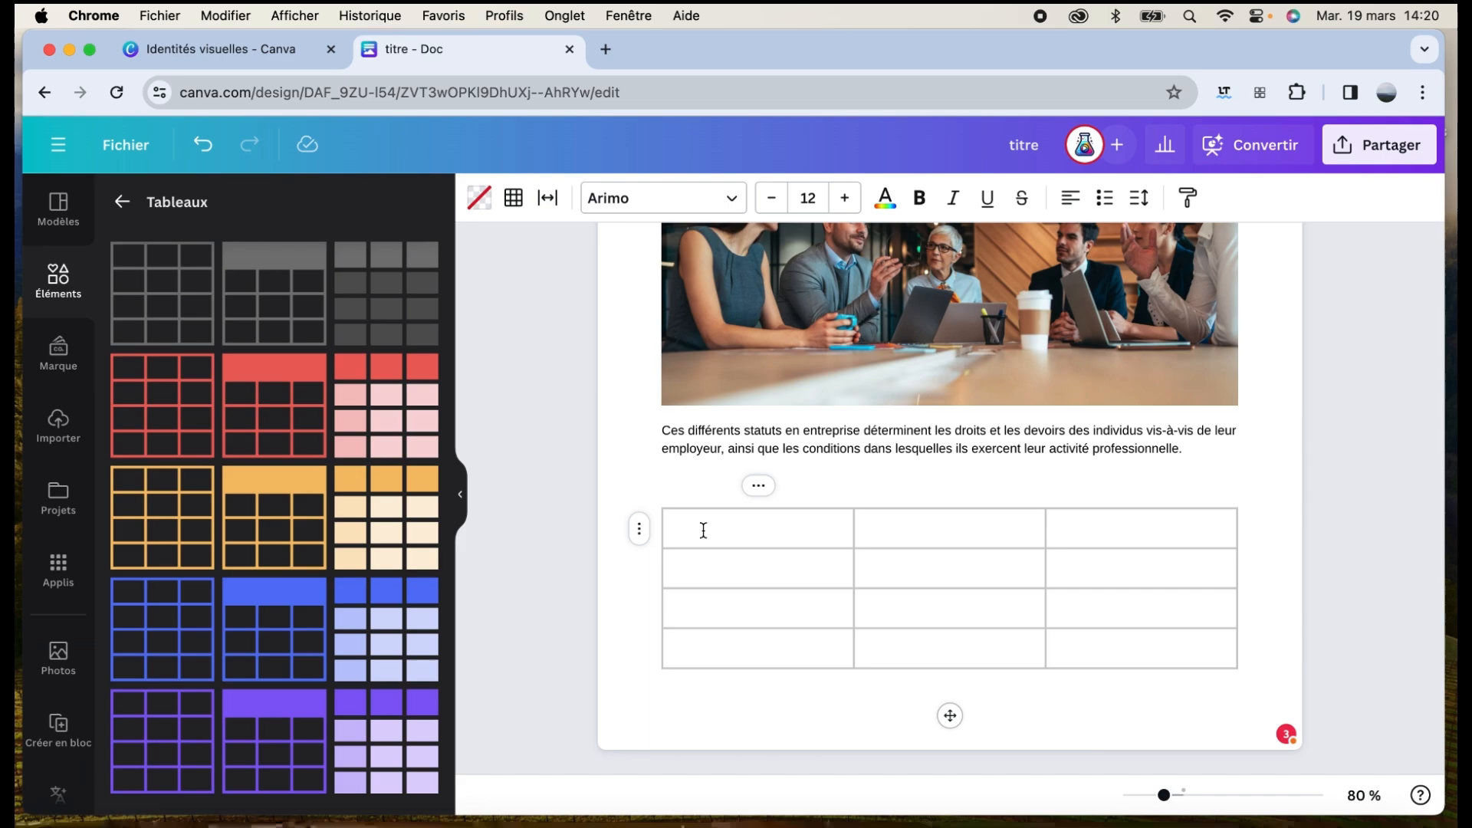
pyautogui.write('element')
pyautogui.click(940, 536)
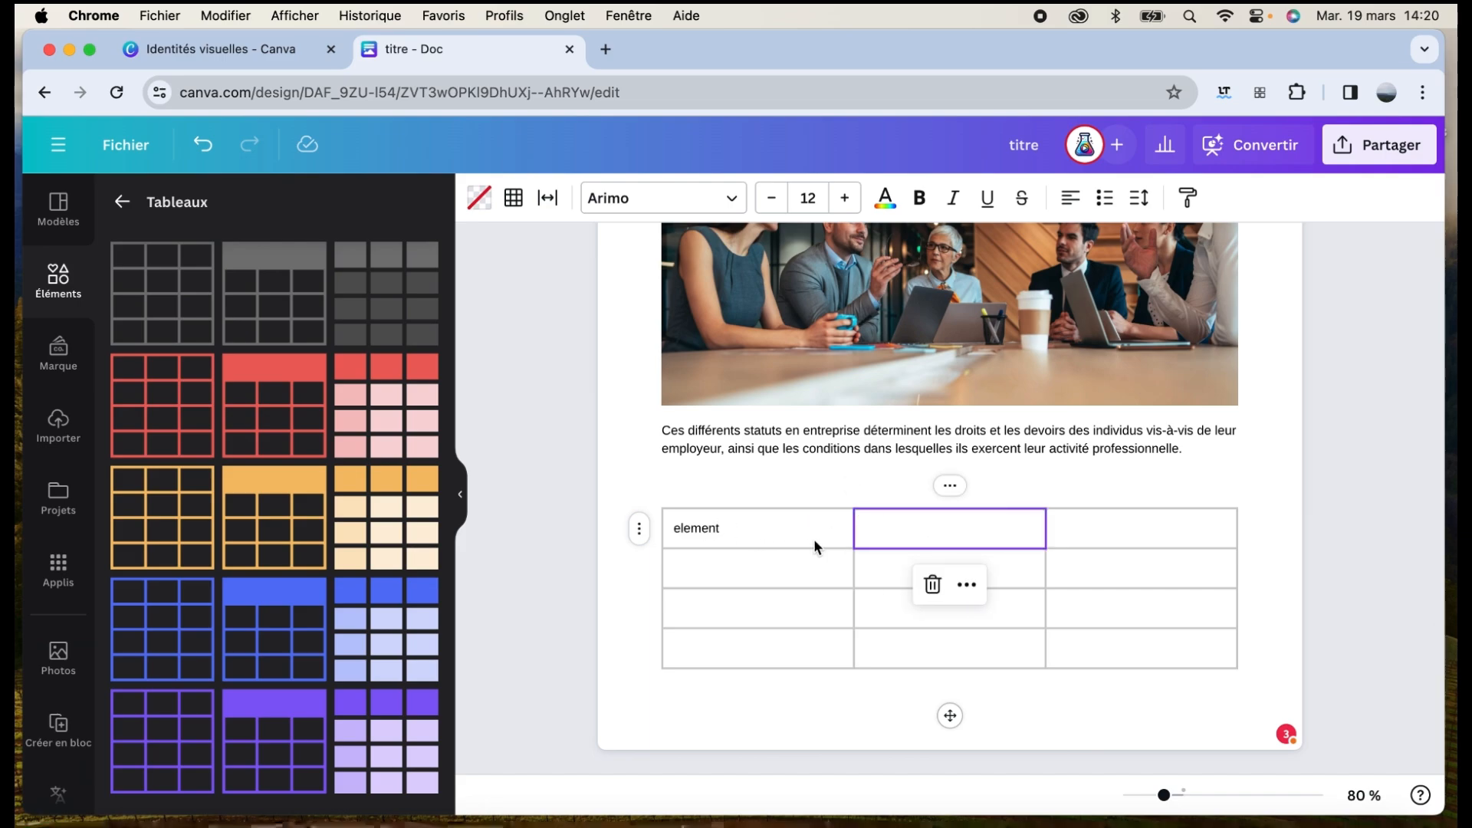
# Add a fifth row to the table, undoing the extra sixth row
pyautogui.moveTo(640, 677)
pyautogui.click(639, 670)
pyautogui.click(639, 673)
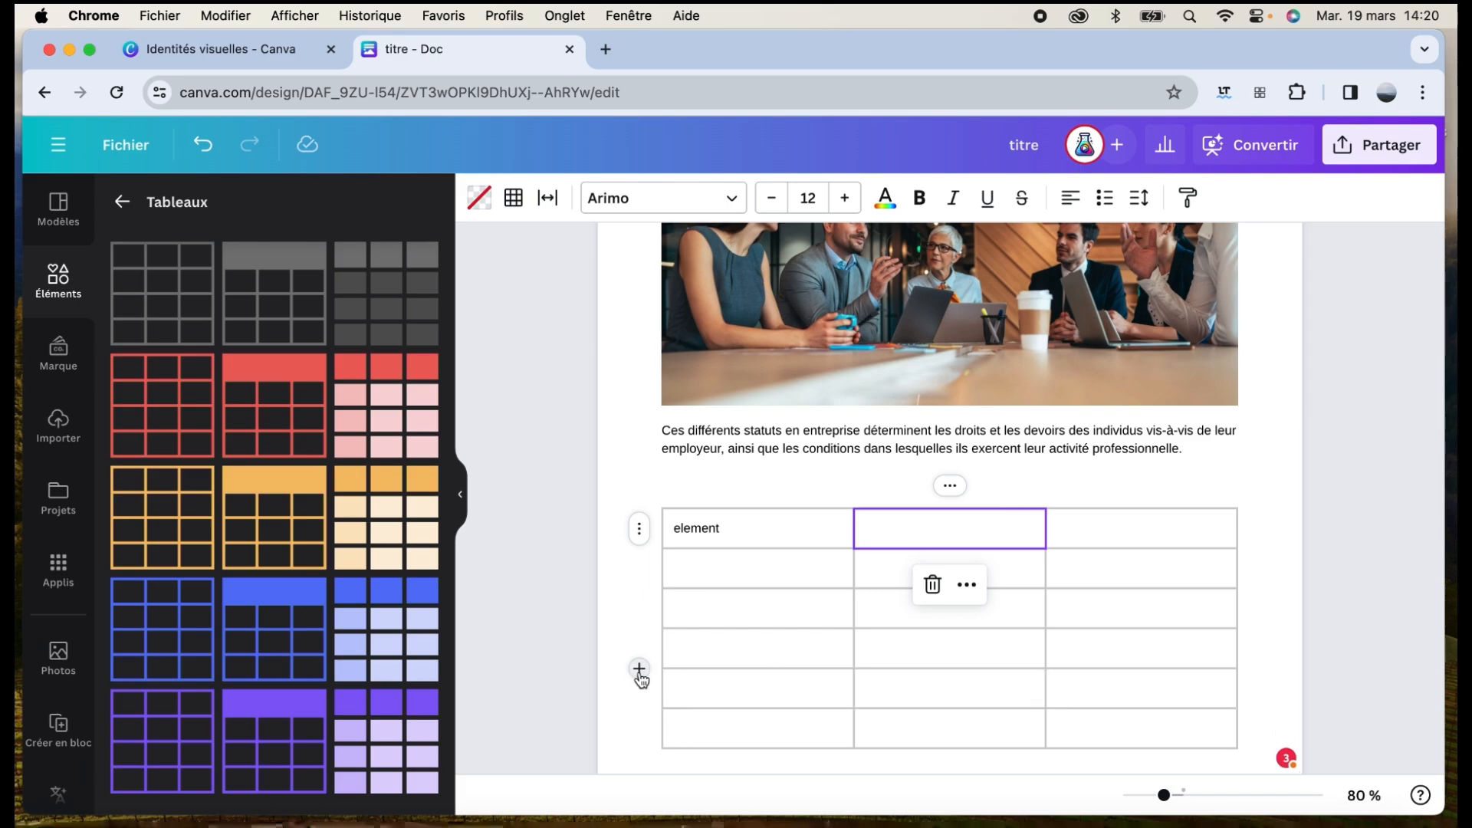
pyautogui.scroll(-2, 639, 673)
pyautogui.press('super+z')
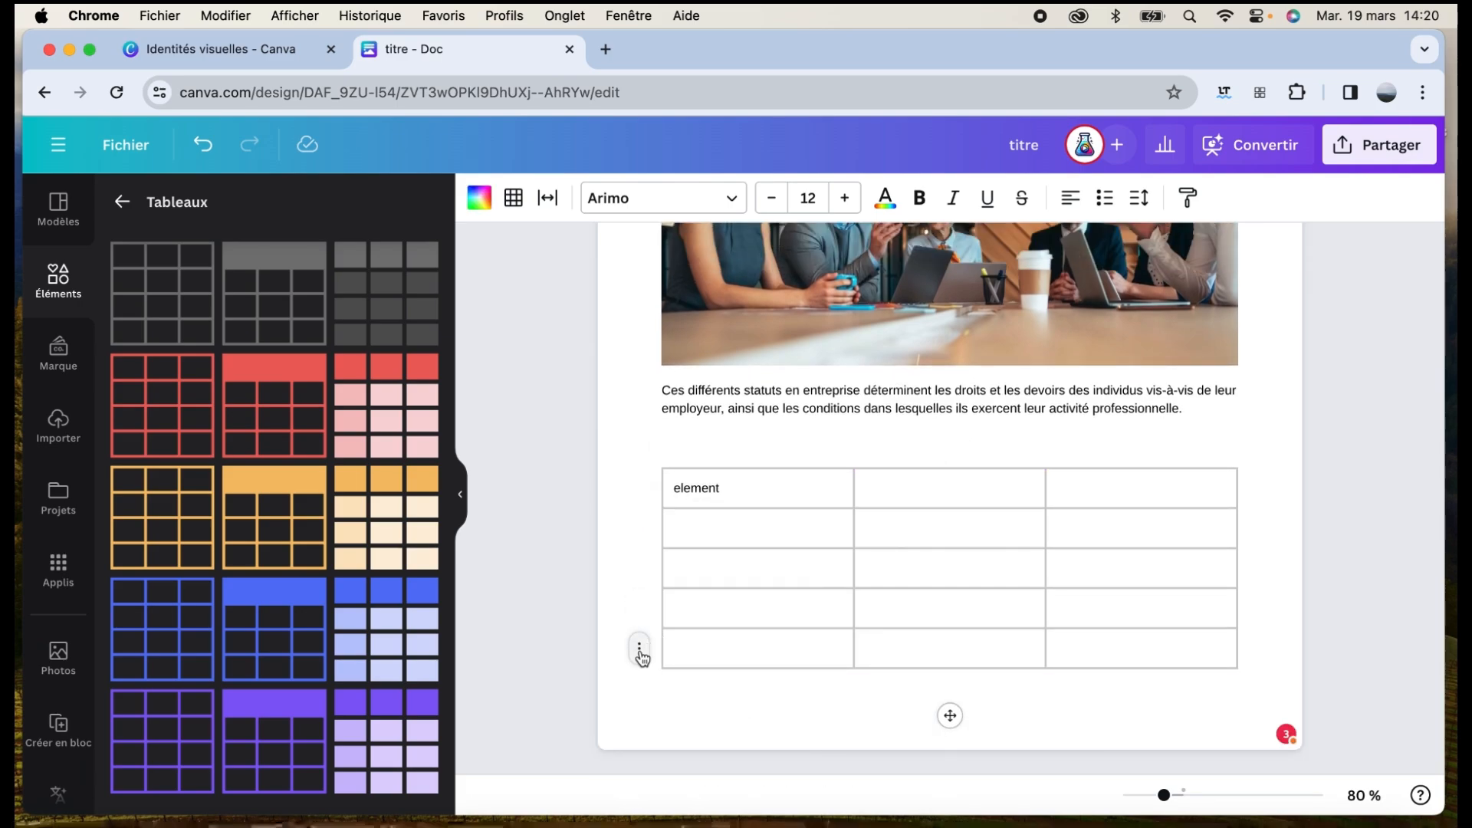
# Open the bottom row's options and select cells in the table's first column
pyautogui.click(639, 649)
pyautogui.click(609, 593)
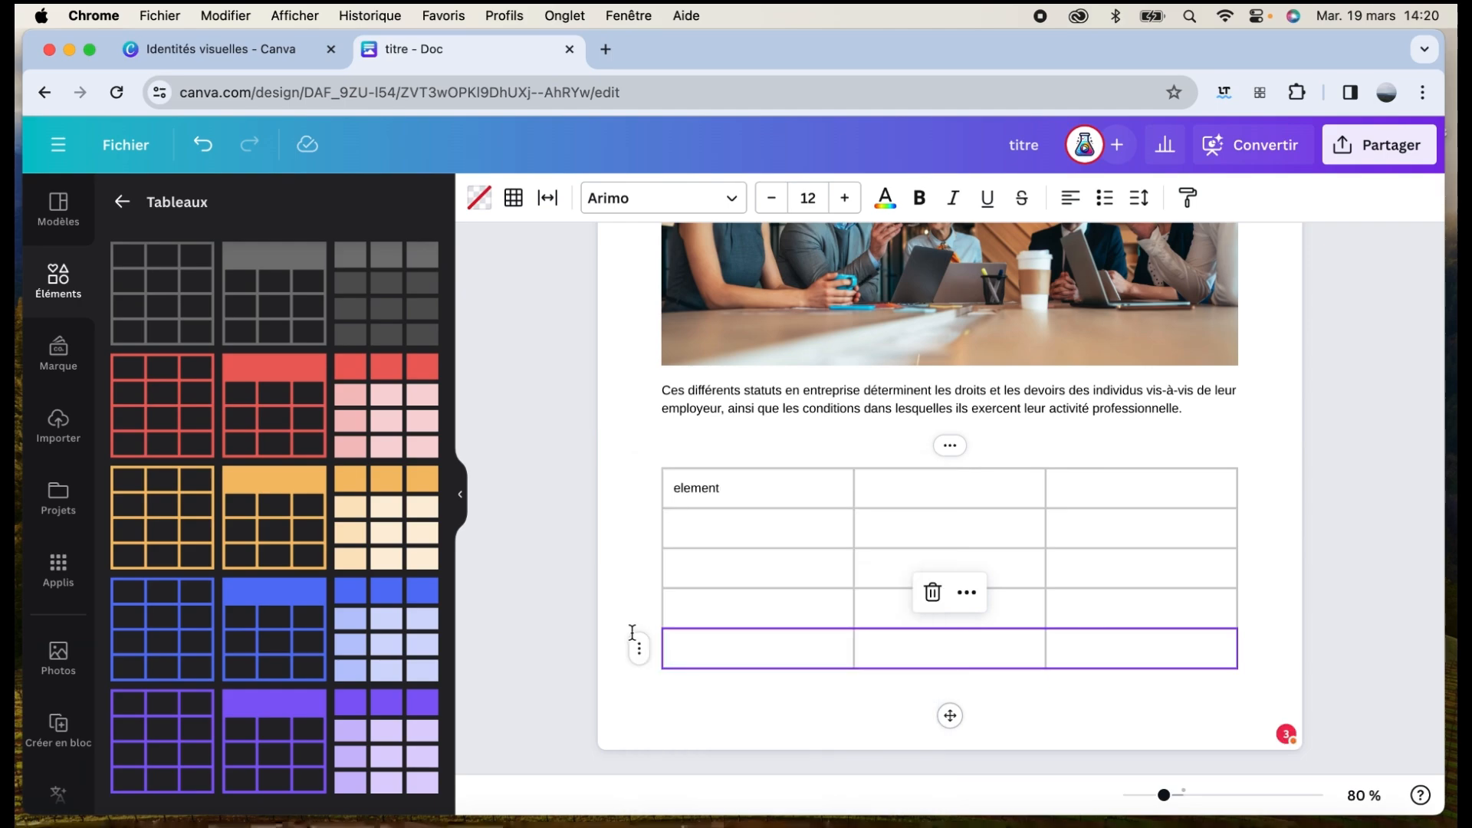
pyautogui.click(657, 605)
pyautogui.click(686, 610)
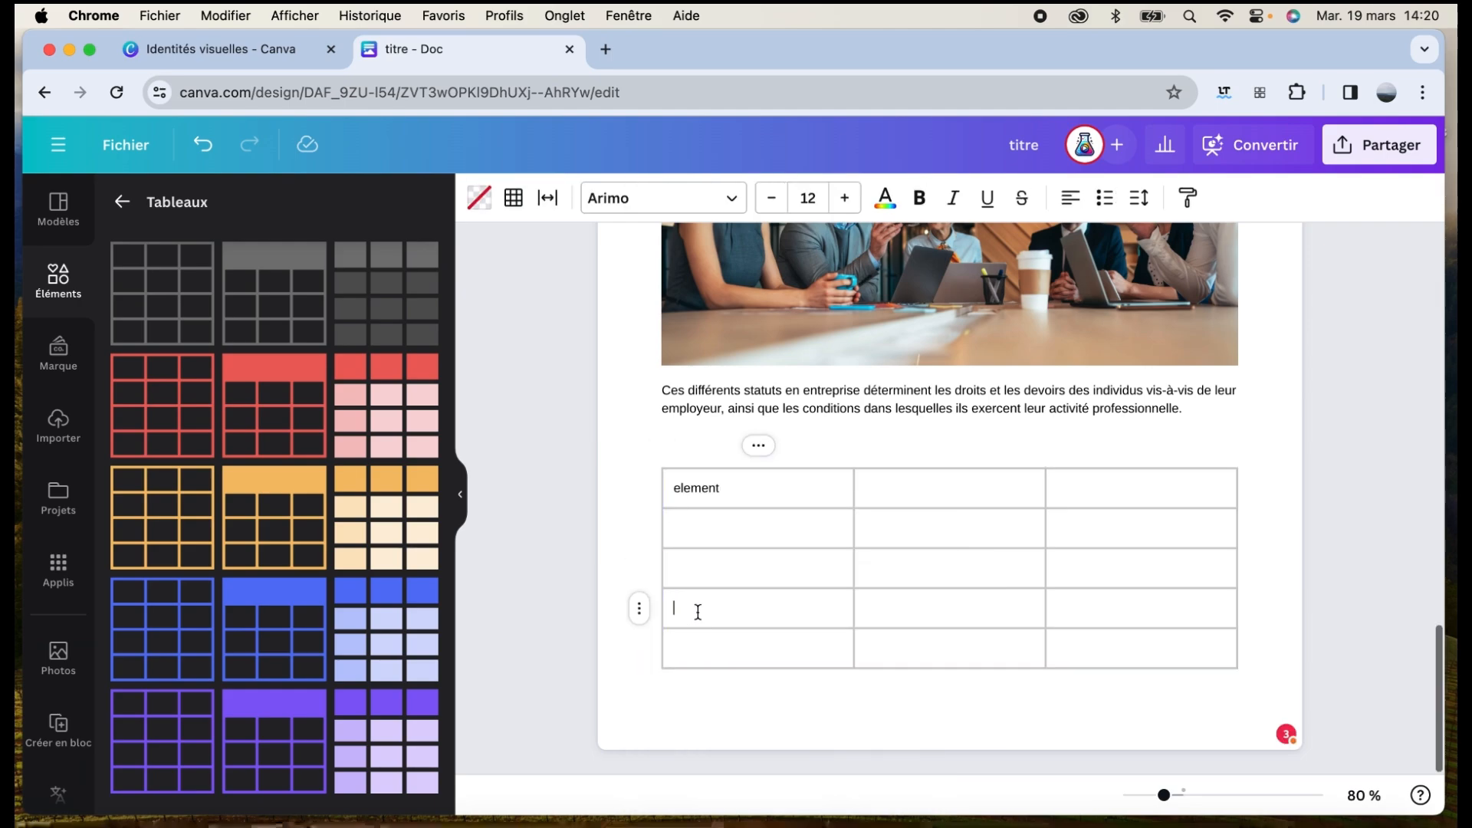
pyautogui.click(683, 519)
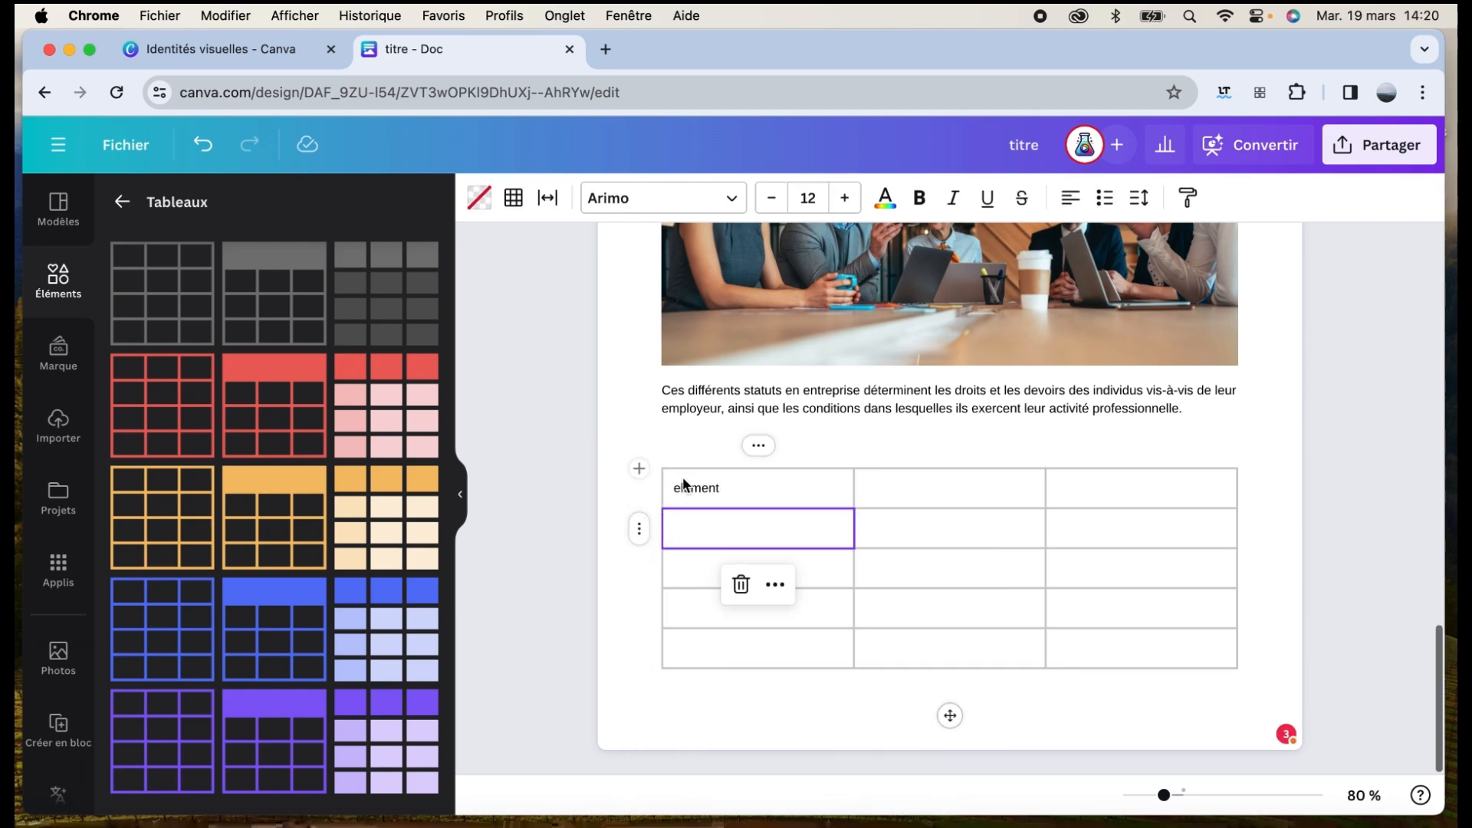
pyautogui.click(681, 493)
pyautogui.click(1153, 491)
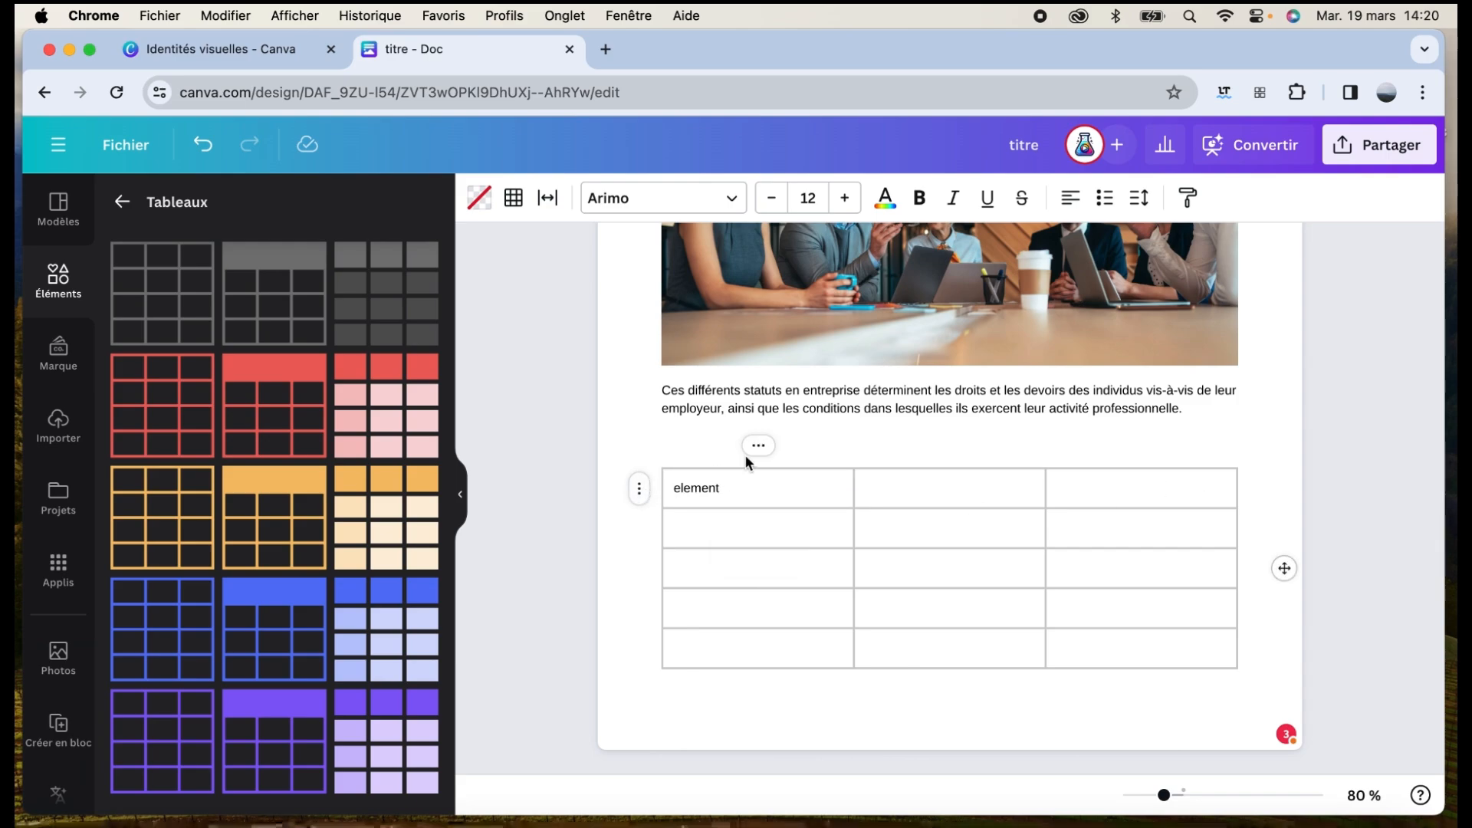
pyautogui.click(713, 528)
# Add a fourth column, delete the second column, then merge the right column's cells
pyautogui.click(758, 447)
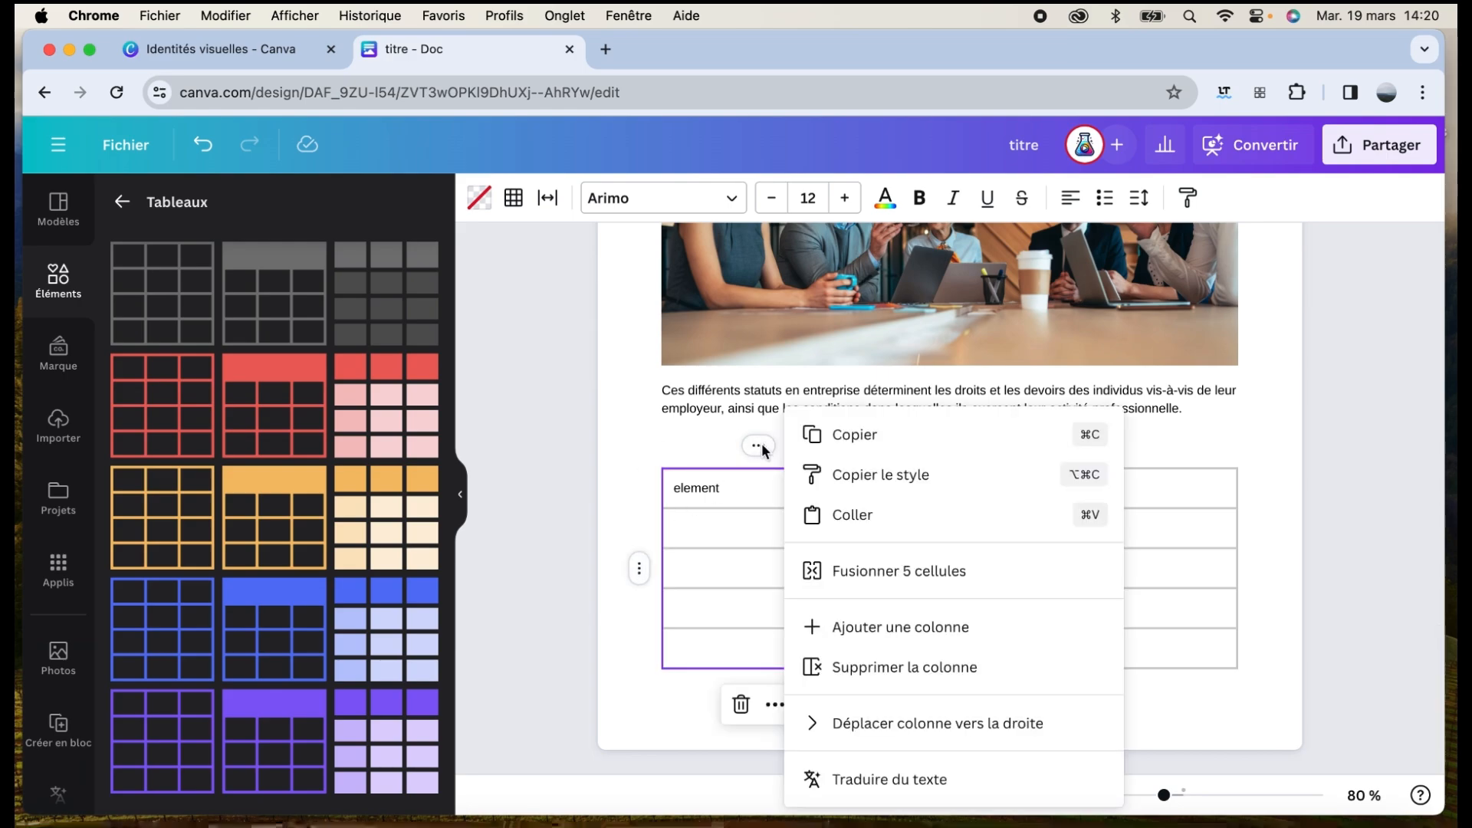
pyautogui.click(822, 630)
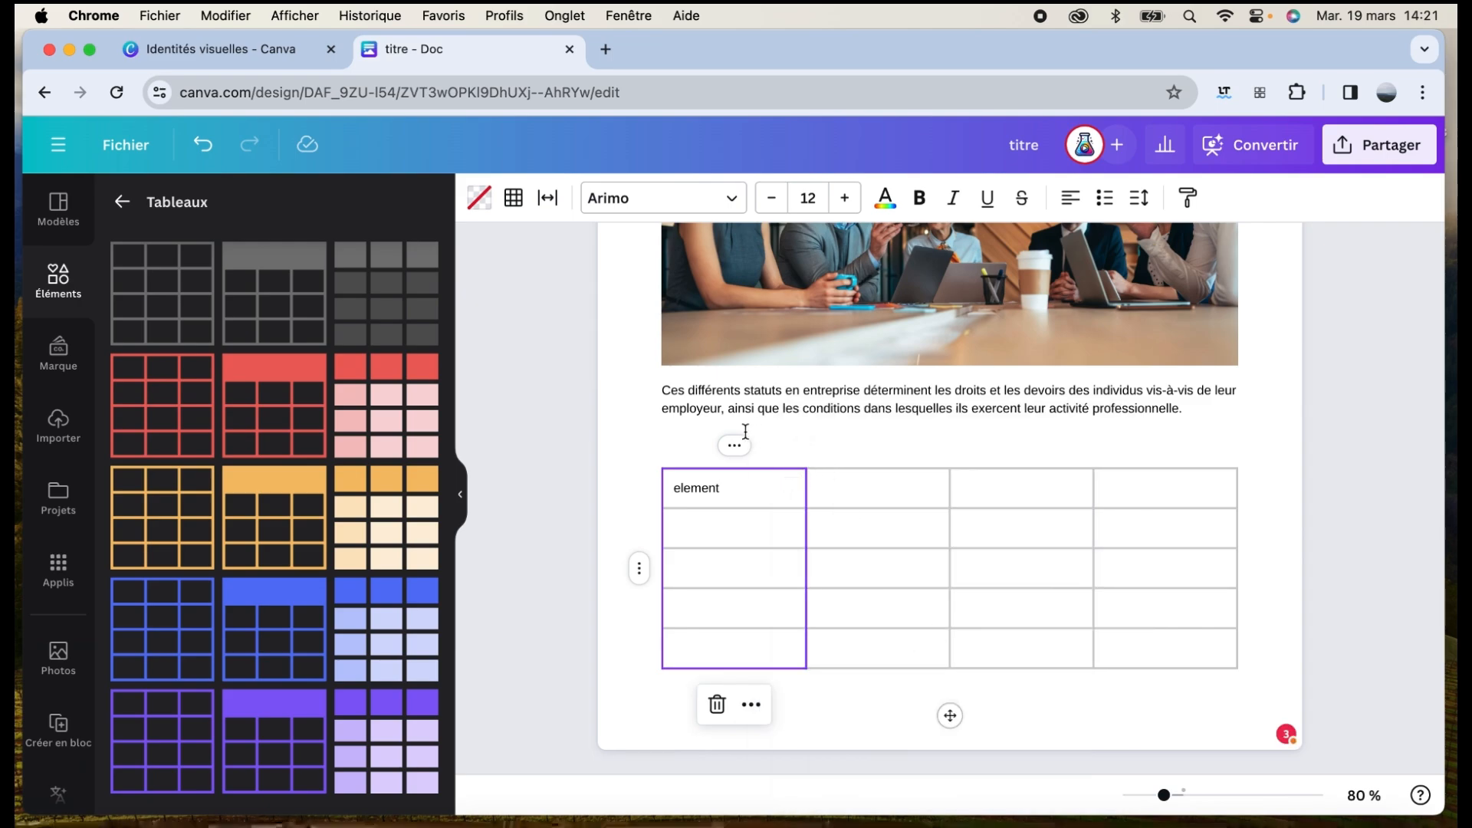
pyautogui.click(878, 447)
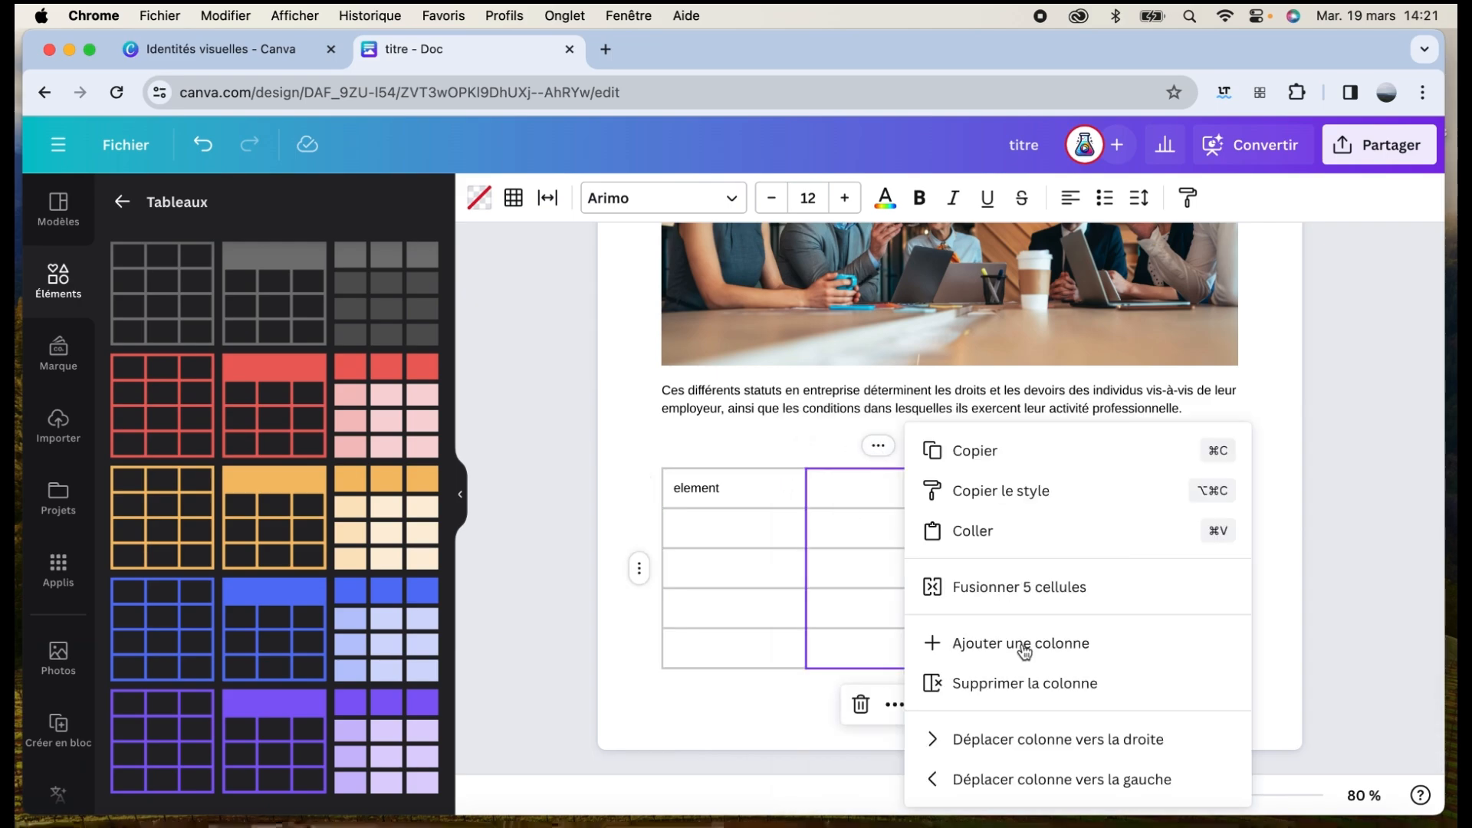
pyautogui.click(1012, 683)
pyautogui.click(949, 445)
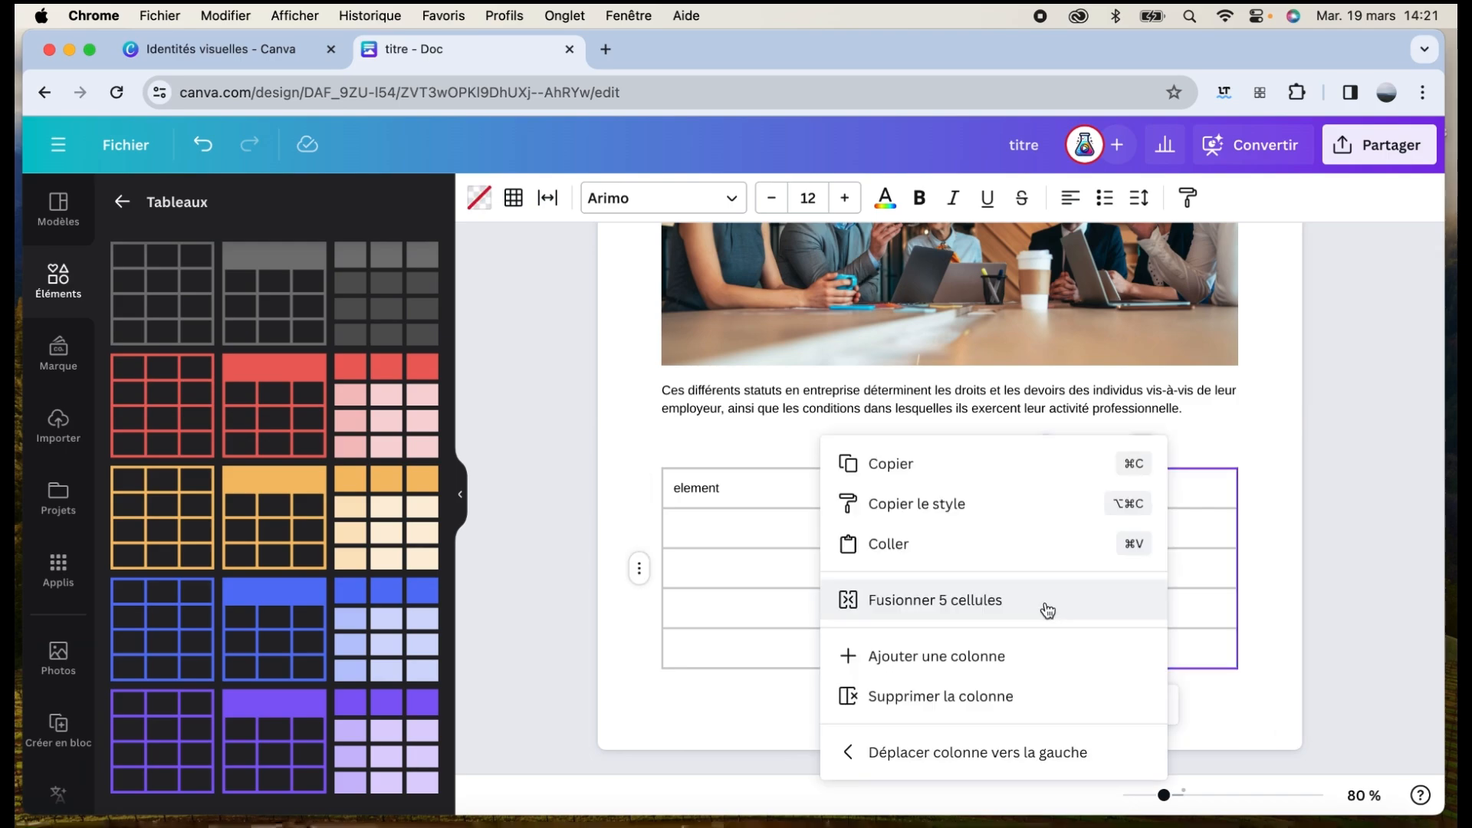
pyautogui.click(1047, 611)
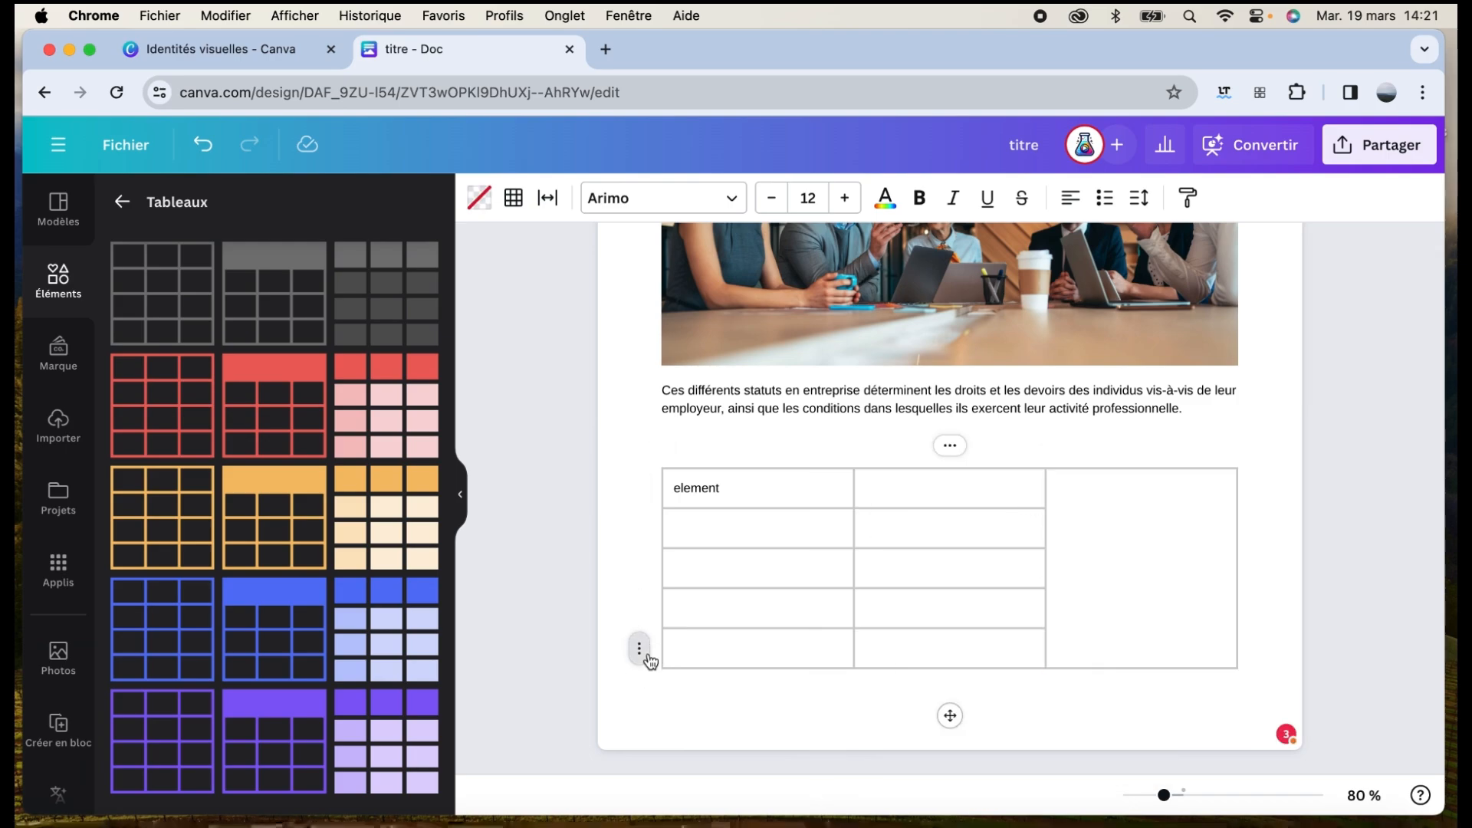
# Undo the merge and add a column so the table has four, then start a line below
pyautogui.click(646, 657)
pyautogui.press('super+z')
pyautogui.click(1237, 449)
pyautogui.click(996, 601)
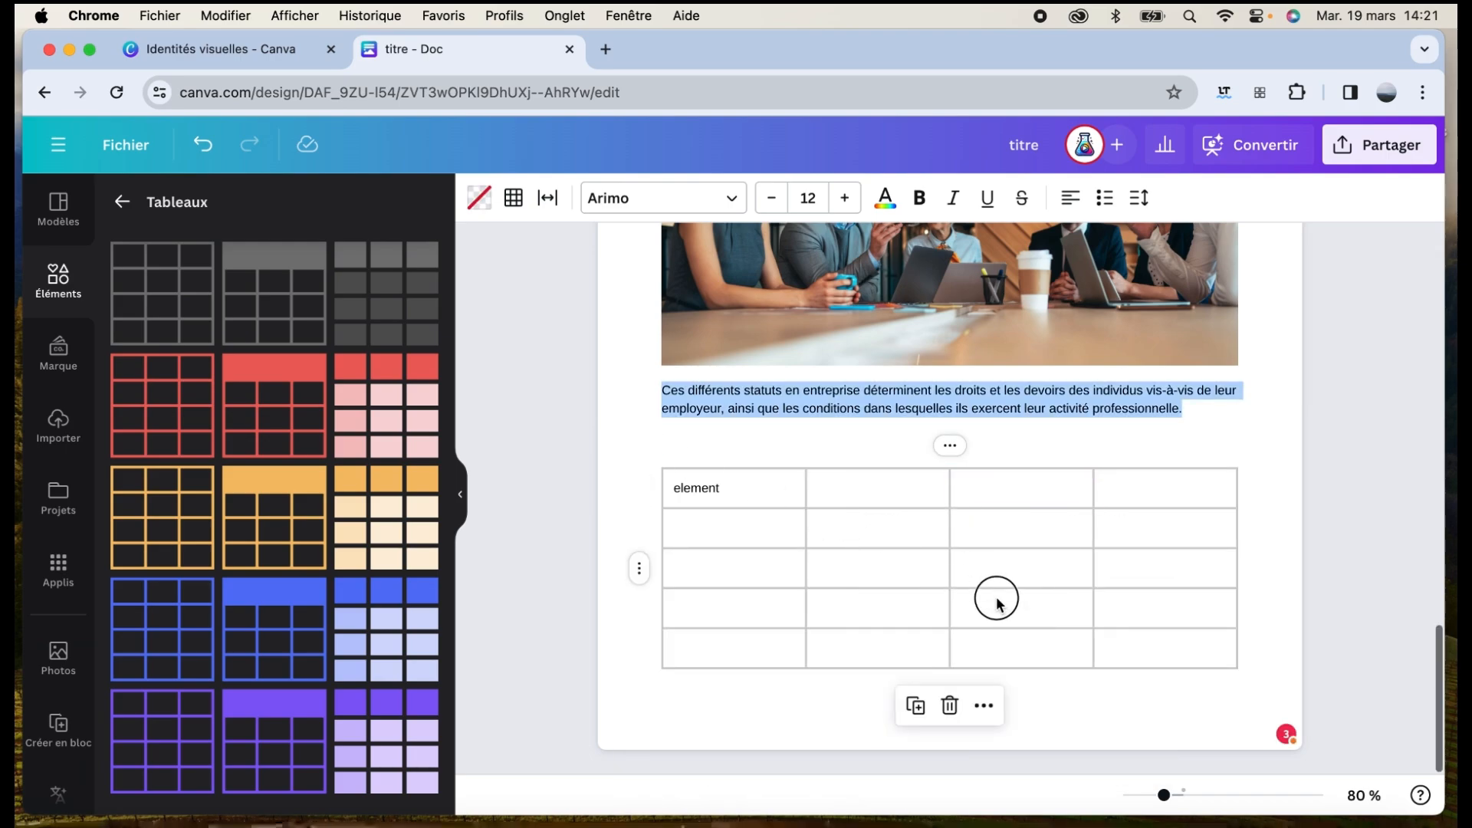
pyautogui.click(1020, 691)
pyautogui.scroll(-2, 958, 613)
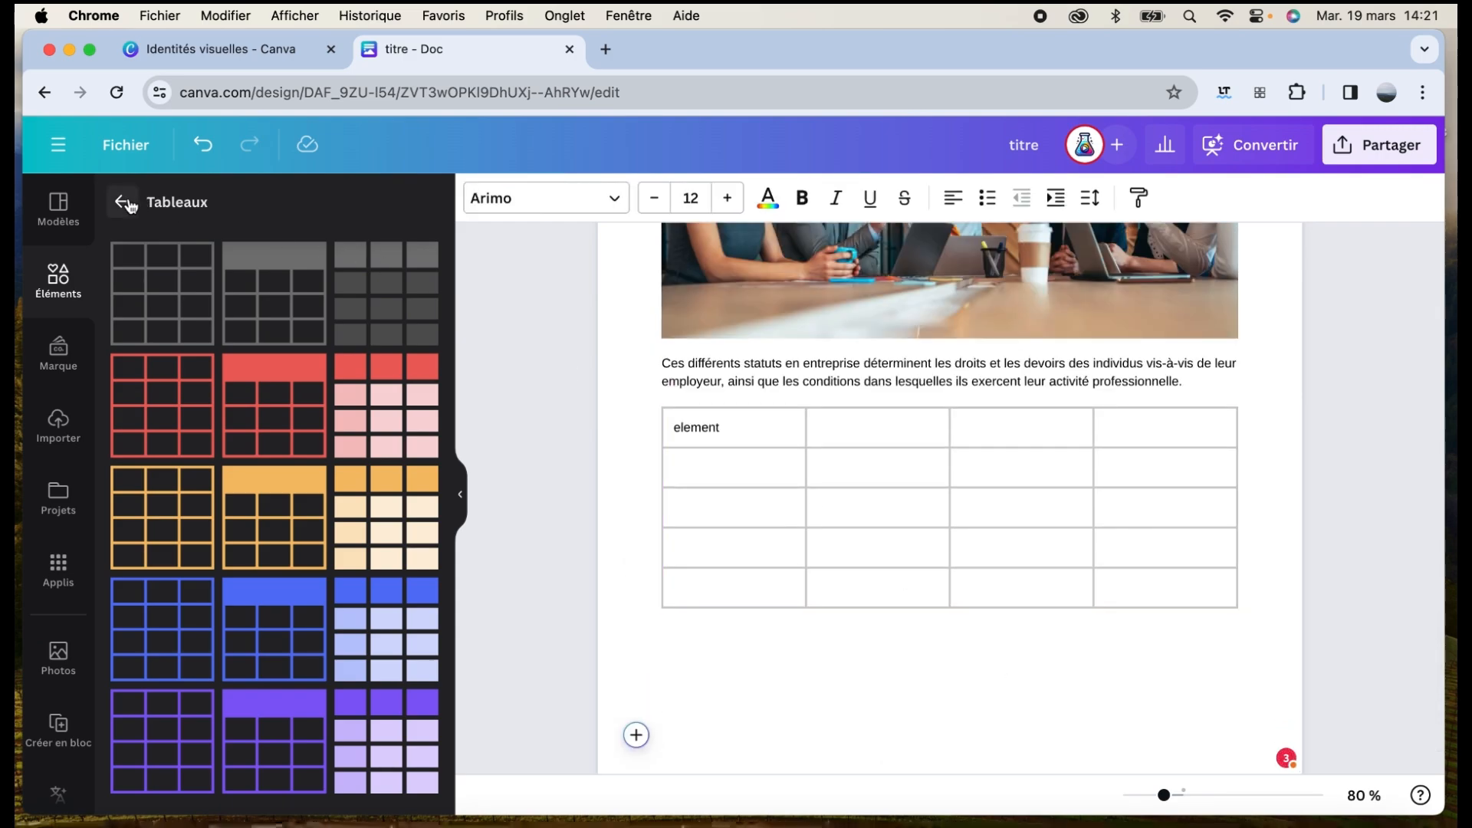
# Insert the first bar chart from Graphiques below the table
pyautogui.click(129, 205)
pyautogui.click(329, 552)
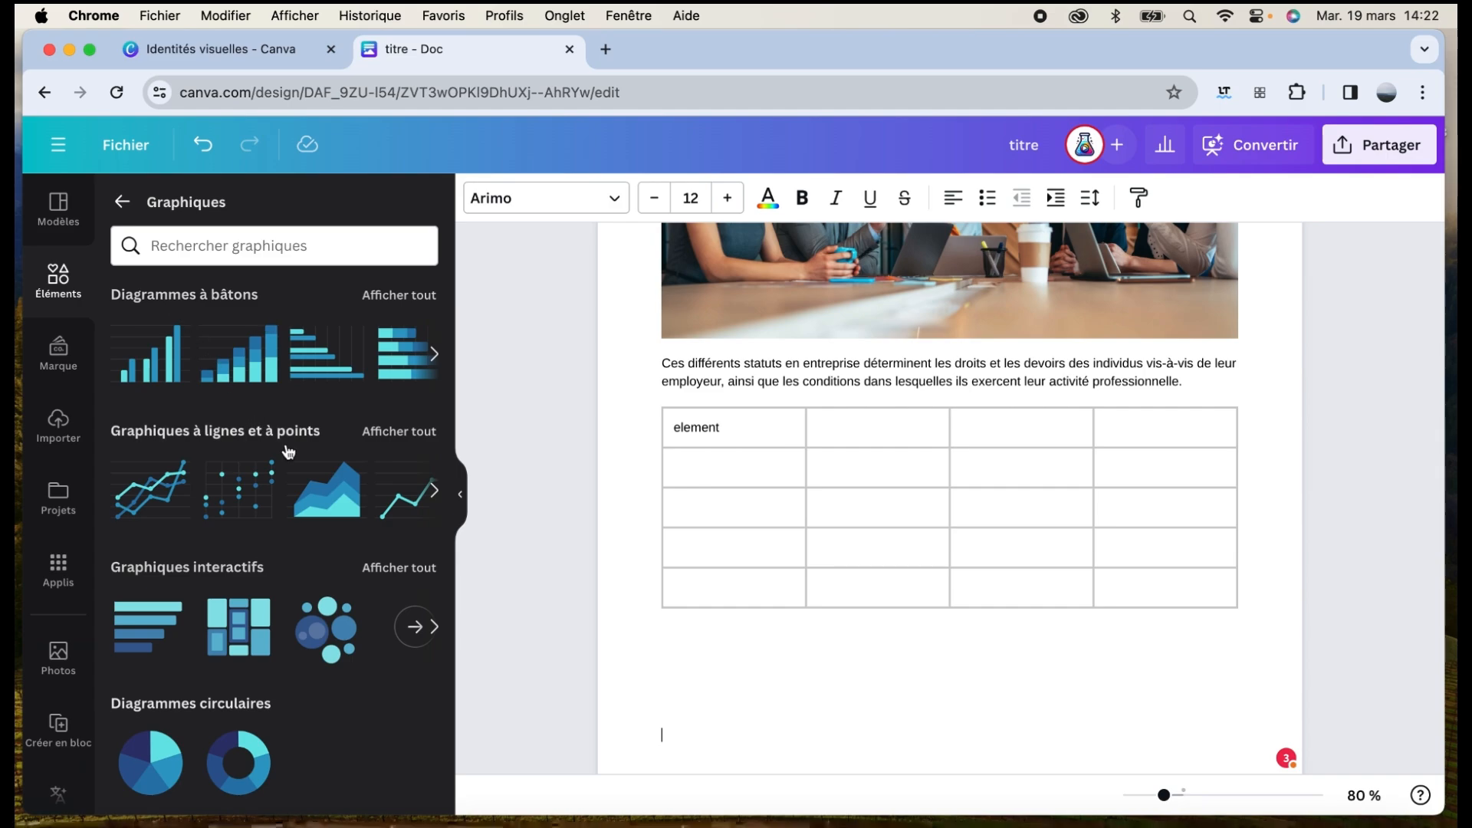
pyautogui.scroll(-2, 267, 490)
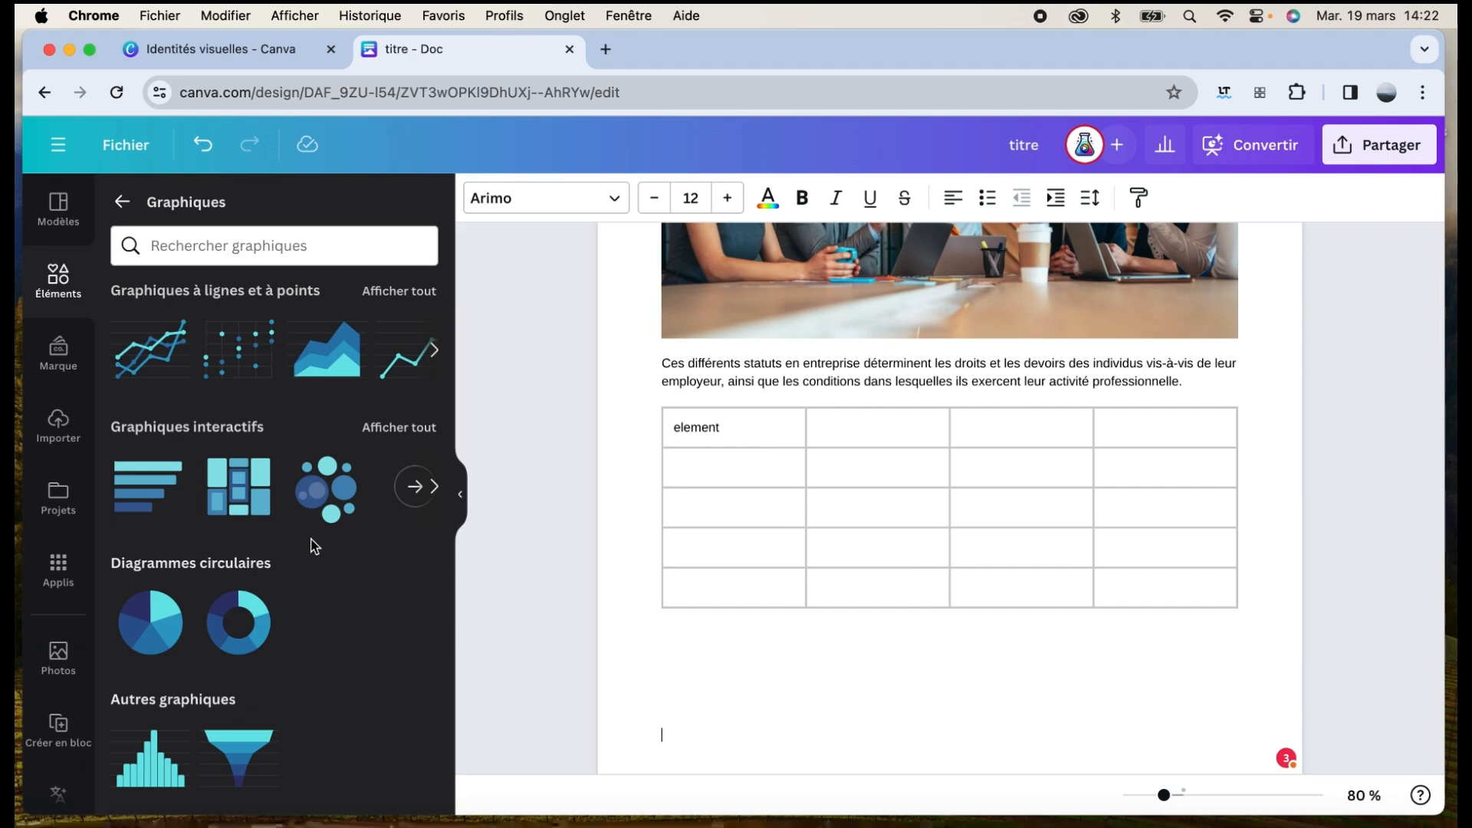
pyautogui.scroll(2, 314, 546)
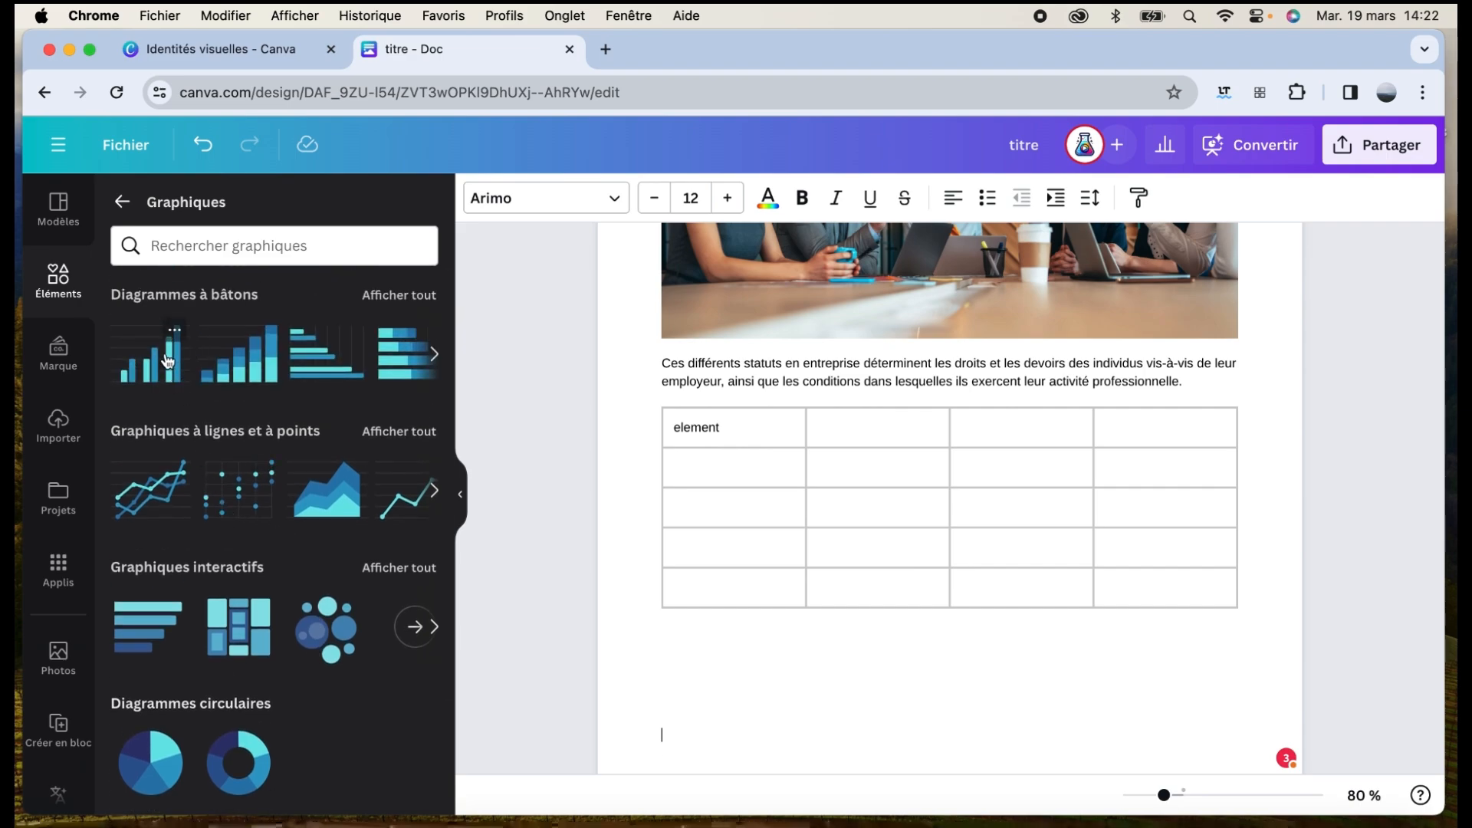
pyautogui.click(168, 361)
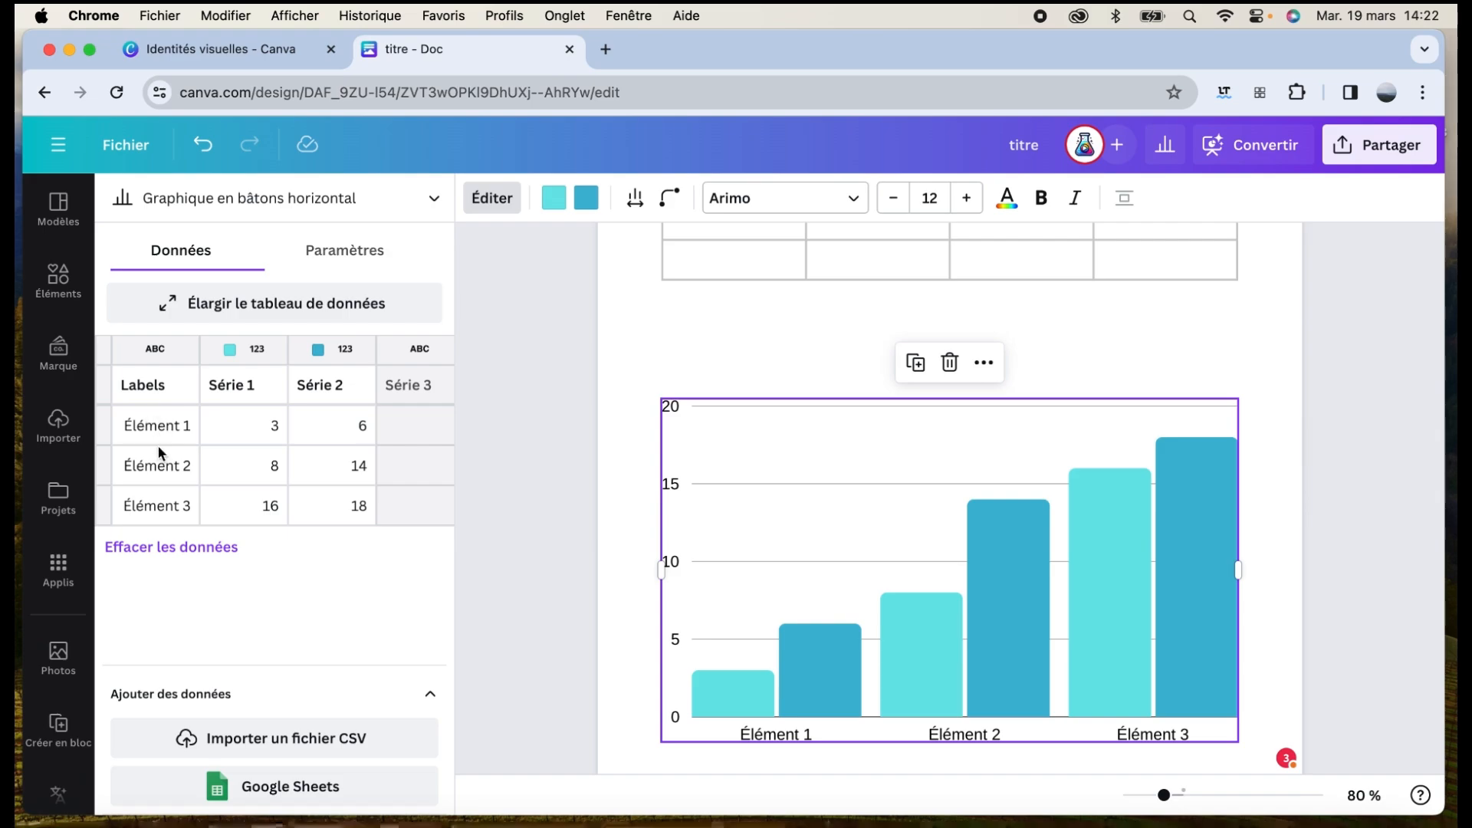
# Add two empty data rows and inspect the Série and Élément cells in the chart's data table
pyautogui.click(181, 503)
pyautogui.click(158, 543)
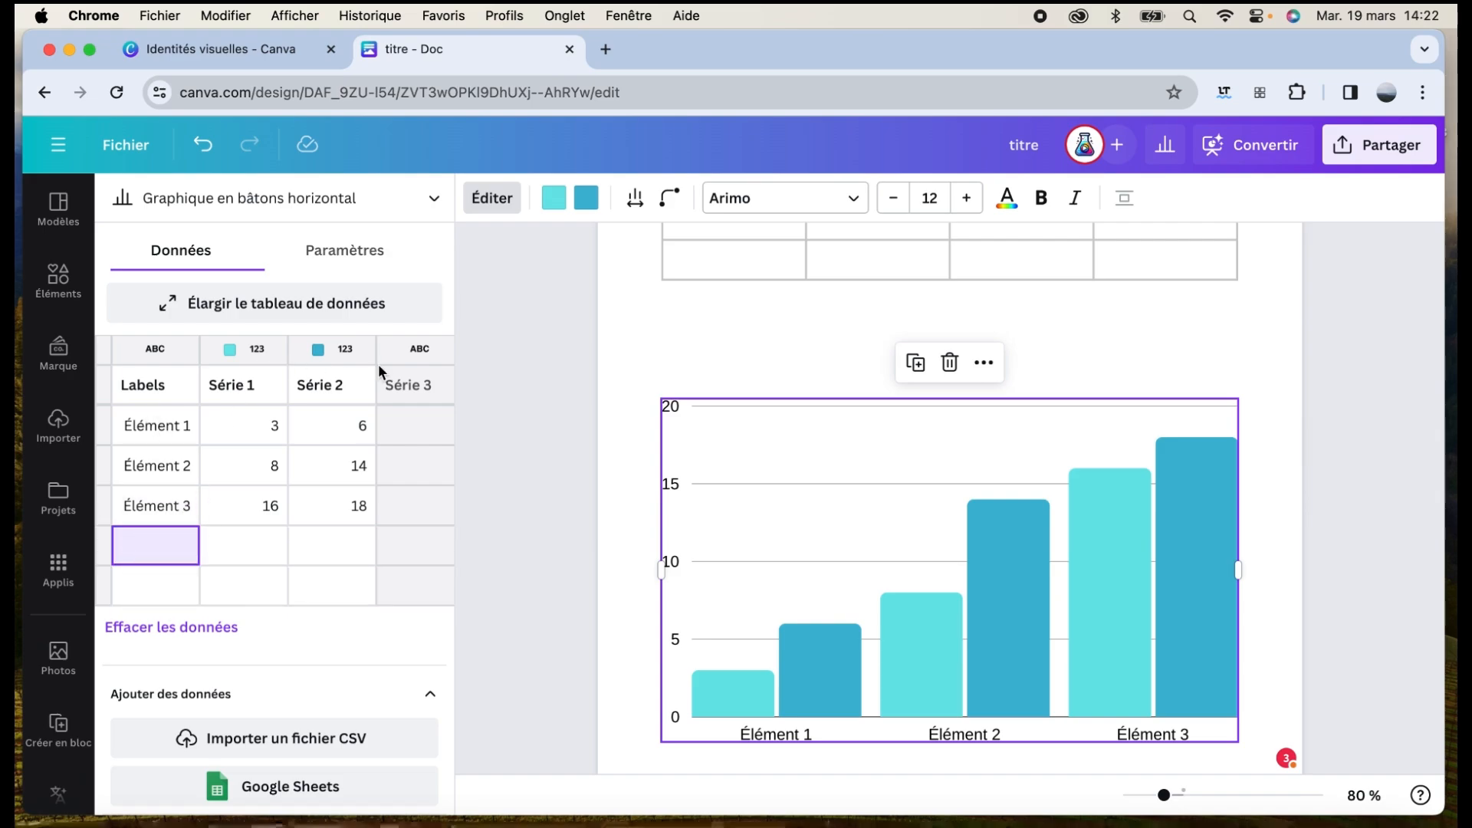
pyautogui.hscroll(5, 383, 361)
pyautogui.click(330, 351)
pyautogui.hscroll(-5, 330, 360)
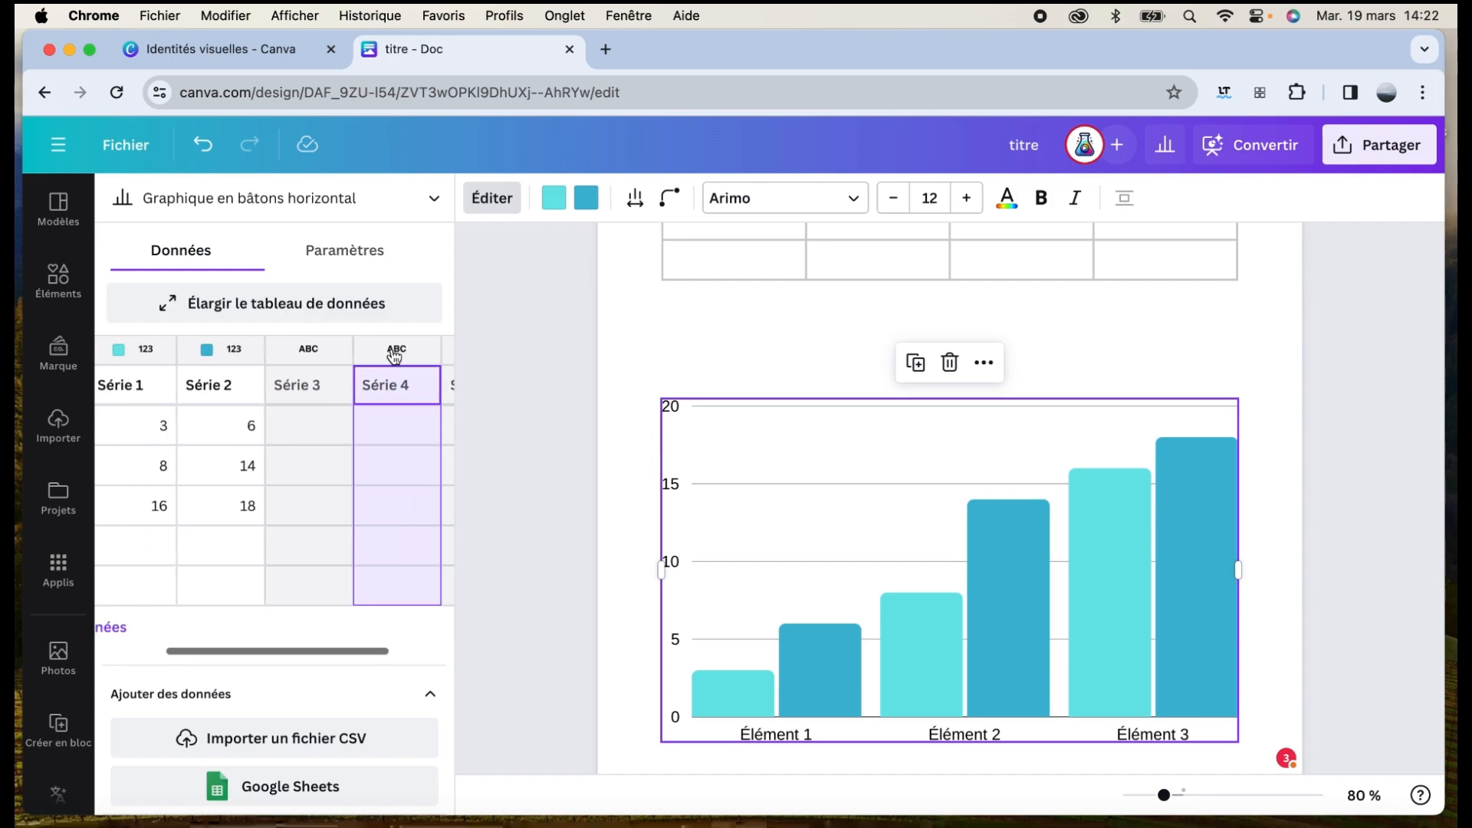
pyautogui.hscroll(4, 238, 416)
pyautogui.click(238, 384)
pyautogui.hscroll(-4, 234, 387)
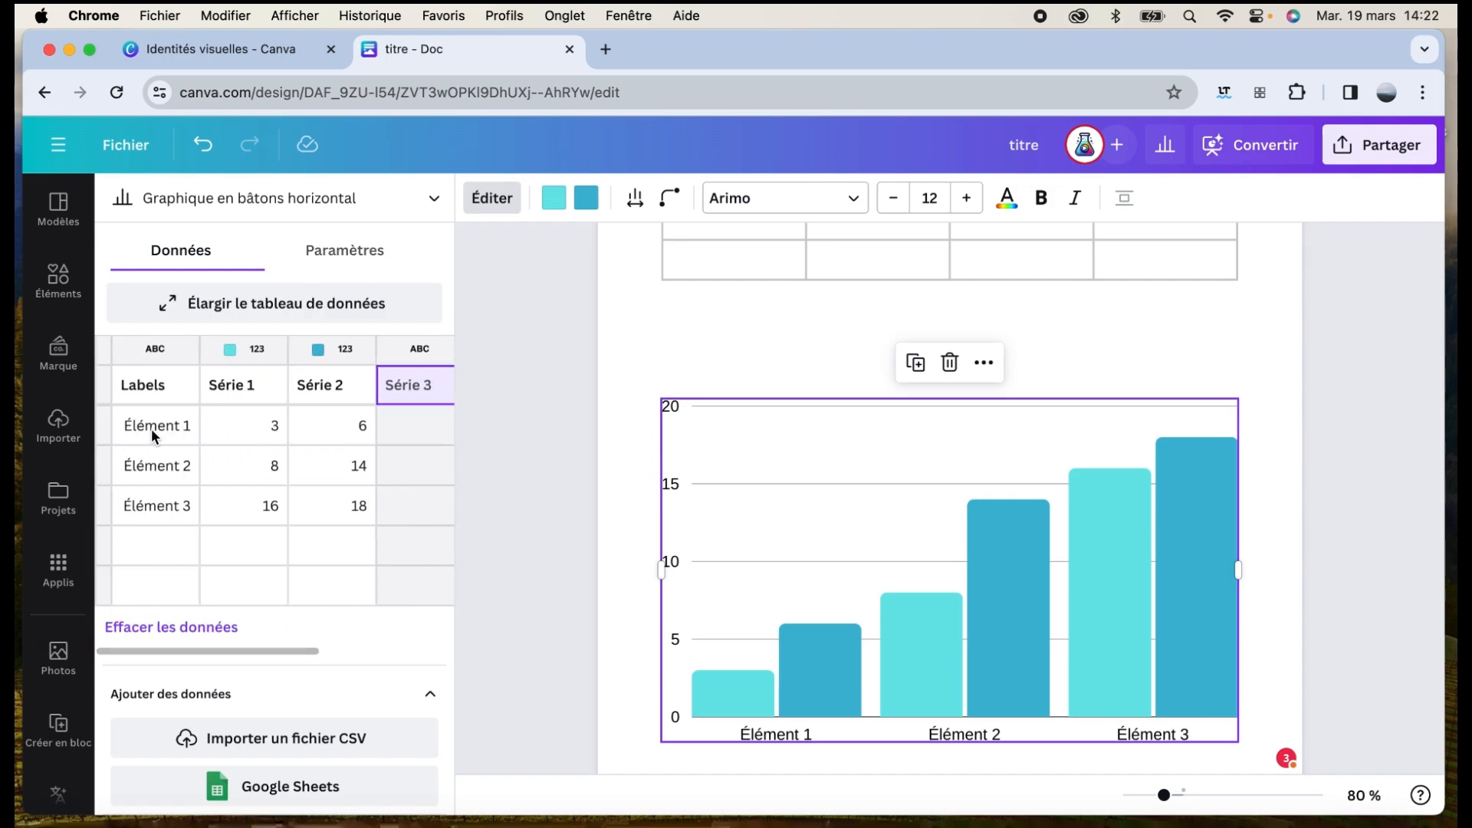
pyautogui.click(185, 425)
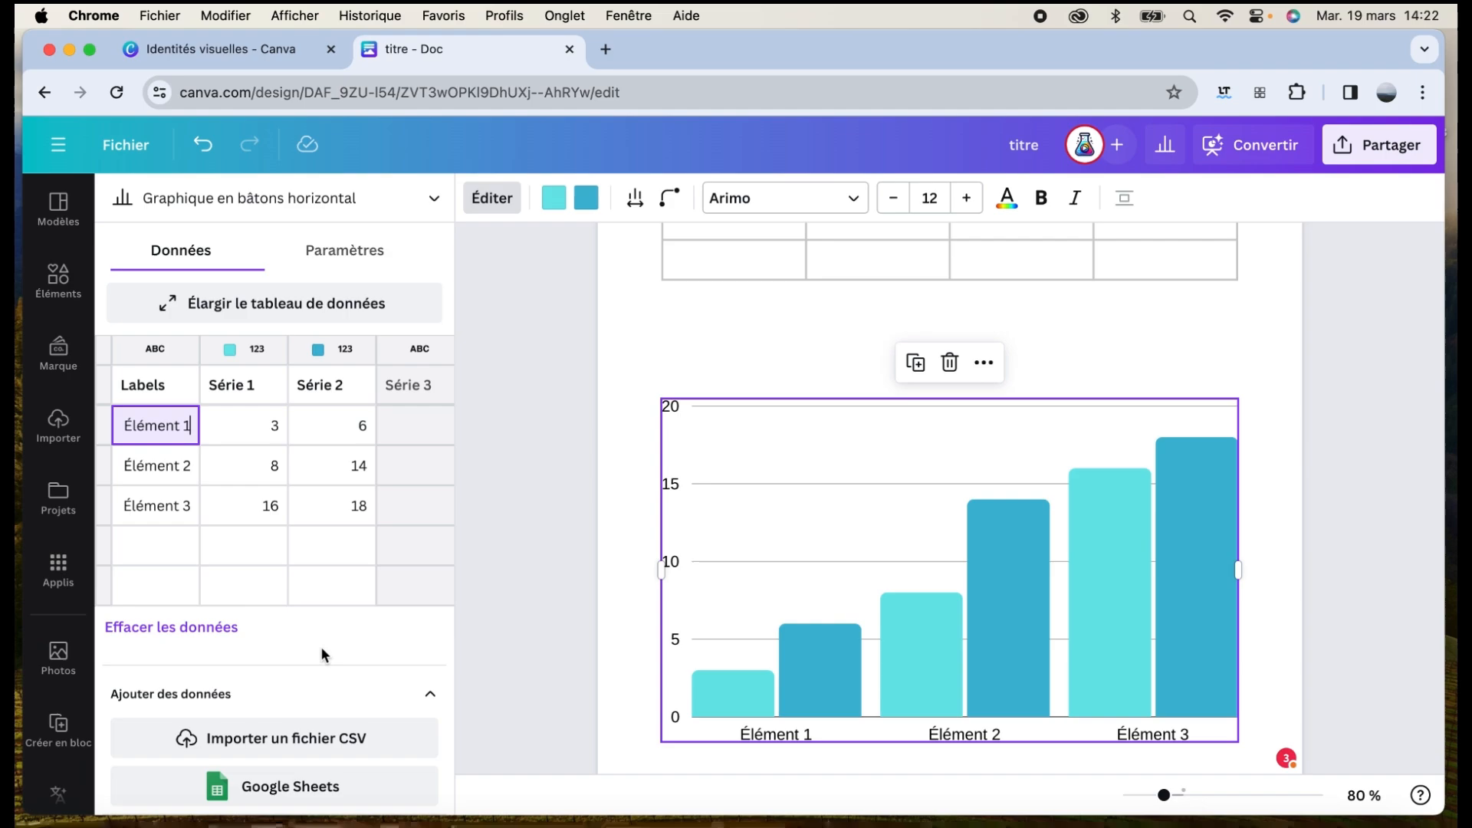
pyautogui.scroll(-1, 321, 646)
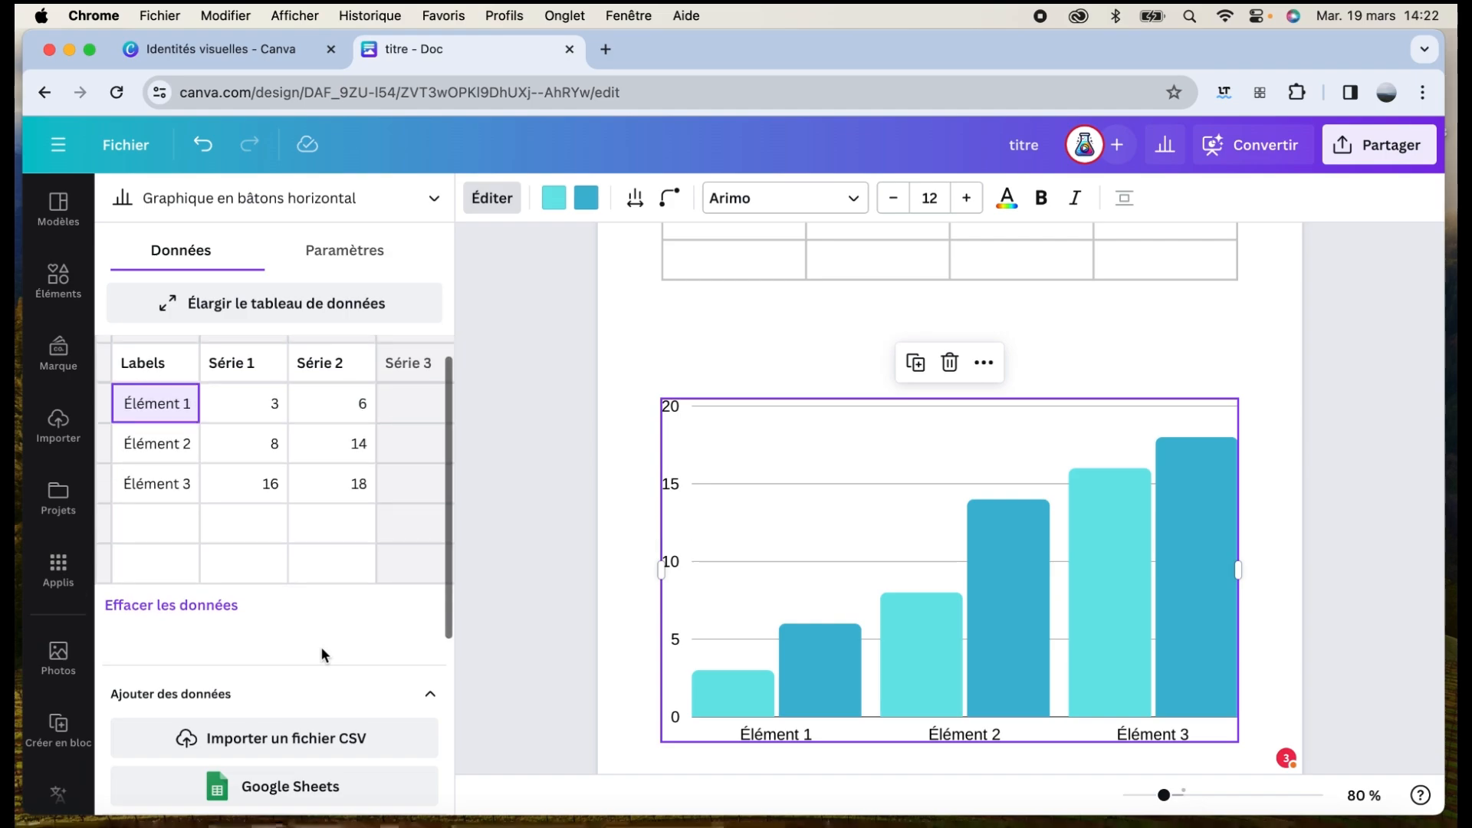
# Link the chart to the Tableau Google Sheets range A1:E7 and update it from the sheet
pyautogui.click(300, 788)
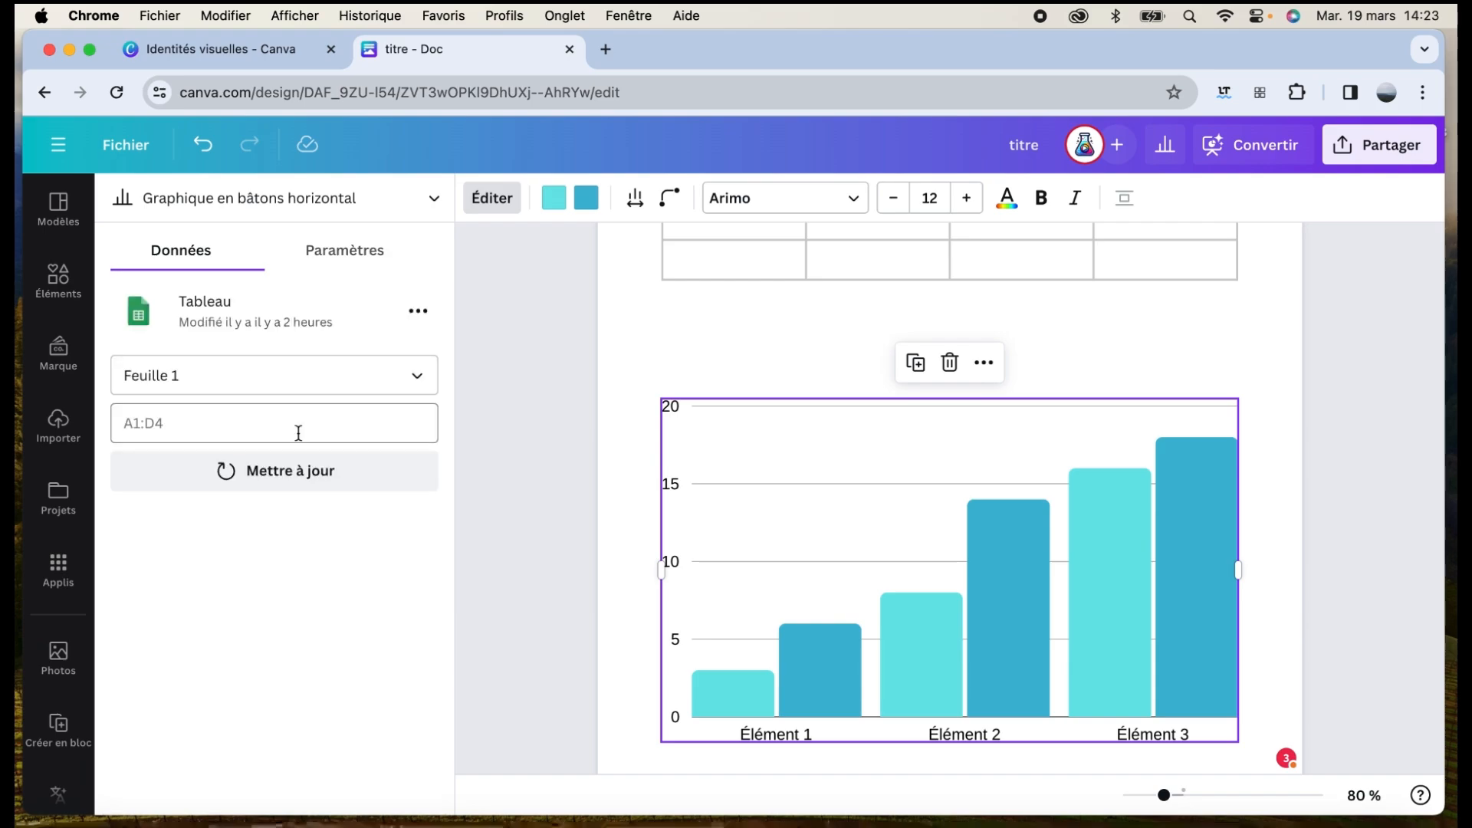
pyautogui.click(216, 325)
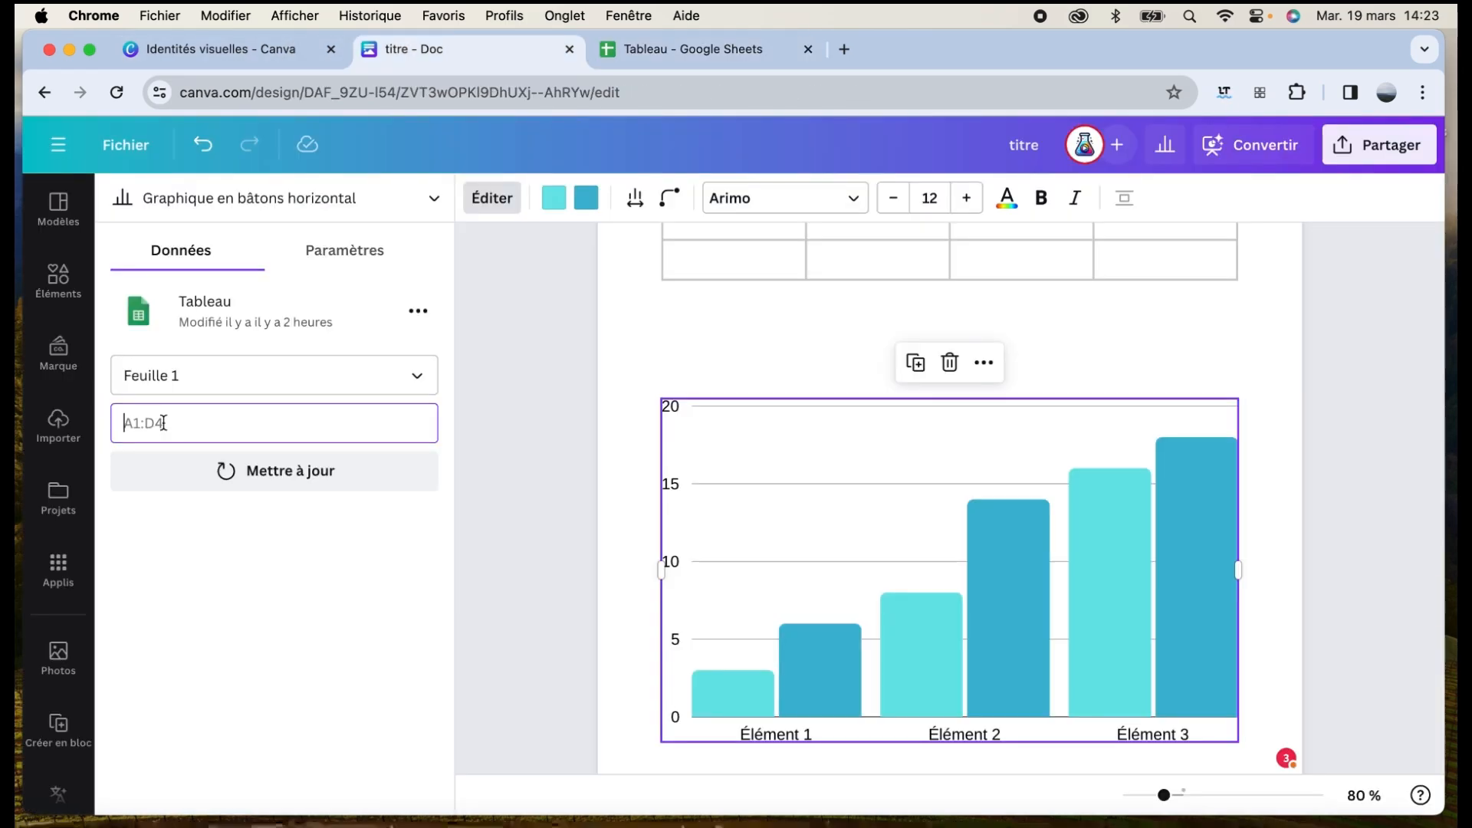
pyautogui.write('A')
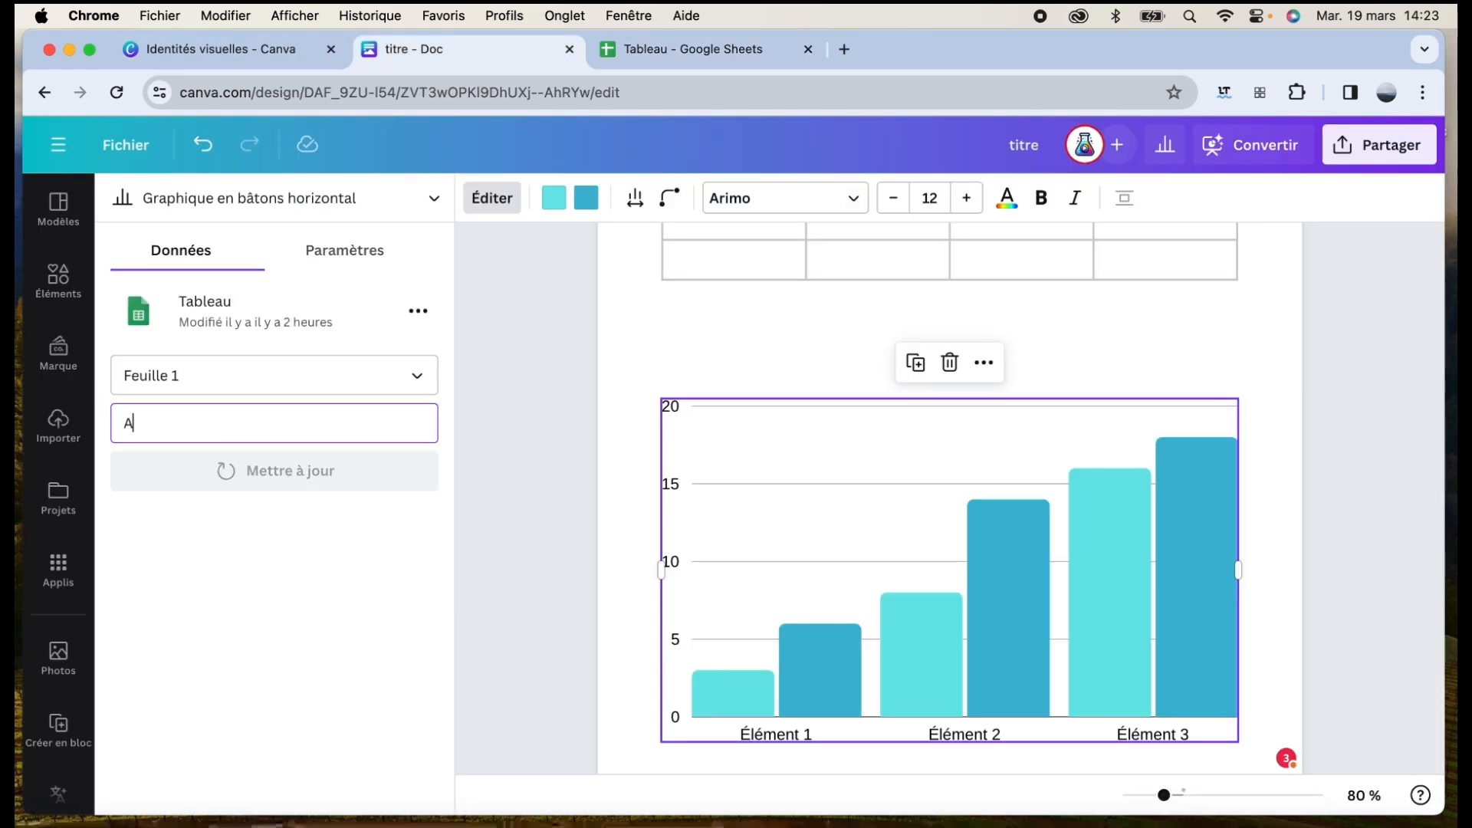
pyautogui.click(391, 49)
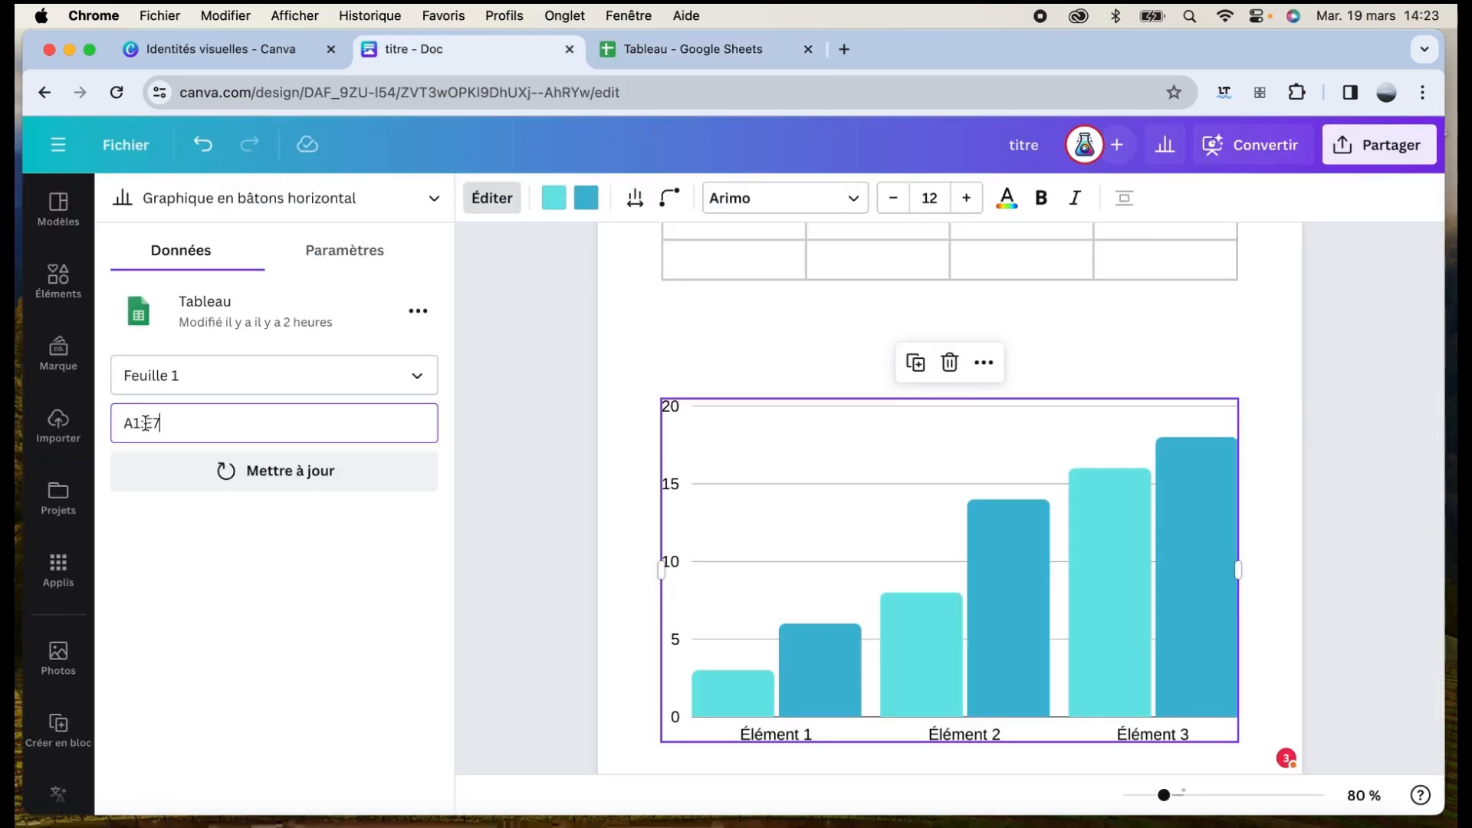
pyautogui.click(257, 471)
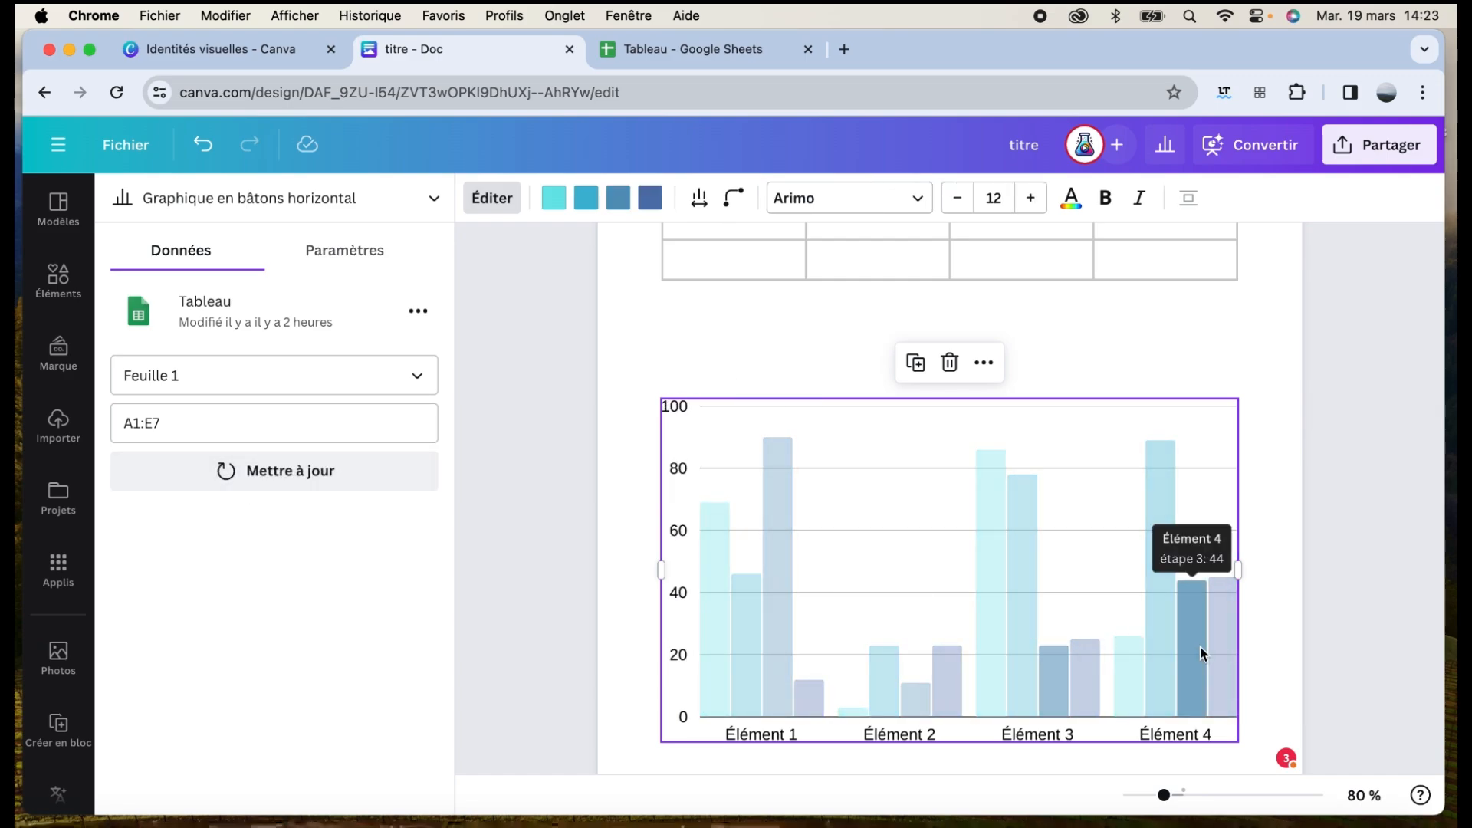
pyautogui.hotkey('ctrl', 'Tab')
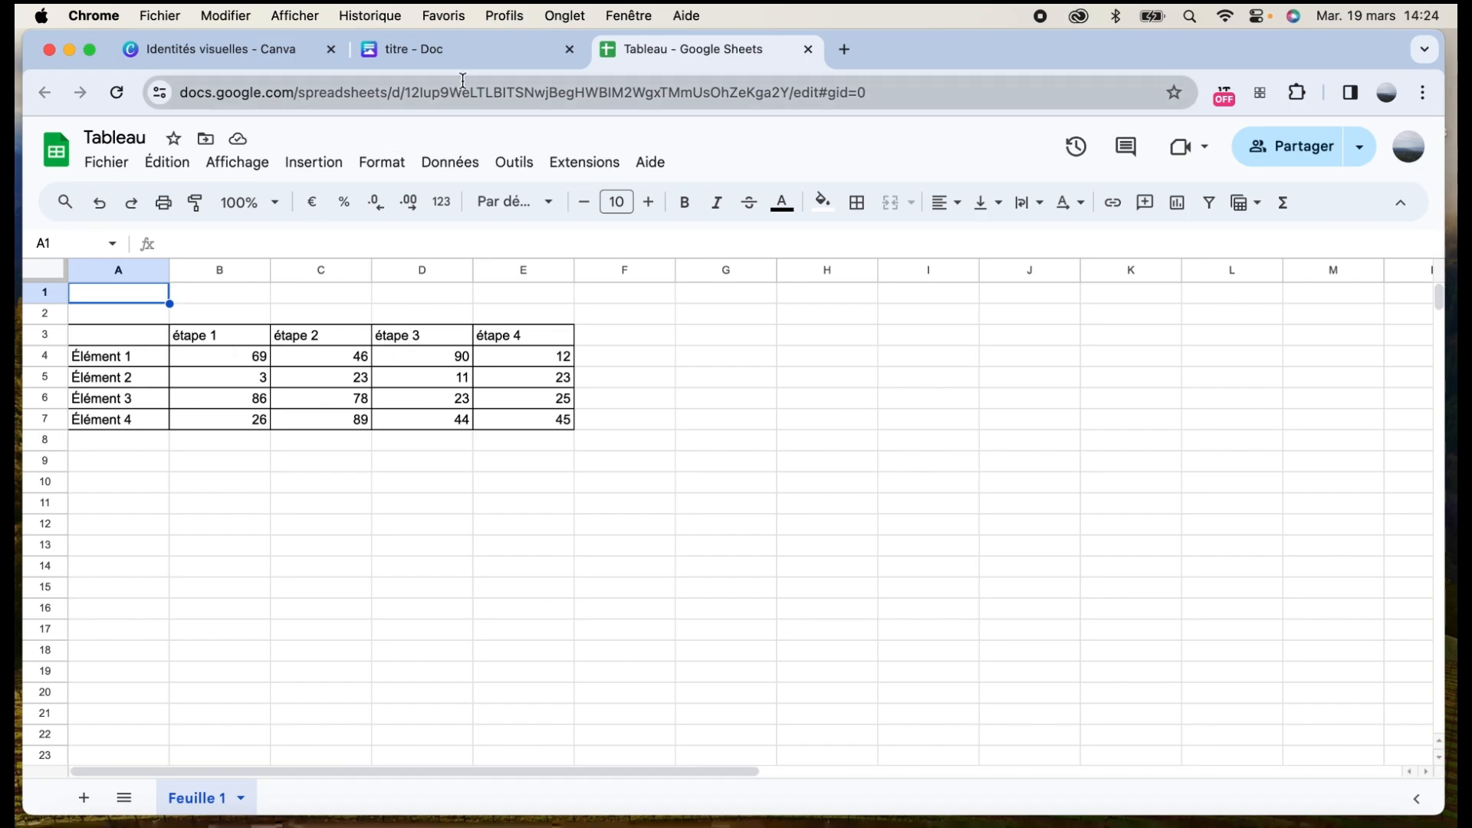
pyautogui.hotkey('ctrl', 'shift', 'Tab')
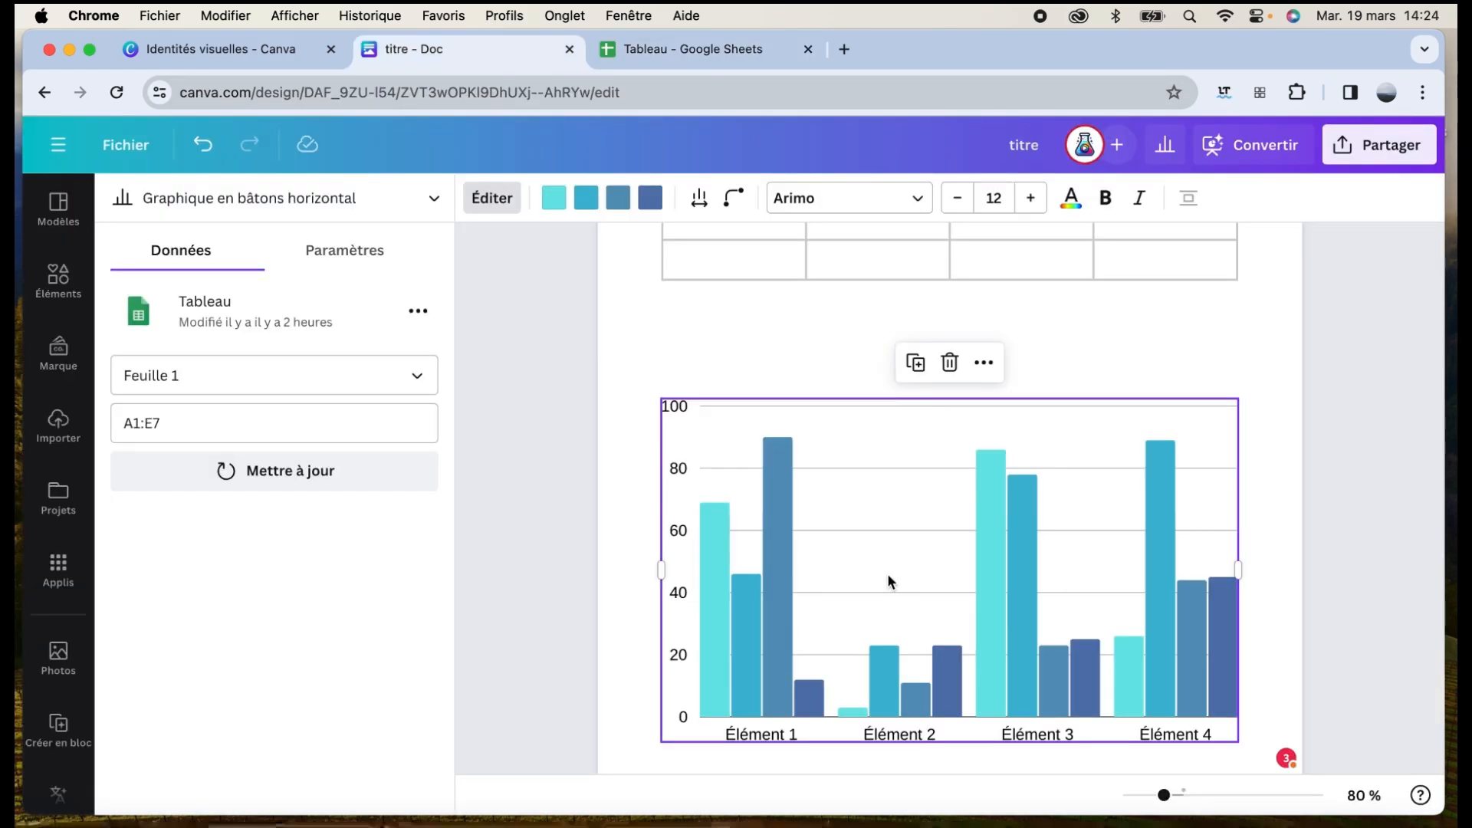
# Try the bar, scatter plot and donut chart types on the data chart
pyautogui.click(437, 201)
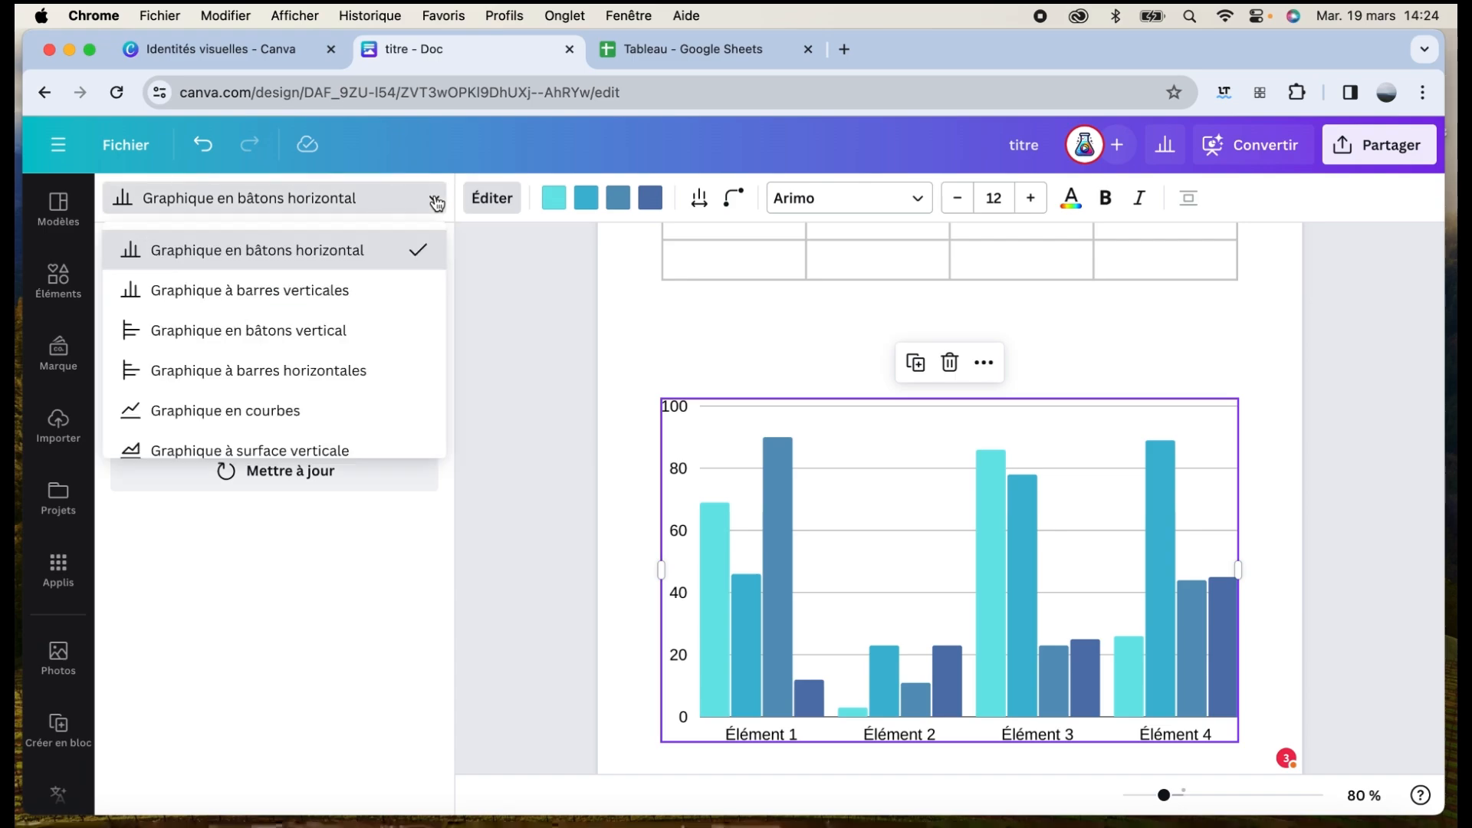
pyautogui.click(345, 332)
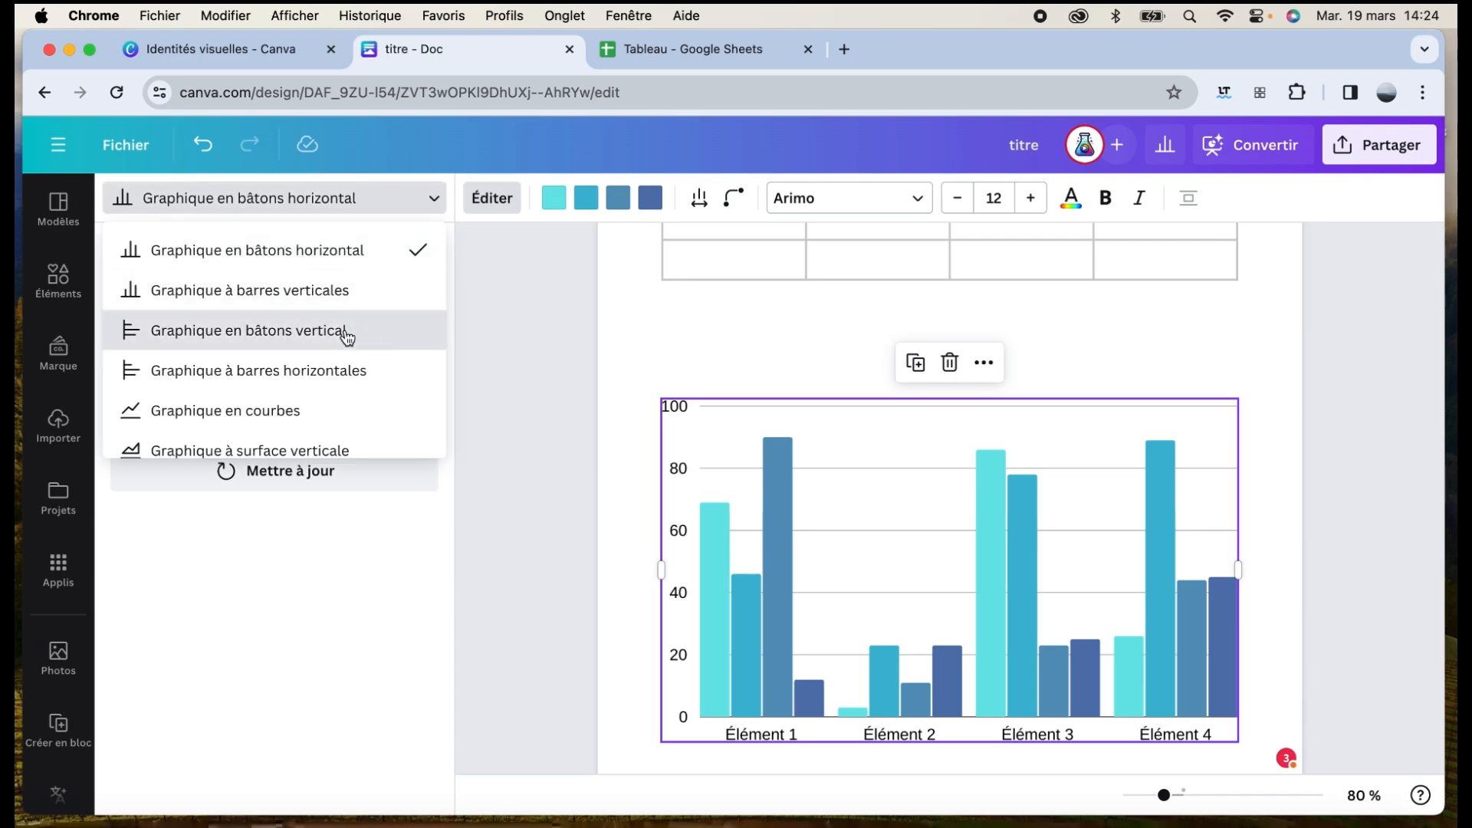
pyautogui.click(430, 204)
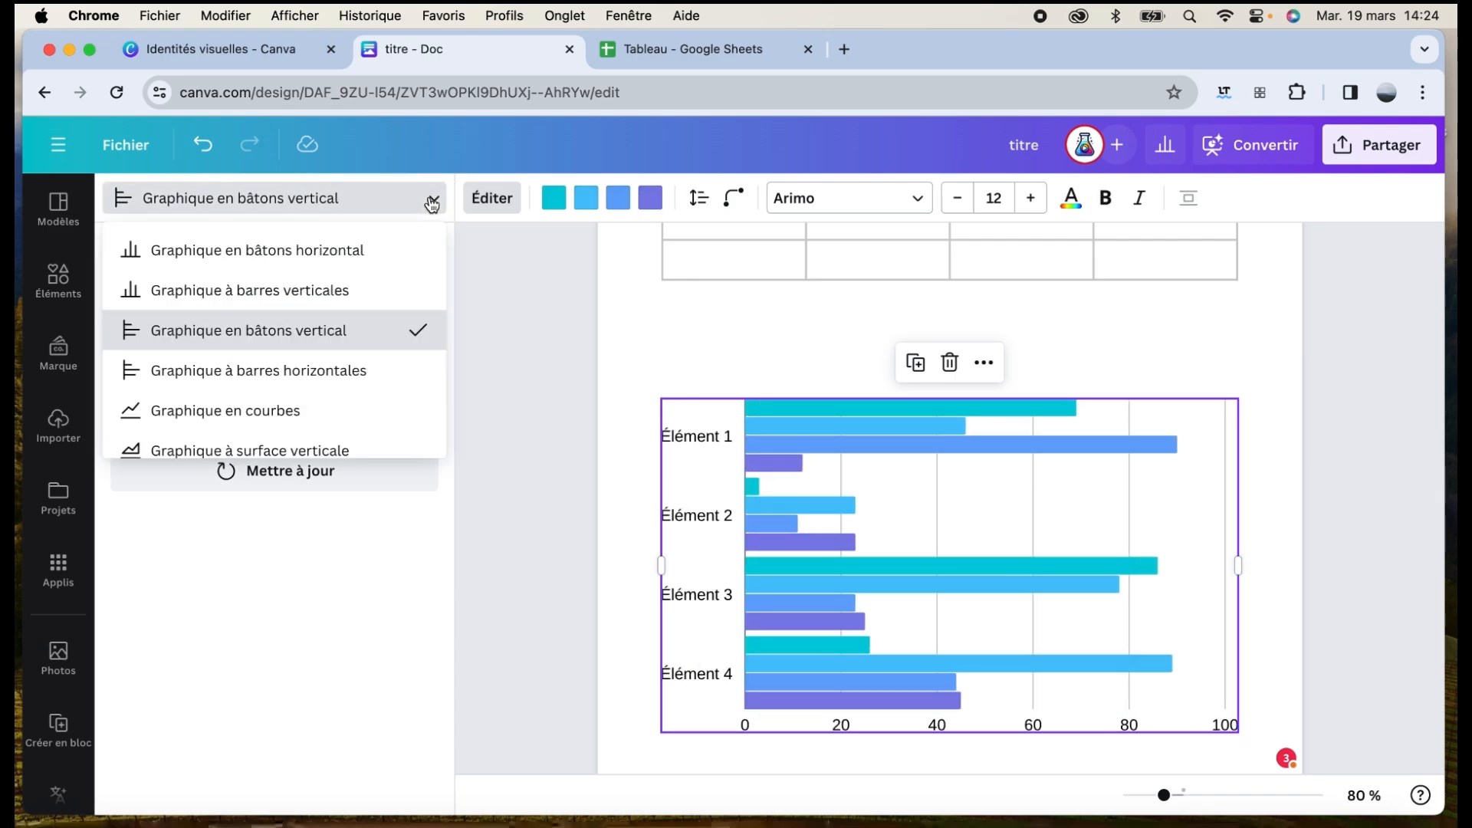
pyautogui.scroll(-2, 306, 345)
pyautogui.click(302, 378)
pyautogui.click(401, 201)
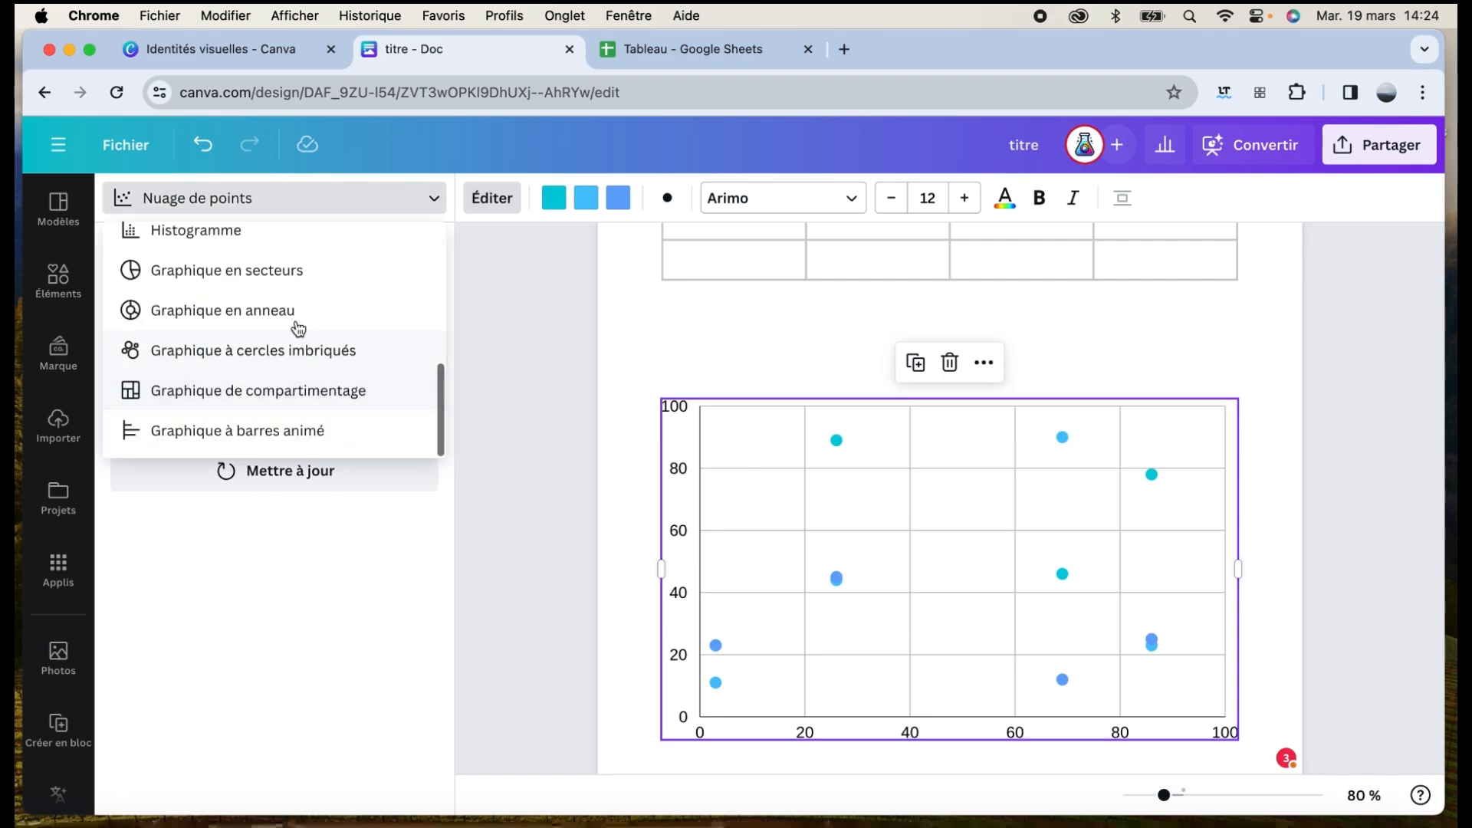
pyautogui.click(283, 307)
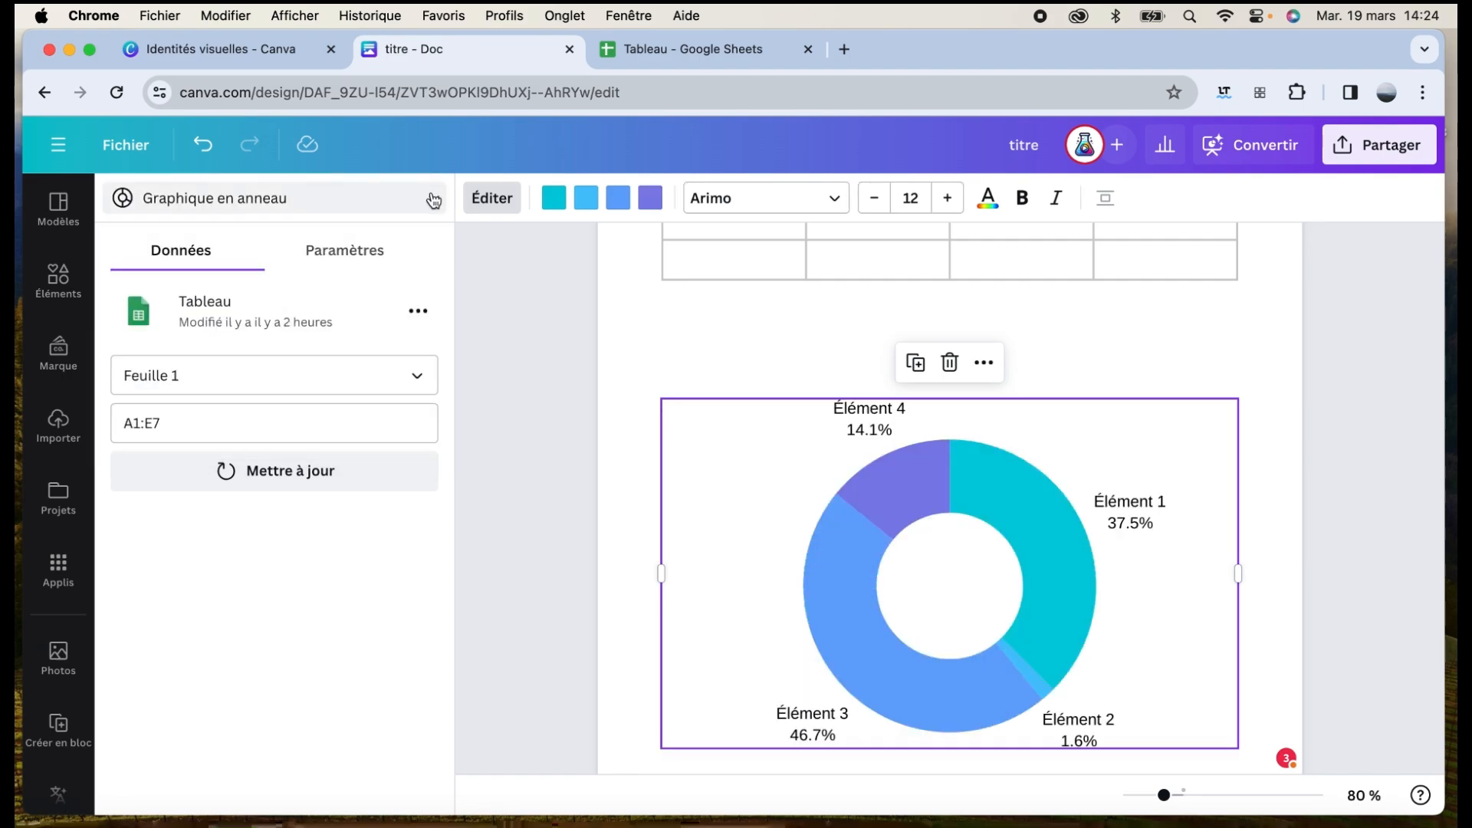
# Set the chart's labels to display as numbers
pyautogui.click(342, 251)
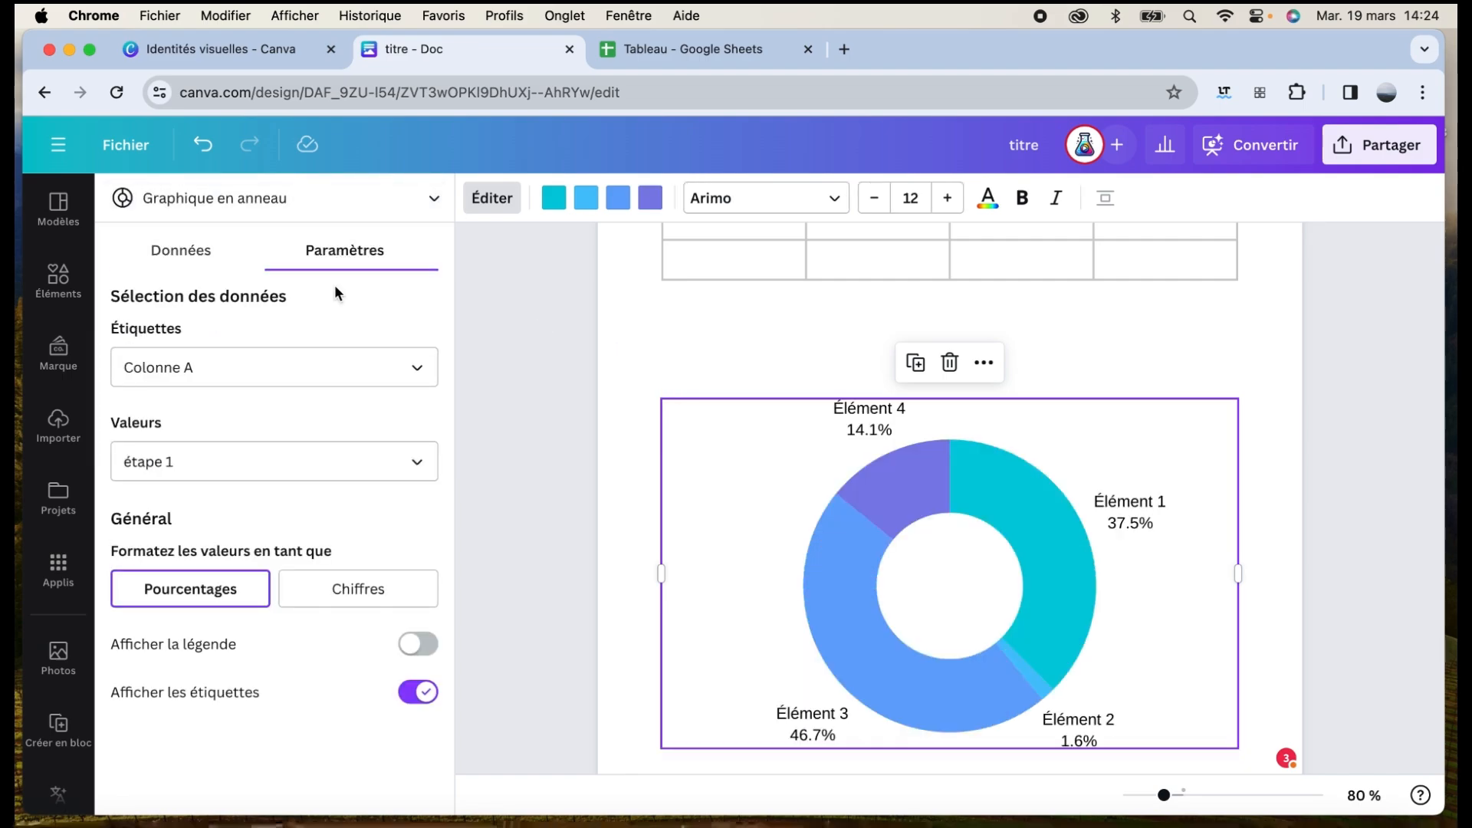
pyautogui.click(330, 592)
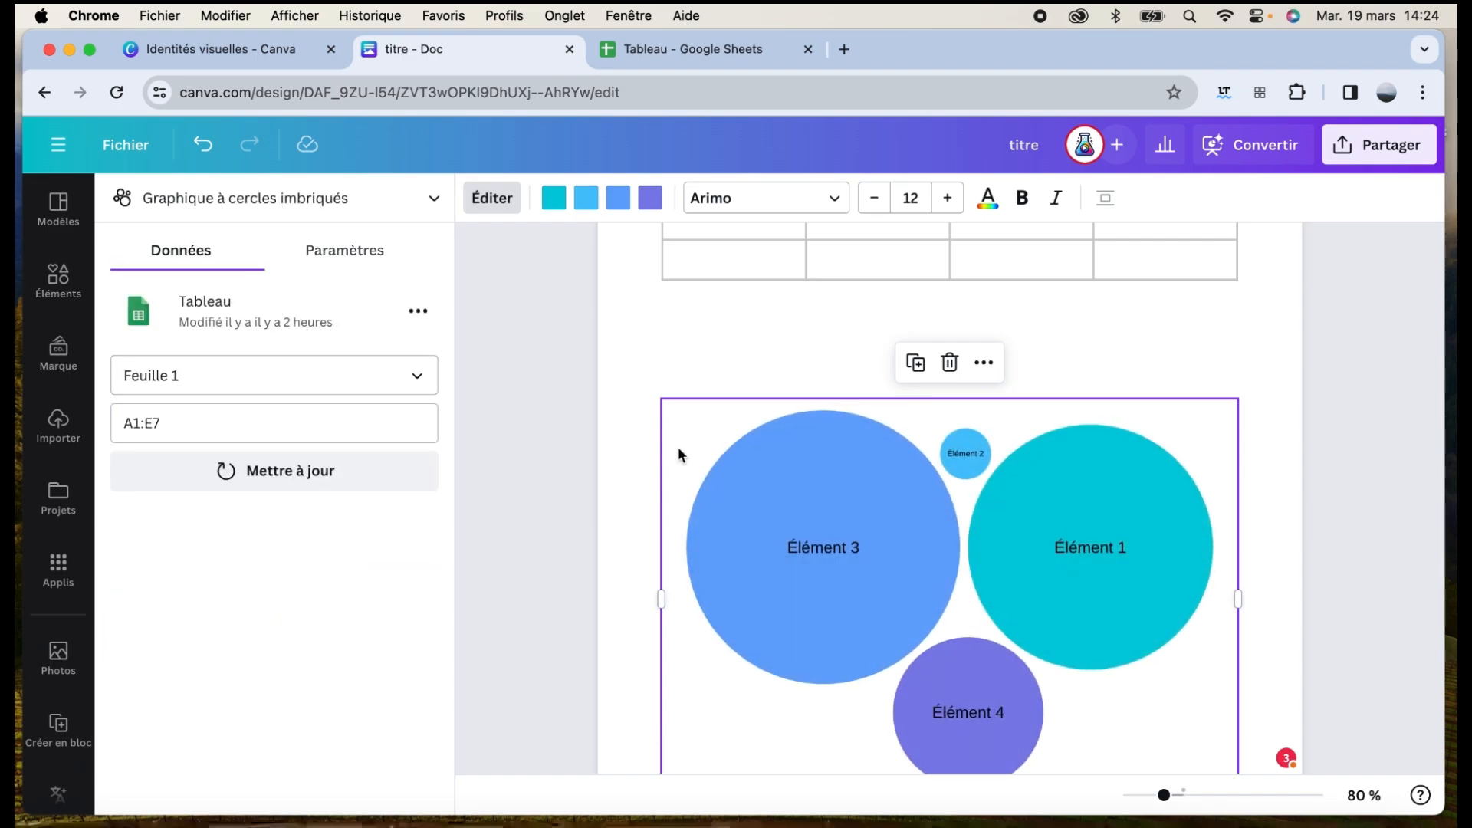
pyautogui.moveTo(893, 536)
pyautogui.scroll(-3, 894, 536)
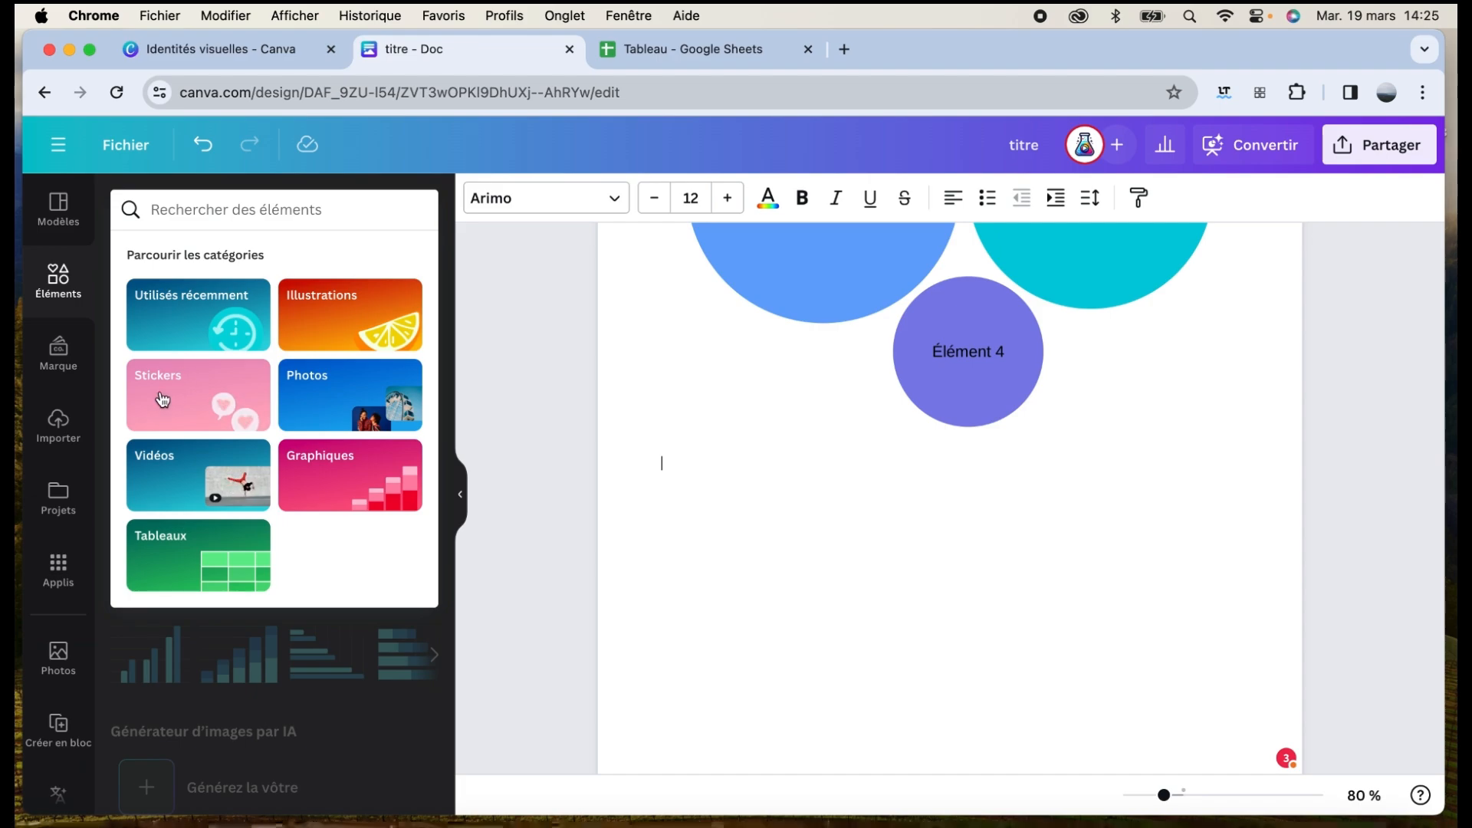
# Open Média magique and paste a description of a trainer teaching
pyautogui.click(72, 564)
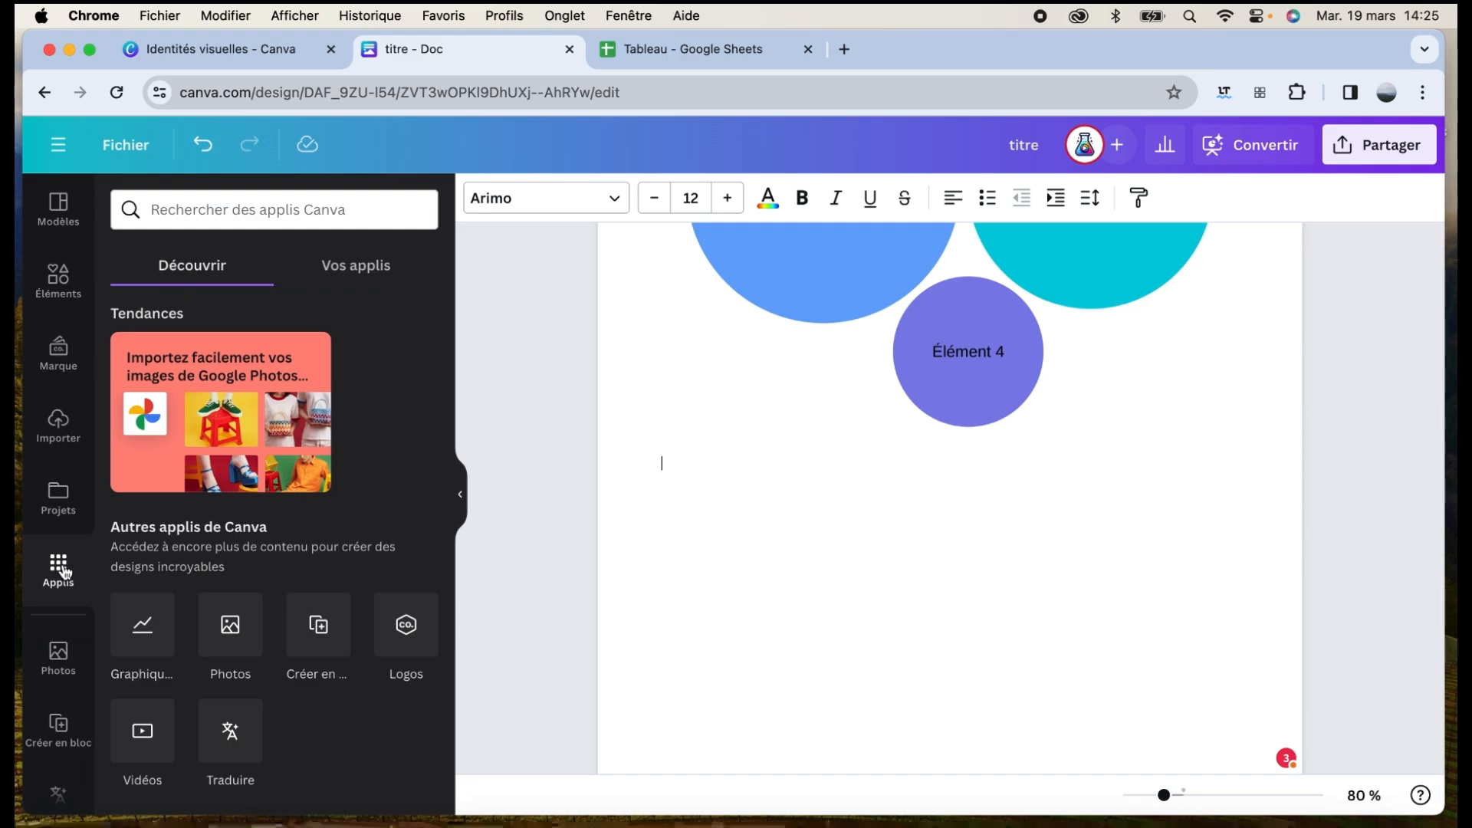
pyautogui.scroll(-5, 256, 599)
pyautogui.click(153, 500)
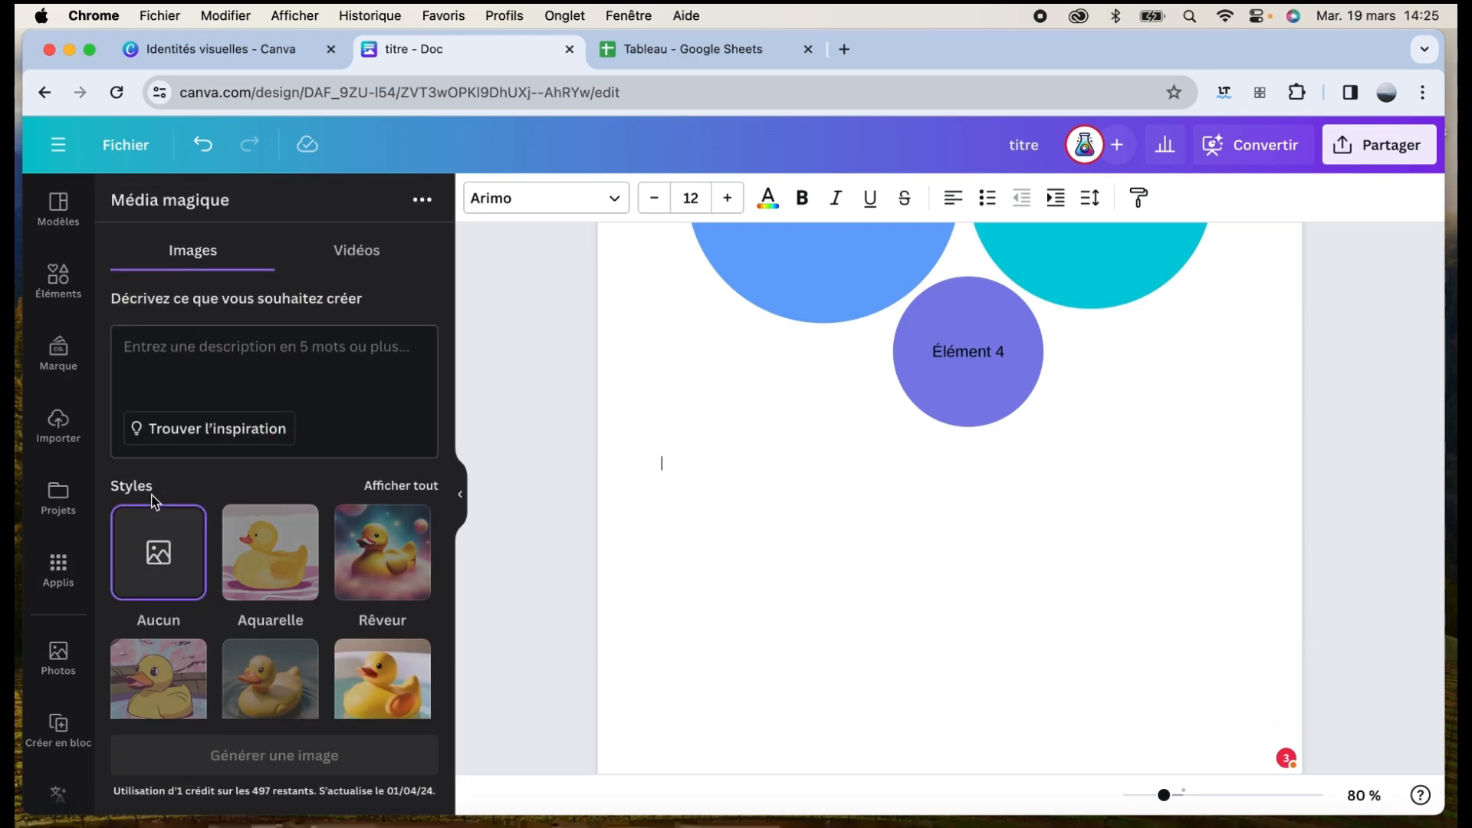
pyautogui.click(186, 357)
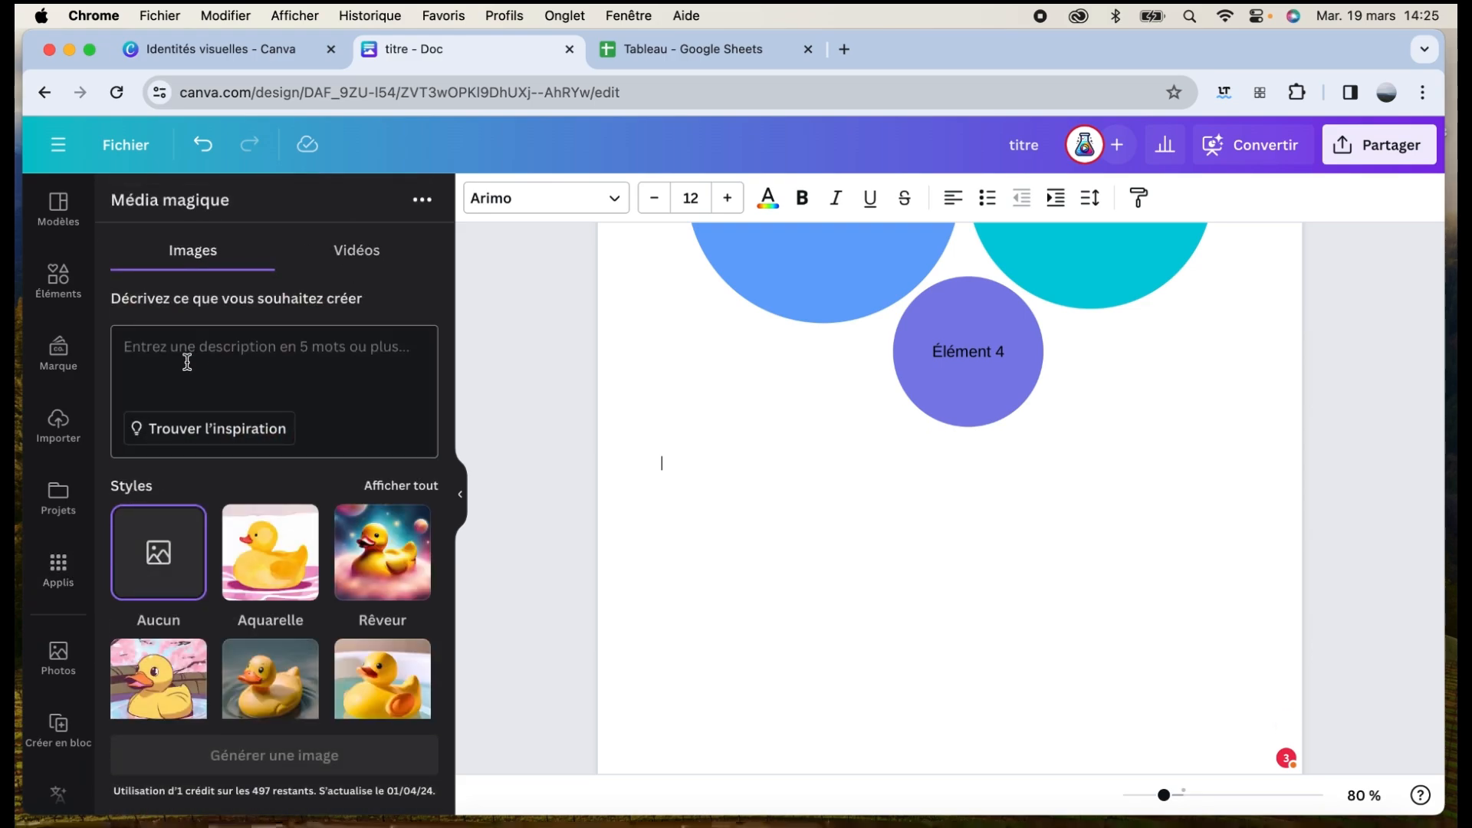
pyautogui.write('une image de formateur donnant un cours en entreprise')
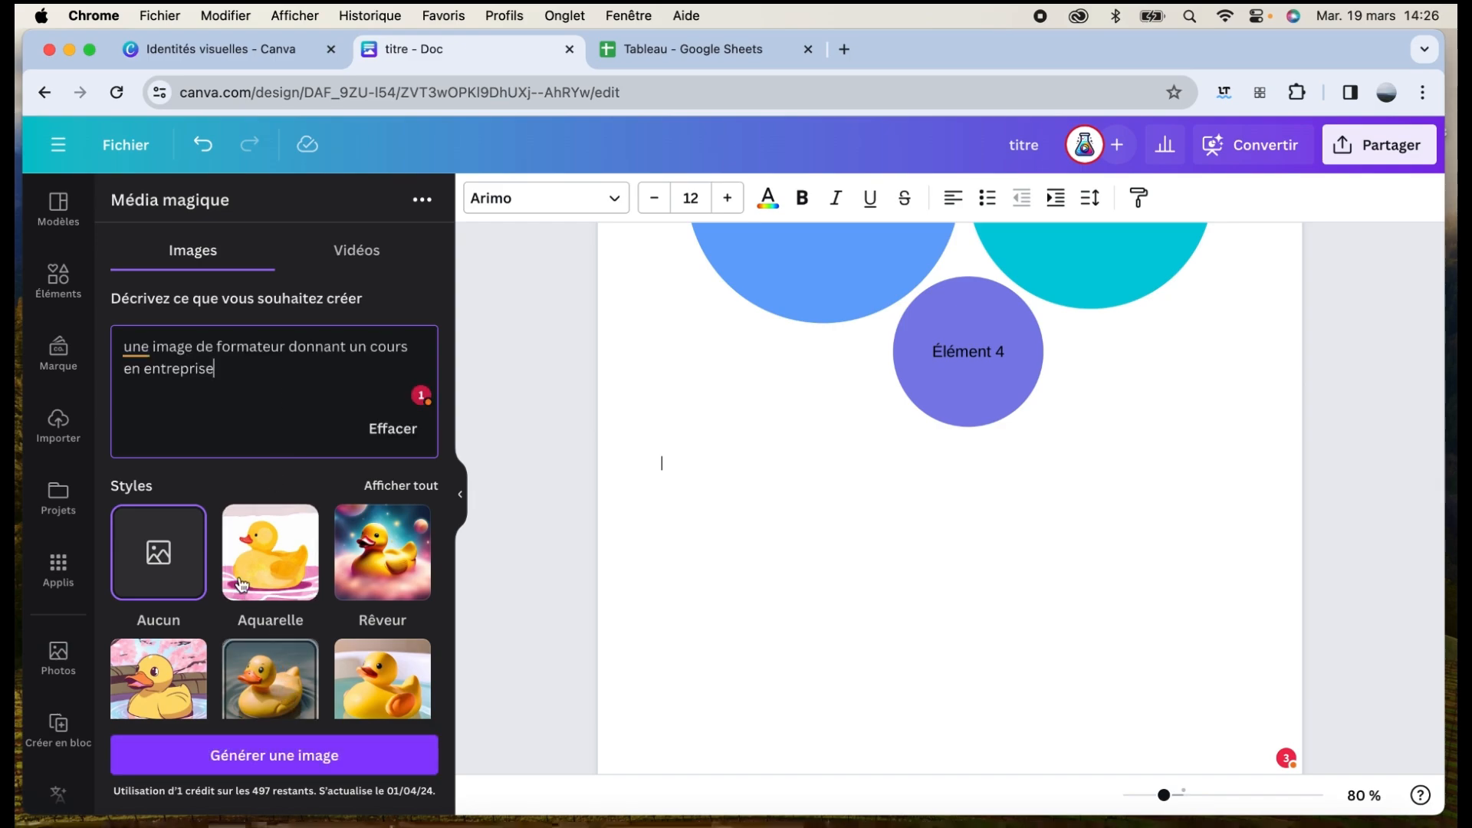
# Generate Photo-style, Paysage-format images, then delete the inserted image from the document
pyautogui.scroll(-1, 392, 595)
pyautogui.scroll(-2, 392, 594)
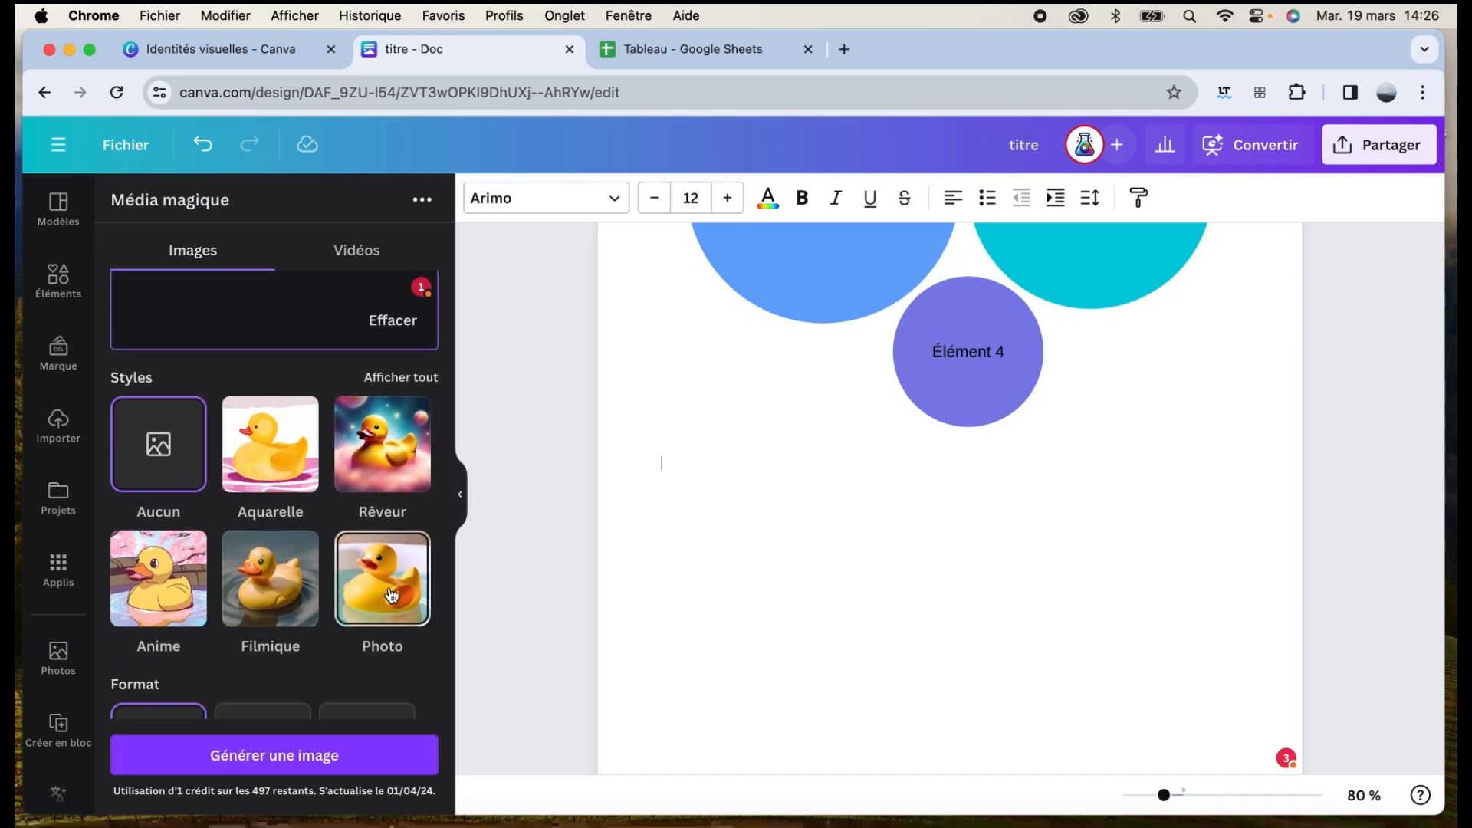
pyautogui.click(387, 596)
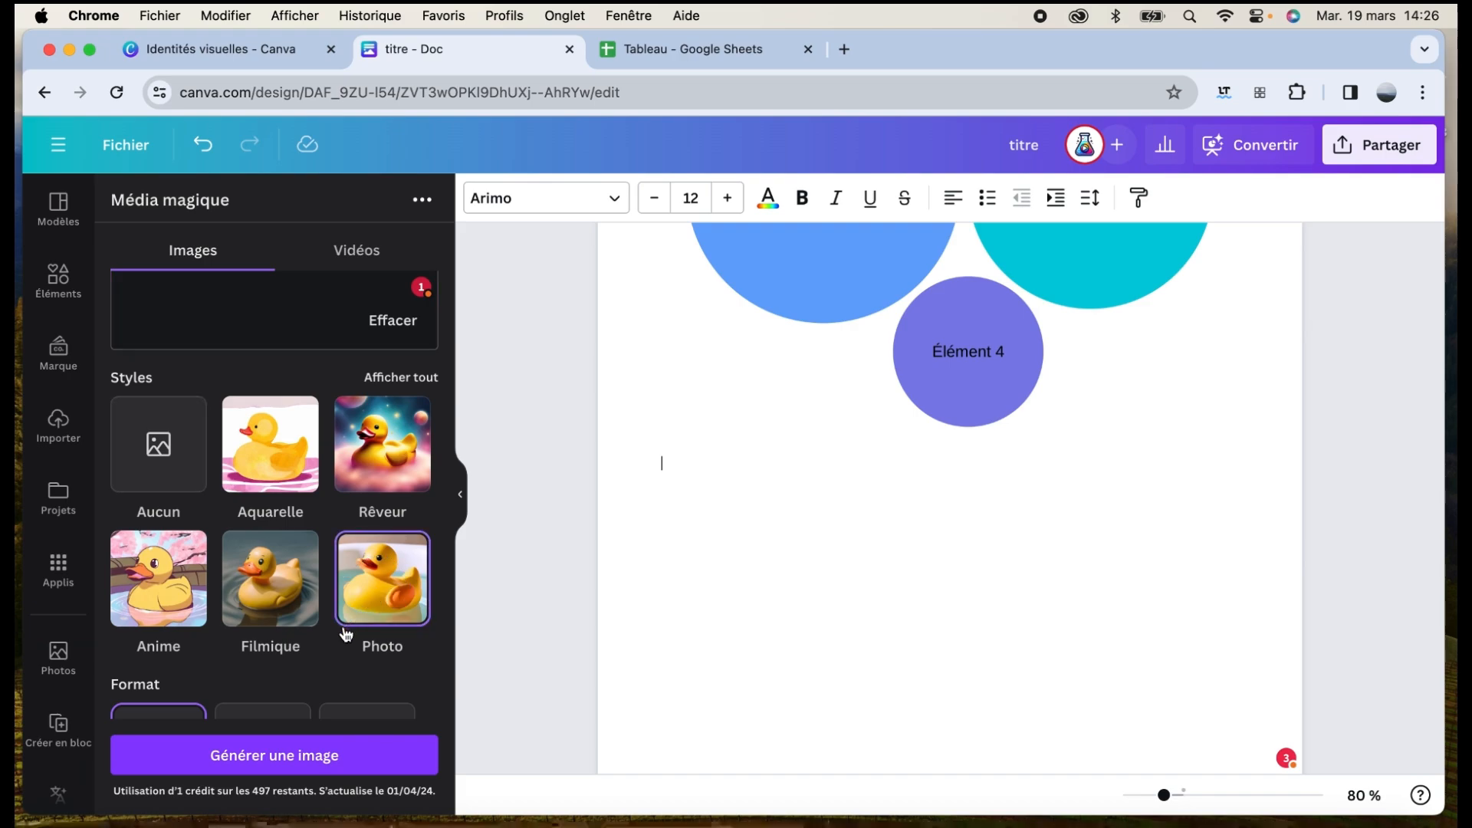
pyautogui.scroll(-2, 345, 633)
pyautogui.click(270, 642)
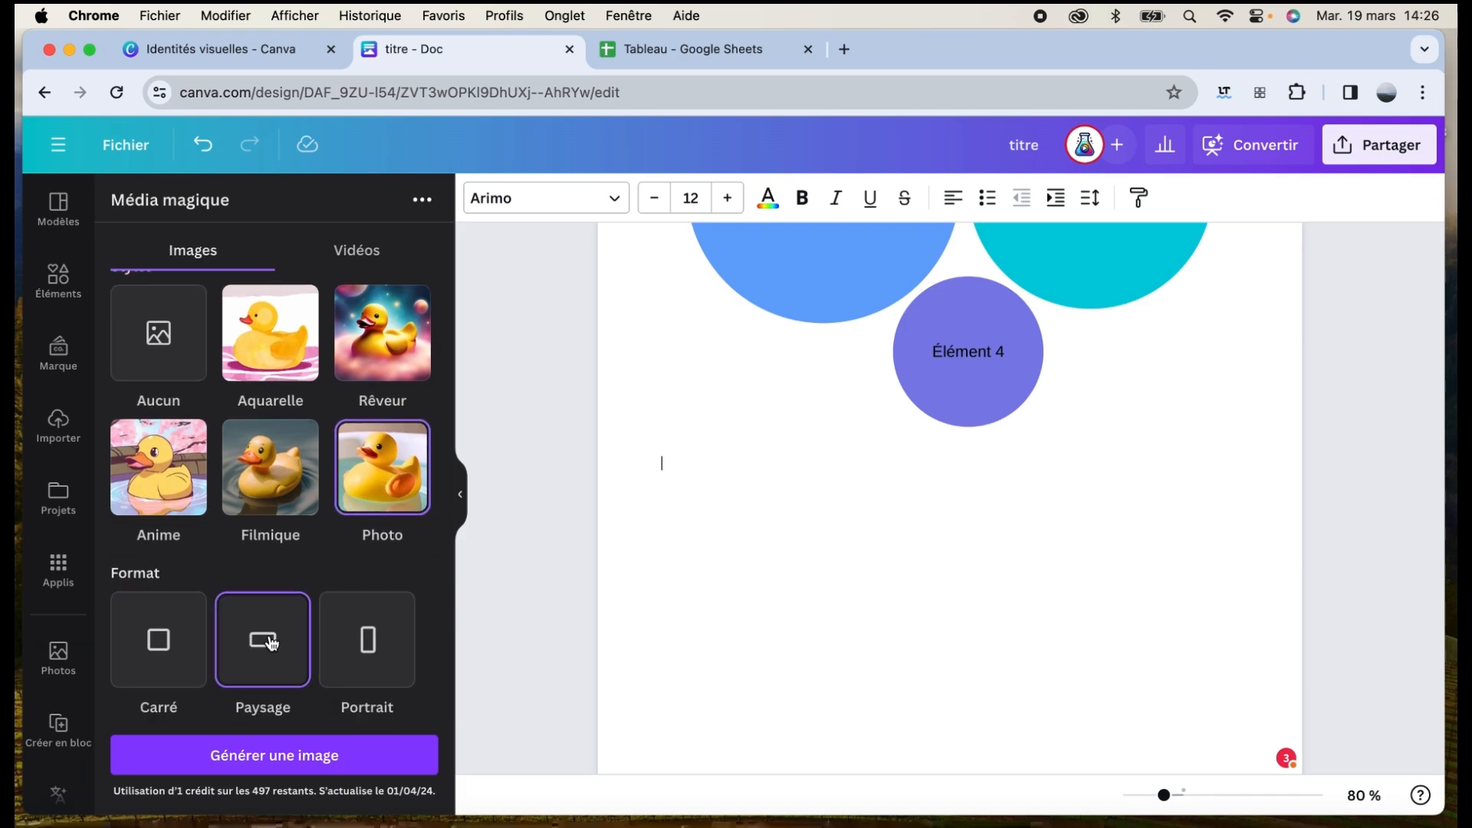
pyautogui.click(274, 755)
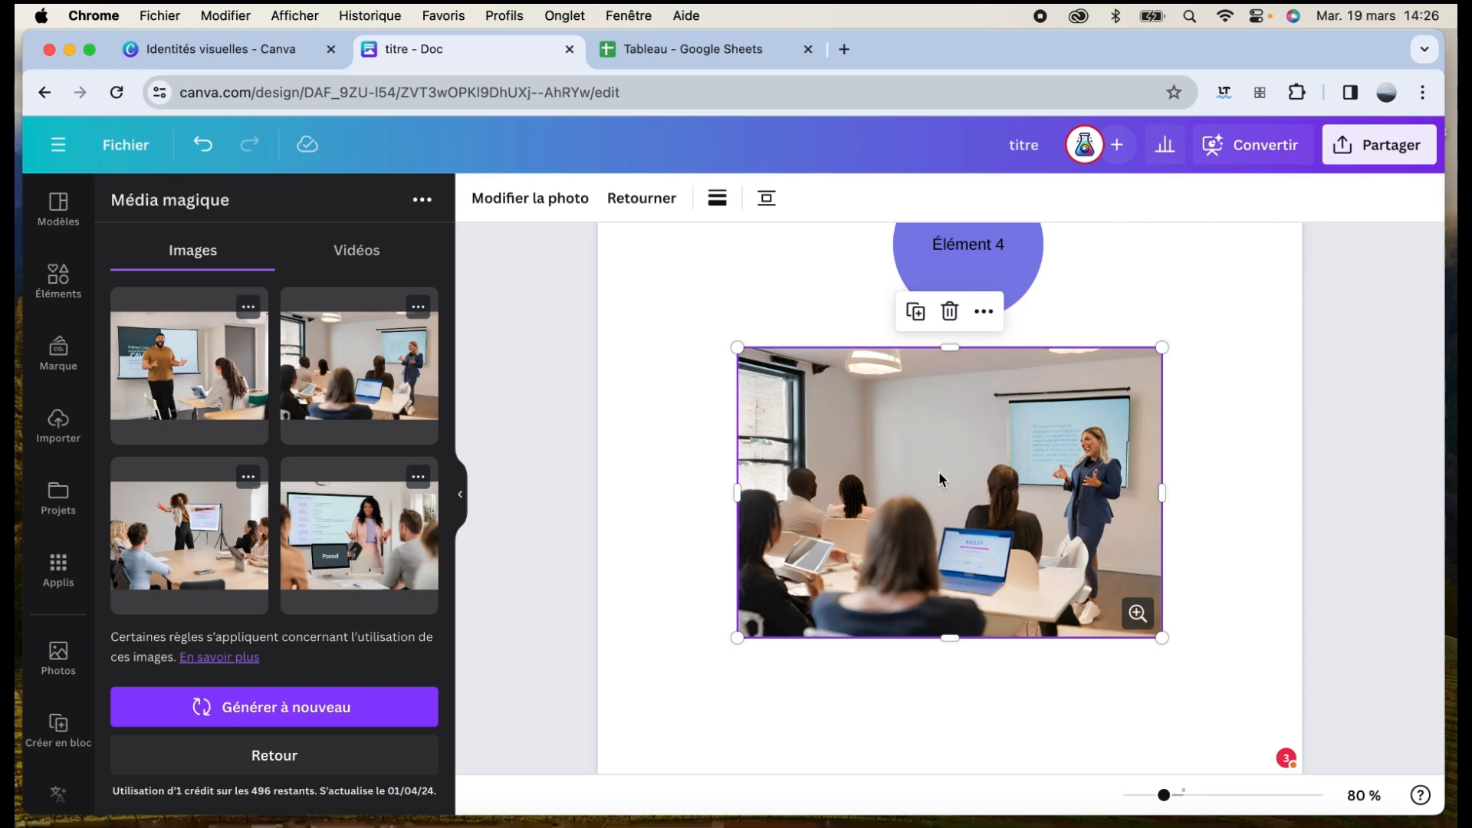
pyautogui.press('BackSpace')
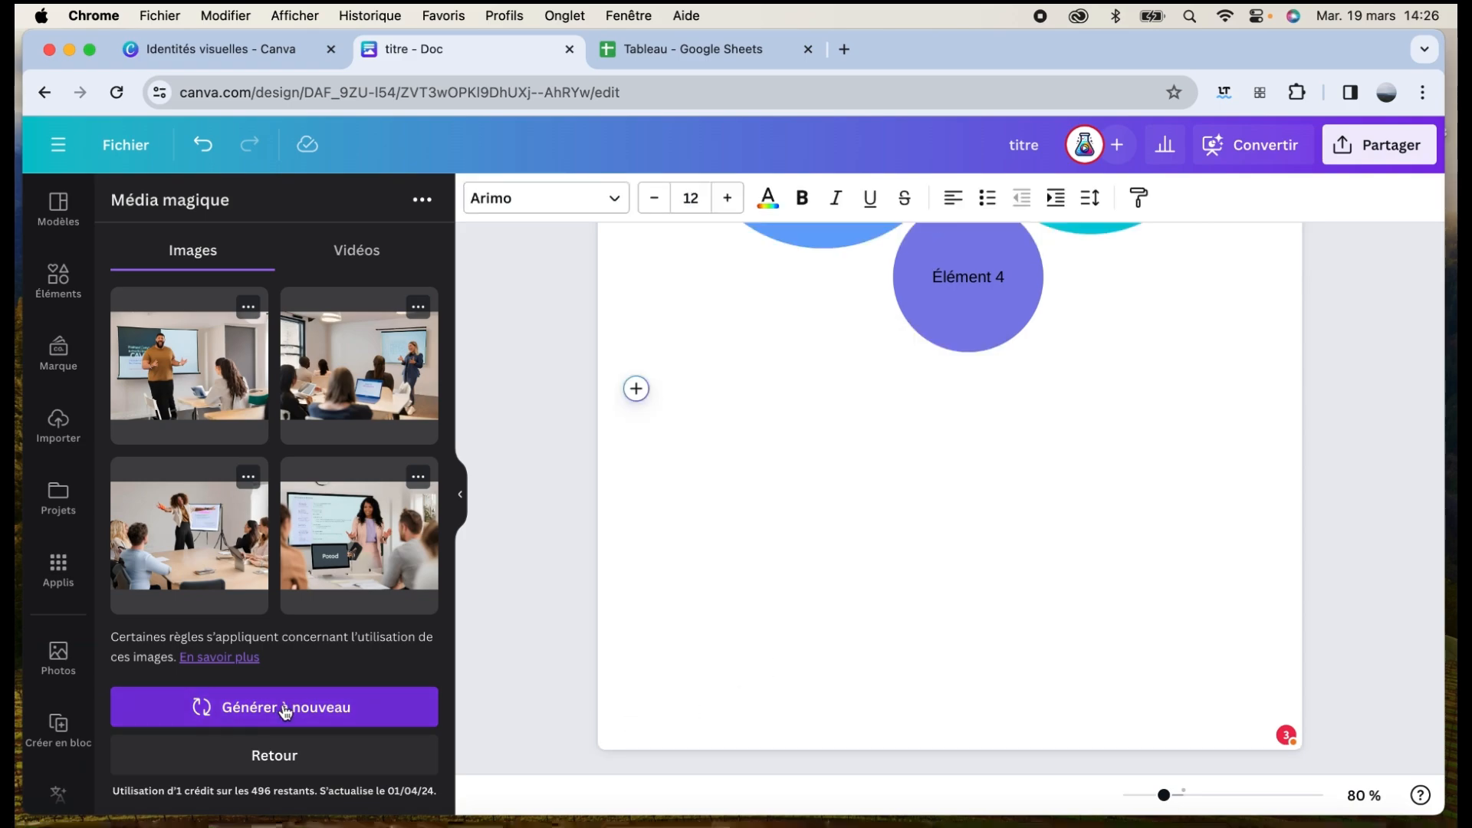
# Return to the Média magique description form and review it
pyautogui.click(305, 755)
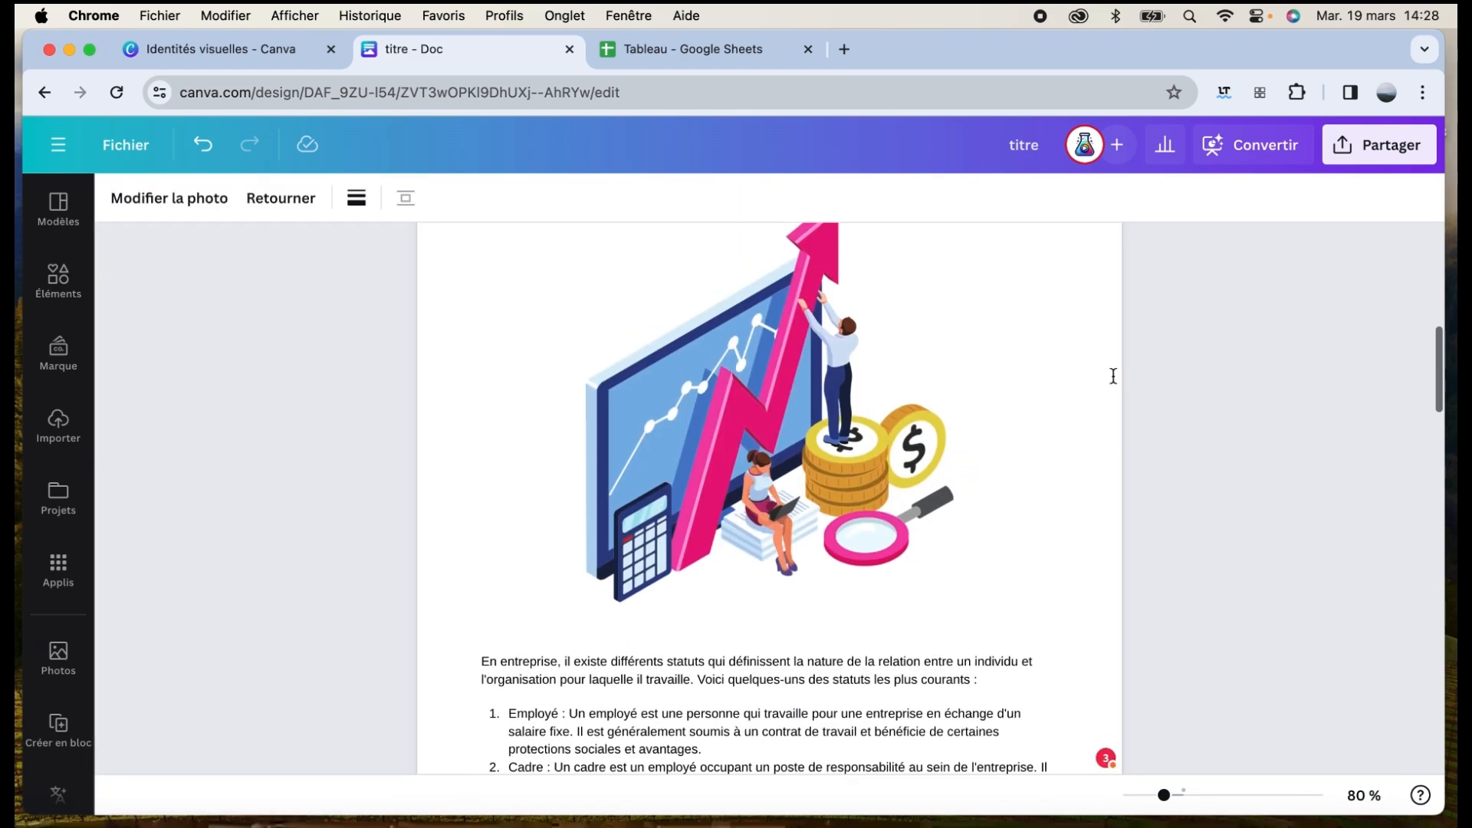
pyautogui.scroll(7, 1110, 378)
pyautogui.scroll(-5, 1113, 376)
pyautogui.scroll(-20, 1114, 376)
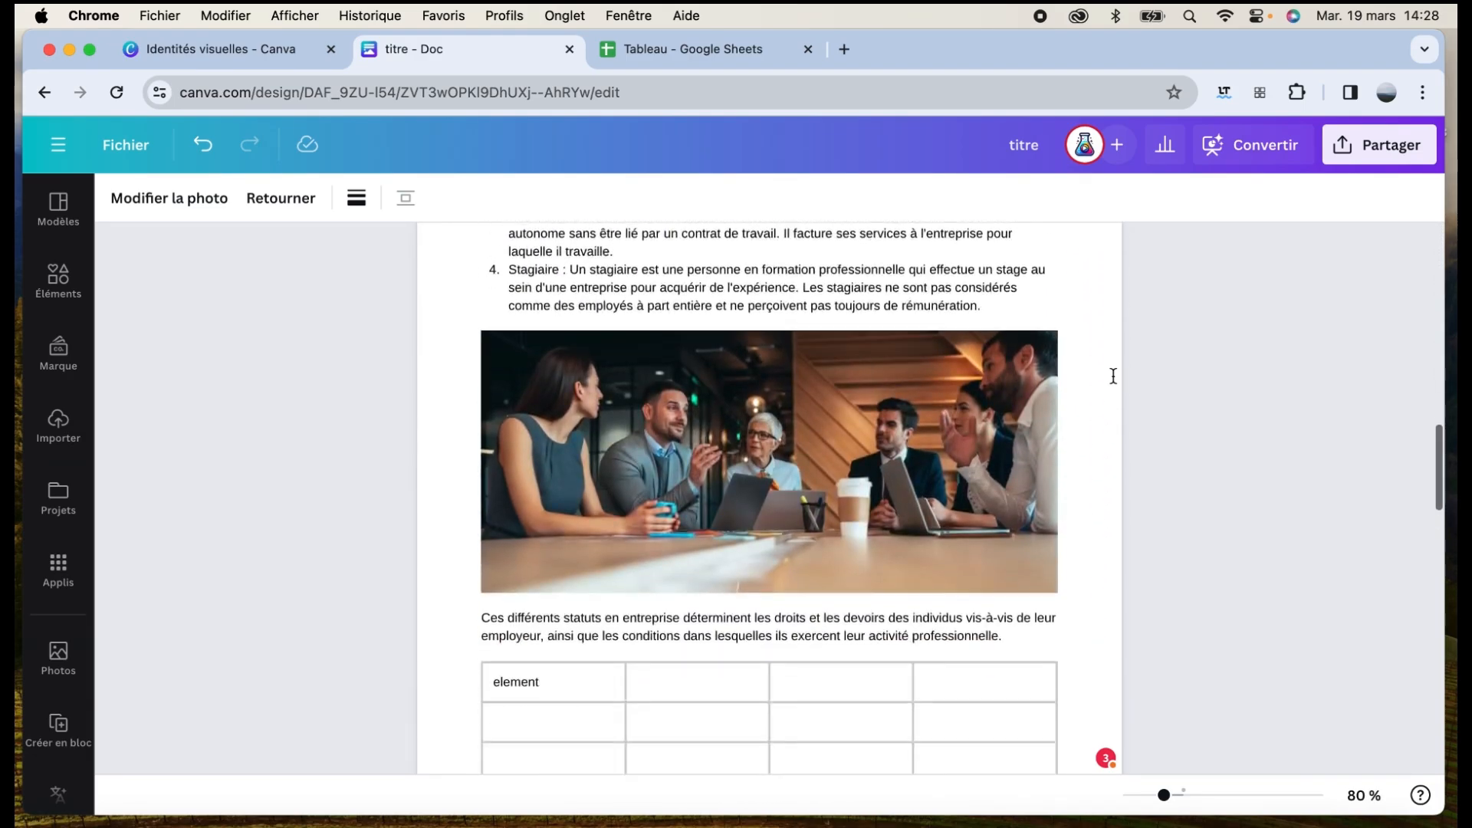
pyautogui.scroll(20, 1113, 375)
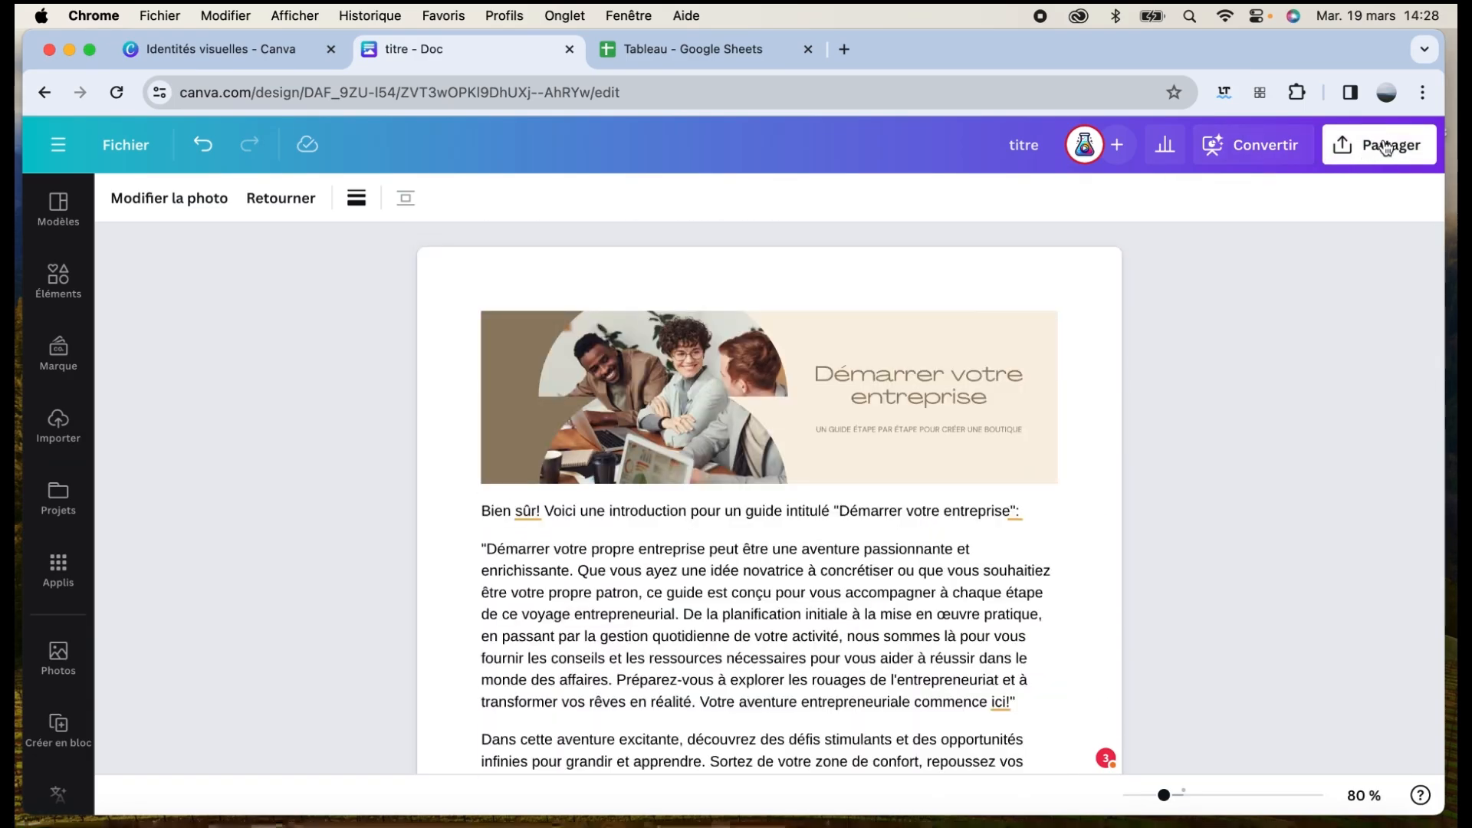
# Make the collaboration link open to anyone with it, set to Peut commenter, and copy it
pyautogui.click(1361, 150)
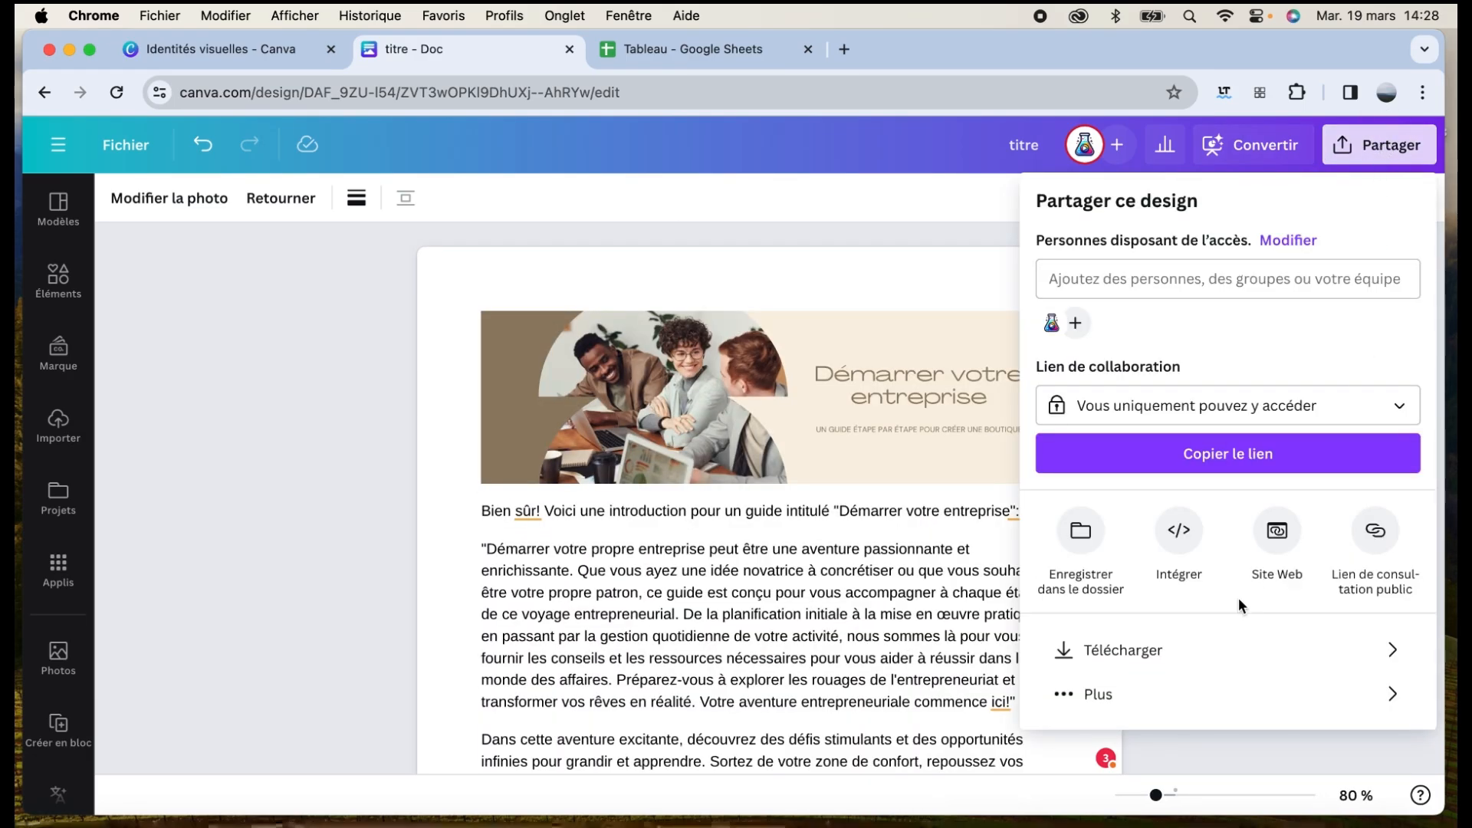
pyautogui.click(1209, 651)
pyautogui.click(1173, 286)
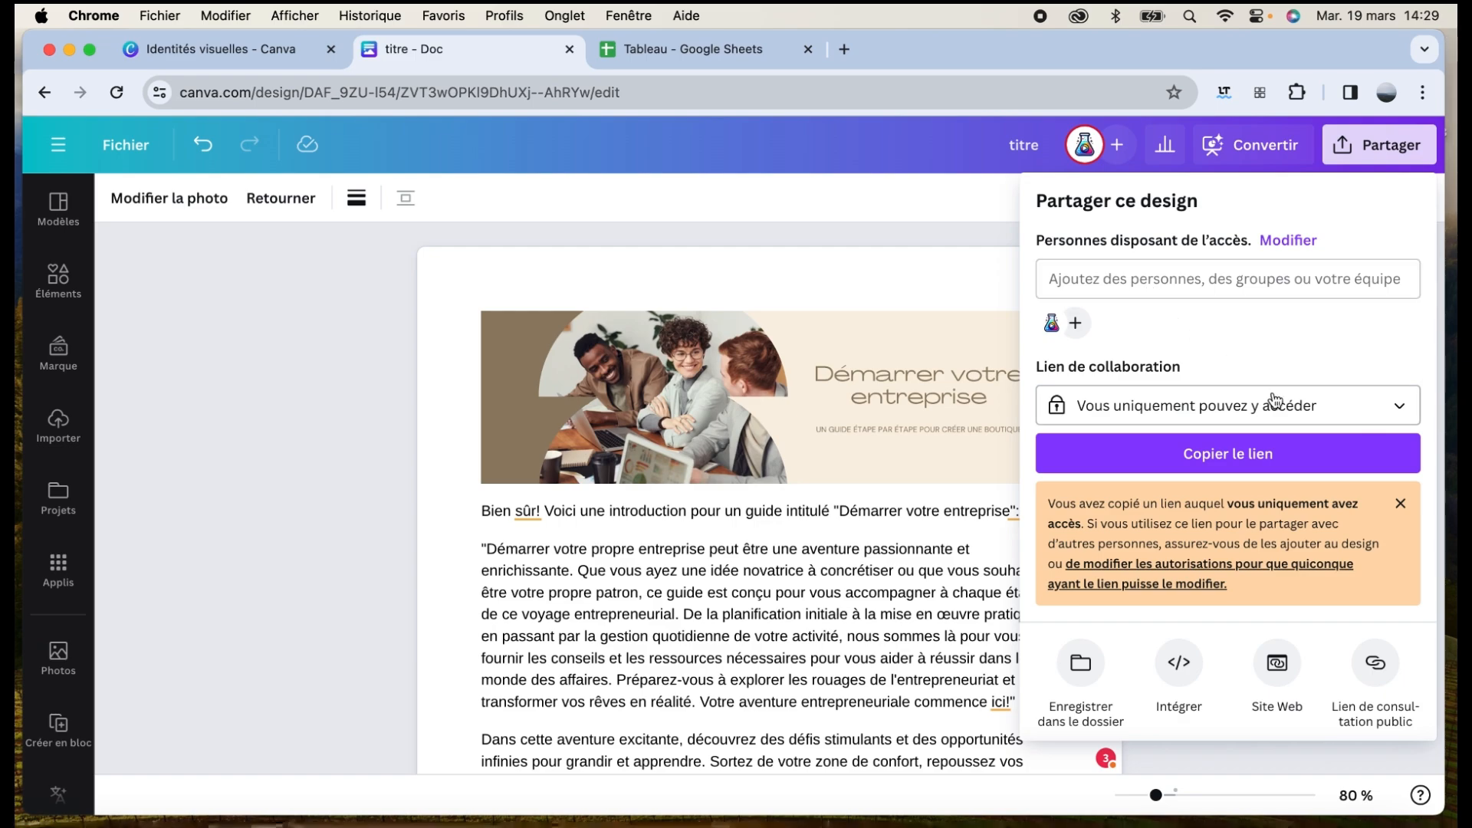
pyautogui.click(1298, 408)
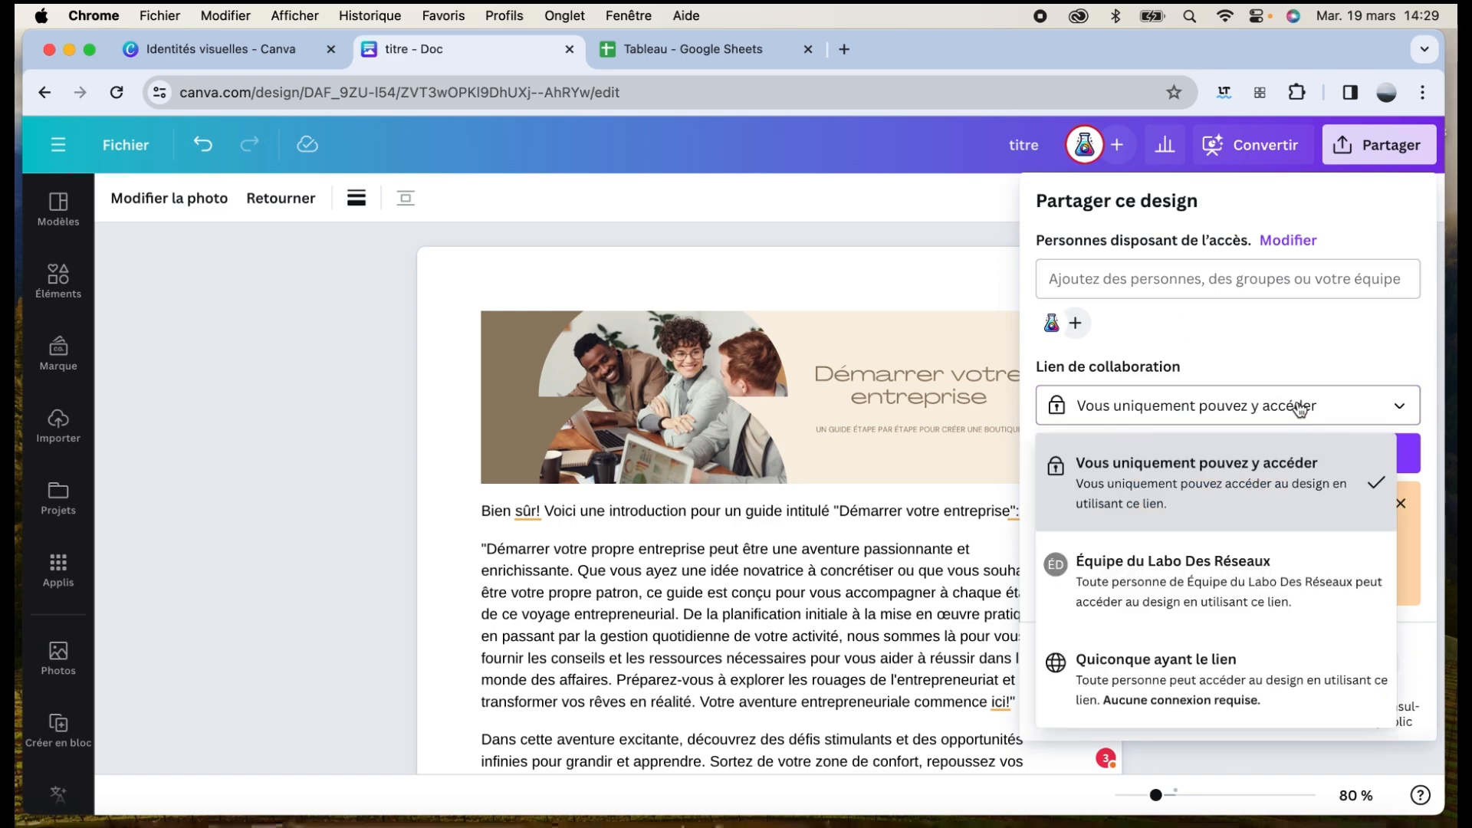
pyautogui.click(1189, 671)
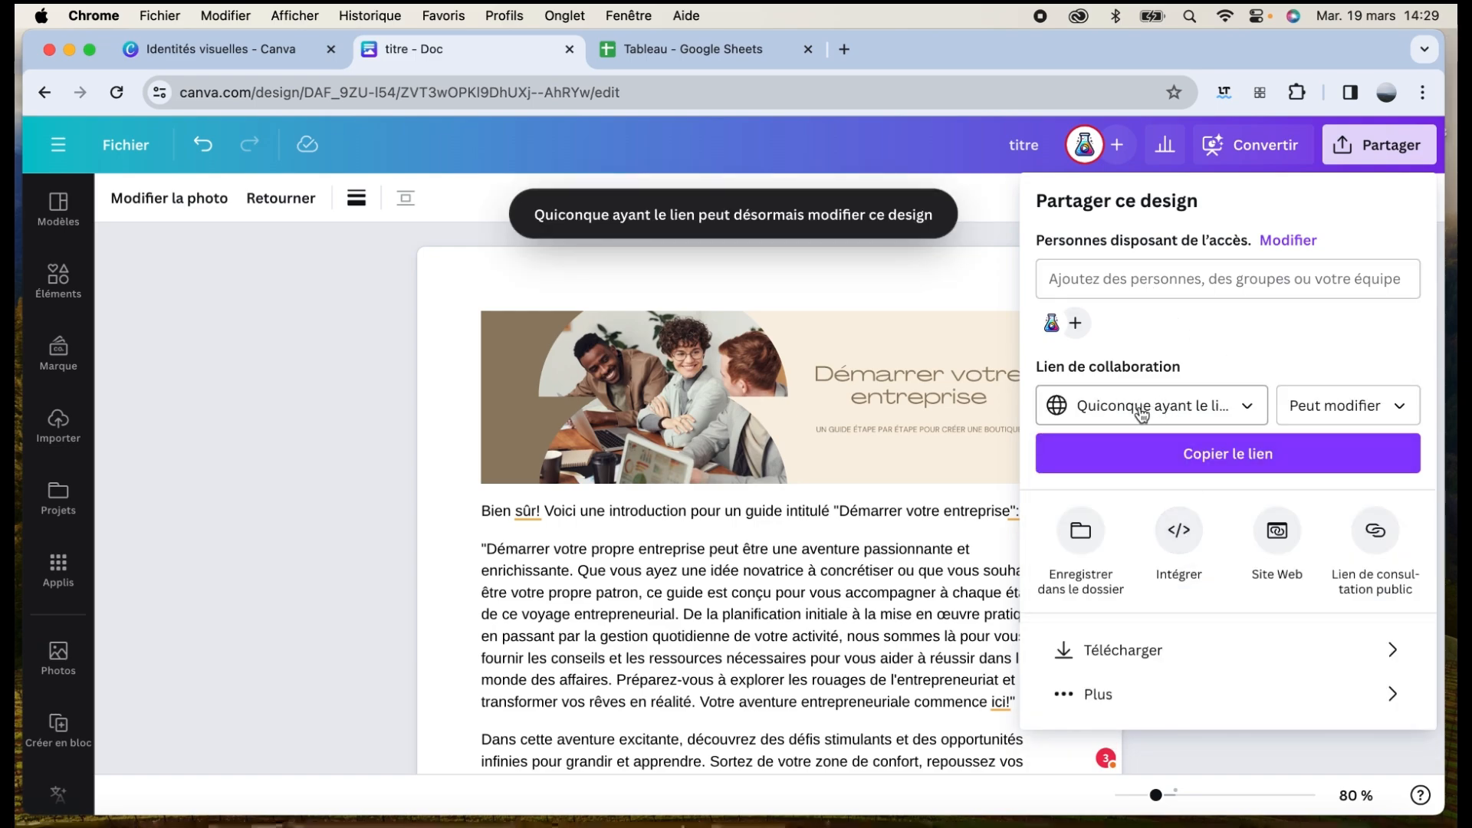
pyautogui.click(1387, 409)
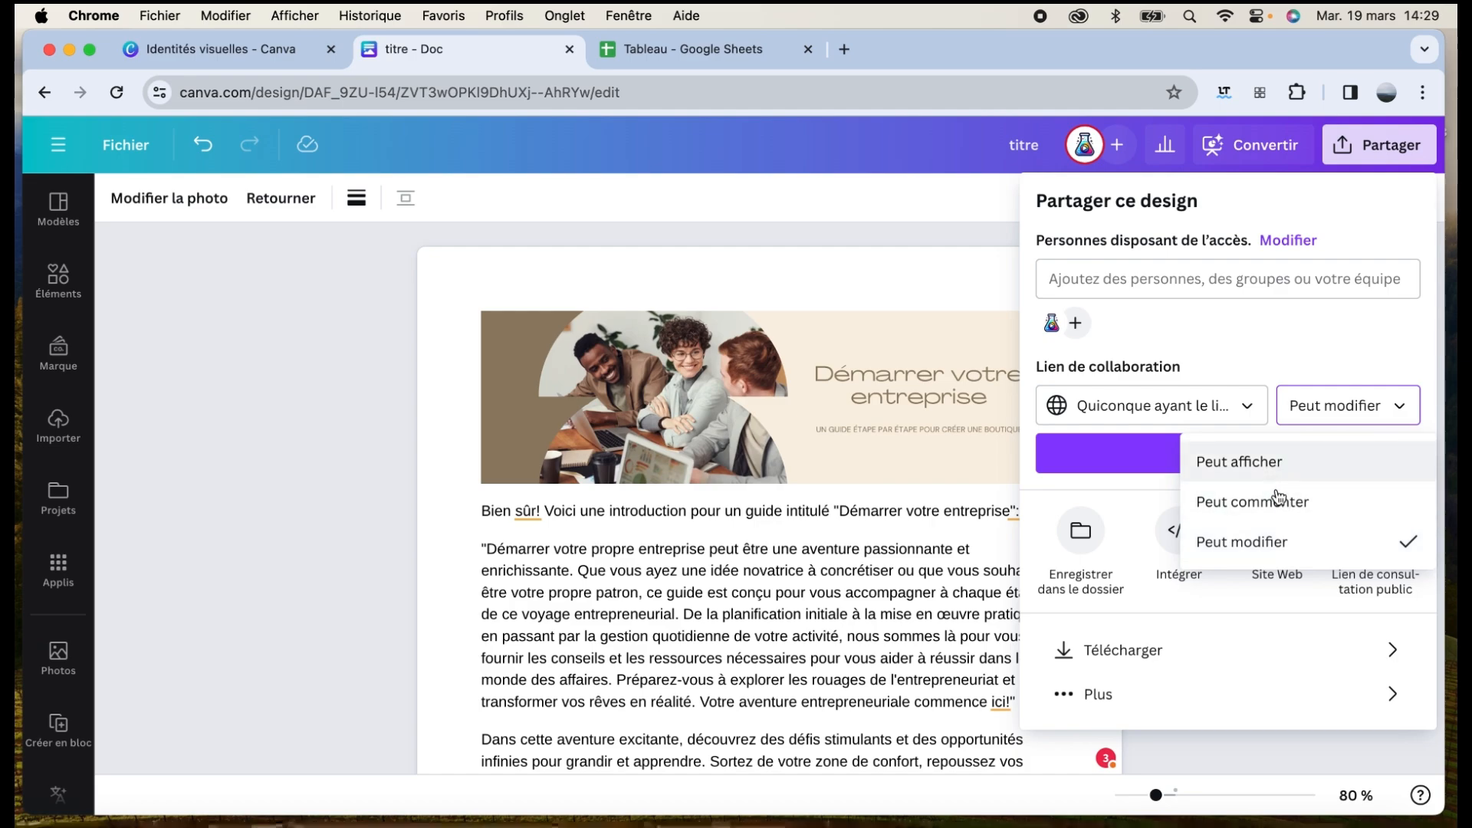
pyautogui.click(1276, 512)
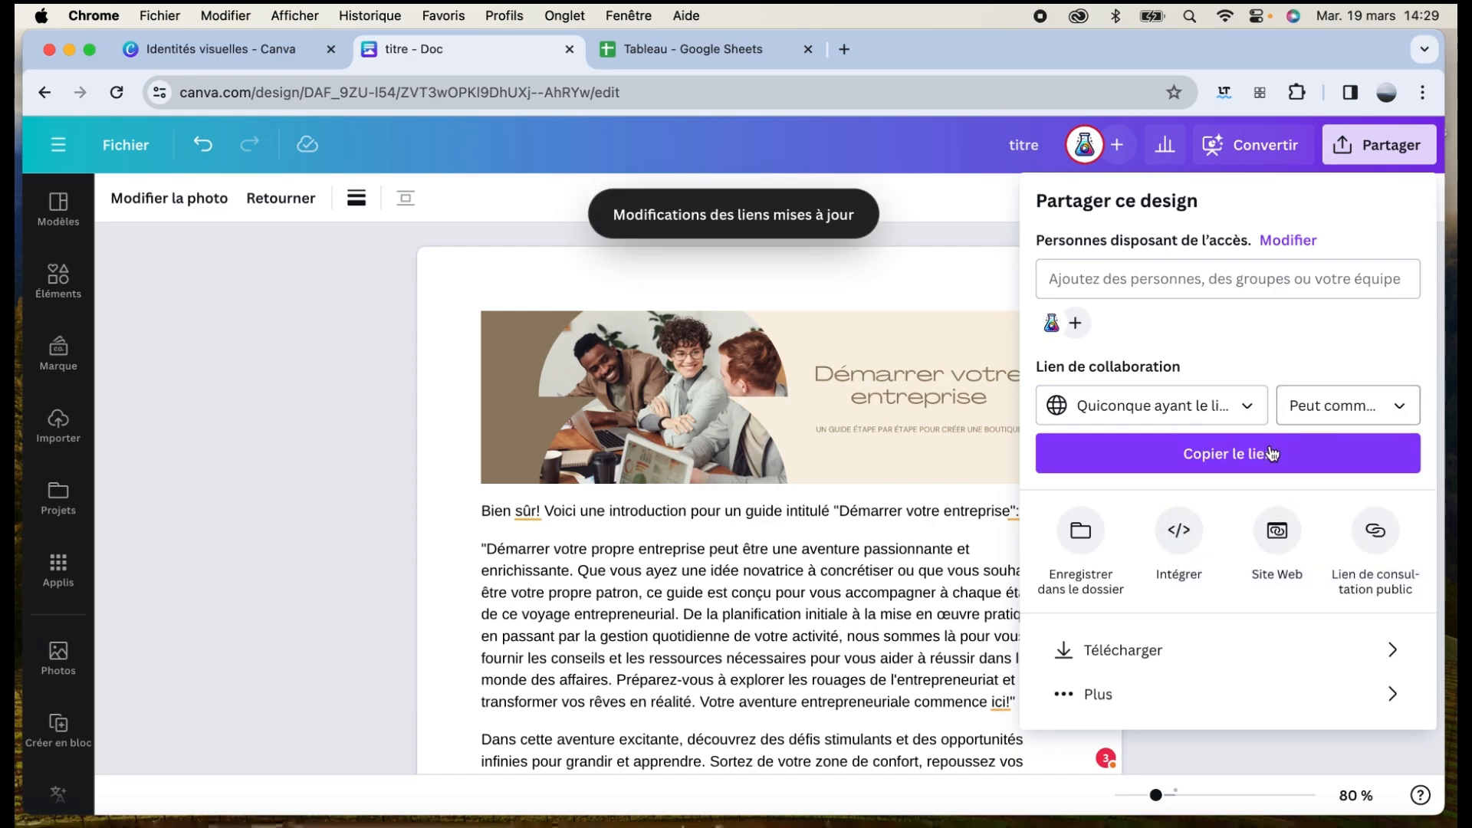
pyautogui.click(1238, 464)
pyautogui.click(328, 697)
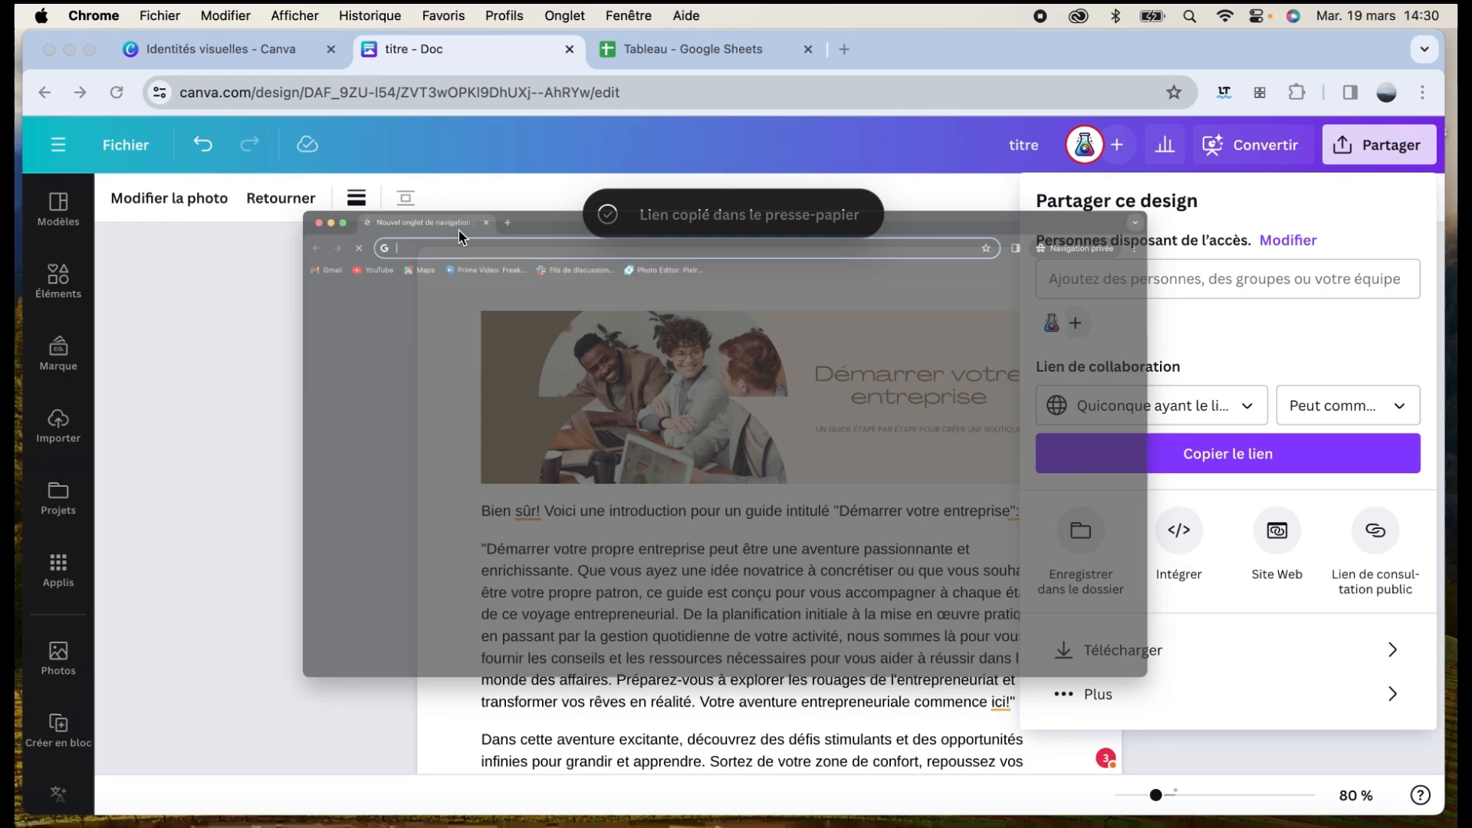
# Load the copied link in a private window to confirm comment-only access
pyautogui.press('Return')
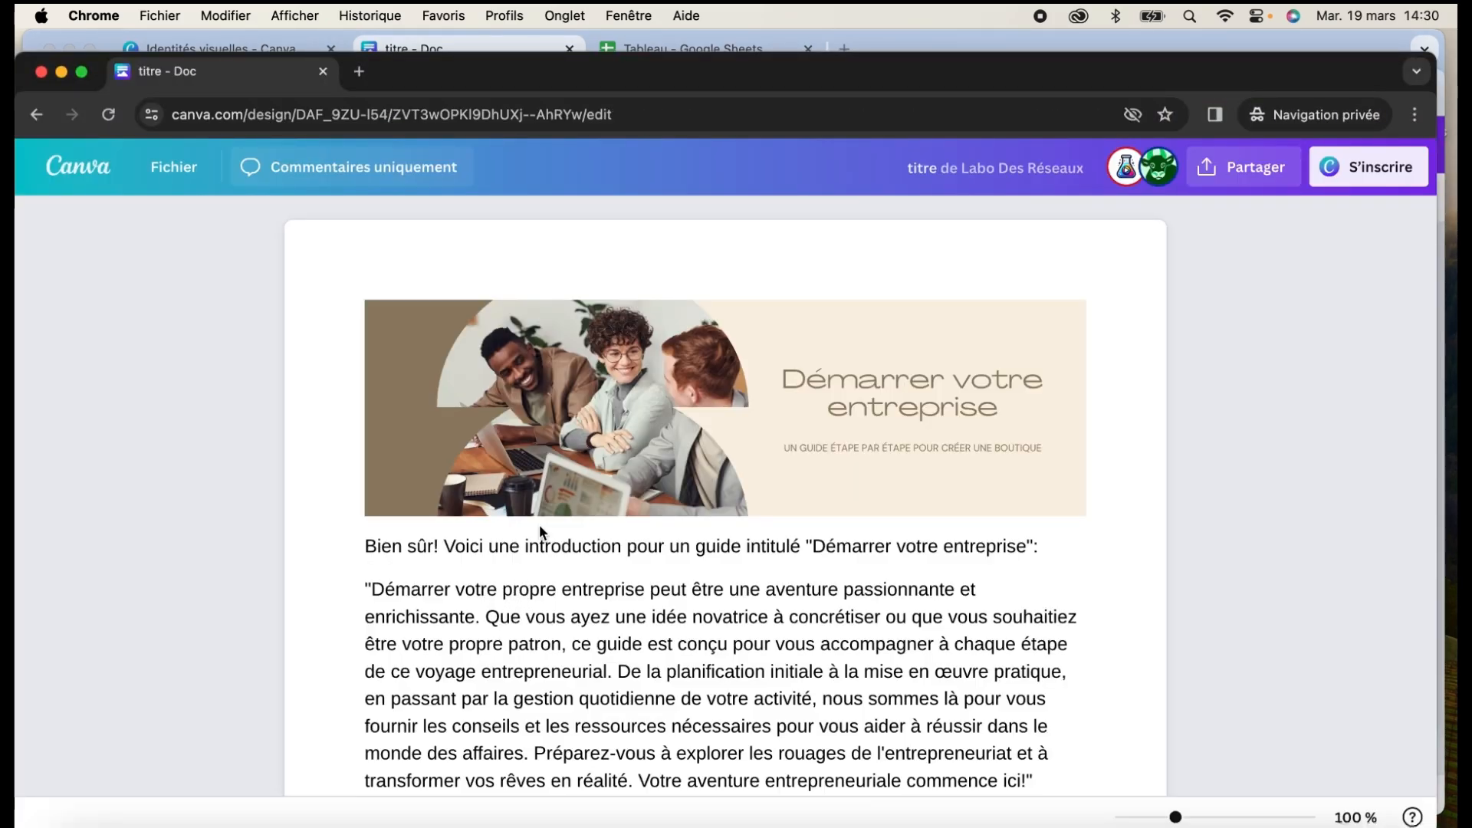
pyautogui.scroll(-2, 540, 524)
pyautogui.moveTo(526, 538); pyautogui.dragTo(591, 541)
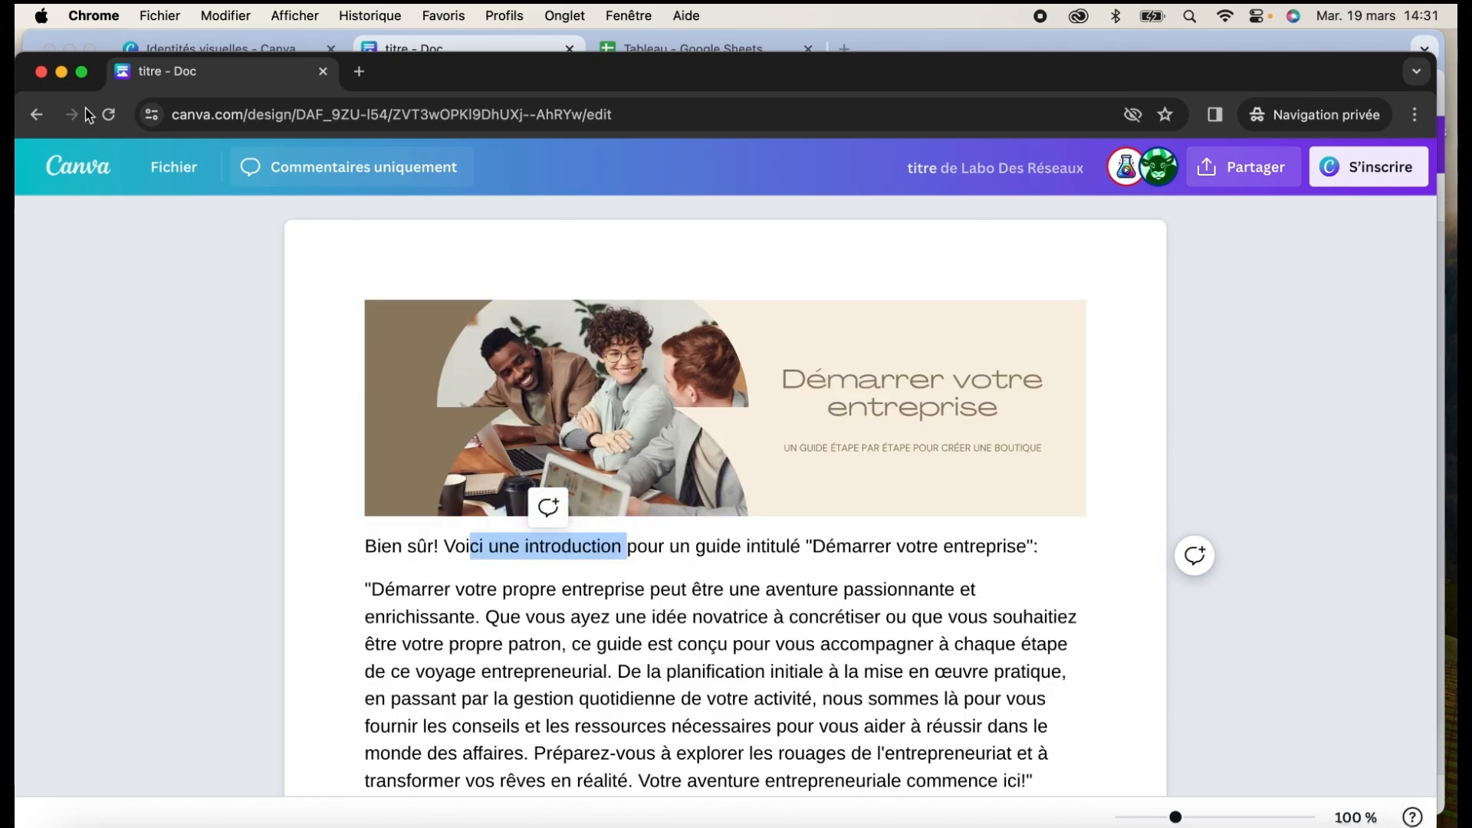
pyautogui.click(42, 70)
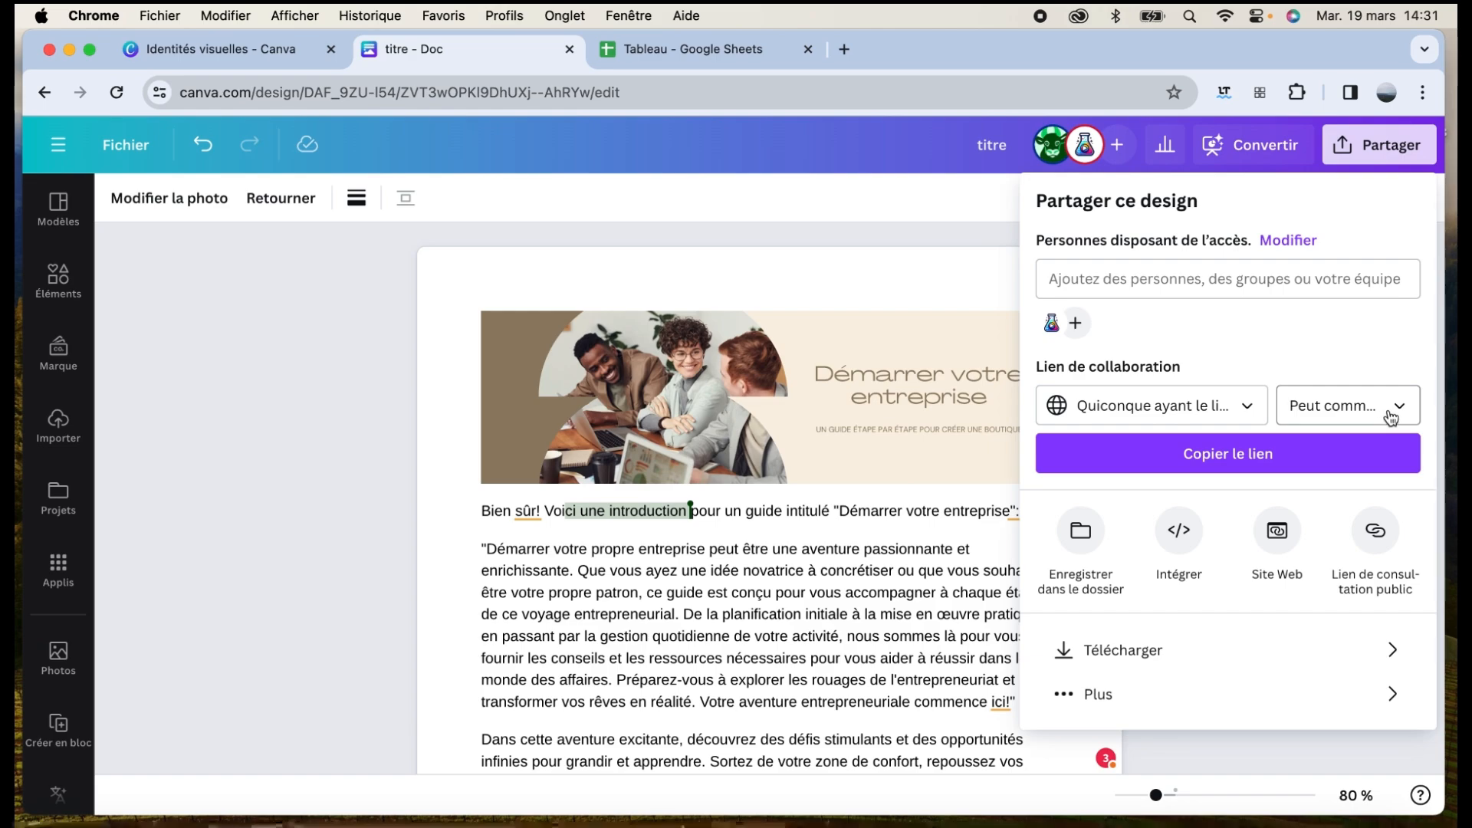
# Change the link permission to Peut modifier, copy the link and close the sharing panel
pyautogui.click(1392, 416)
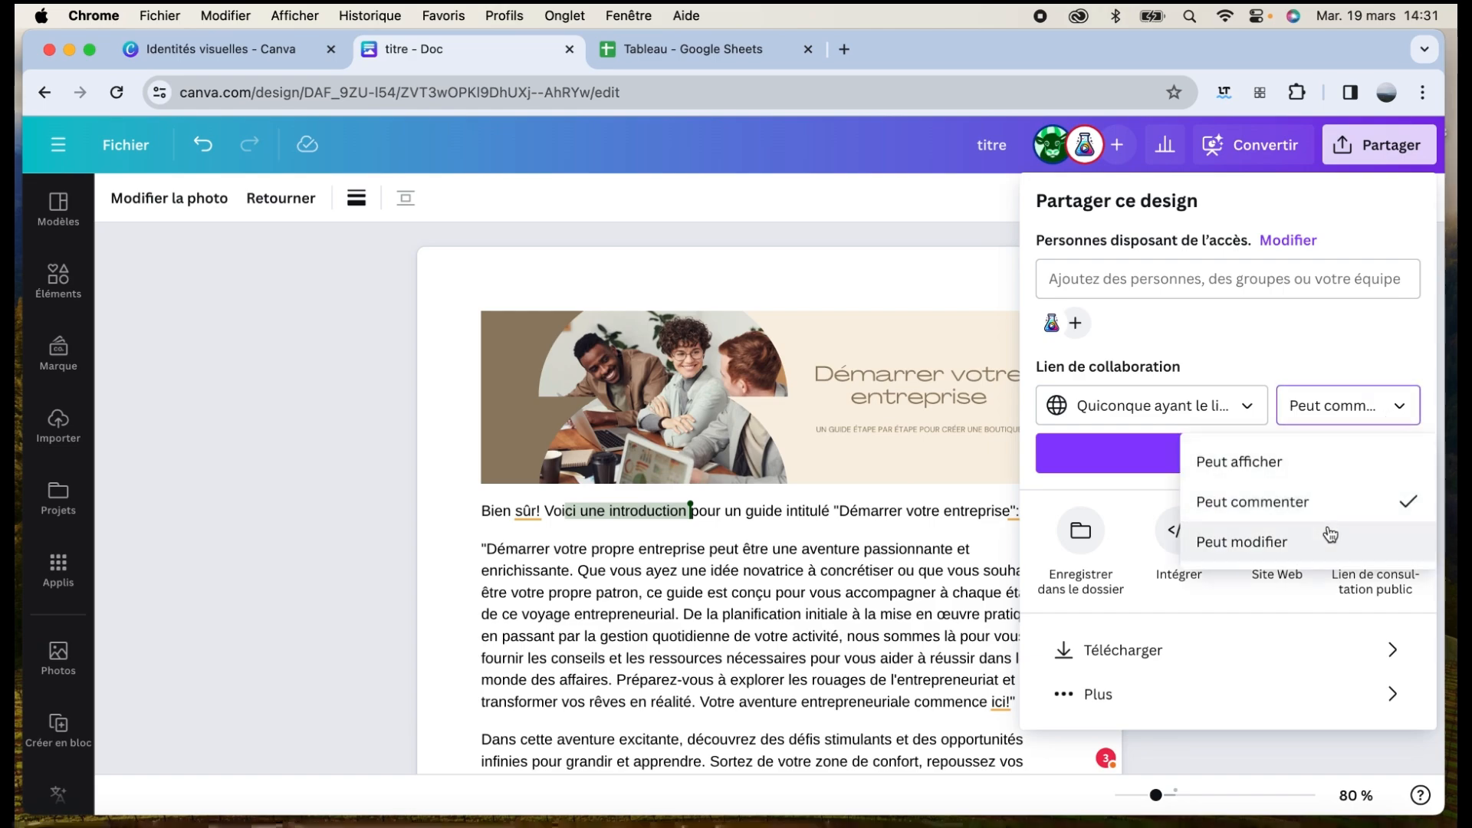
pyautogui.click(1330, 553)
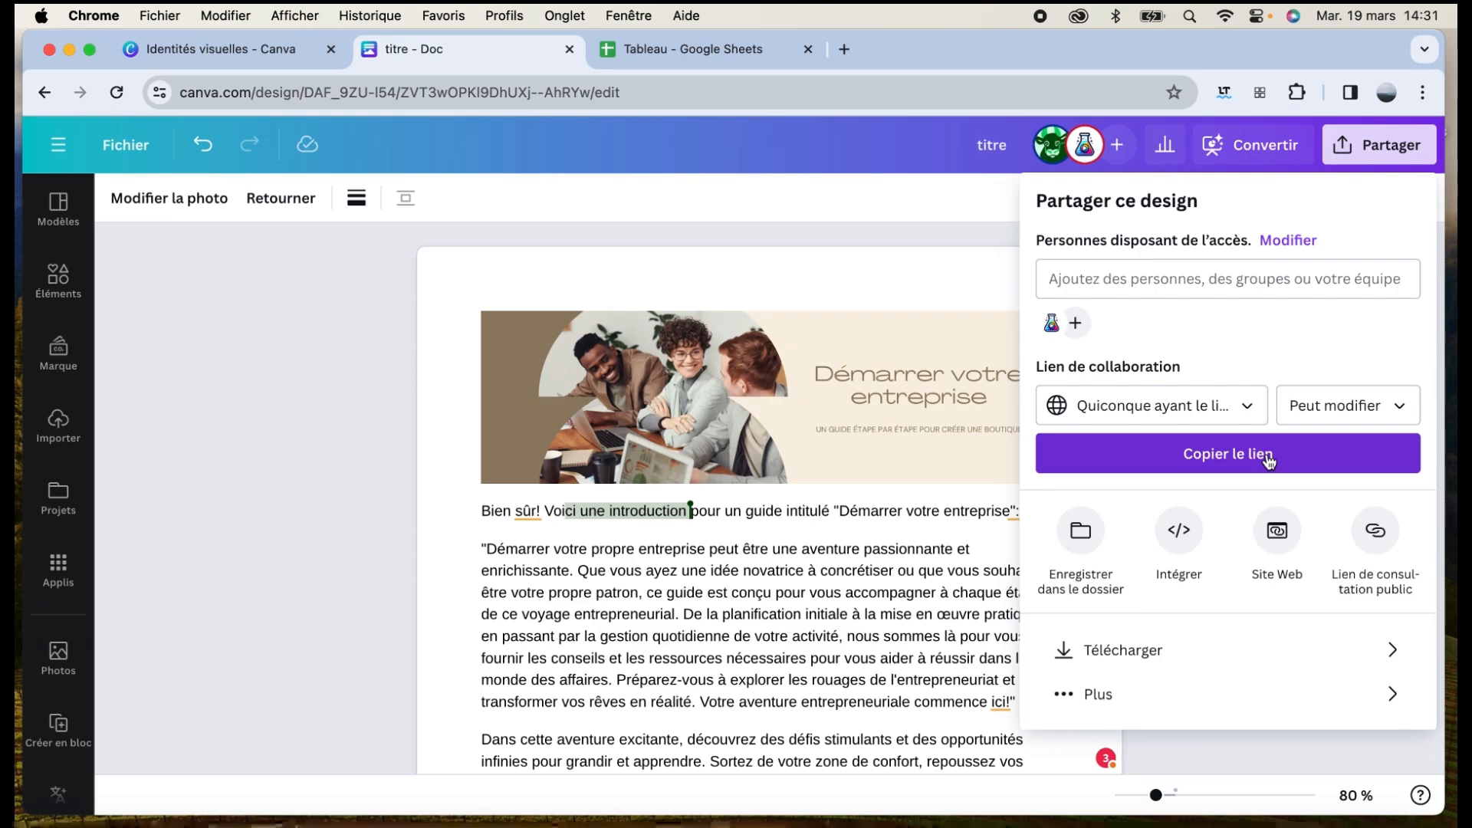
pyautogui.click(1226, 454)
pyautogui.click(898, 468)
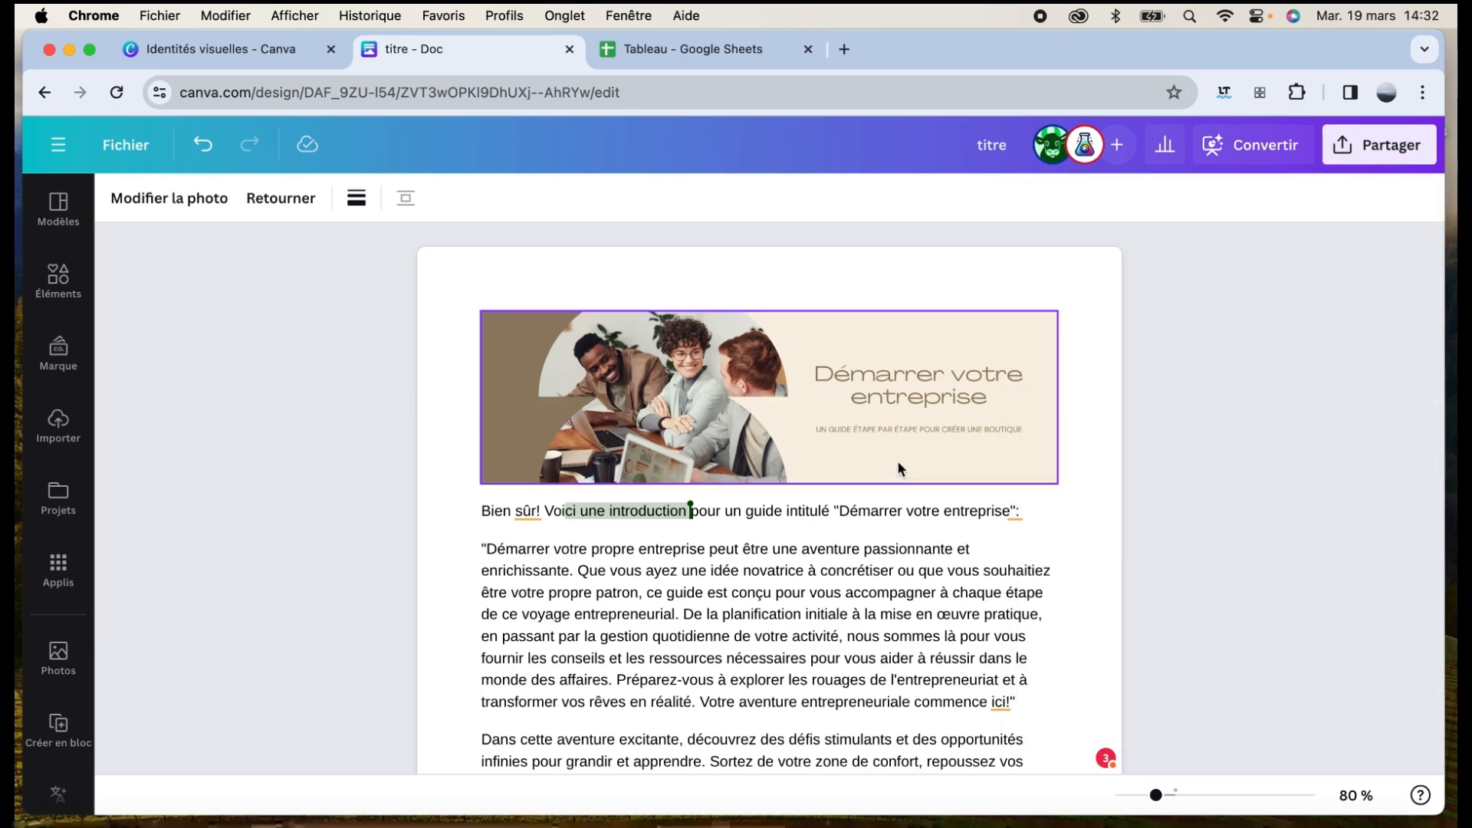
pyautogui.click(899, 549)
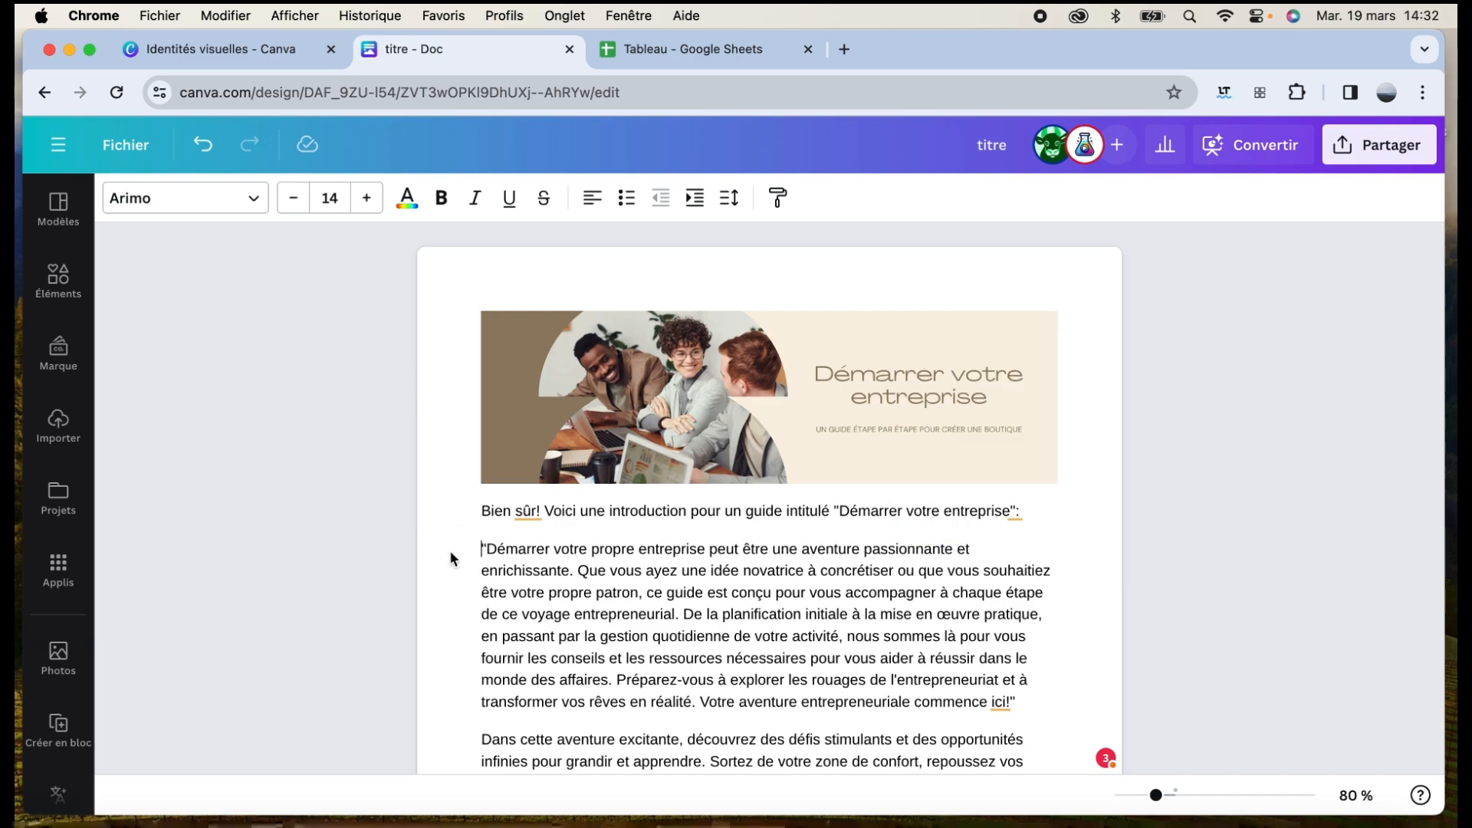
pyautogui.click(481, 549)
pyautogui.scroll(-10, 545, 544)
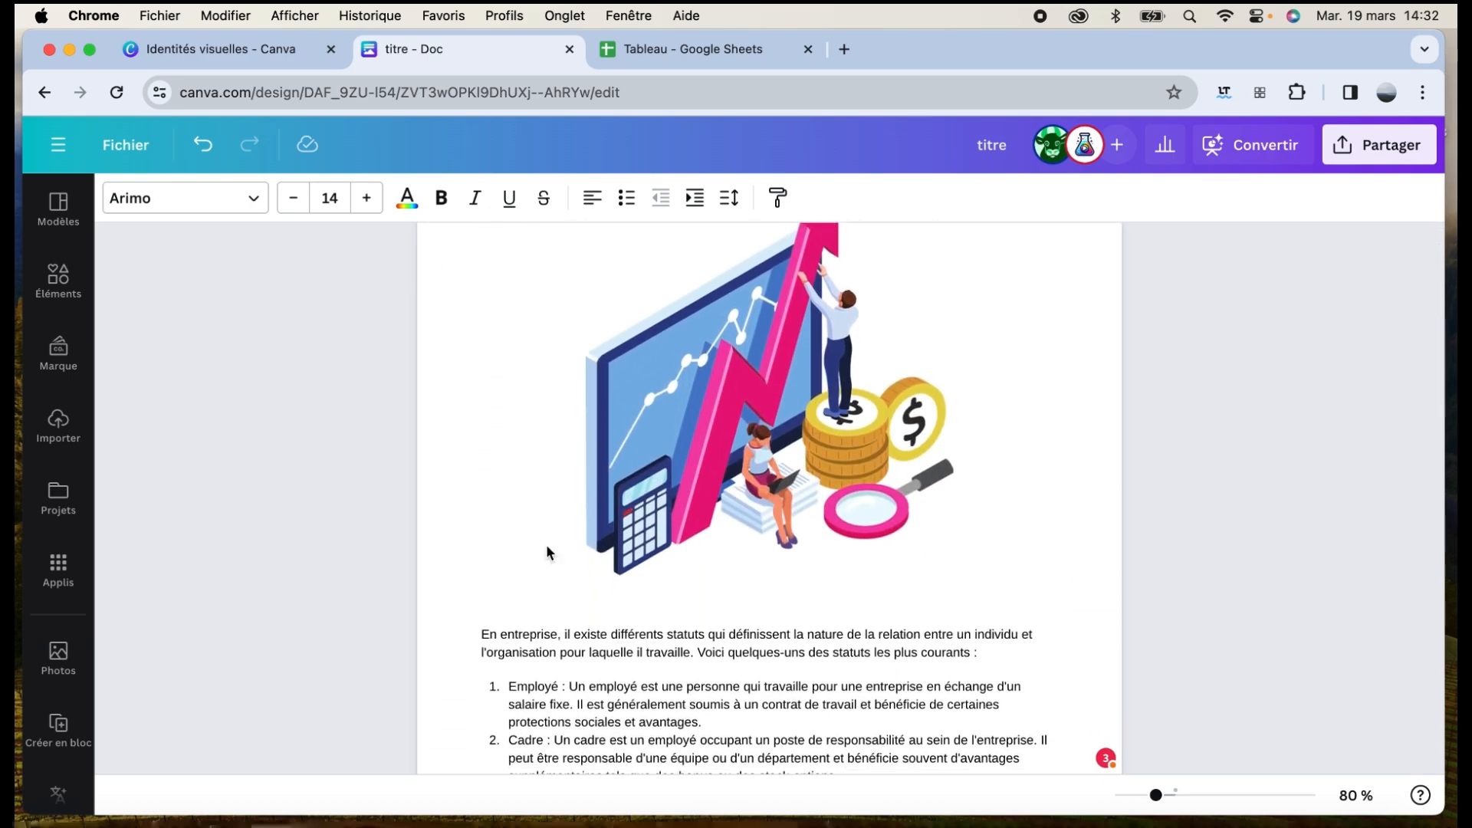
pyautogui.scroll(10, 546, 545)
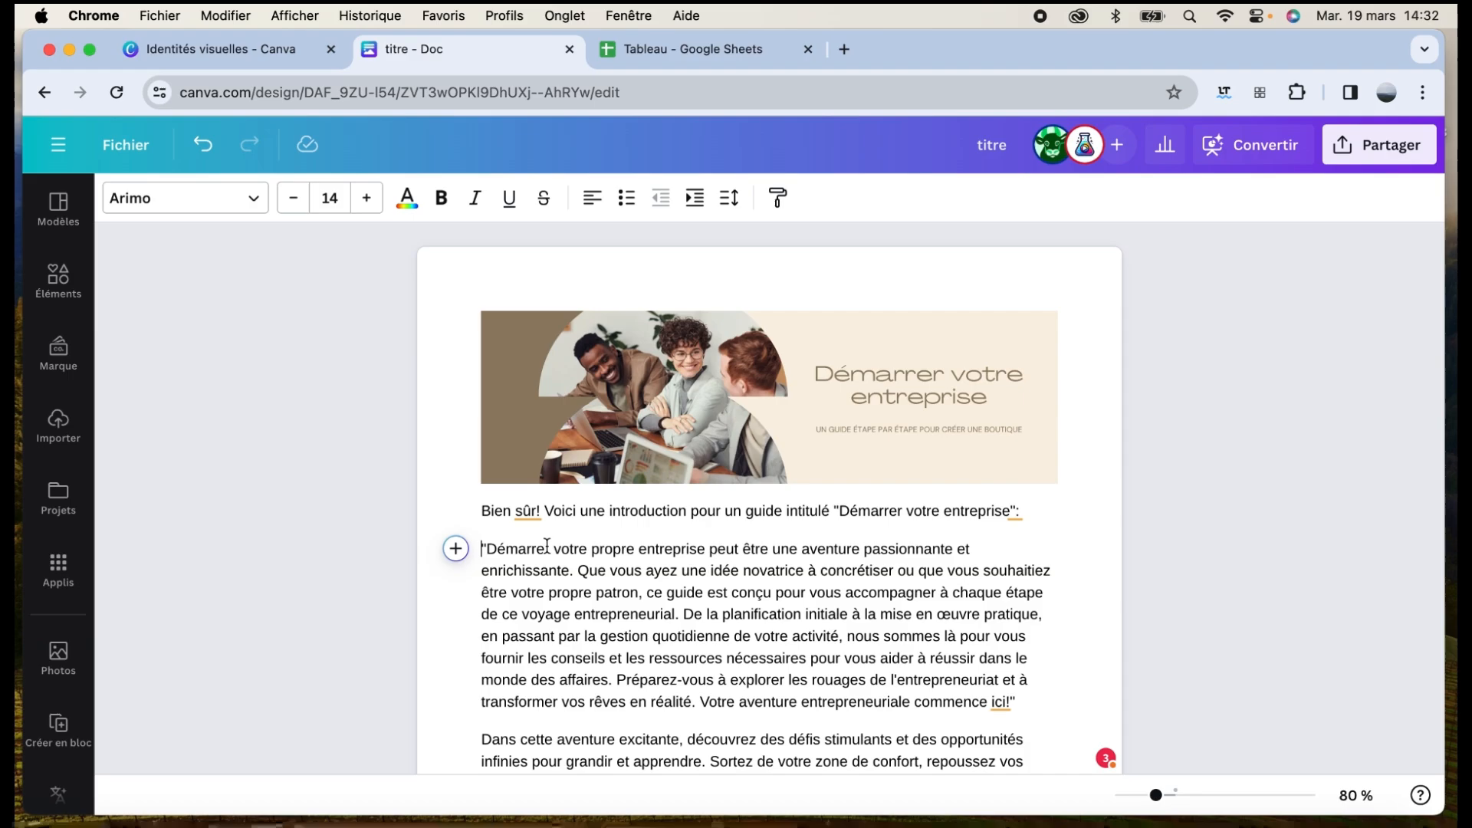
pyautogui.scroll(-15, 821, 508)
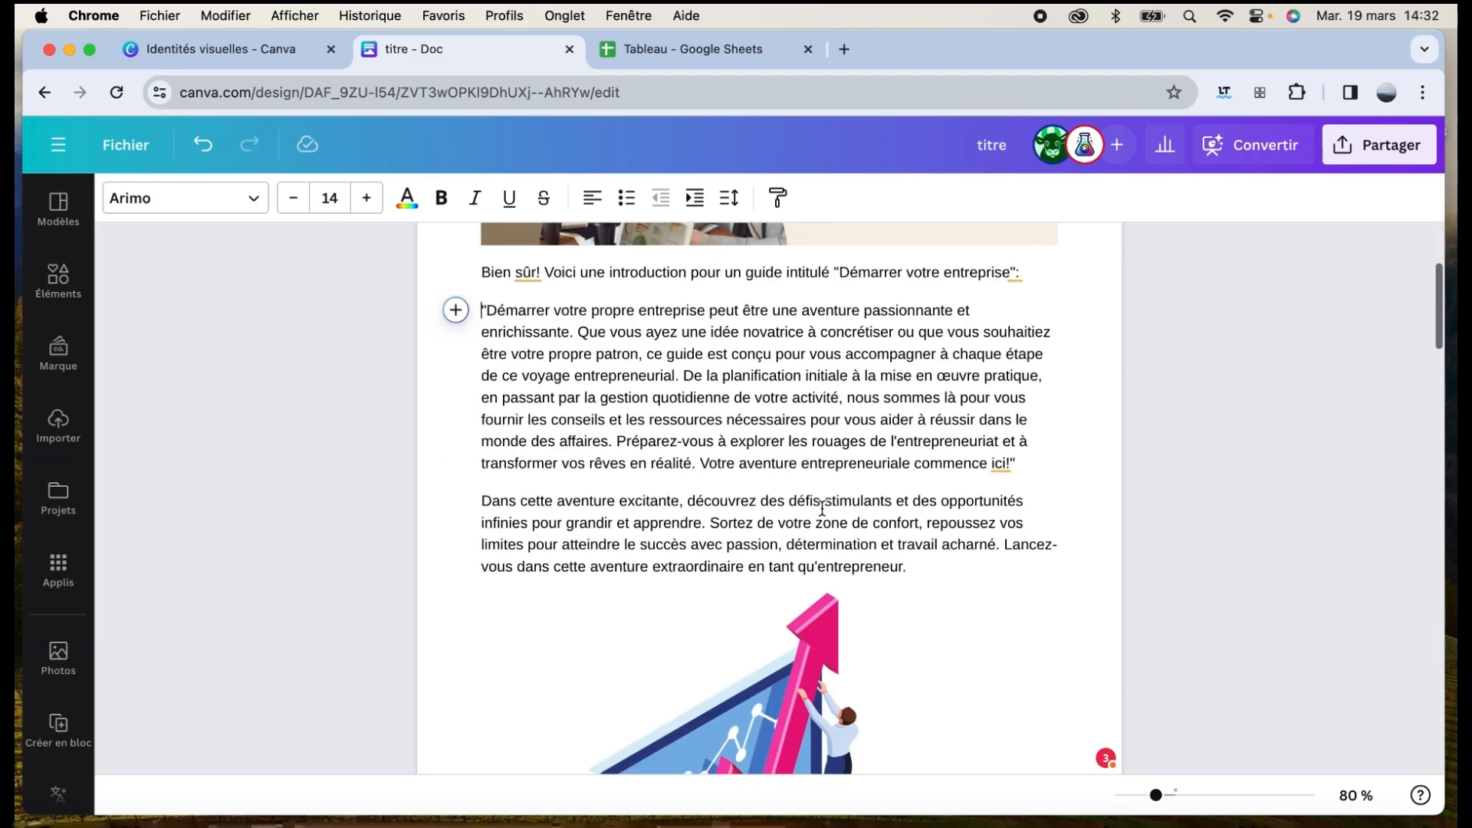
pyautogui.scroll(5, 821, 508)
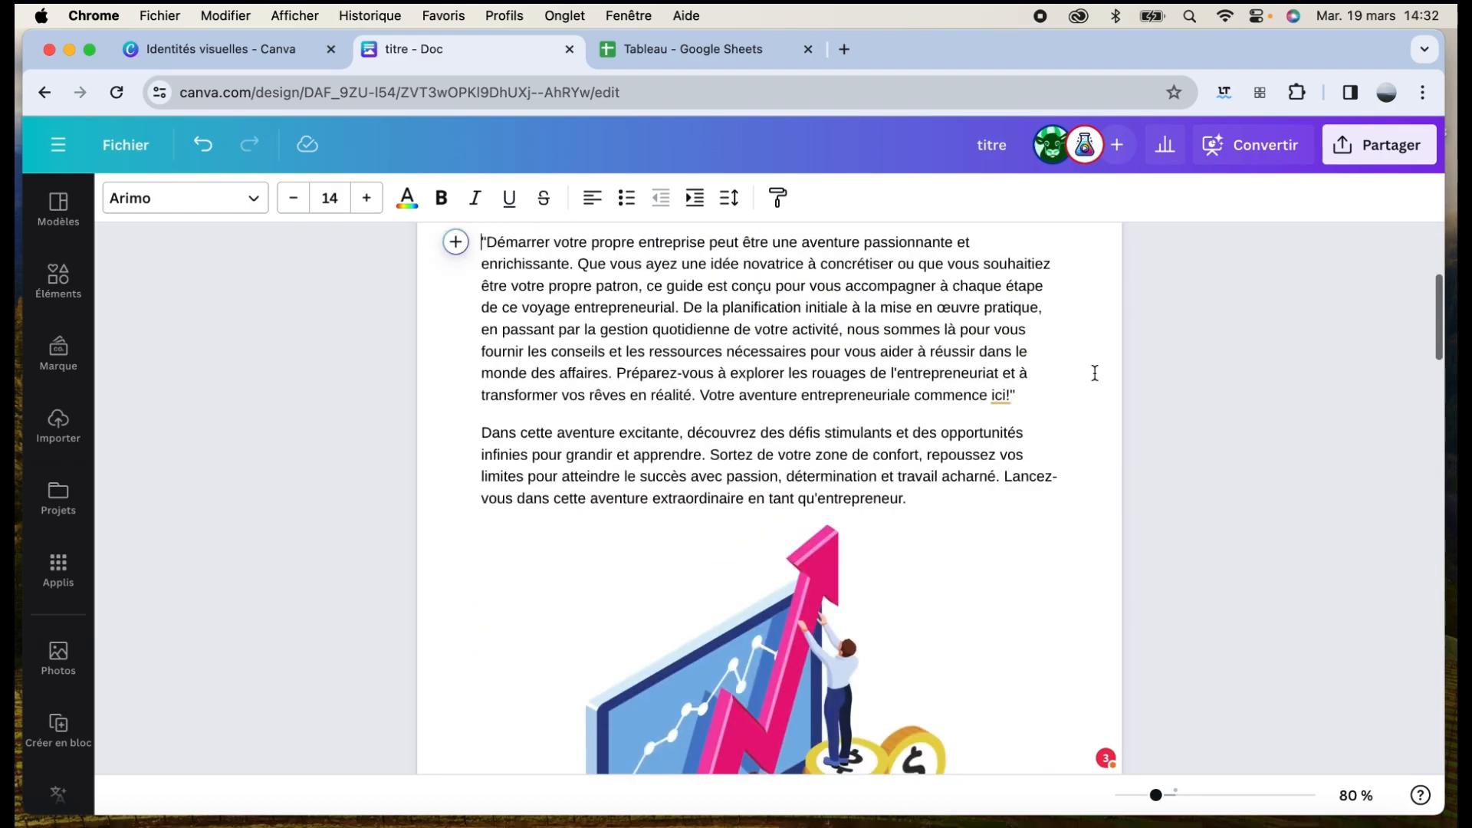
# Convert the doc into a 15-page presentation using the green template style
pyautogui.click(1245, 151)
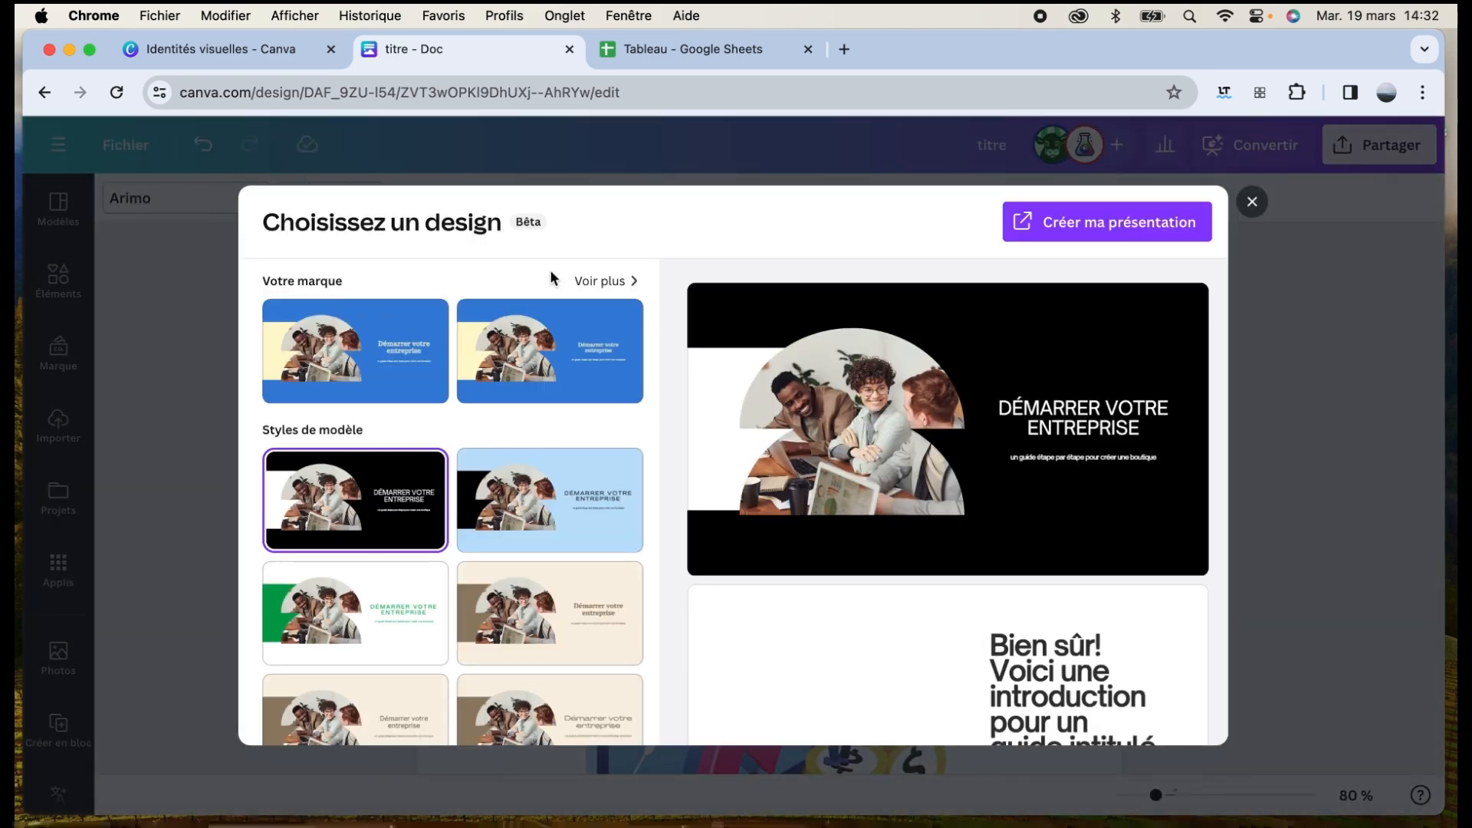
pyautogui.scroll(-5, 531, 384)
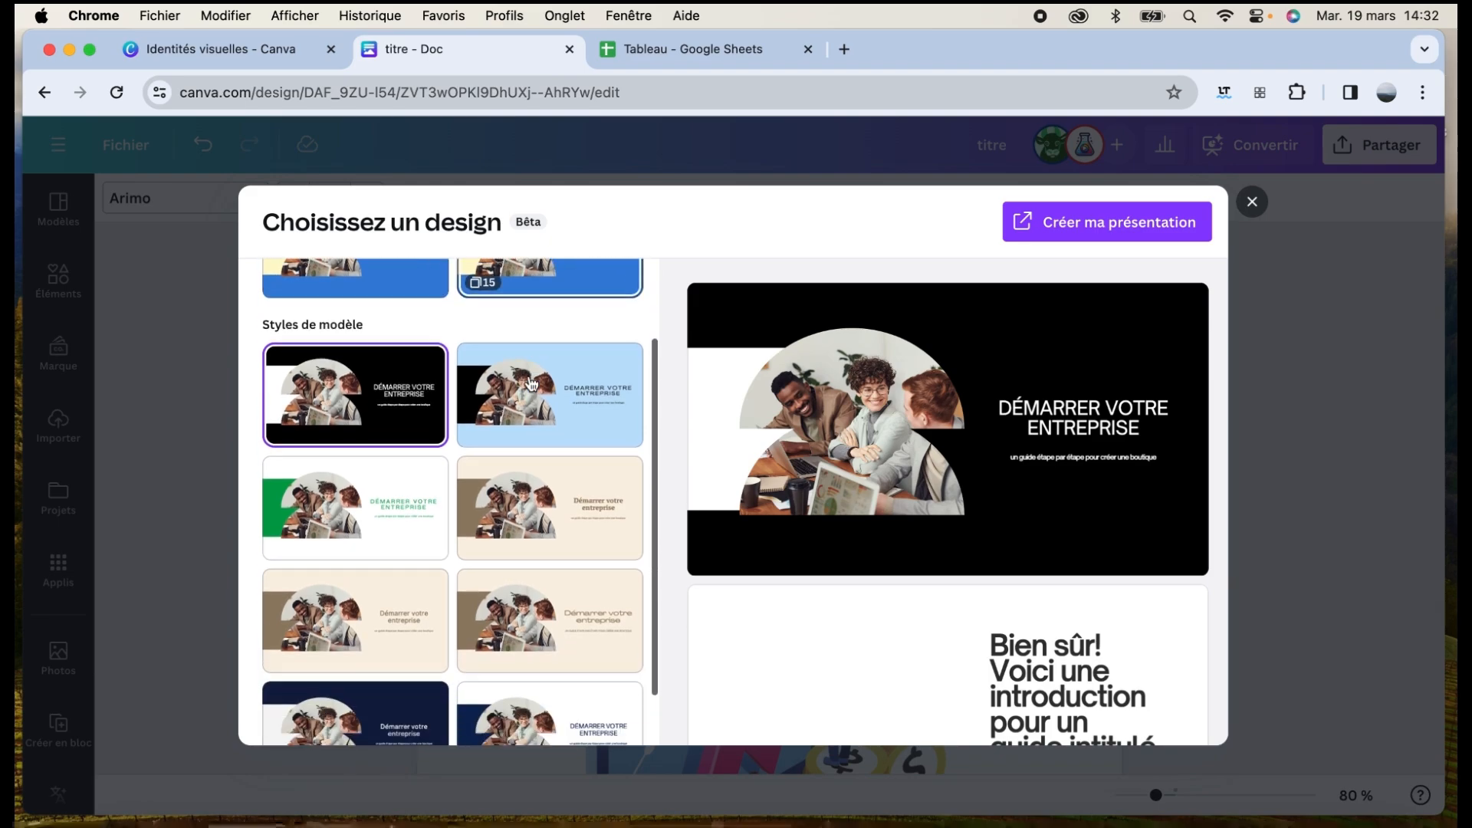
pyautogui.scroll(5, 530, 494)
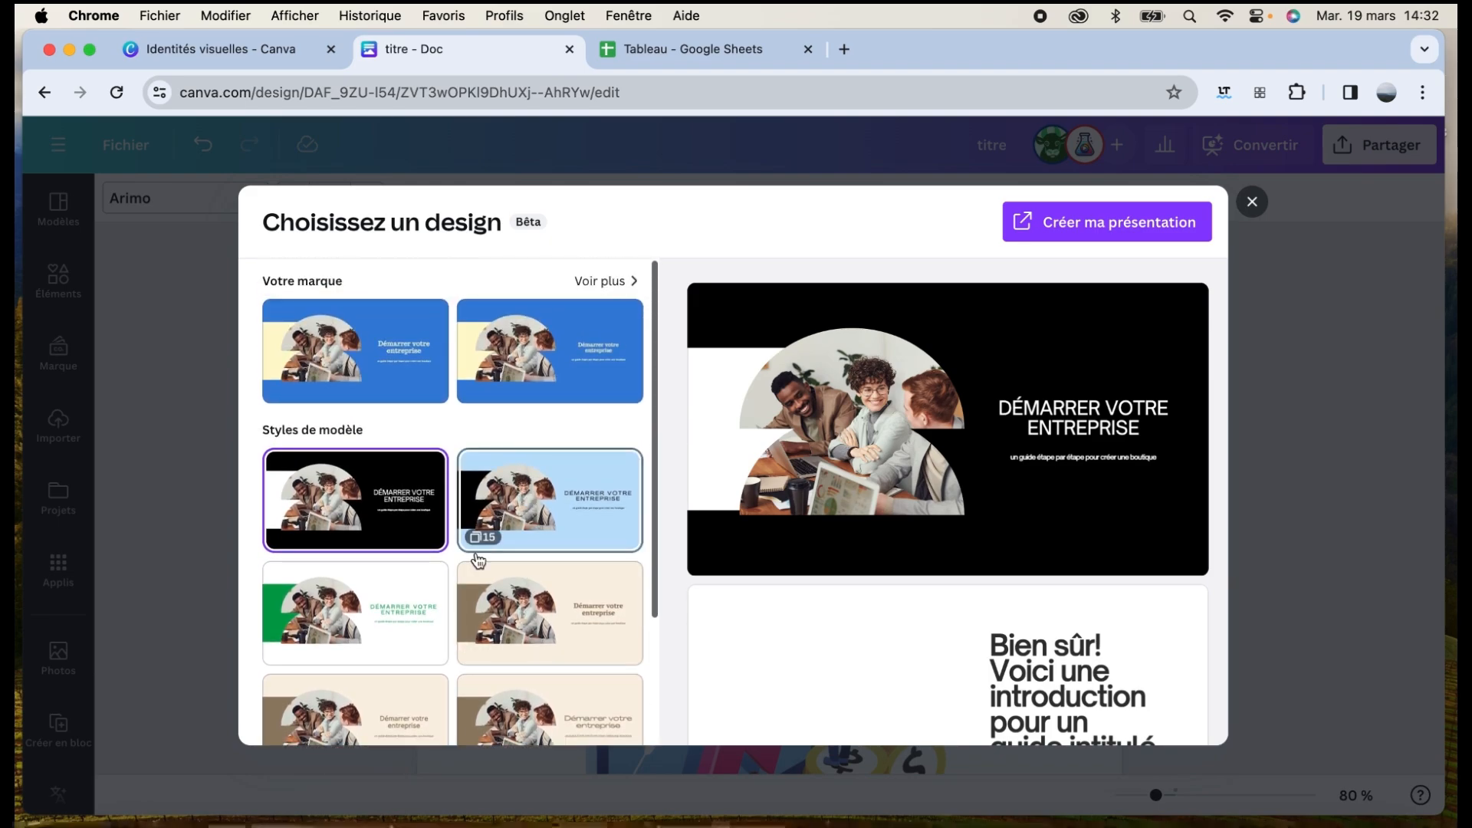
pyautogui.click(376, 633)
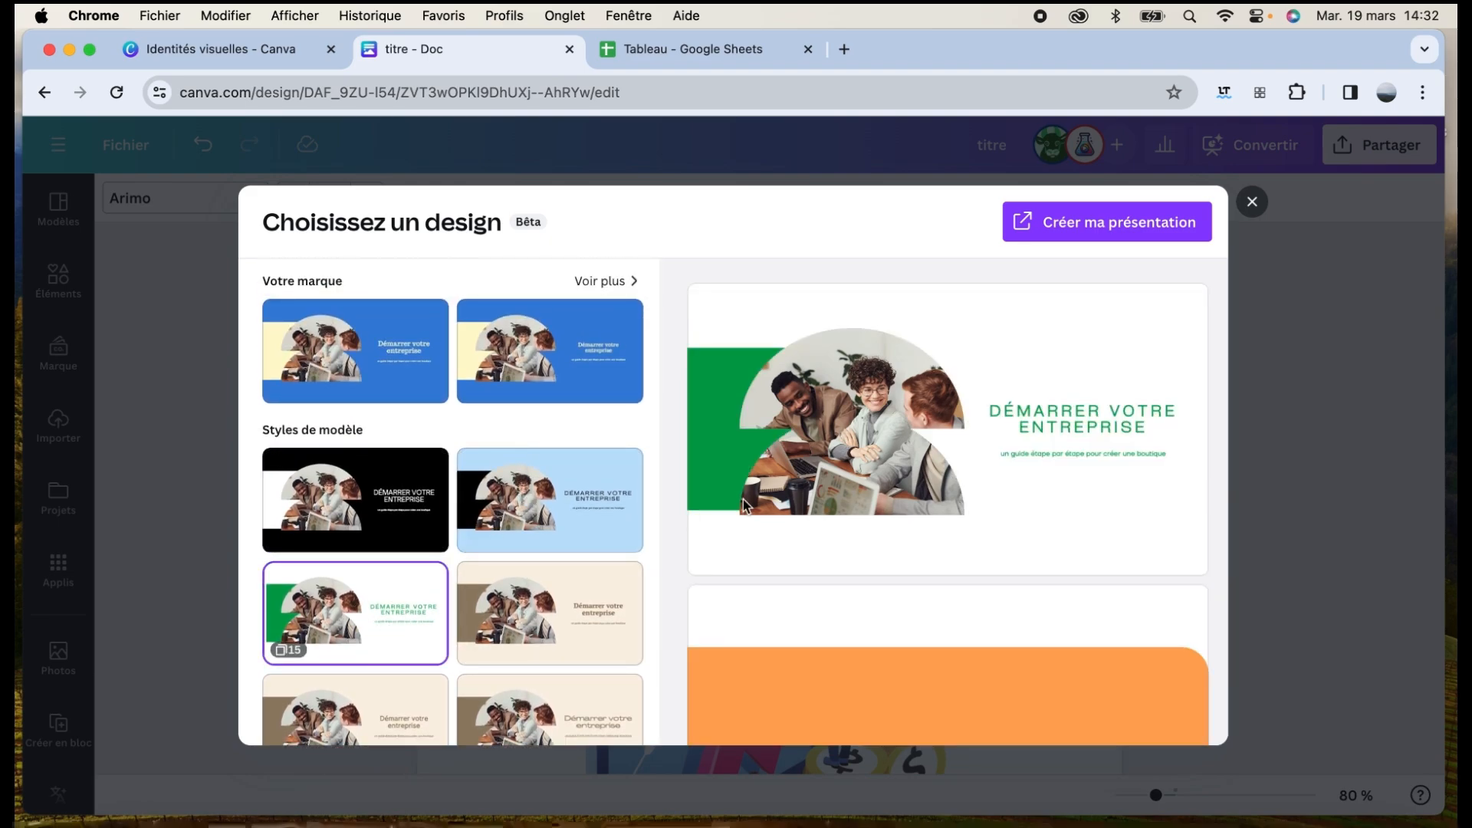
pyautogui.click(1087, 226)
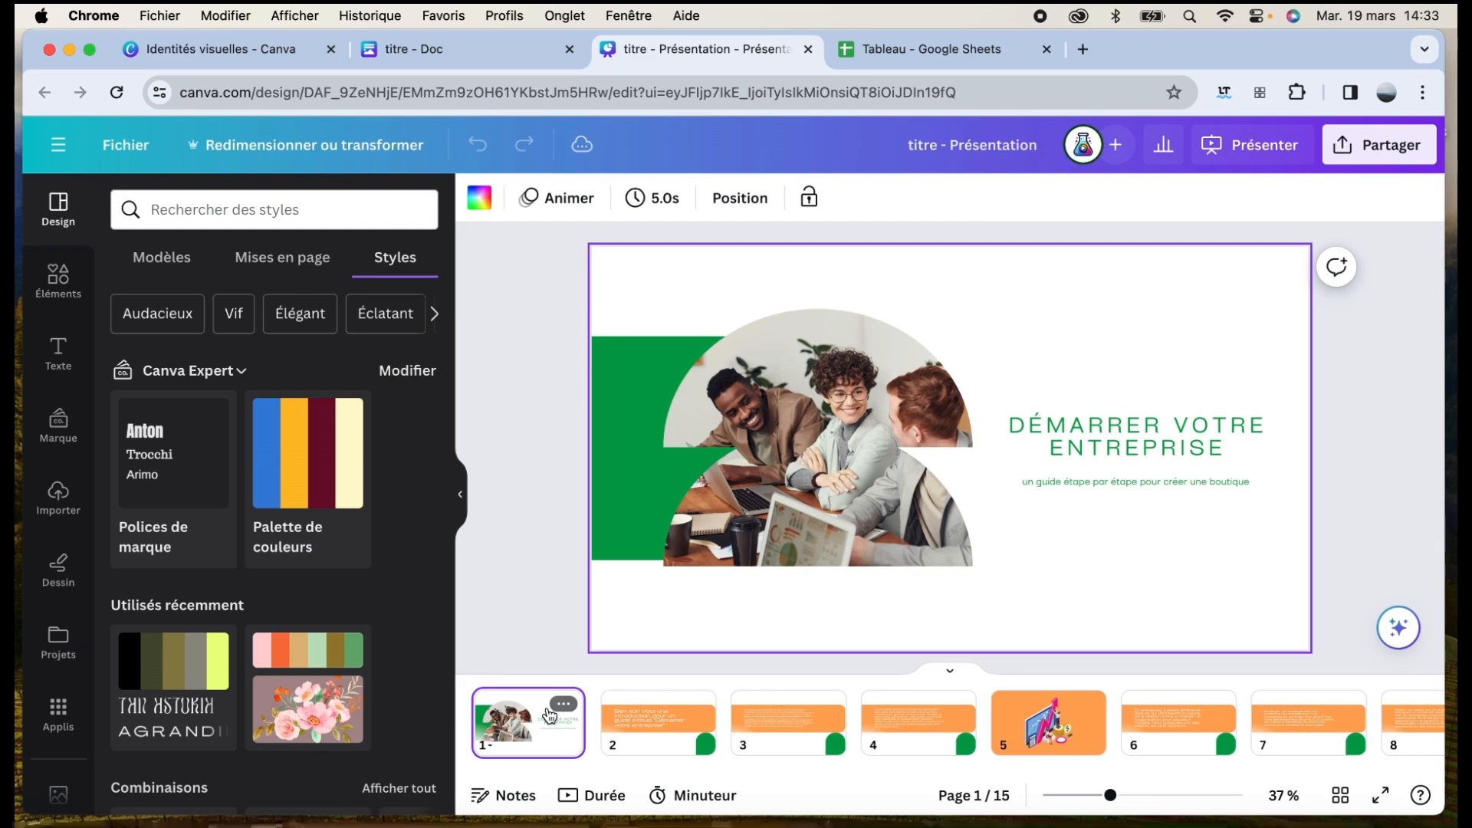
# Page back and forth through the generated slides, ending on the first slide
pyautogui.press('Right')
pyautogui.press('Right')
pyautogui.press('Right')
pyautogui.press('Right')
pyautogui.press('Right')
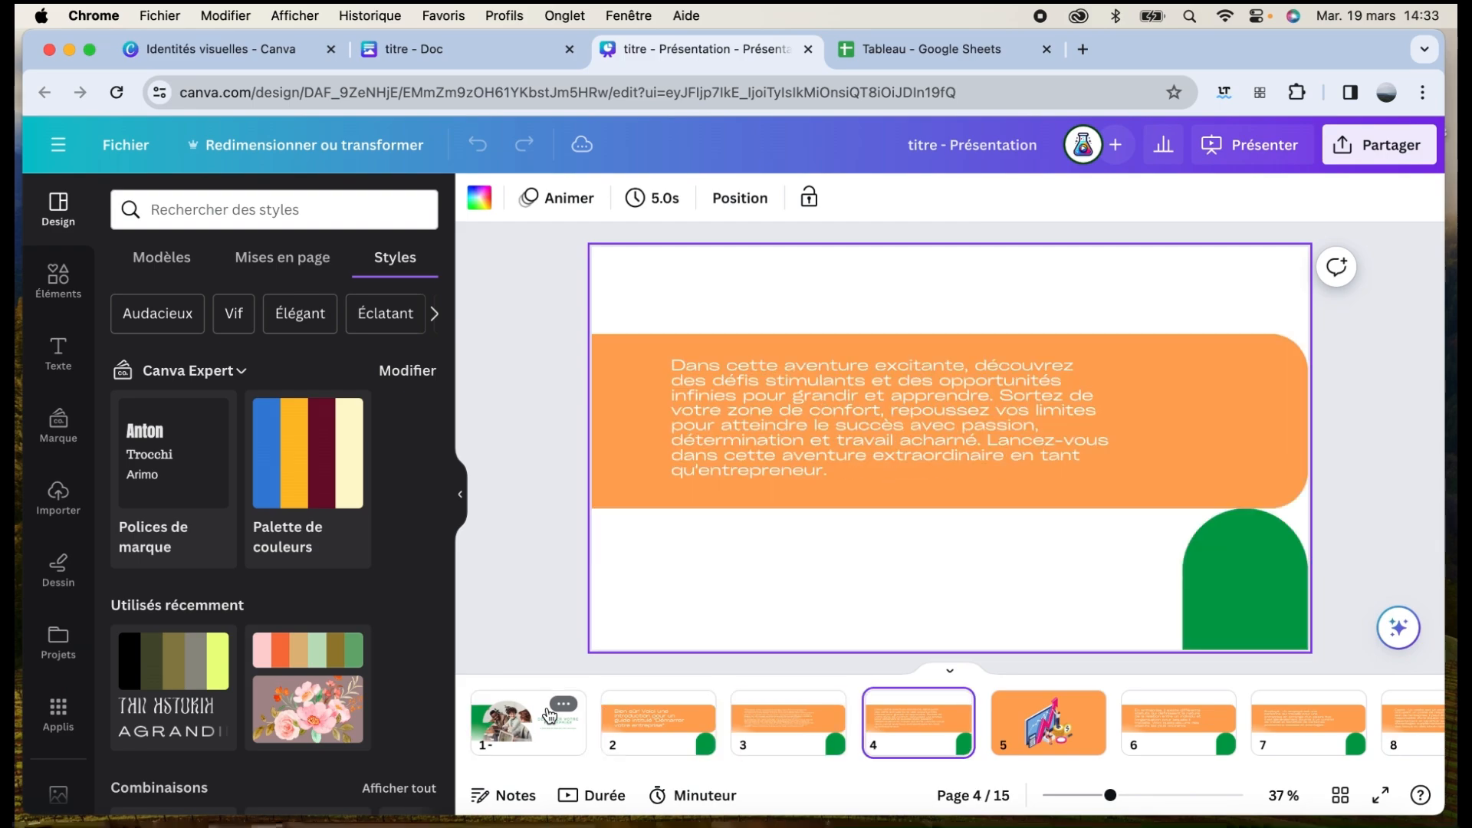
pyautogui.press('Right')
pyautogui.press('Right')
pyautogui.press('Right')
pyautogui.press('Right')
pyautogui.press('Right')
pyautogui.press('Right')
pyautogui.press('Right')
pyautogui.press('Right')
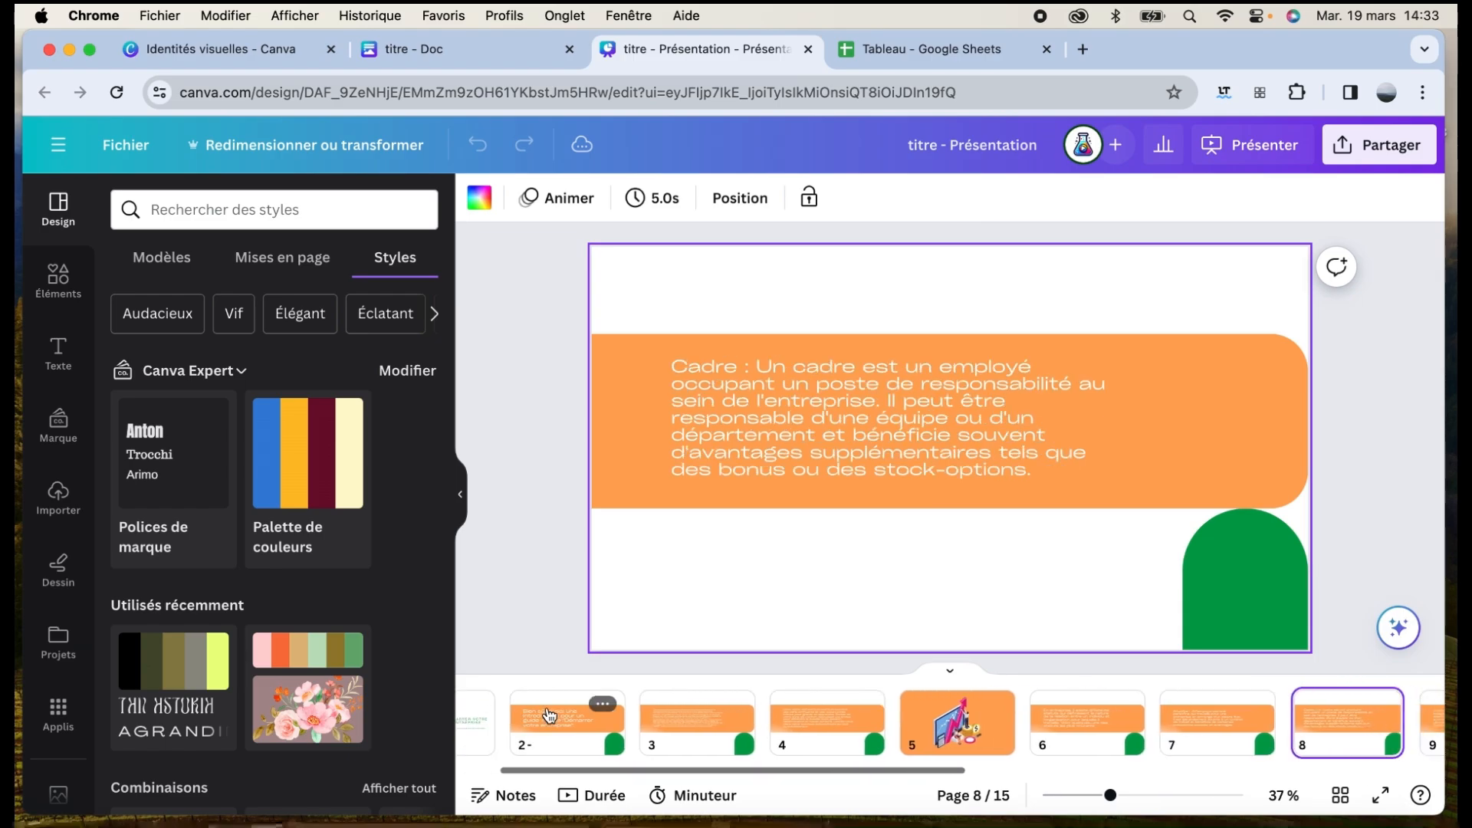
pyautogui.press('Left')
pyautogui.press('Left')
pyautogui.press('Left')
pyautogui.press('Left')
pyautogui.press('Left')
pyautogui.press('Left')
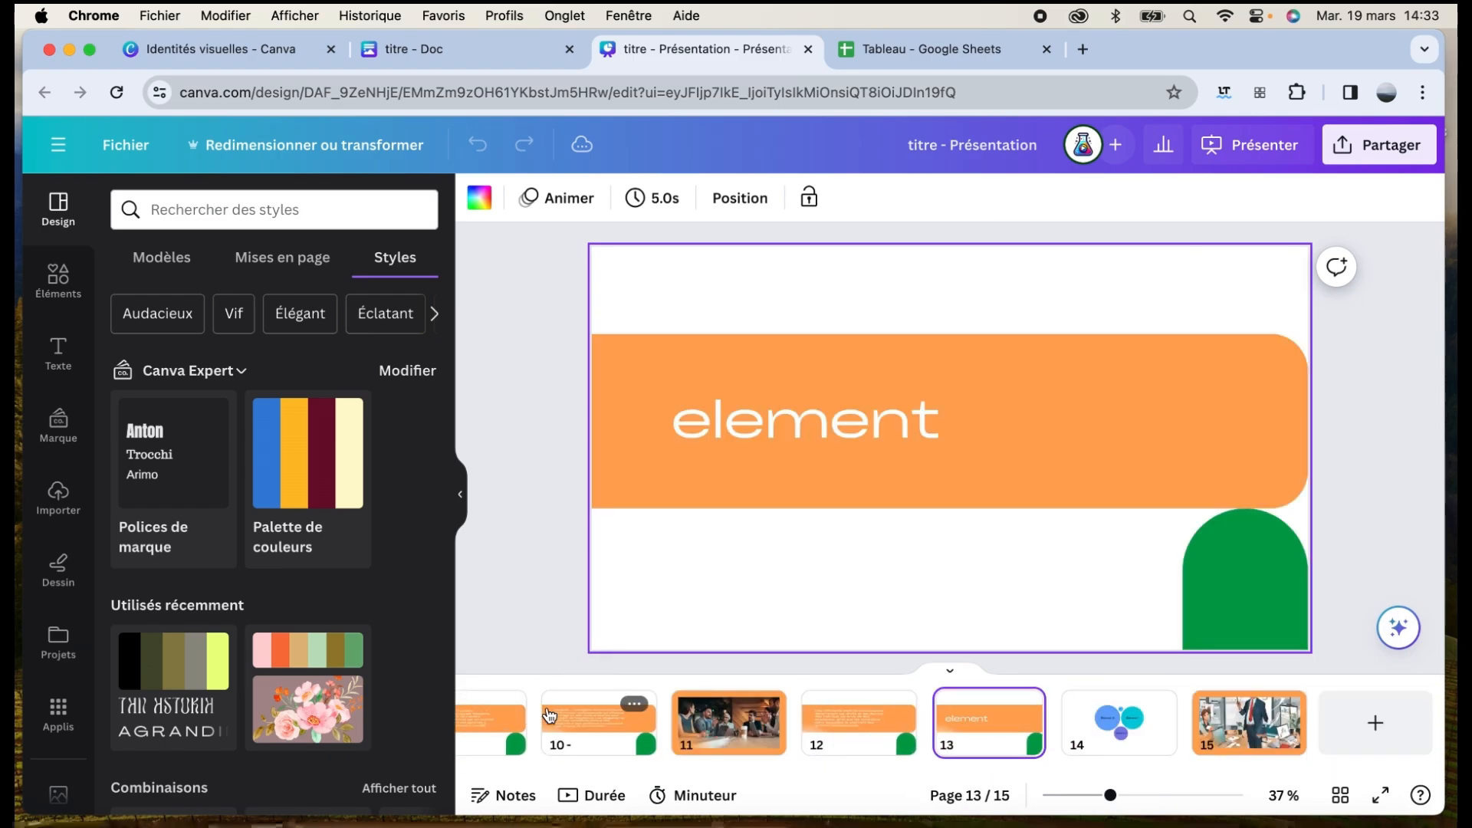
pyautogui.press('Left')
pyautogui.press('Left')
pyautogui.press('Left')
pyautogui.press('Left')
pyautogui.press('Left')
pyautogui.press('Left')
pyautogui.press('Left')
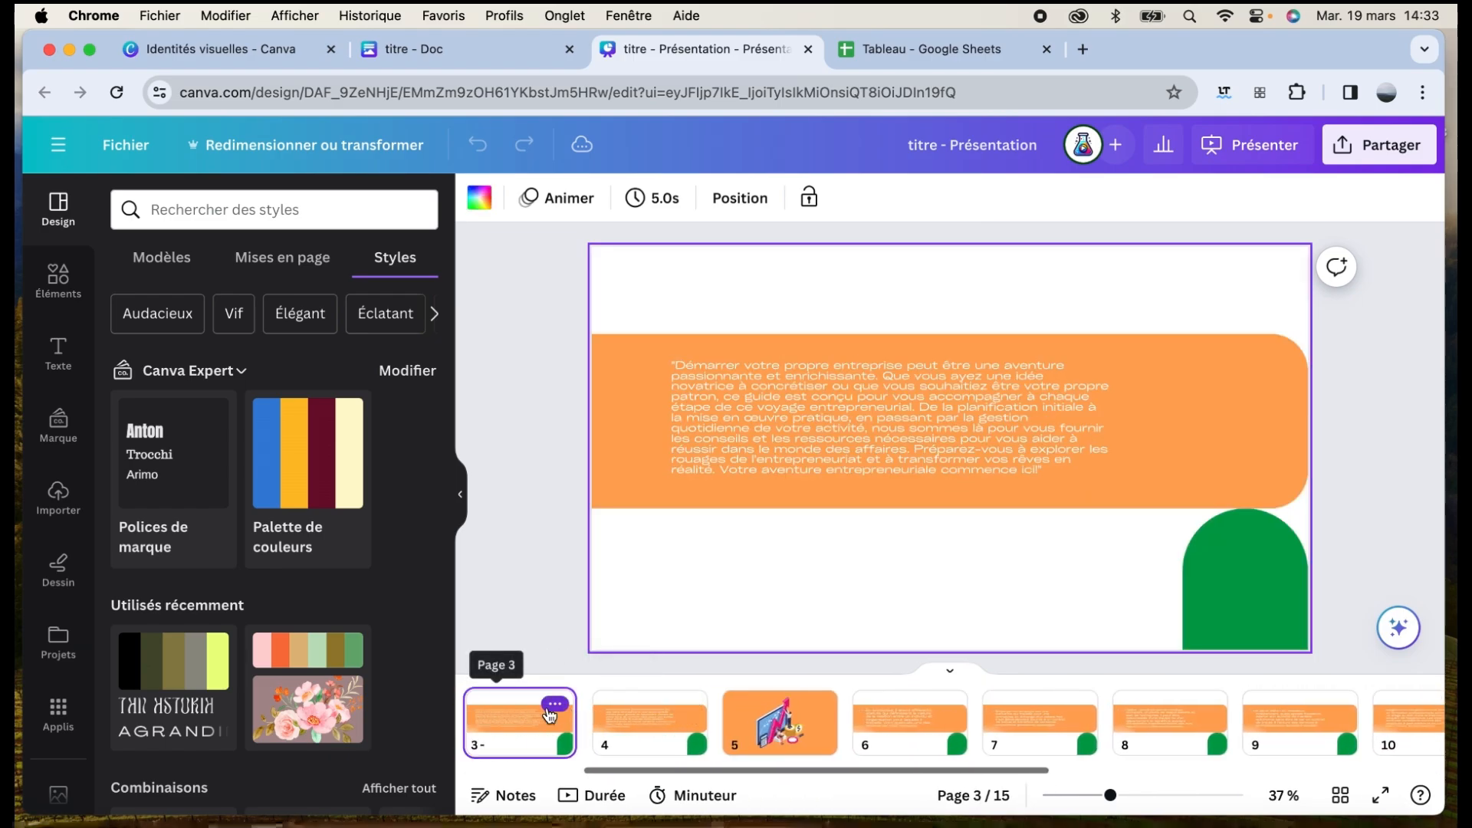
pyautogui.press('Right')
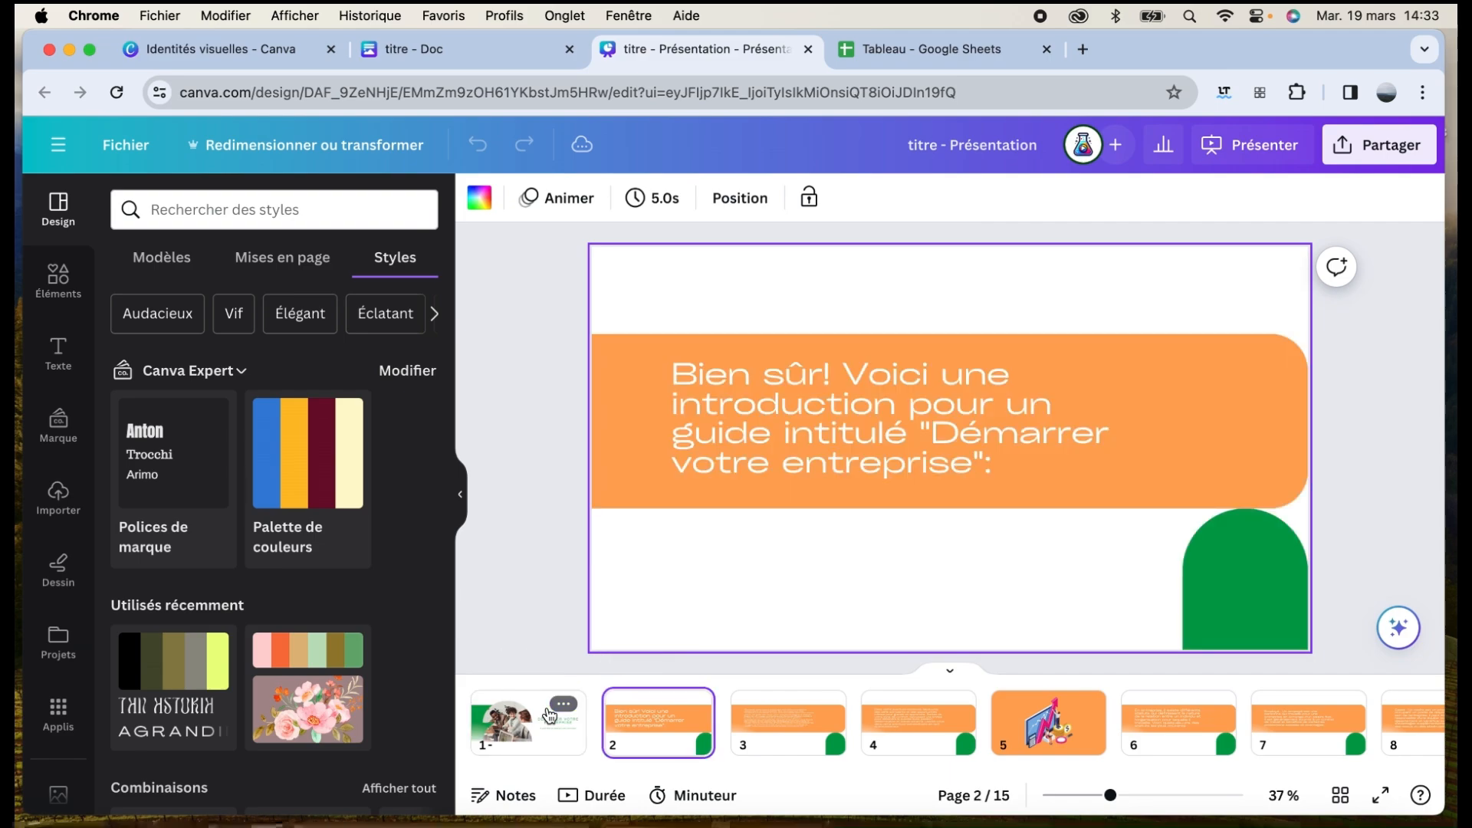
pyautogui.press('Right')
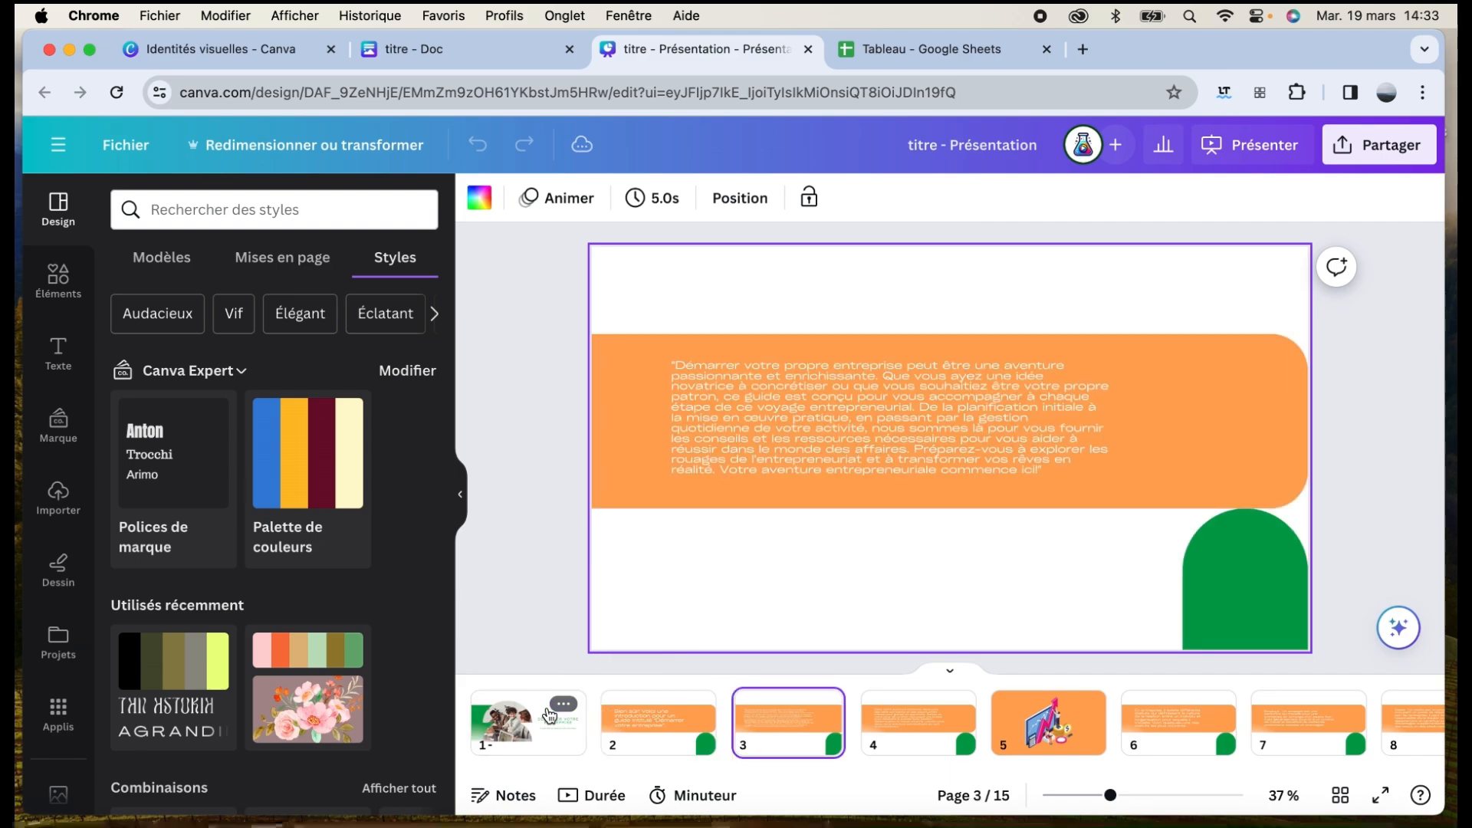
pyautogui.press('Left')
pyautogui.press('Left')
# Close the Doc's 'Choisissez un design' dialog and return to the 'titre - Présentation' tab
pyautogui.click(425, 48)
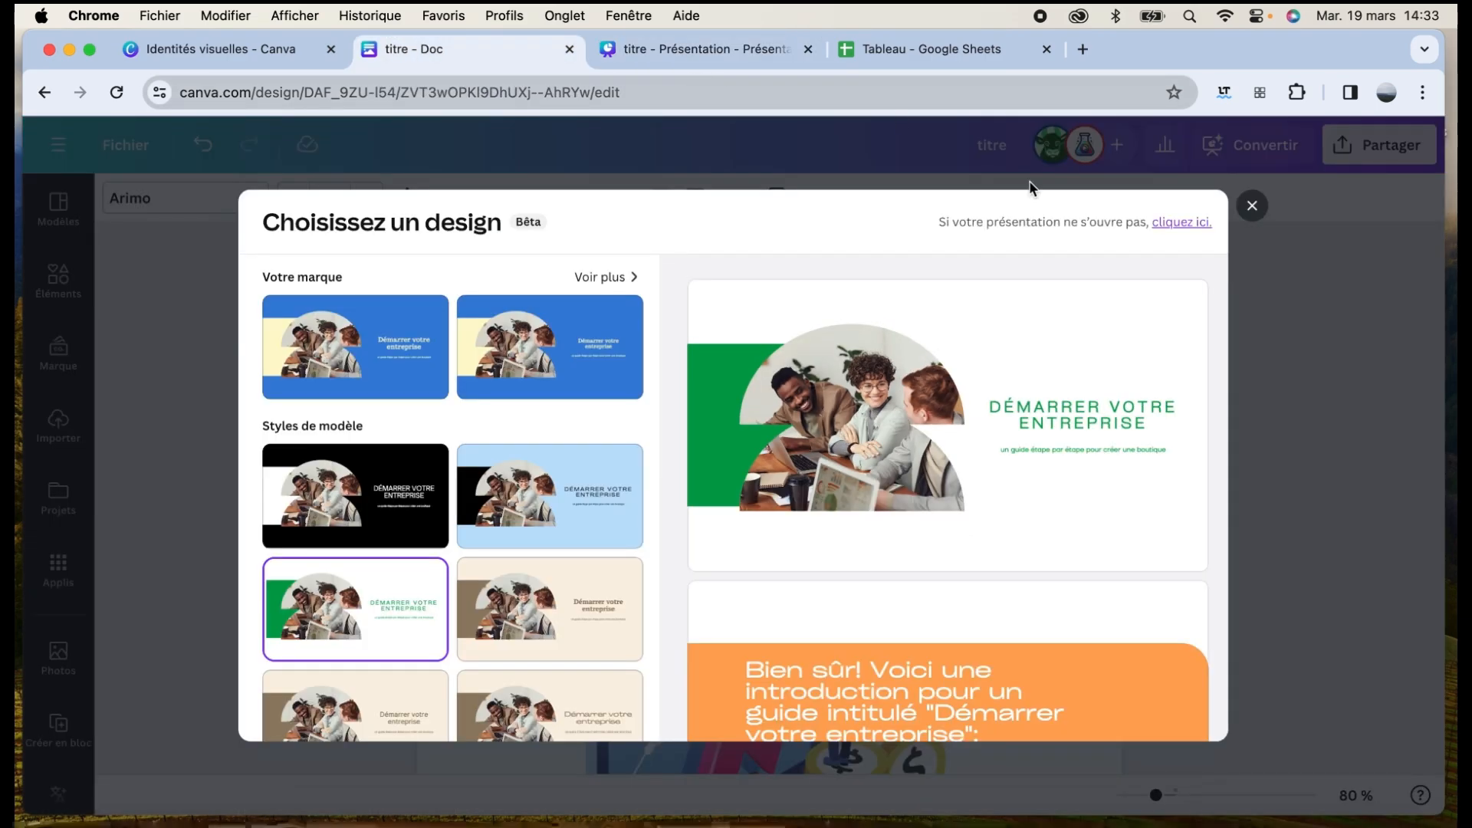
pyautogui.click(1252, 206)
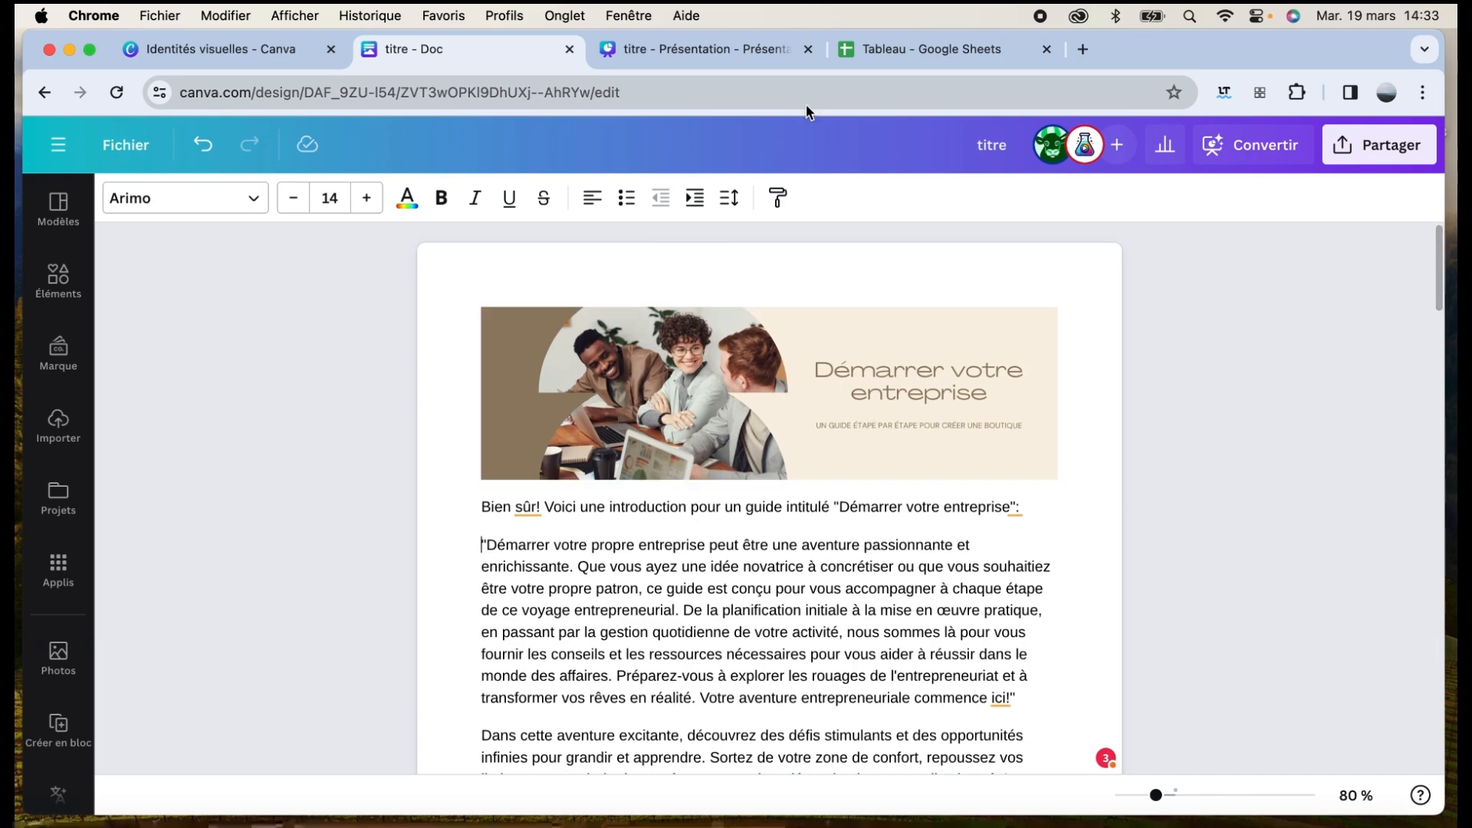
pyautogui.click(735, 51)
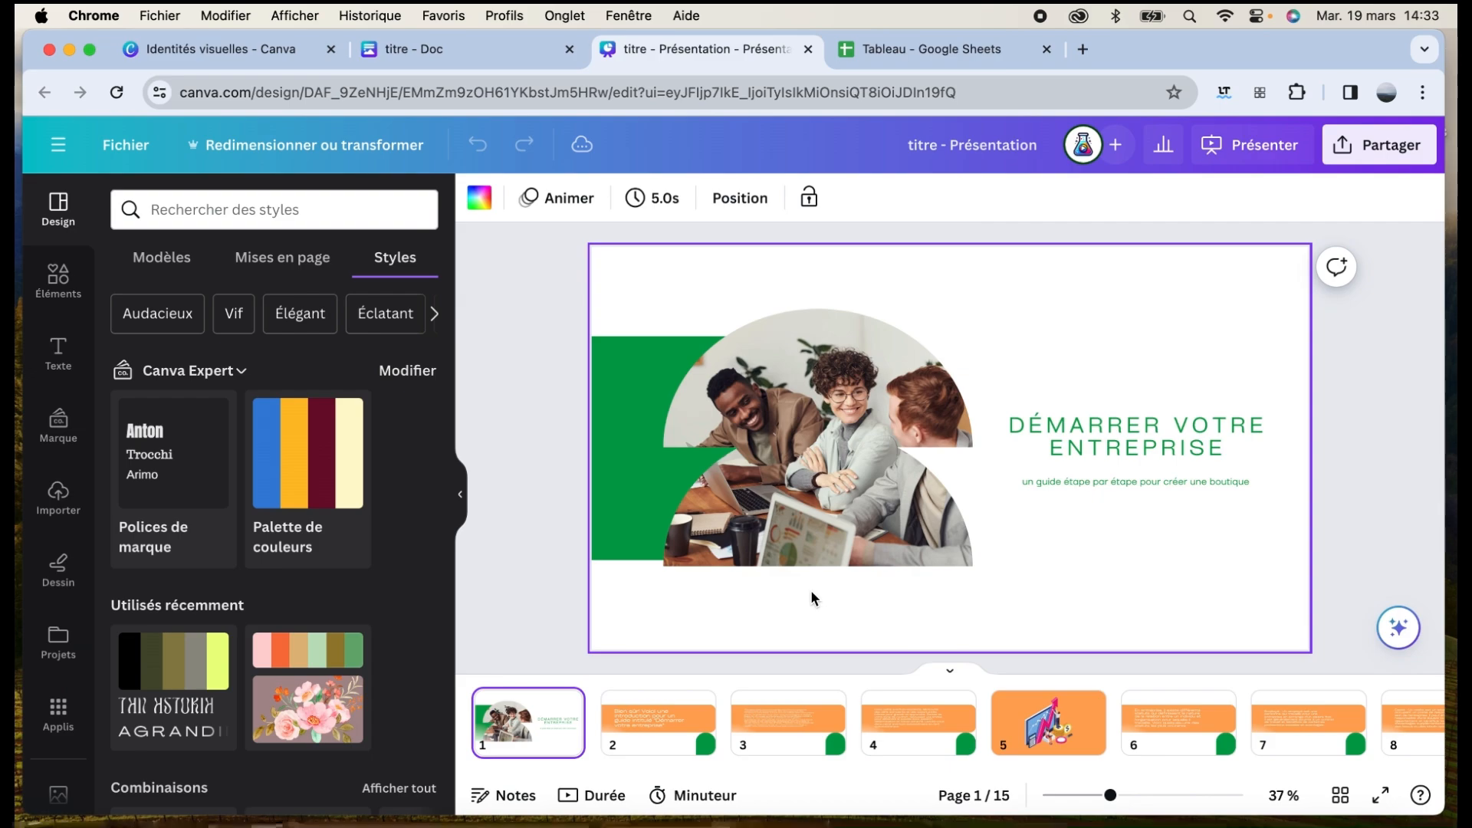
# Check the transition options between slides 1 and 2, leaving them unchanged, then switch tabs
pyautogui.click(606, 744)
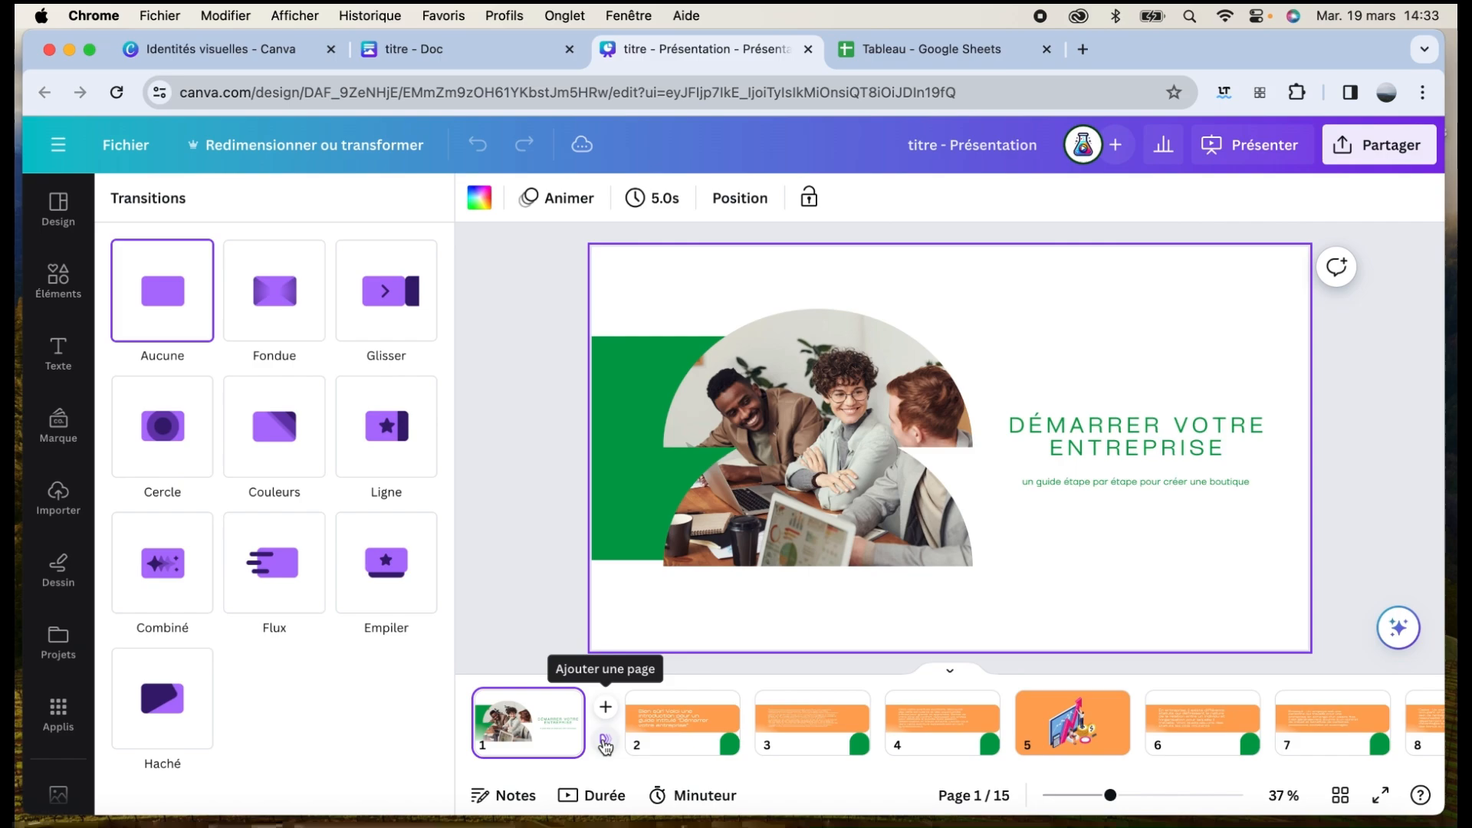
pyautogui.click(508, 577)
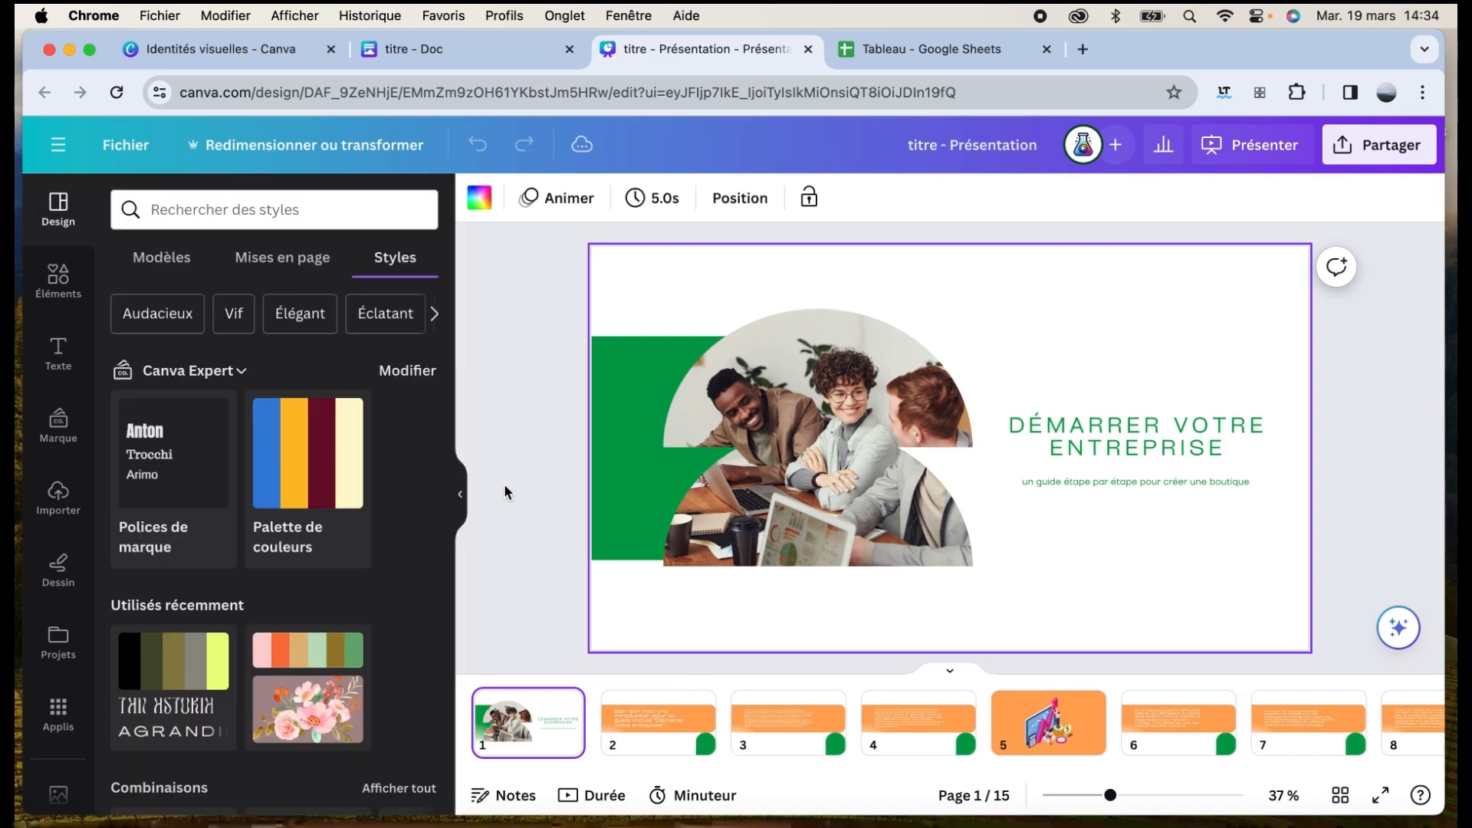
pyautogui.click(416, 47)
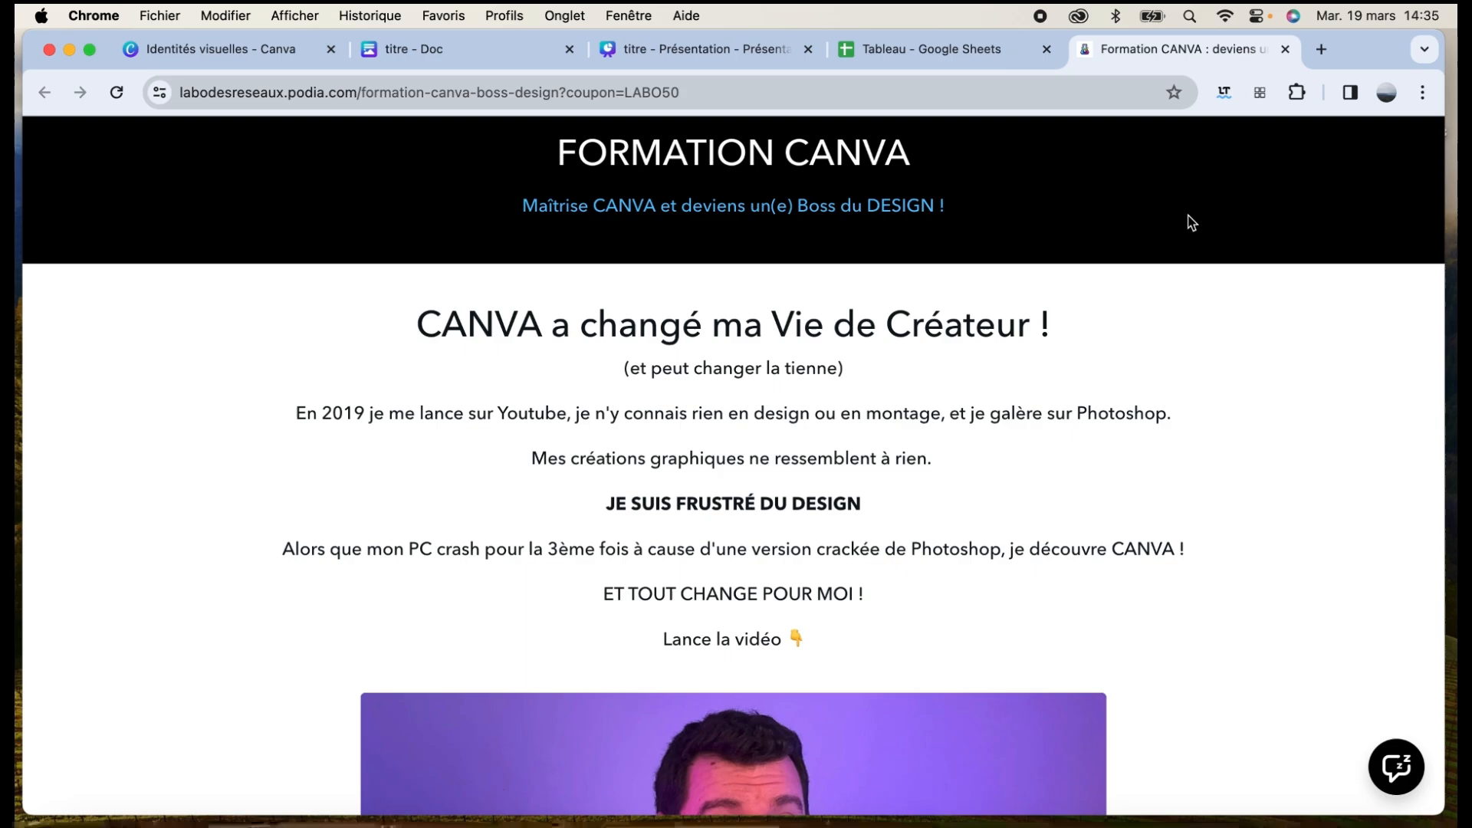
# Scroll the Podia sales page down to the course offer priced 294 € or 2 × 147 €
pyautogui.scroll(-3, 1189, 218)
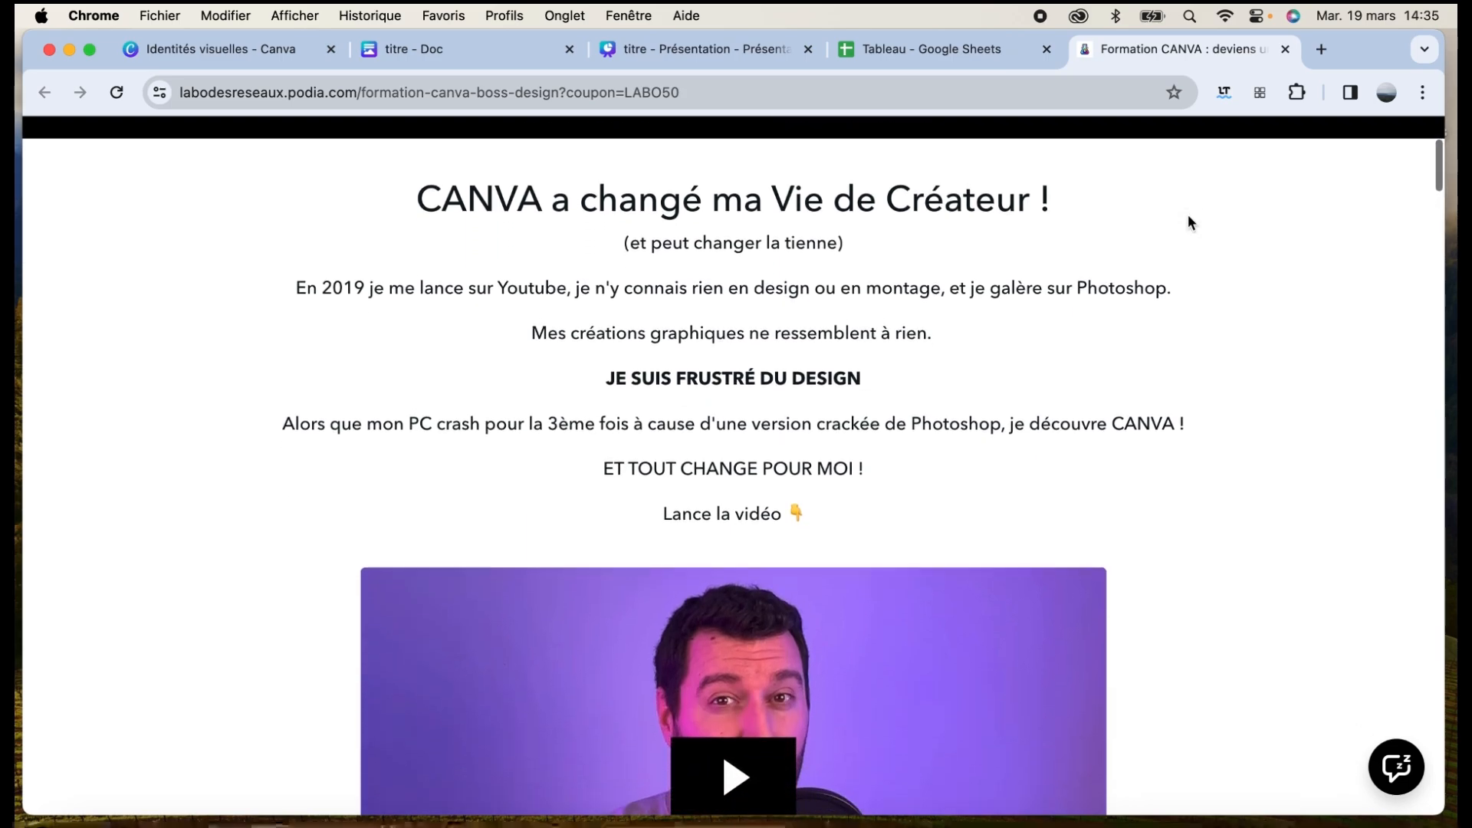
pyautogui.scroll(-10, 1189, 218)
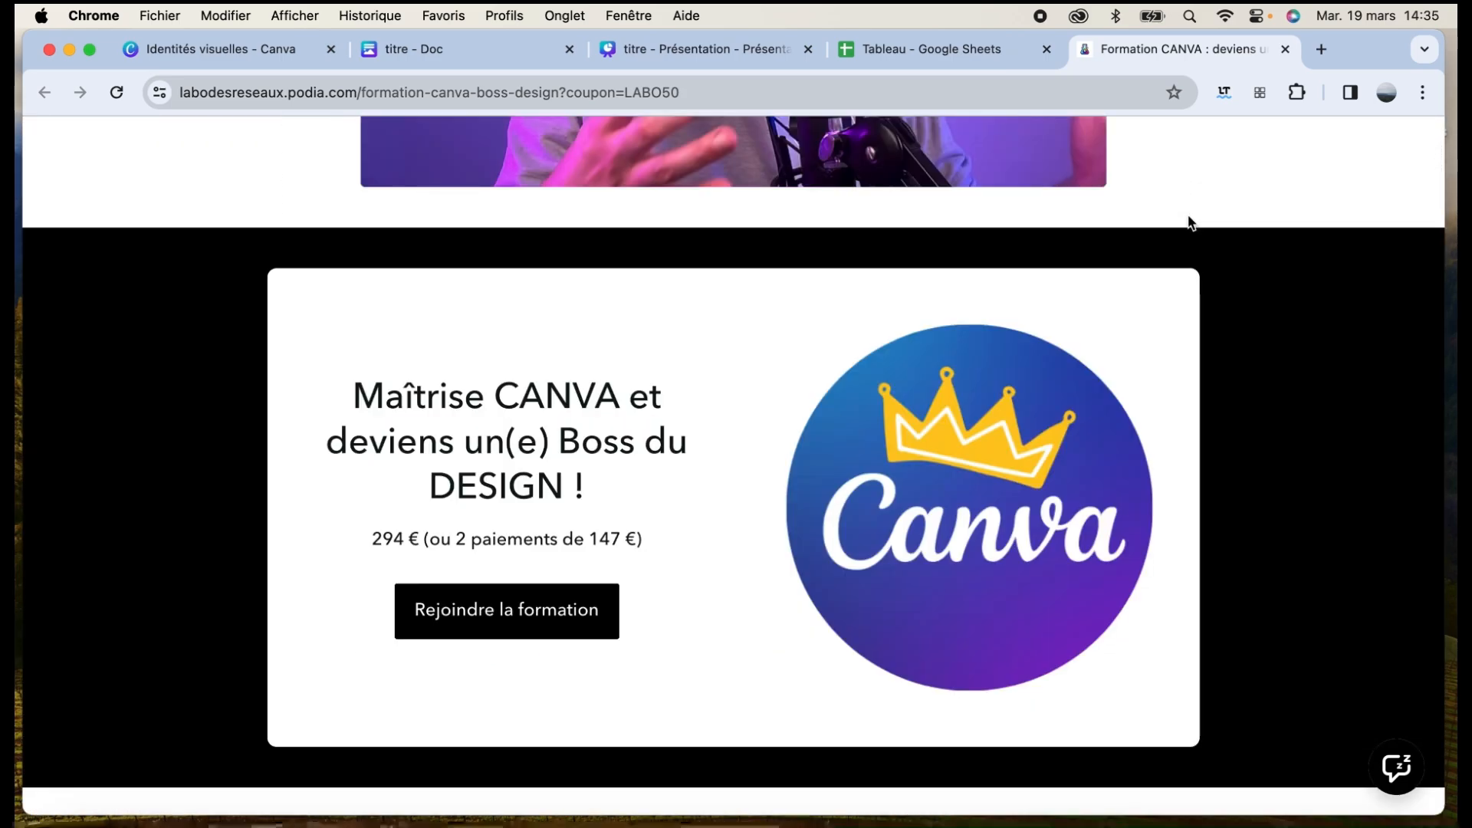